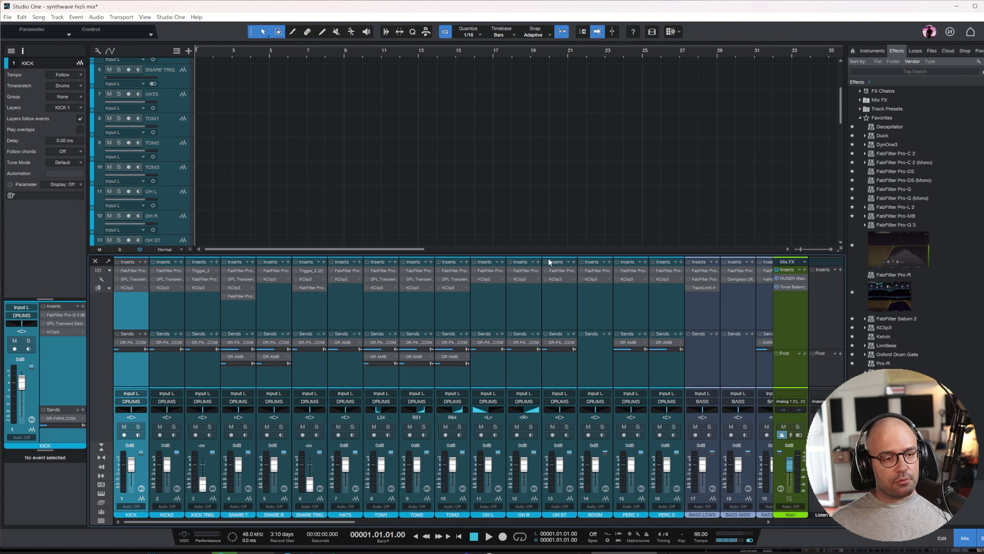
- Enlarge the mixer and review the KICK channel's FabFilter Pro-Q 3, SPL Transient Designer Plus and KClip3 inserts, closing the plug-in window when done
left_click_drag(549, 255, 545, 216)
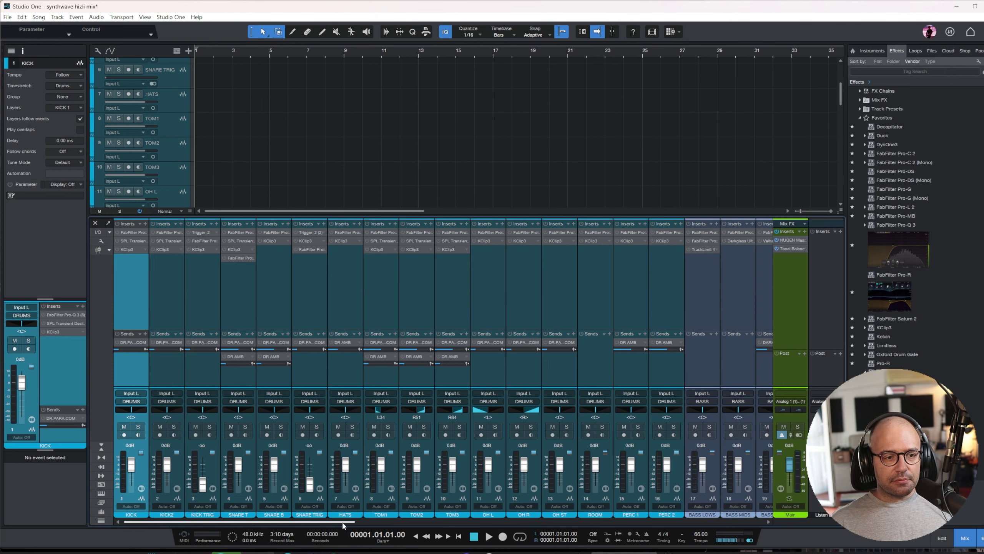
left_click_drag(343, 522, 317, 522)
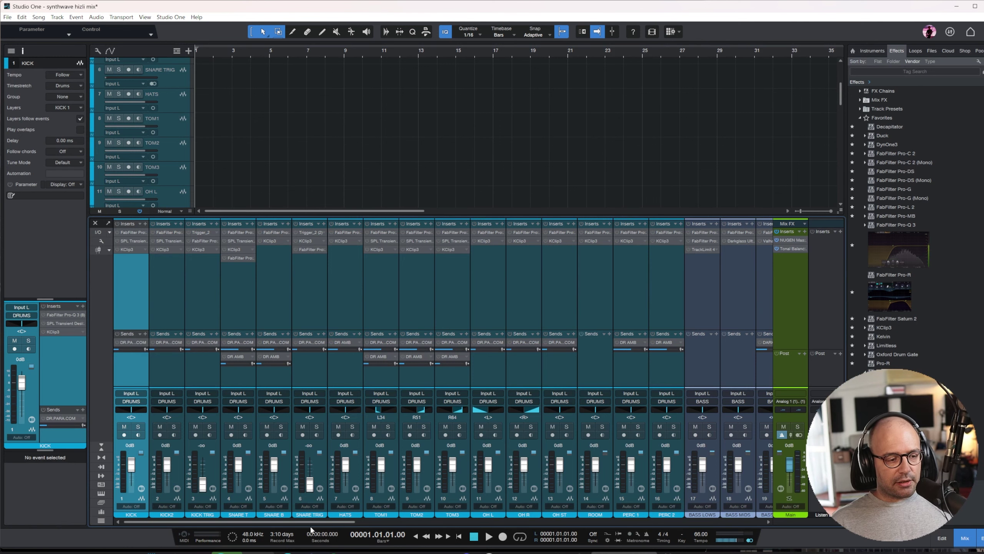
left_click(143, 284)
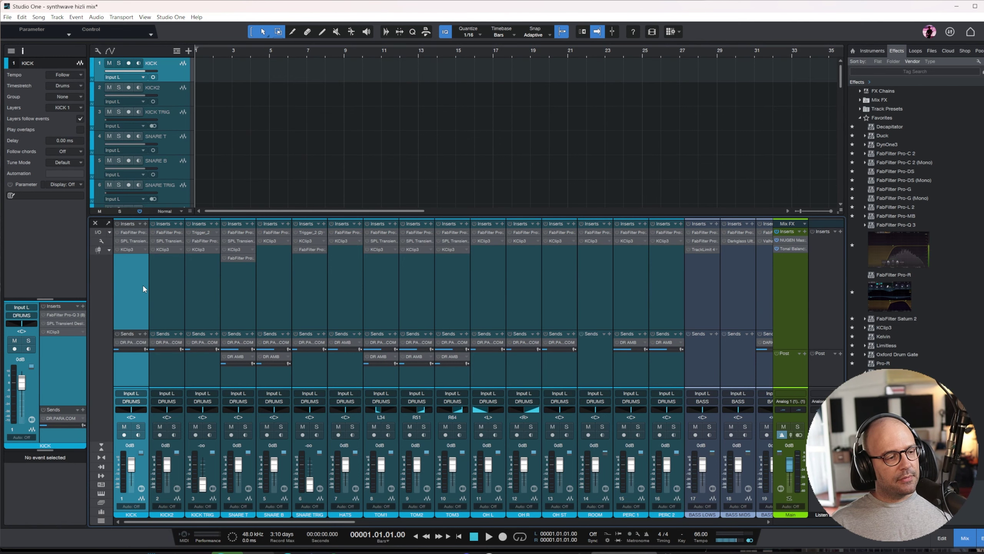
left_click(133, 232)
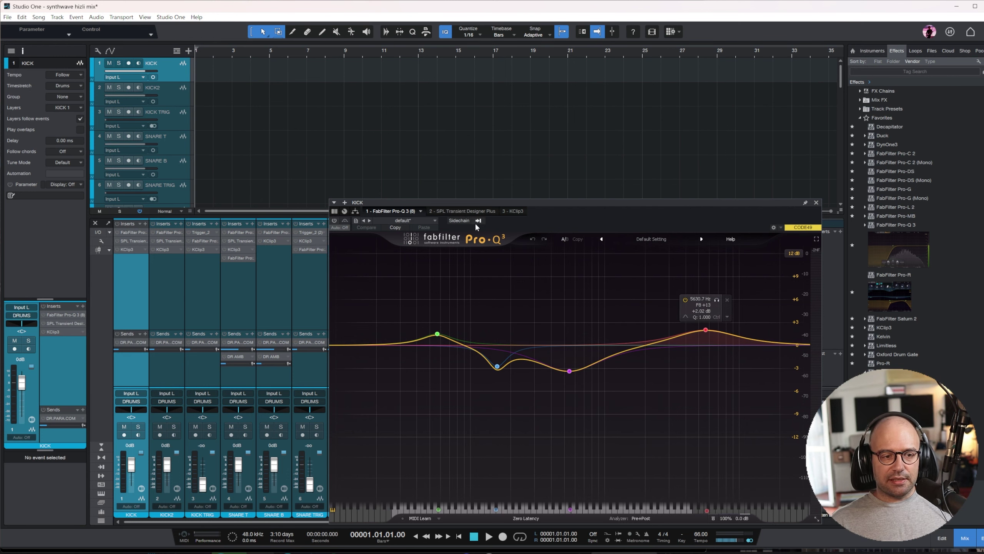
left_click(453, 211)
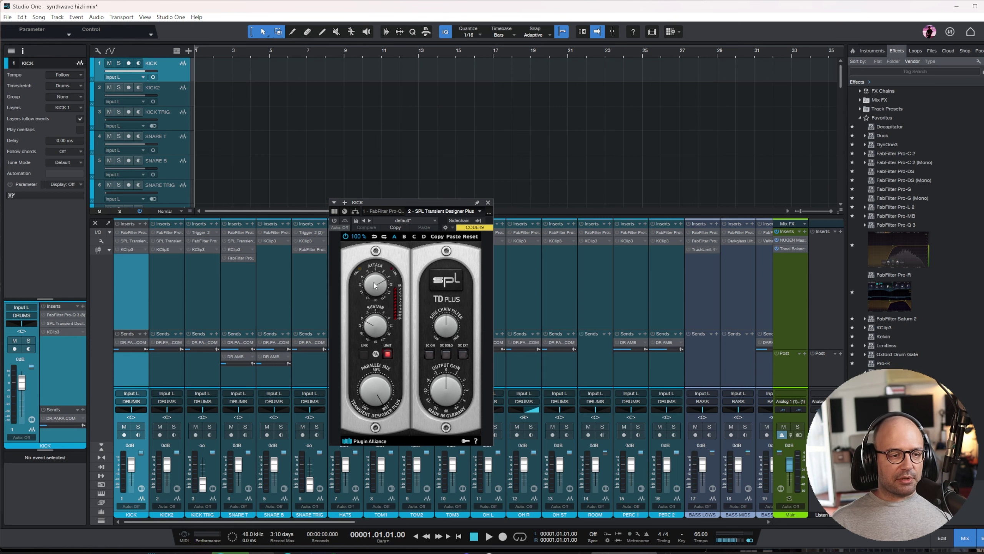
left_click(124, 249)
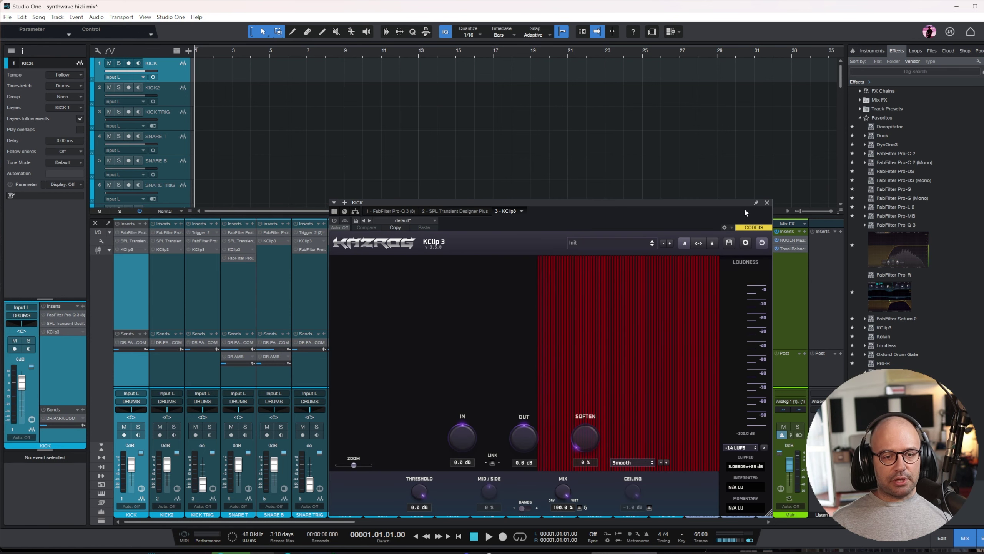
left_click(767, 202)
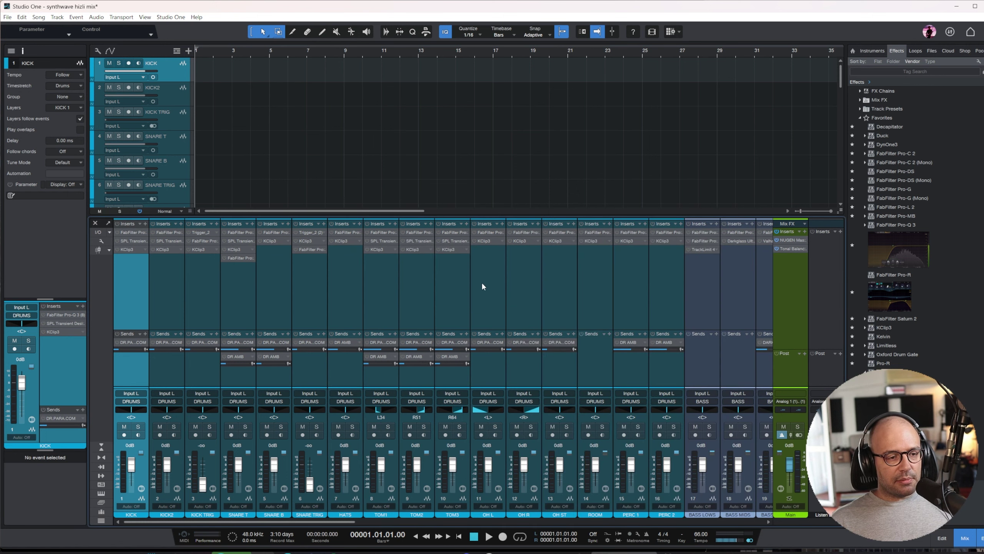
- Look over the BASS LOWS, BASS MIDS and BASS HIGH channels in the mixer by selecting each one
left_click_drag(315, 522, 401, 500)
left_click(449, 315)
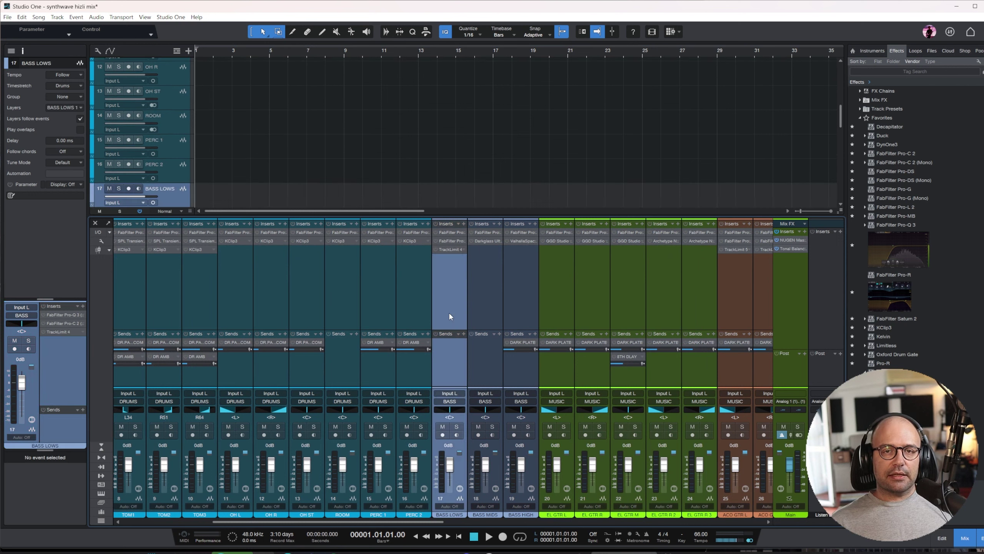
left_click(485, 297)
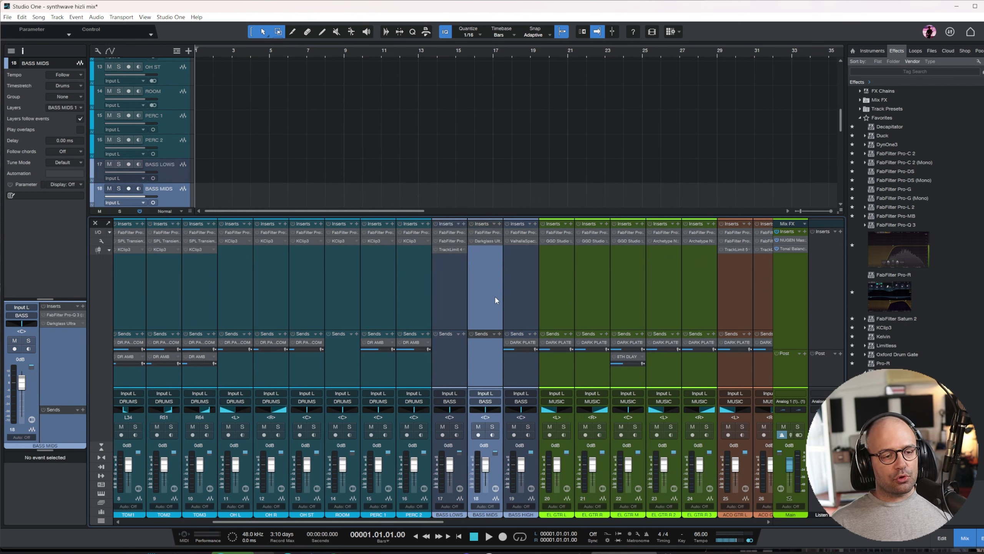
left_click(513, 294)
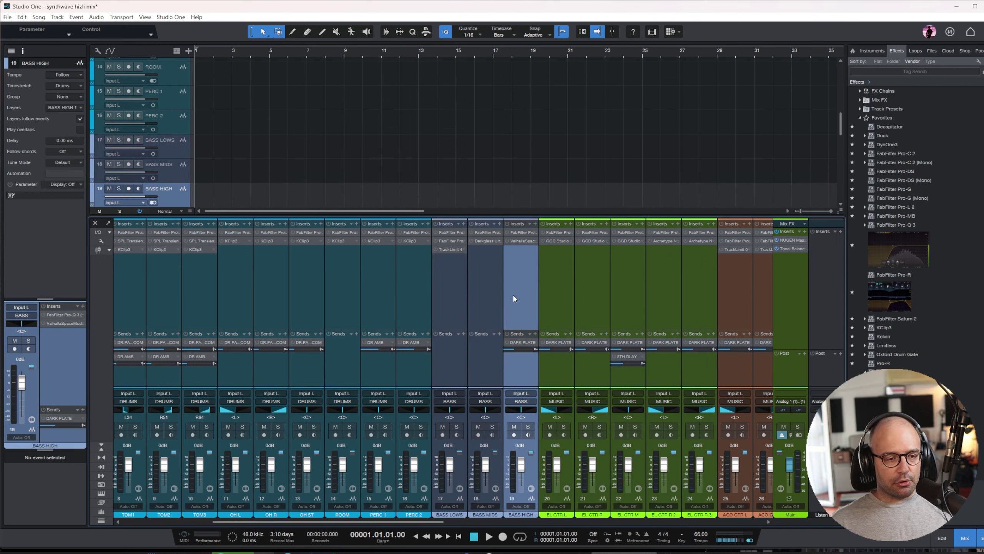
left_click(452, 281)
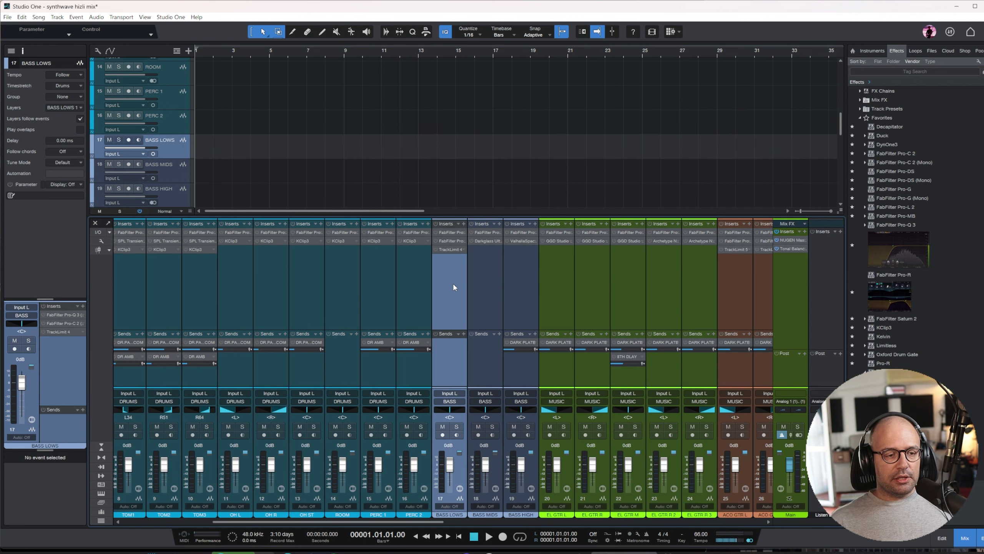
left_click(488, 277)
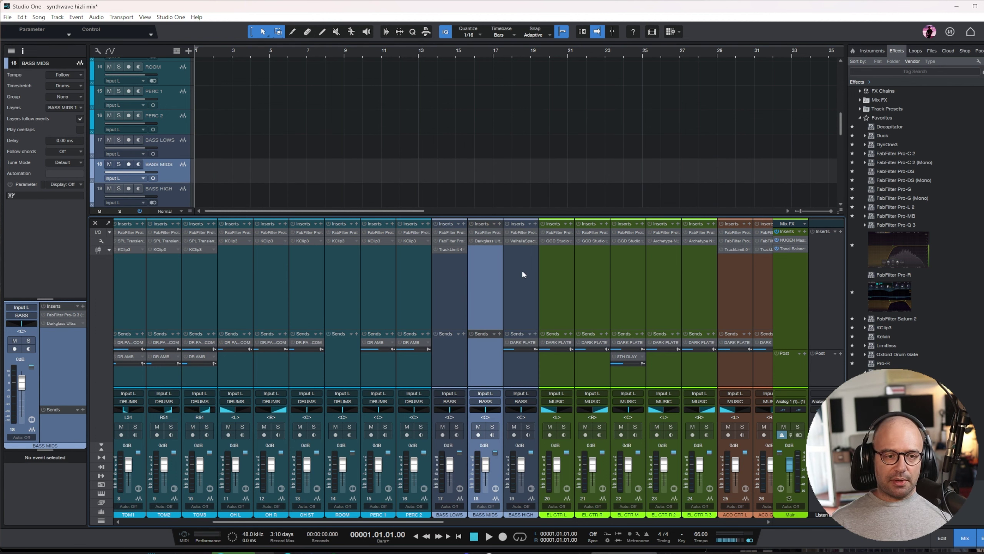
- Inspect the Darkglass Ultra insert on BASS MIDS and the ValhallaSpaceModulator insert on BASS HIGH, closing each plug-in window
left_click(484, 241)
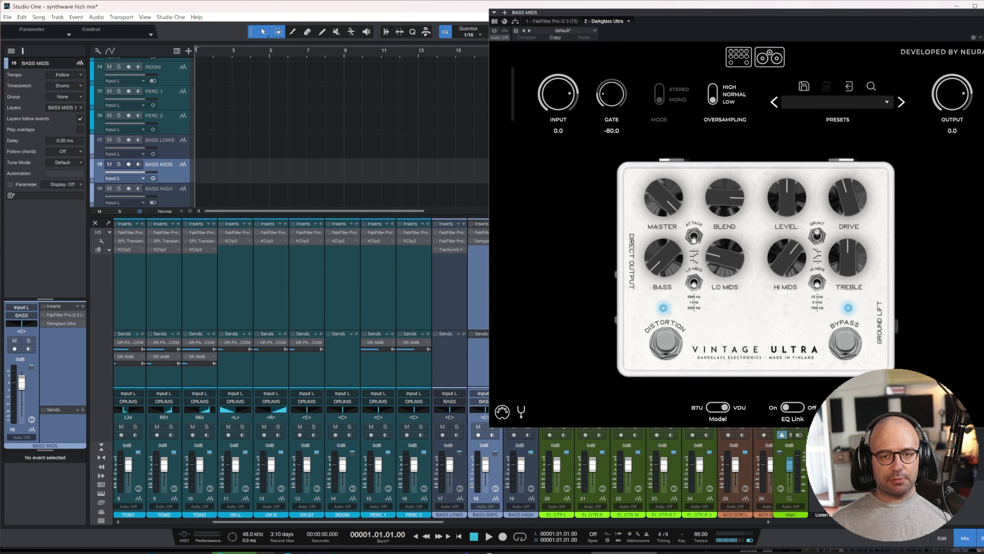
left_click(982, 12)
left_click(522, 266)
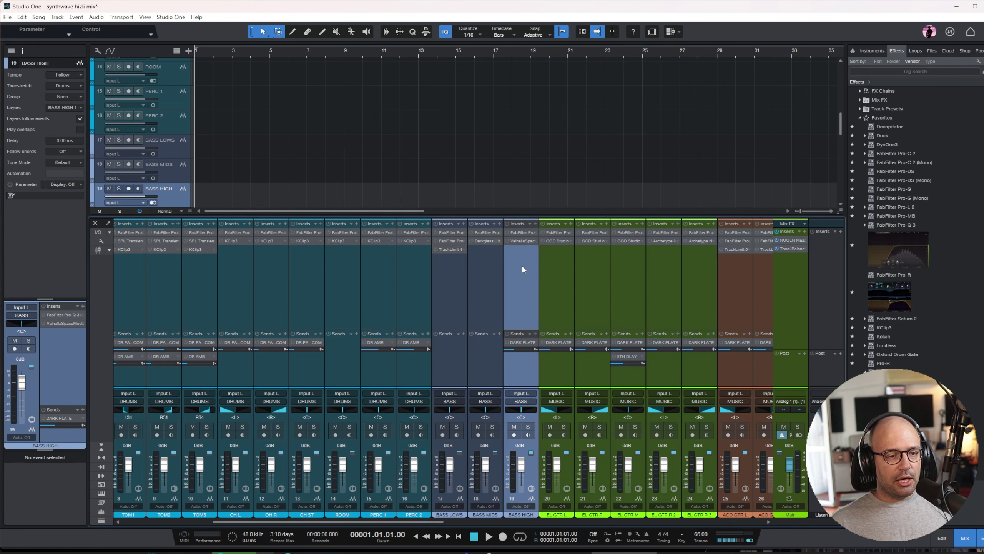
left_click(523, 241)
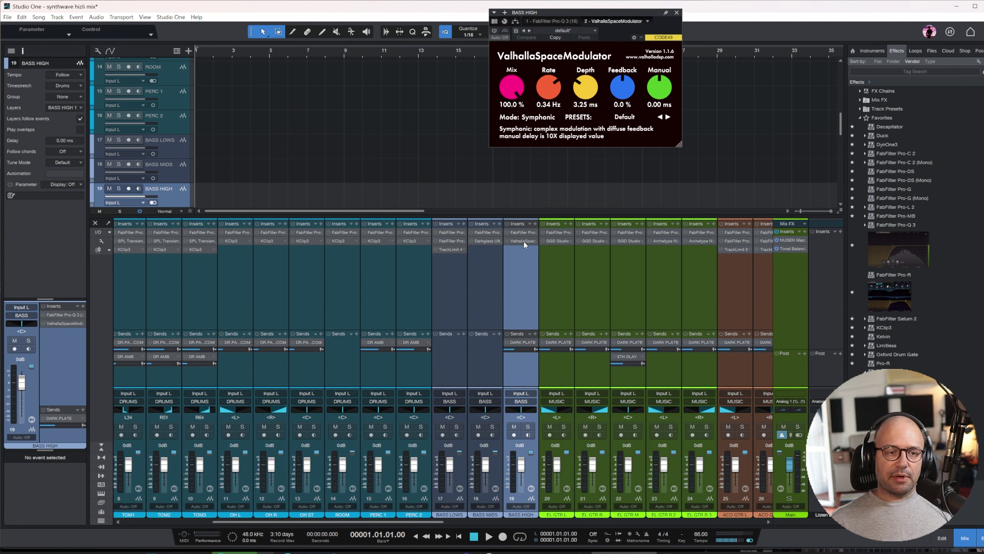
left_click(677, 13)
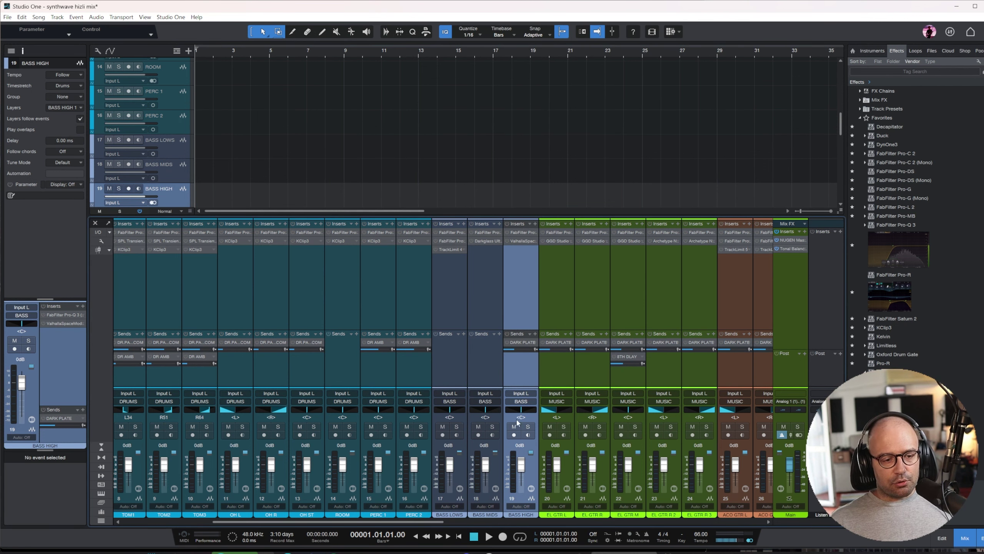
- Inspect the Archetype amp plug-in on the EL GTR R 2 channel and close its window
left_click_drag(430, 522, 473, 522)
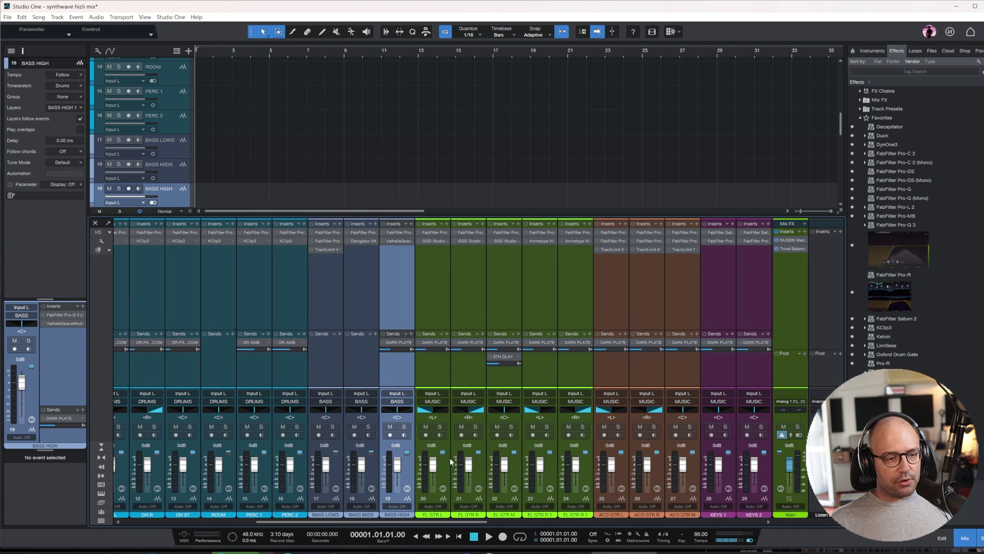
left_click(527, 288)
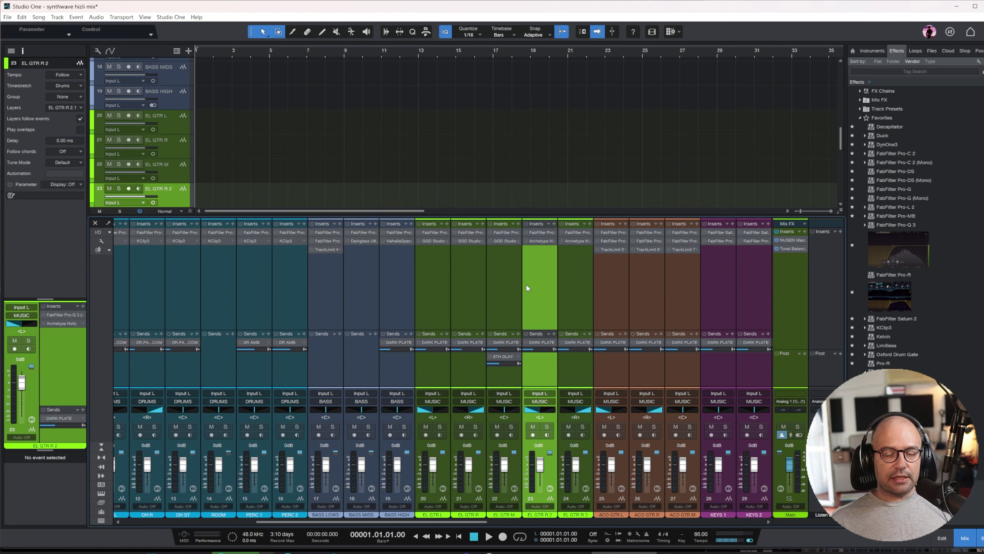
left_click(542, 240)
left_click_drag(904, 14, 691, 5)
left_click(954, 6)
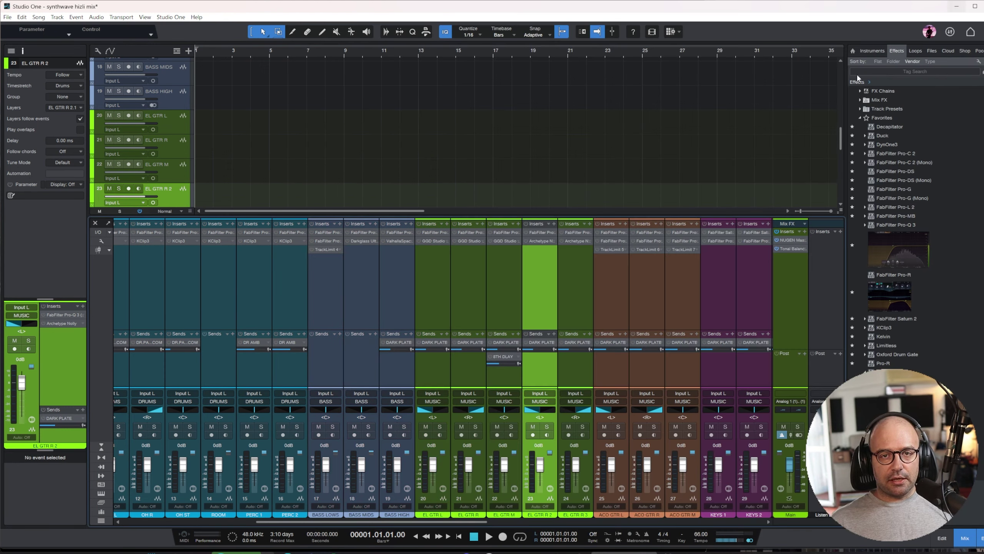
- Look over the acoustic guitar, keys, main vocal and backing vocal channels, selecting ACO GTR L, KEYS 2, MAIN VOX and BV 1
left_click(609, 294)
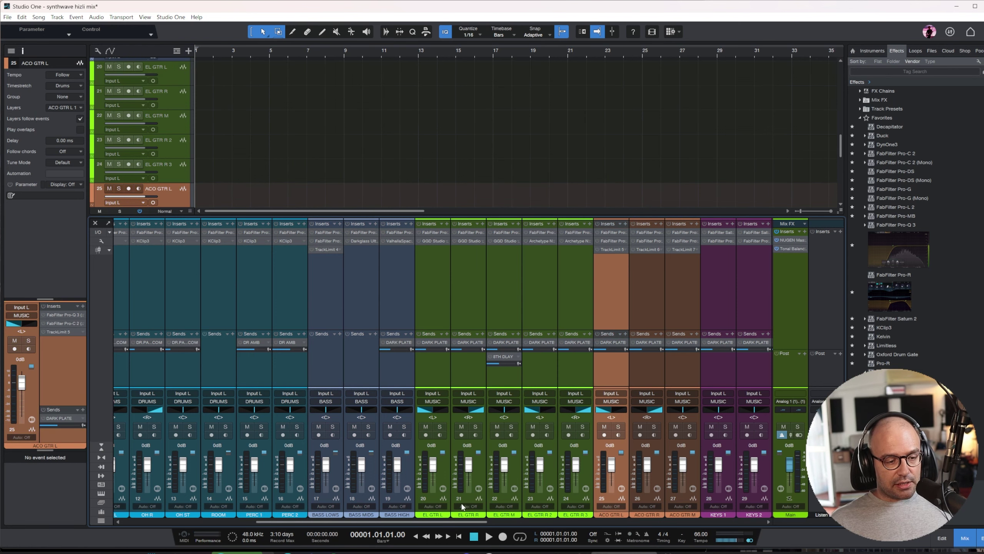
left_click_drag(387, 521, 527, 521)
left_click(342, 267)
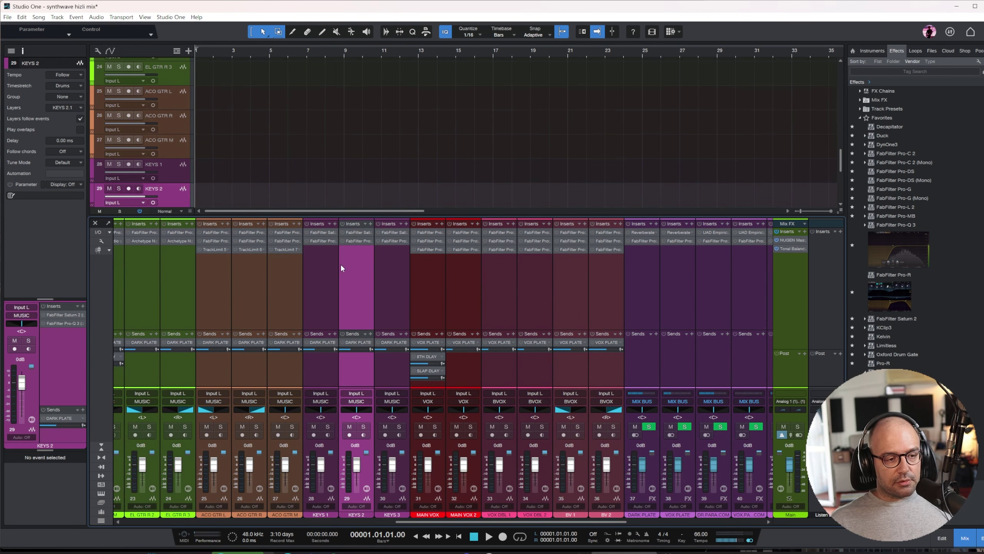
left_click(440, 298)
left_click(572, 300)
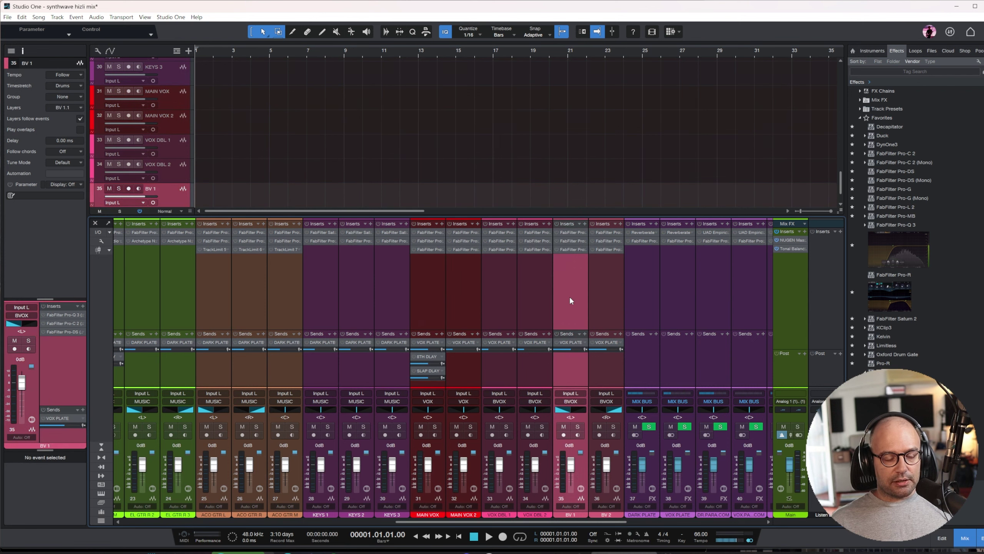
- Examine the DARK PLATE effect channel's Reverberate mix and equalisation settings and its FabFilter Pro-Q 3, and close the plug-in window
left_click(653, 308)
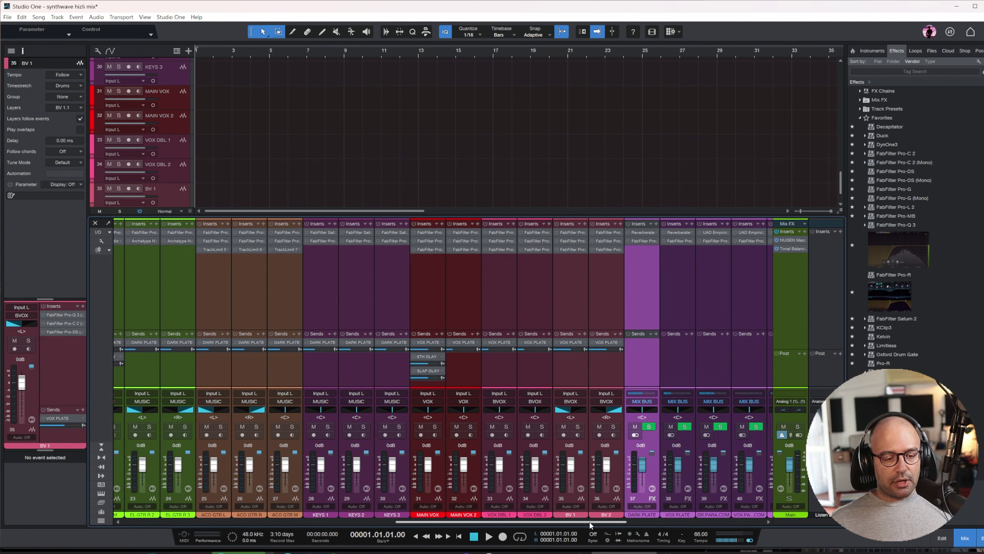
left_click_drag(589, 522, 688, 522)
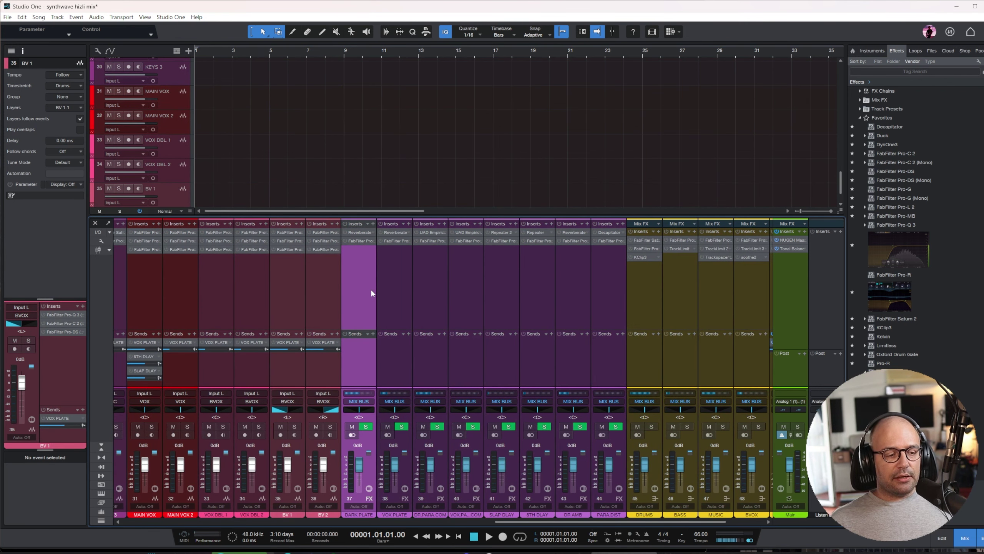
left_click(359, 232)
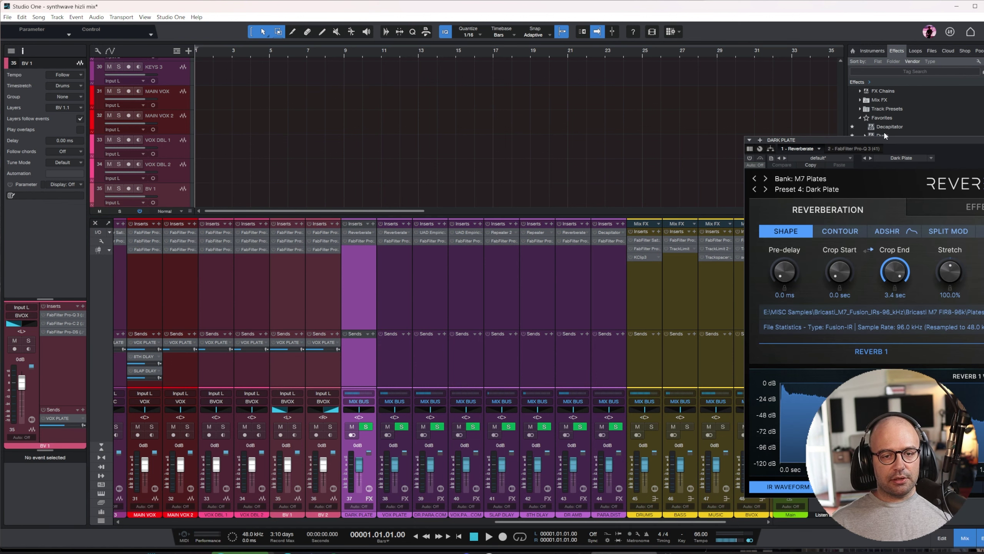
left_click_drag(891, 137, 475, 93)
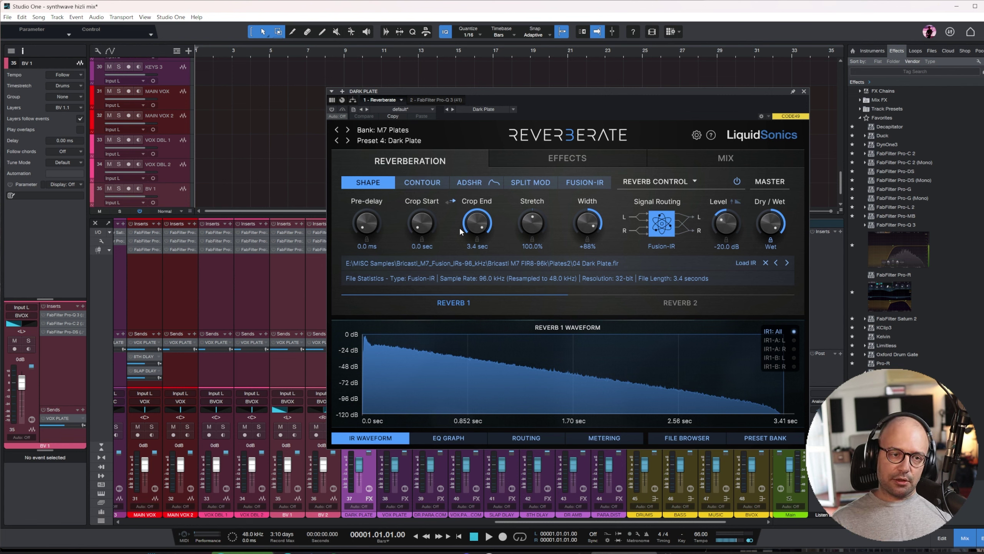
left_click(709, 151)
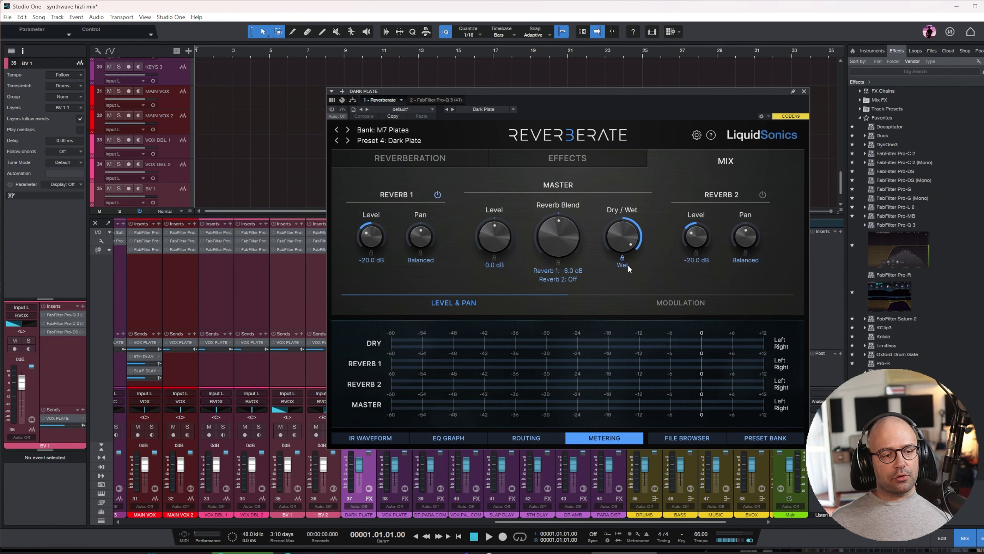
left_click(558, 160)
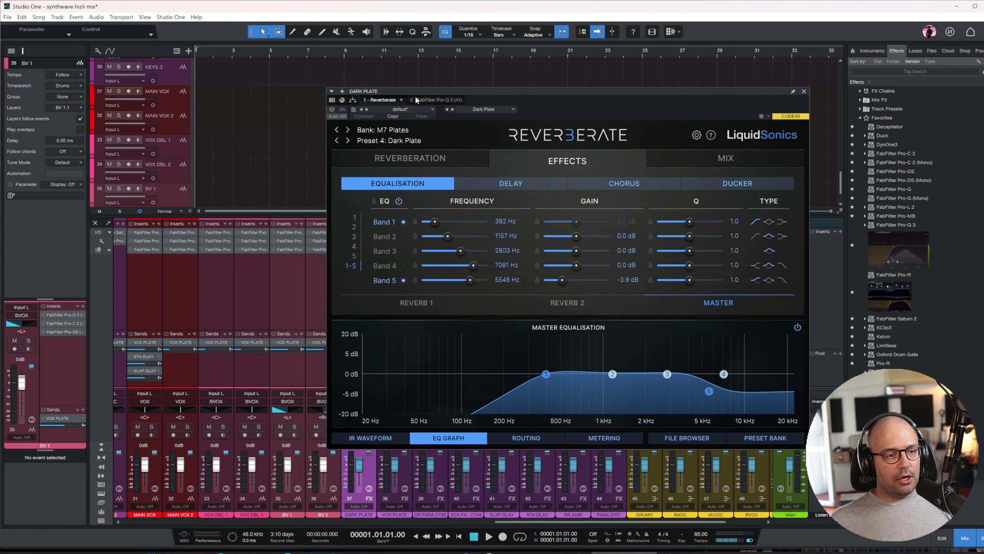
left_click(428, 99)
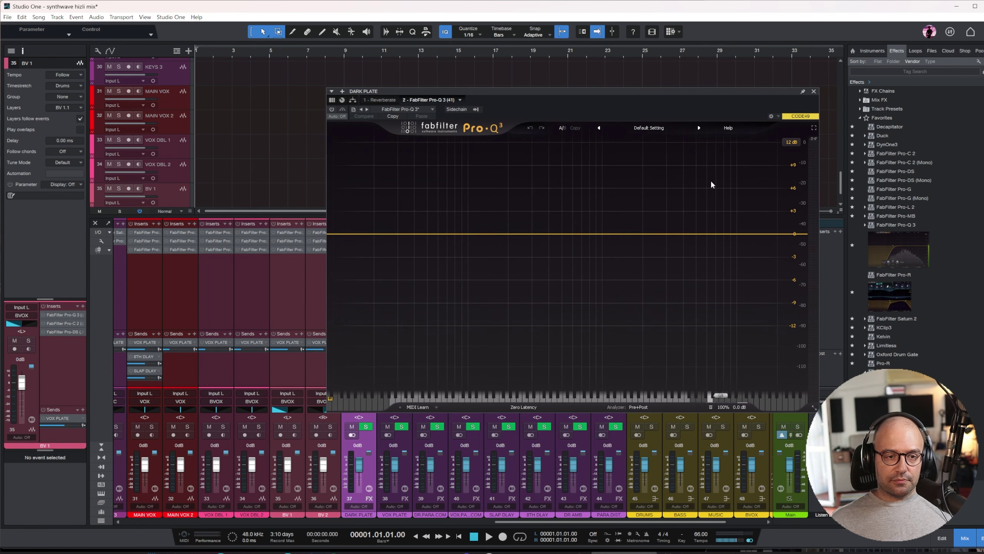
left_click(814, 91)
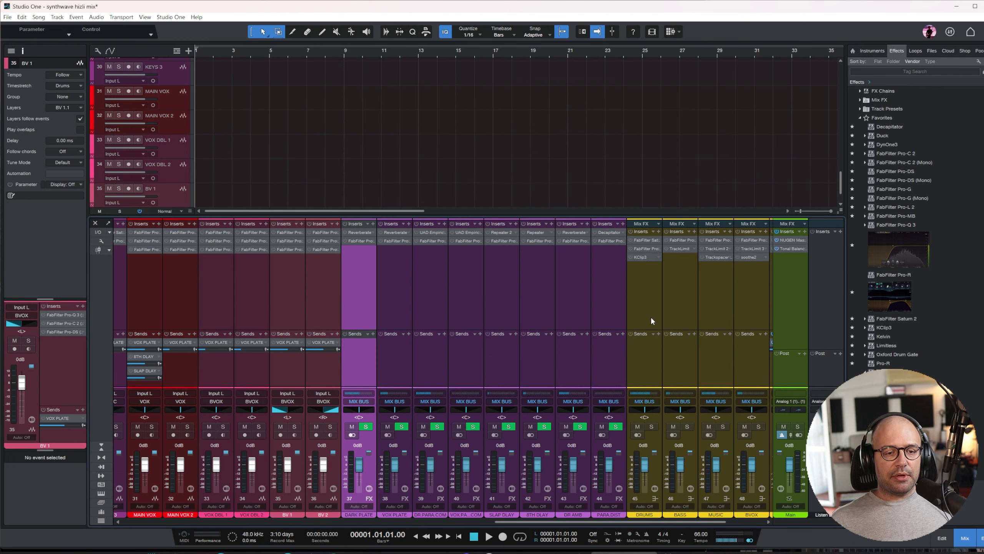
- Look over the bus channels, select the BASS bus and the favorite FabFilter Pro-C 2 (Mono), and return to the drum channels
left_click_drag(642, 522, 677, 523)
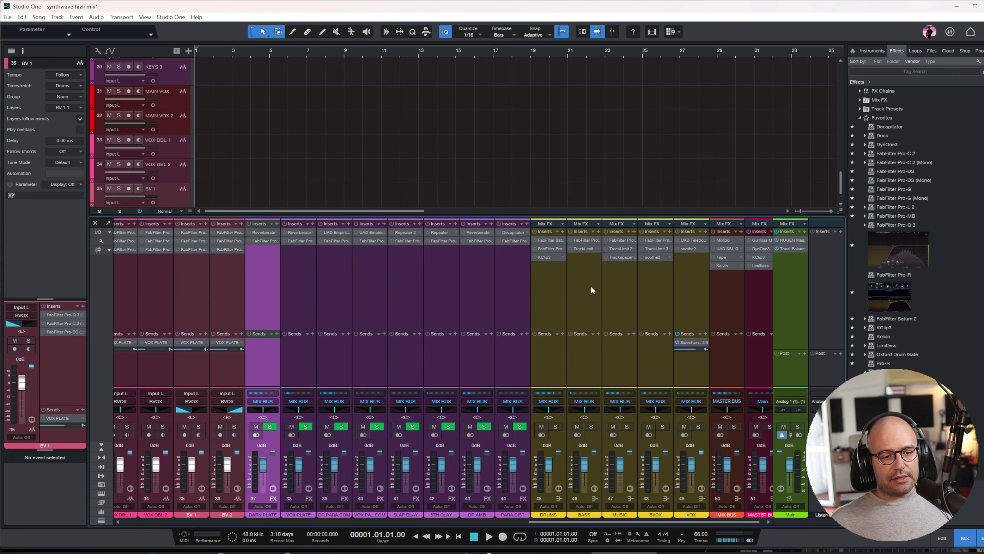
left_click(591, 290)
left_click_drag(911, 163, 874, 188)
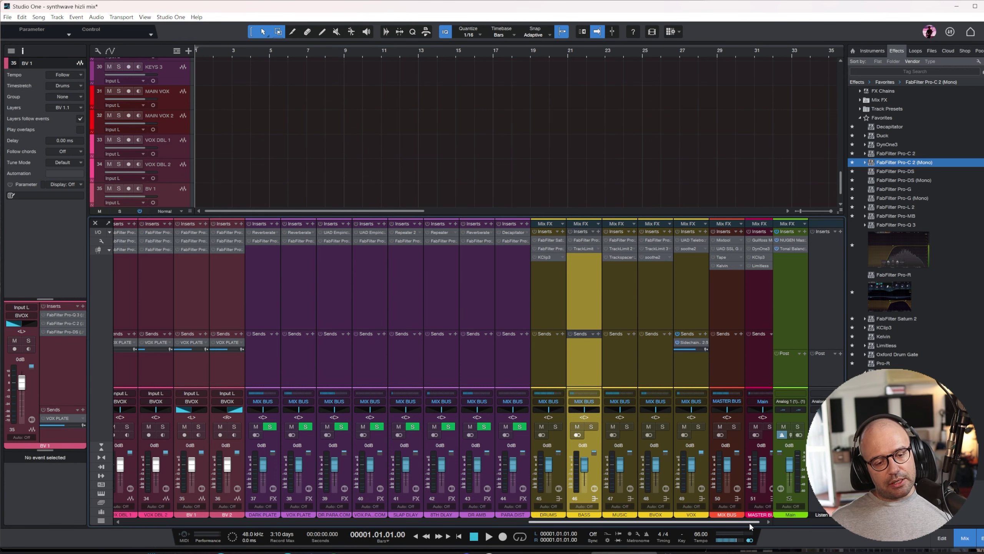
left_click_drag(748, 521, 354, 474)
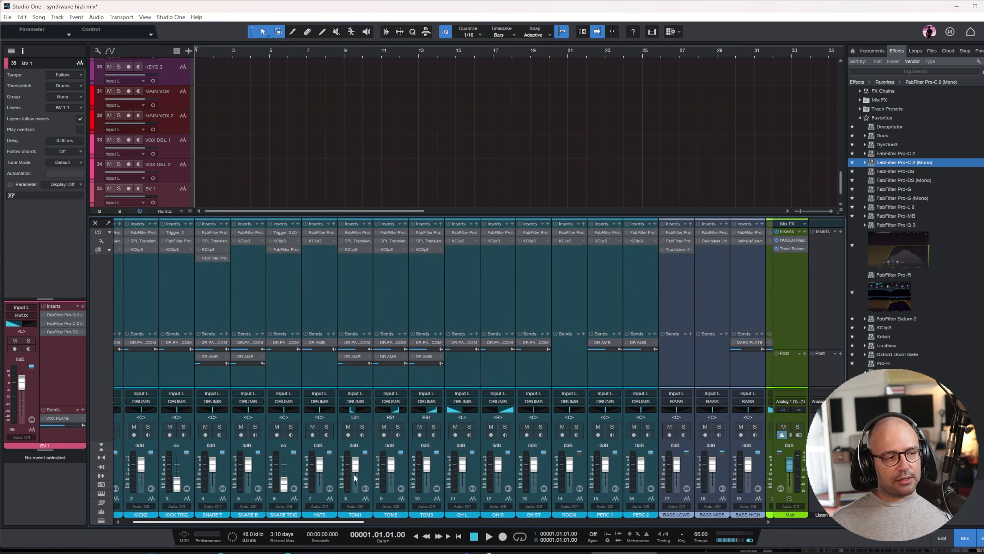
- Hide the mixer and look through the arrangement's track list from the KICK track down to the electric guitars
left_click(964, 537)
scroll(486, 279, "up", 10)
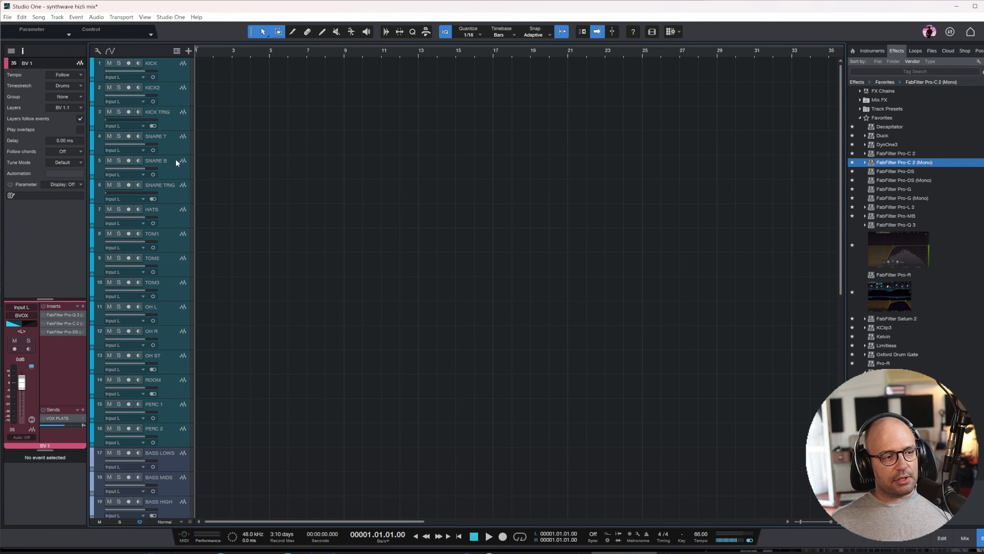
scroll(259, 274, "down", 3)
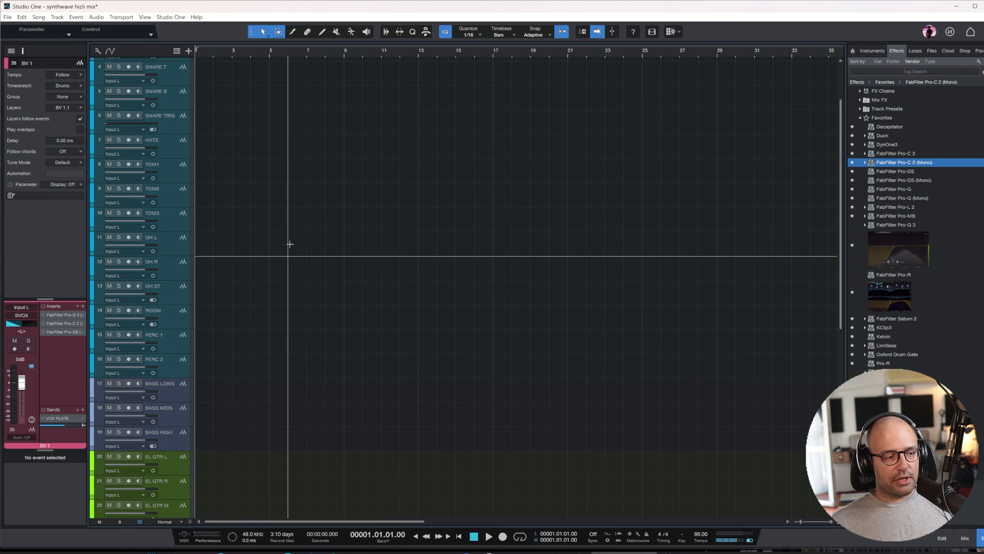
- Look over the overhead, room and percussion tracks, selecting OH L, OH R, OH ST, ROOM and PERC 1
scroll(232, 229, "down", 2)
left_click(174, 199)
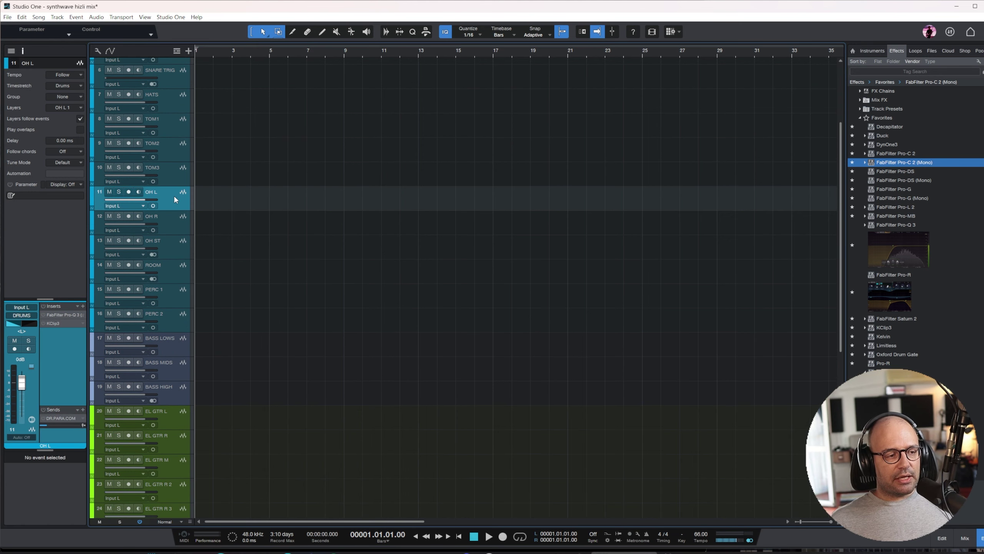
left_click(179, 223)
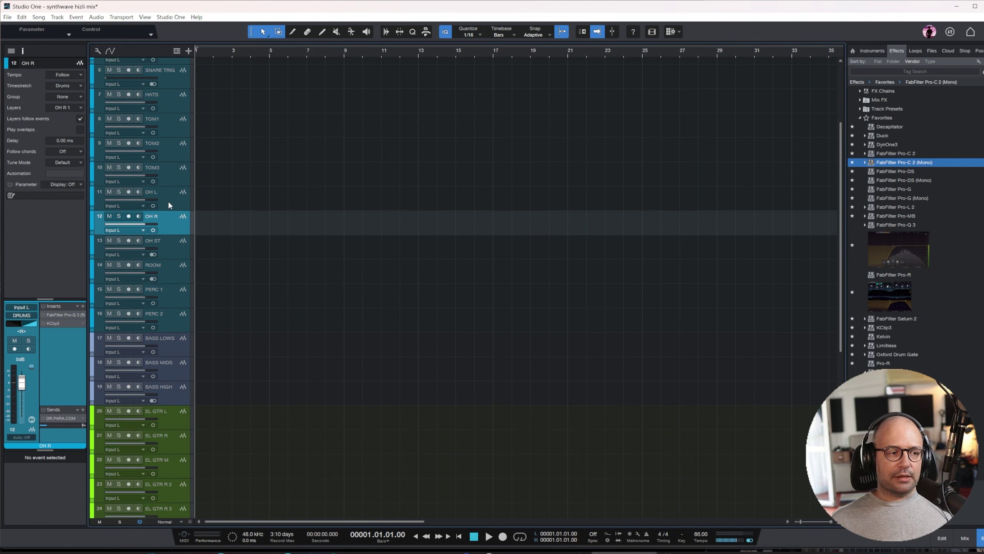
left_click(168, 200)
left_click(172, 221)
left_click(161, 250)
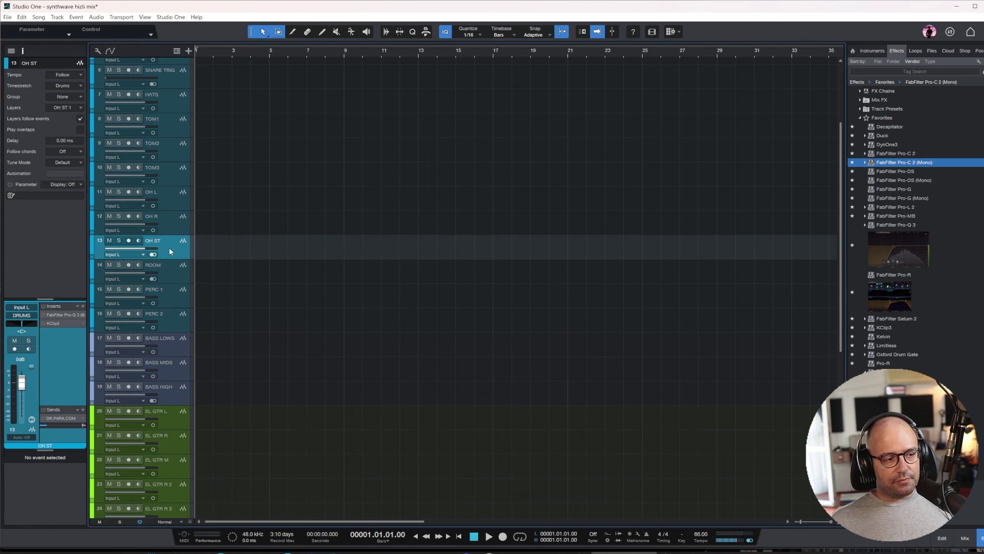
left_click(178, 278)
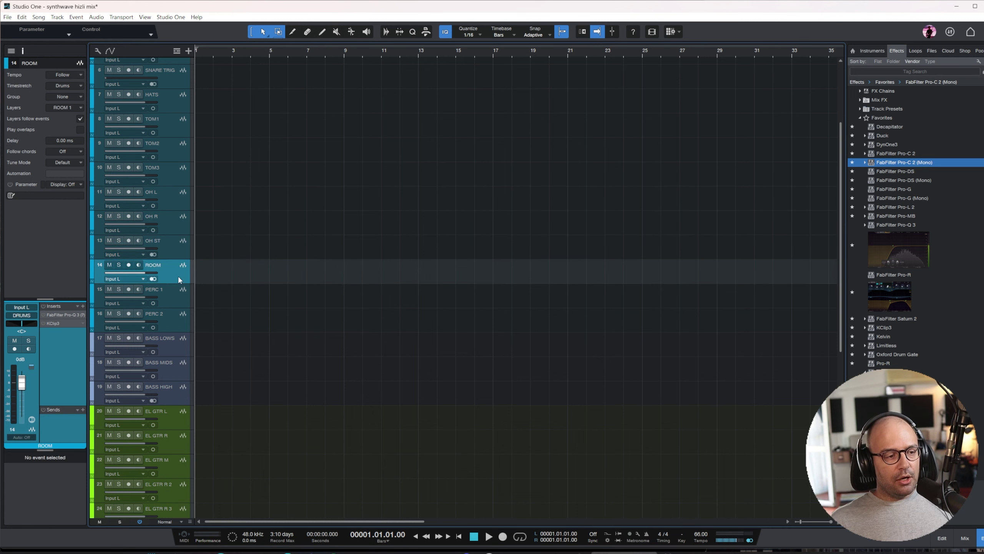
left_click(175, 303)
- Duplicate the PERC 1 and PERC 2 tracks together, and duplicate the resulting set of four percussion tracks
left_click(173, 316)
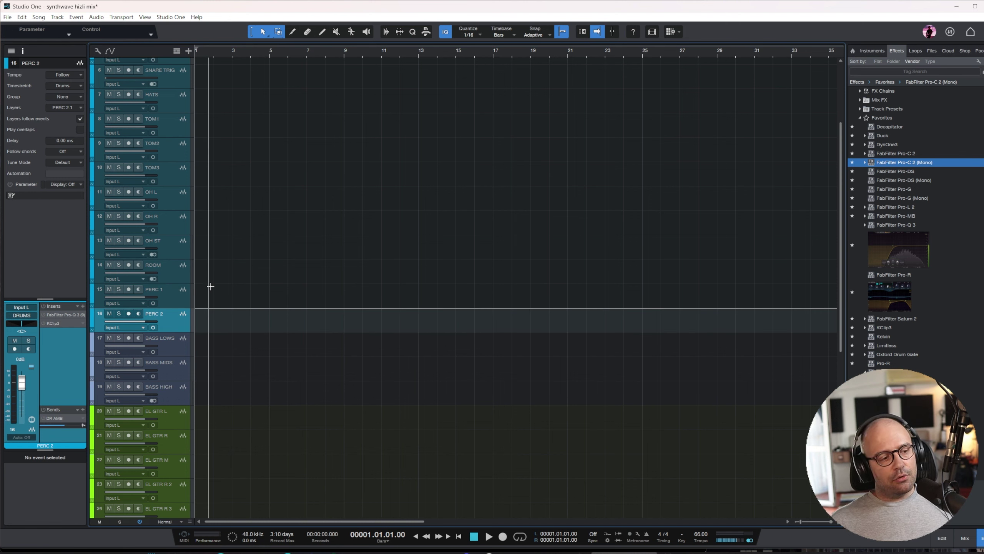
left_click(175, 302, "shift")
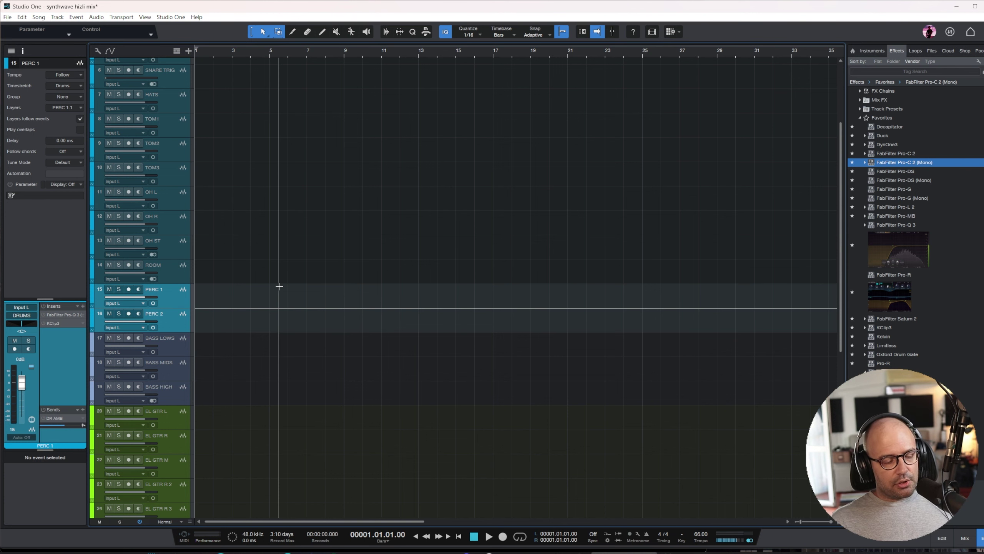
key("shift+d")
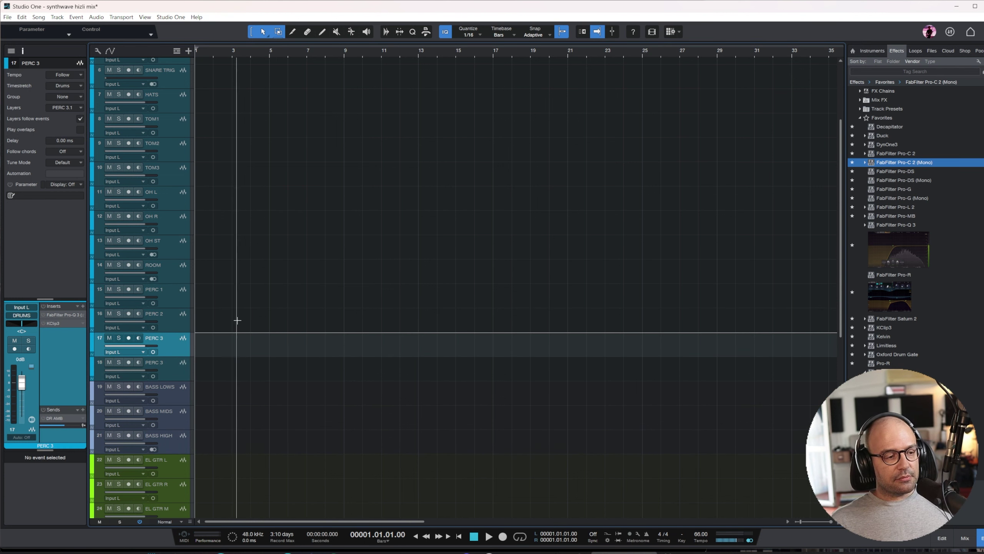
left_click(176, 296)
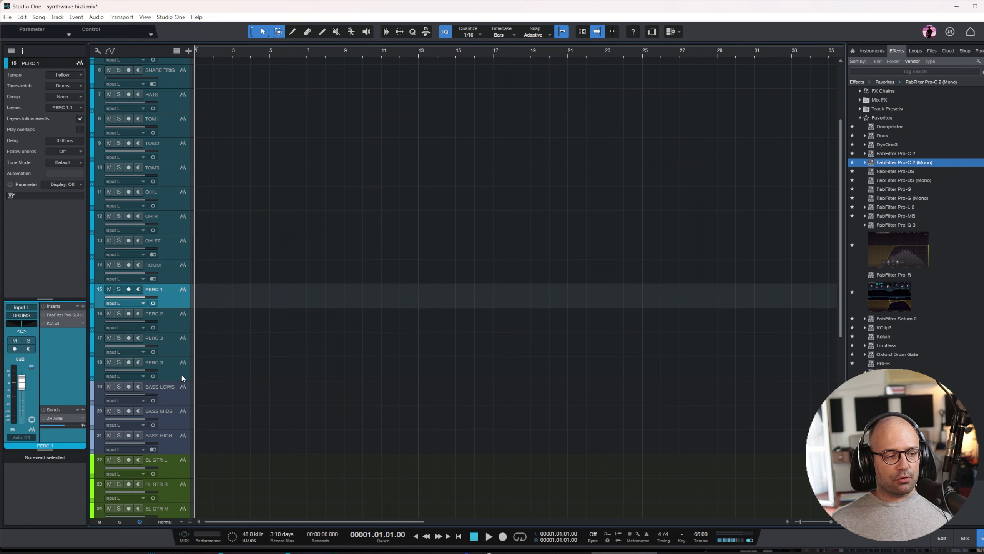
left_click(175, 370, "shift")
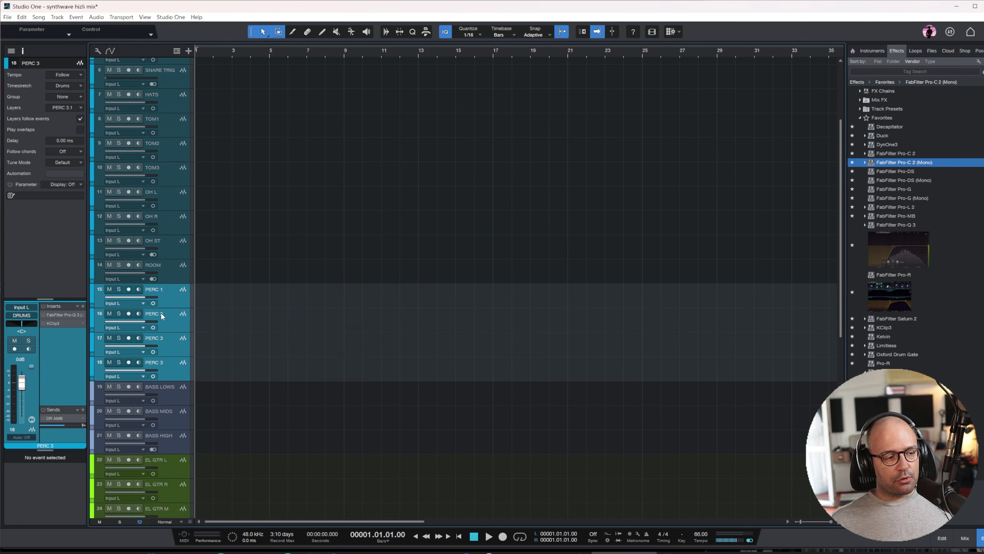
key("d")
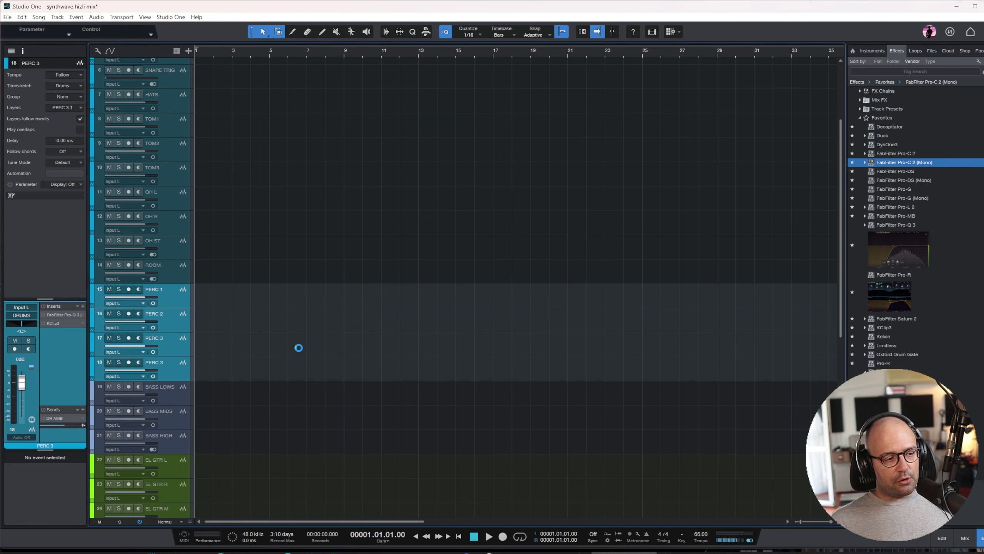
- Remove all the duplicated PERC 3 and PERC 4 tracks, keeping only PERC 1 and PERC 2
left_click(165, 302)
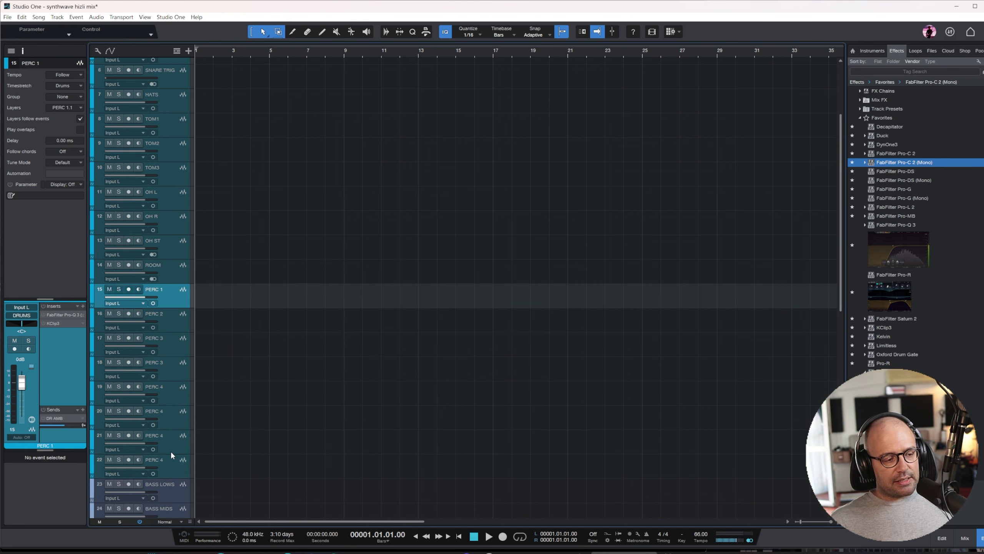
left_click(171, 464, "shift")
left_click(179, 342)
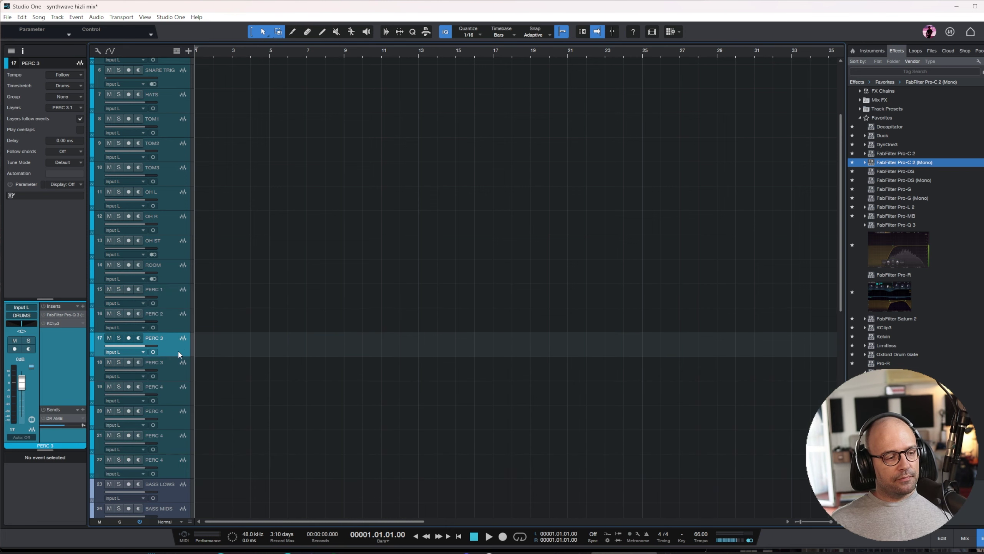
left_click(161, 470, "shift")
right_click(172, 352)
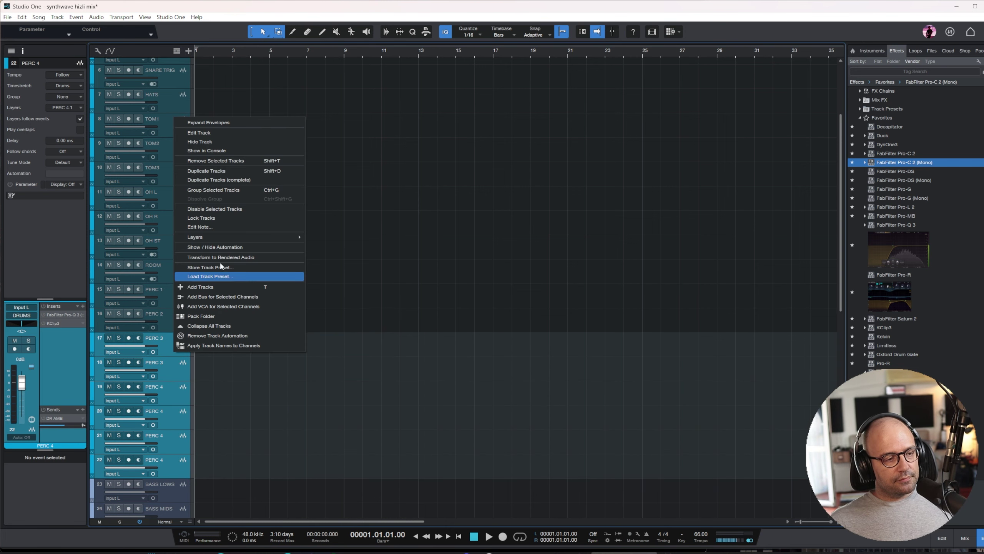
left_click(253, 161)
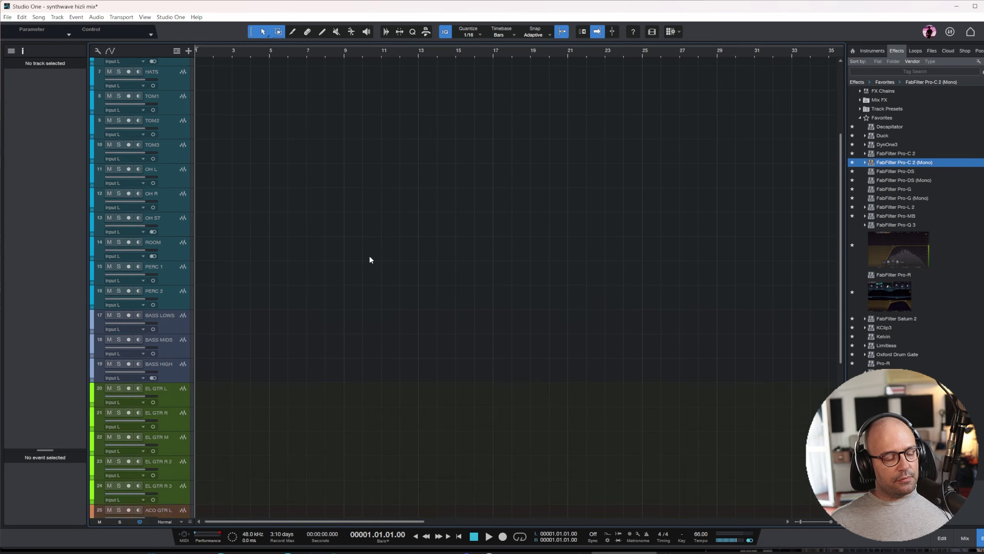
- Select the OH L track and view its available track commands without applying any
scroll(364, 244, "up", 5)
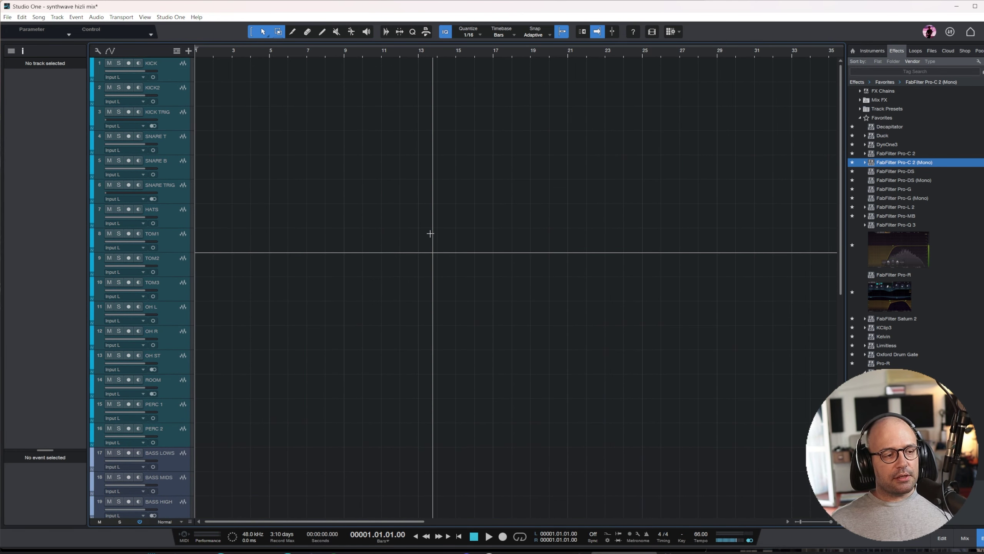
left_click(172, 316)
right_click(171, 315)
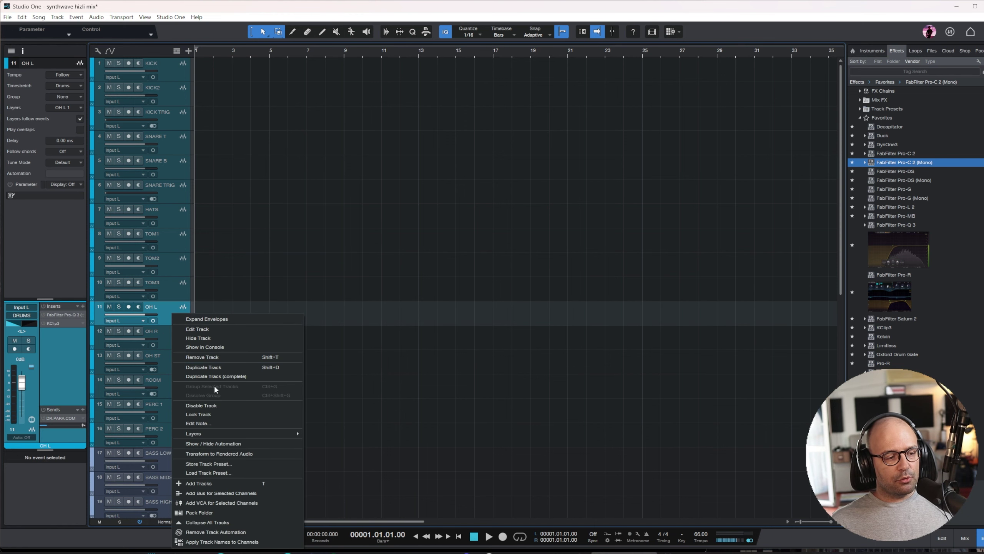
left_click(476, 374)
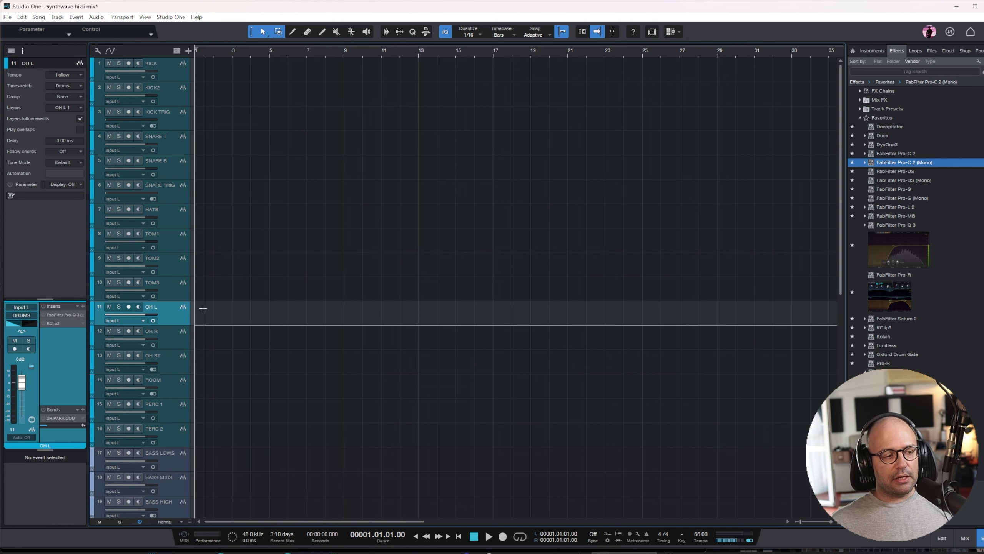
scroll(354, 258, "down", 3)
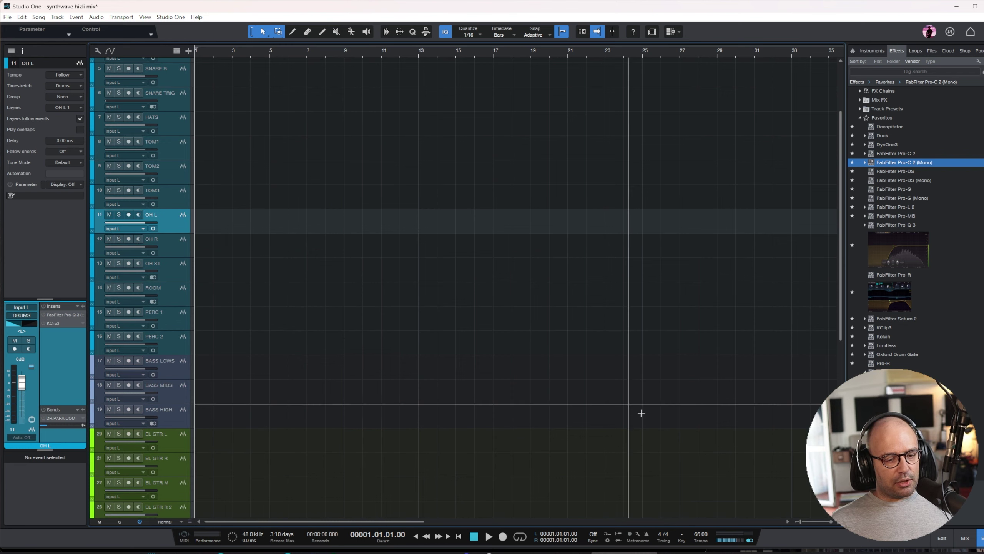
- Show the mixer and look over the DRUMS, BASS, MUSIC, BVOX and VOX buses, selecting each and finally all five together
left_click(960, 543)
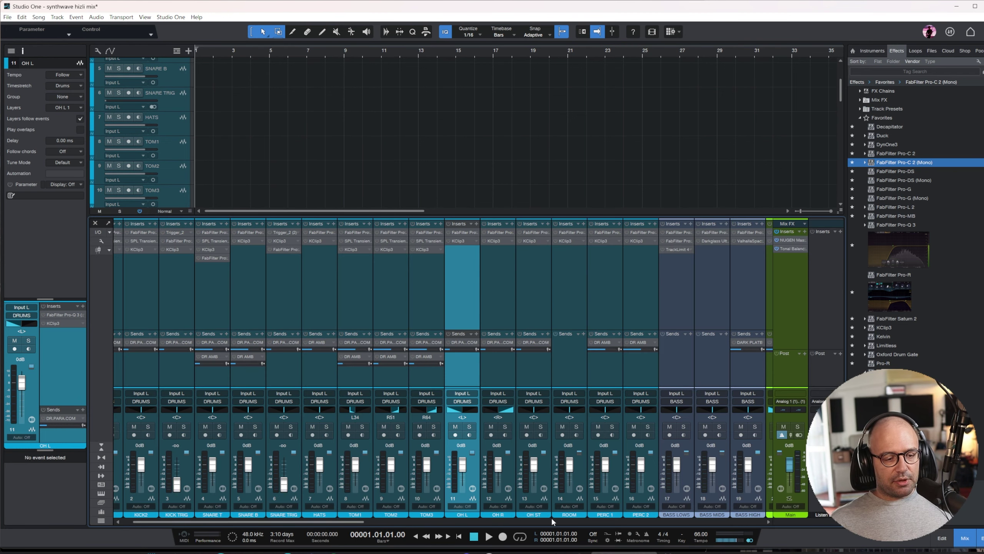
left_click_drag(365, 522, 758, 498)
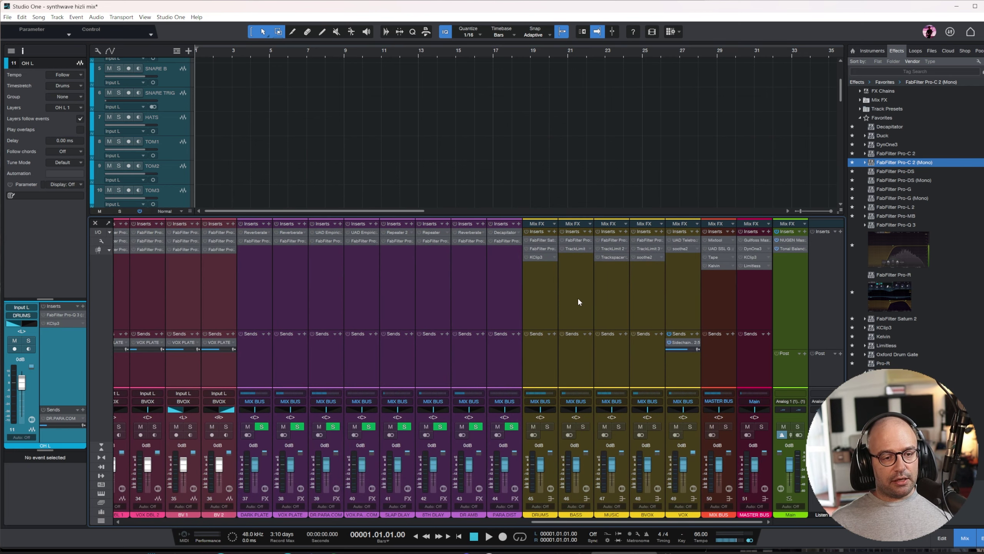
left_click(598, 299)
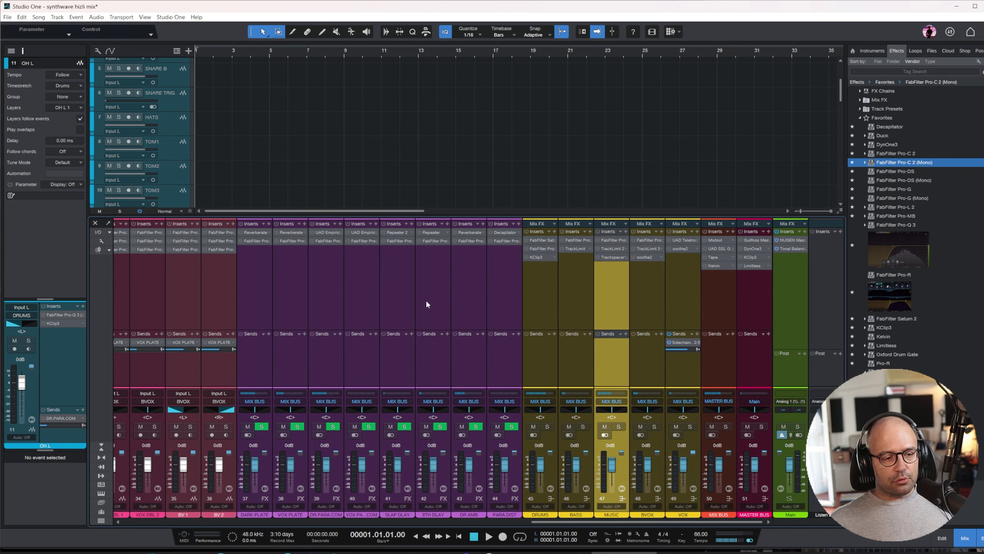
left_click(529, 288)
left_click(578, 299)
left_click(611, 304)
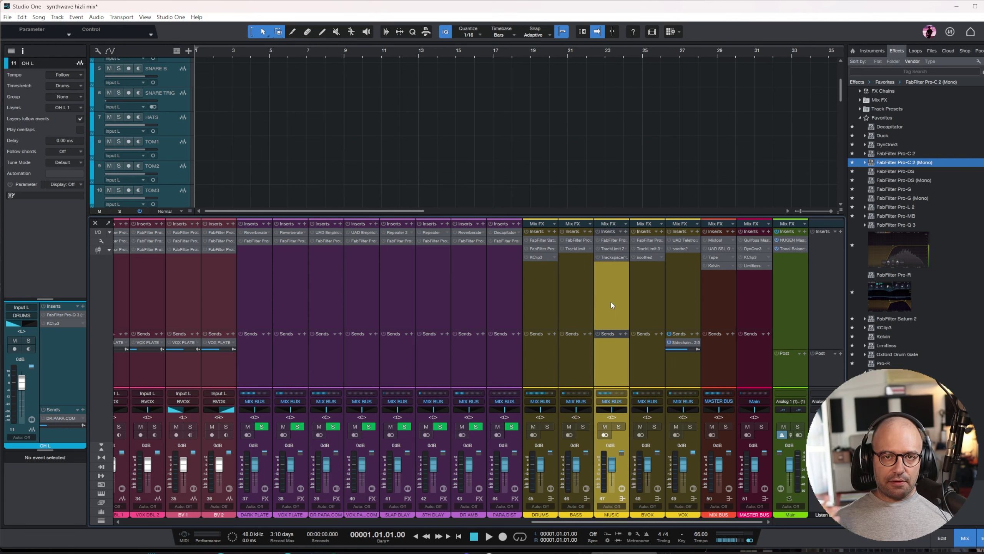
left_click(635, 300)
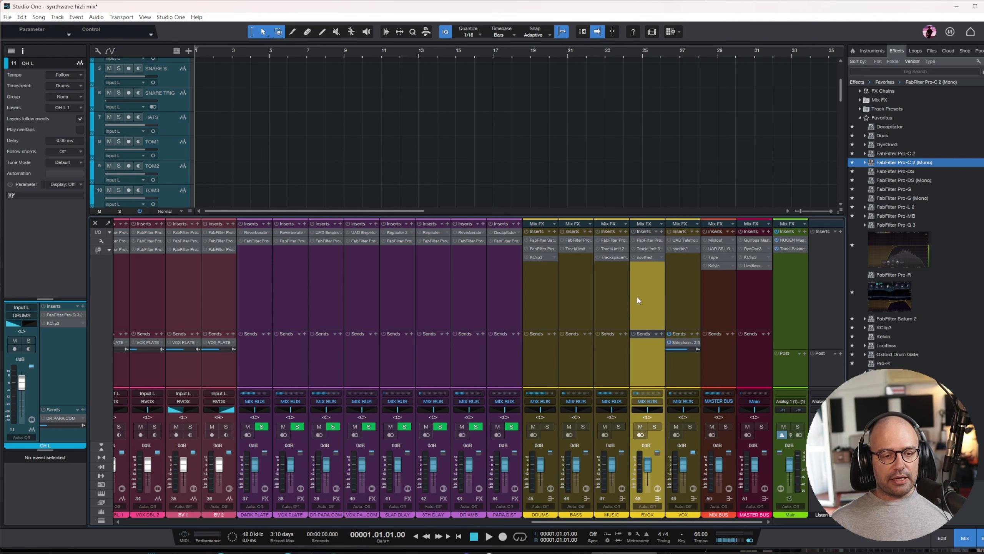
left_click(672, 299)
left_click(529, 314, "shift")
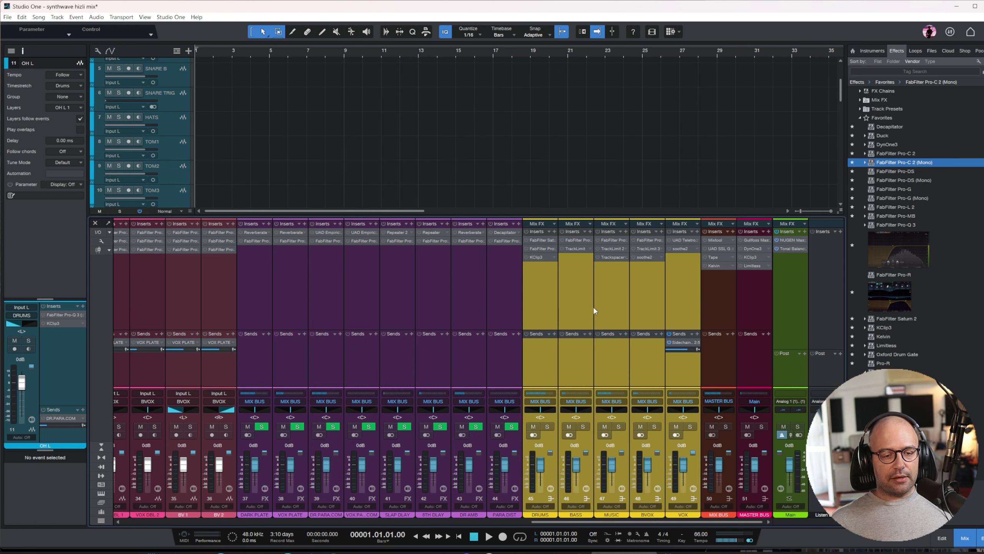
- Look over the MIX BUS, MASTER BUS and Main output channels, selecting each in turn
left_click(726, 303)
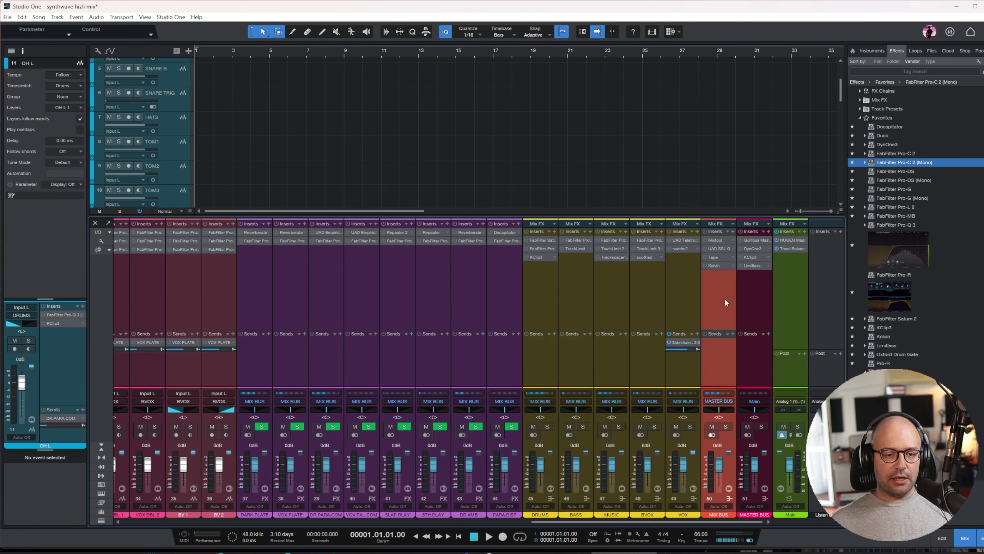
left_click(760, 291)
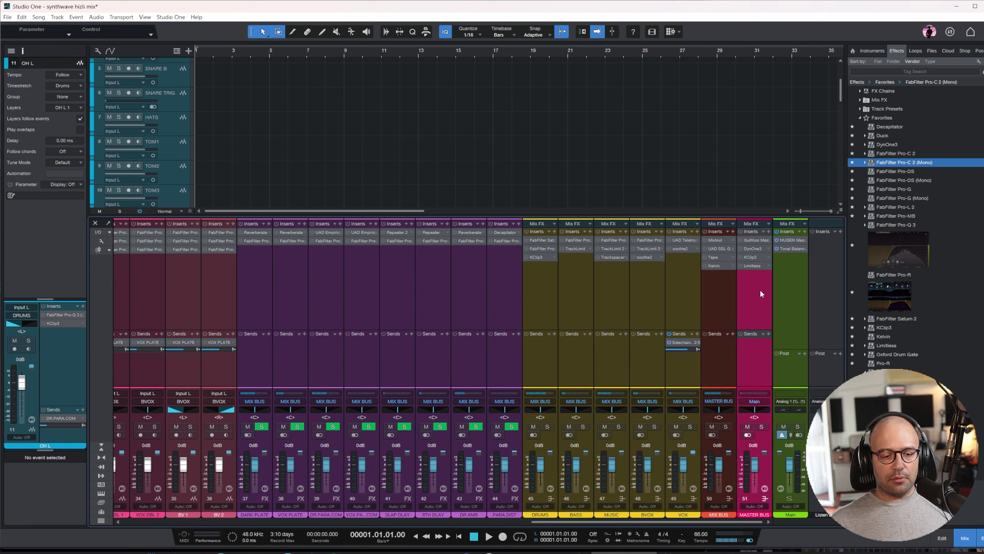
left_click(801, 291)
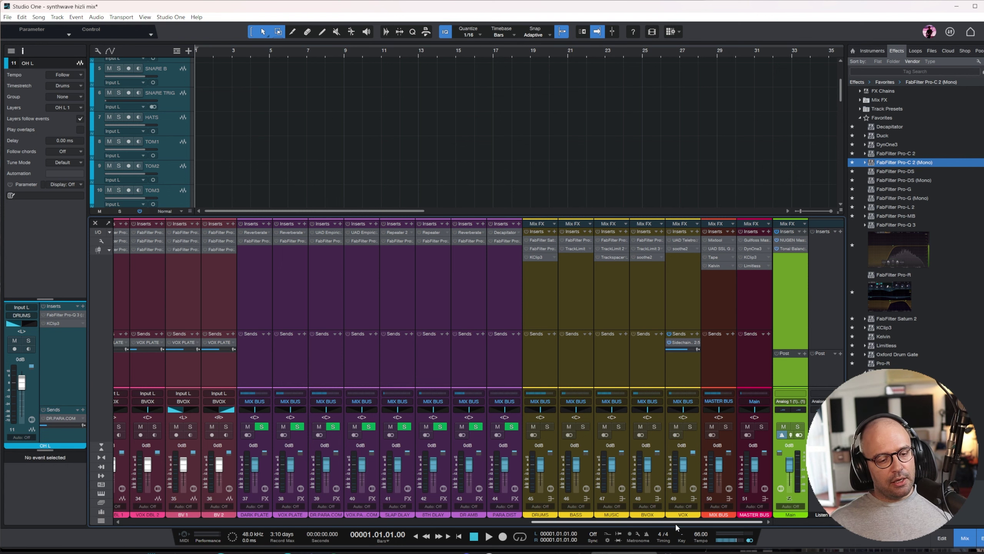
- Hide the mixer and review the drum, percussion and bass tracks in the arrangement
left_click(963, 541)
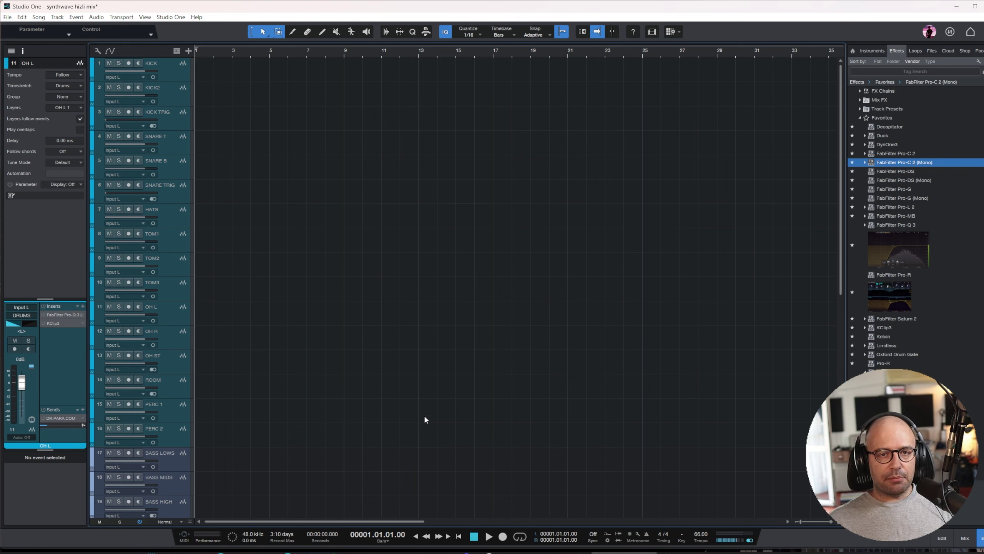
scroll(527, 298, "down", 2)
scroll(530, 290, "down", 1)
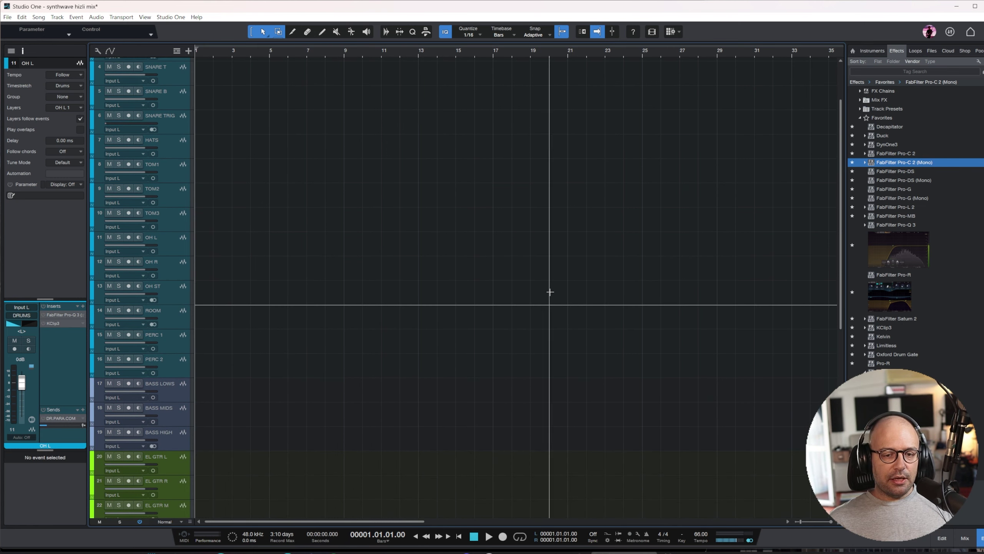
- Show the mixer and open the VOX PLATE effect channel's FabFilter Pro-Q 3 and Reverberate, moving the plug-in window fully into view
left_click(965, 537)
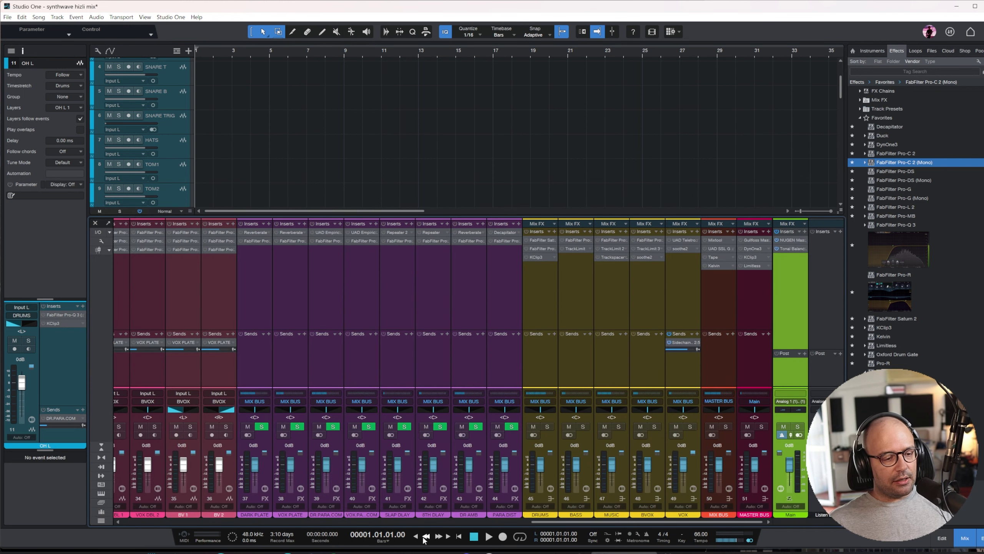
left_click_drag(603, 519, 512, 524)
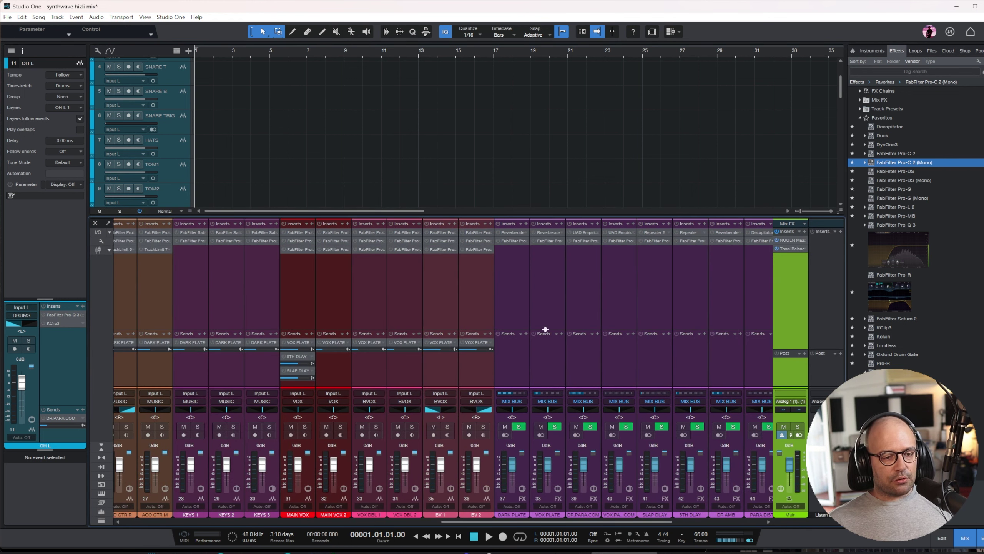
left_click(543, 309)
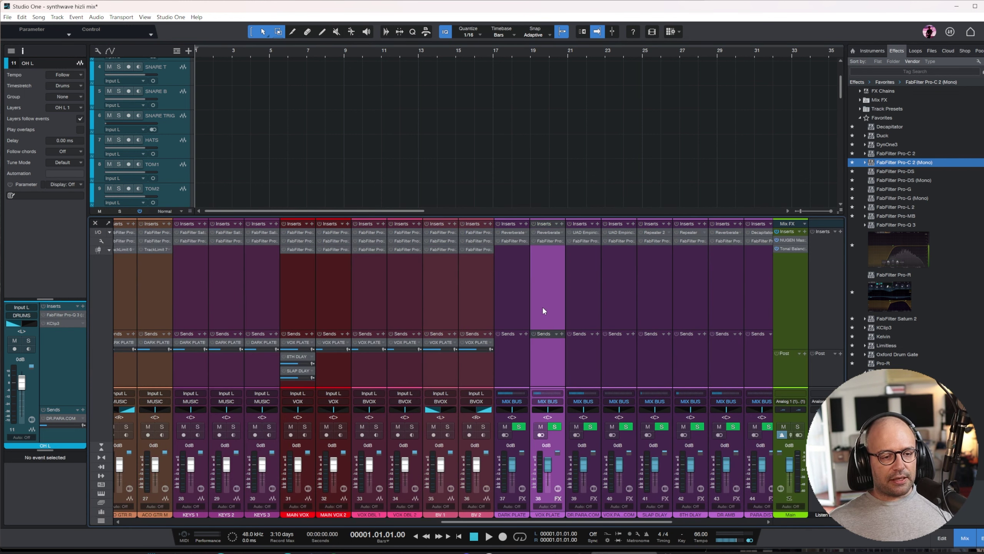
left_click(553, 241)
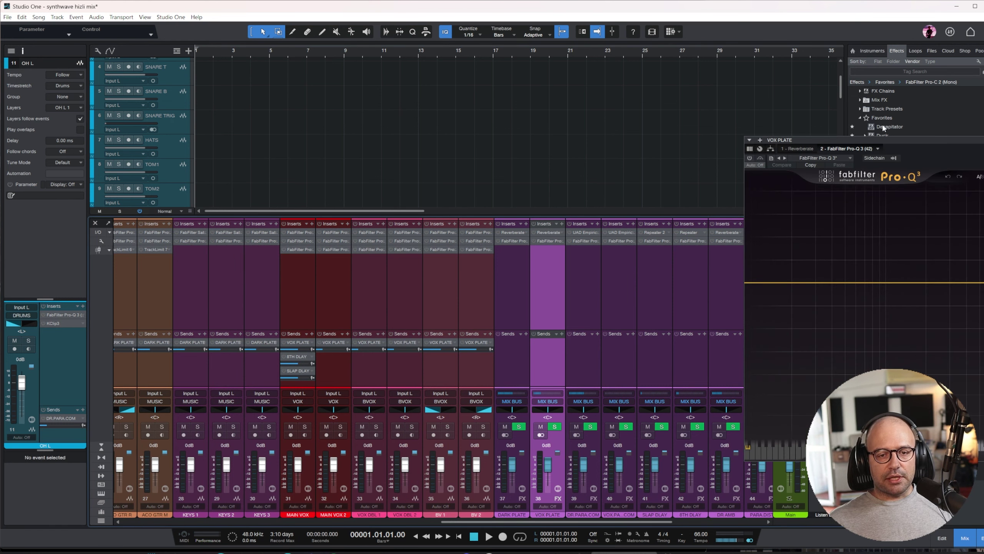
left_click_drag(922, 140, 727, 130)
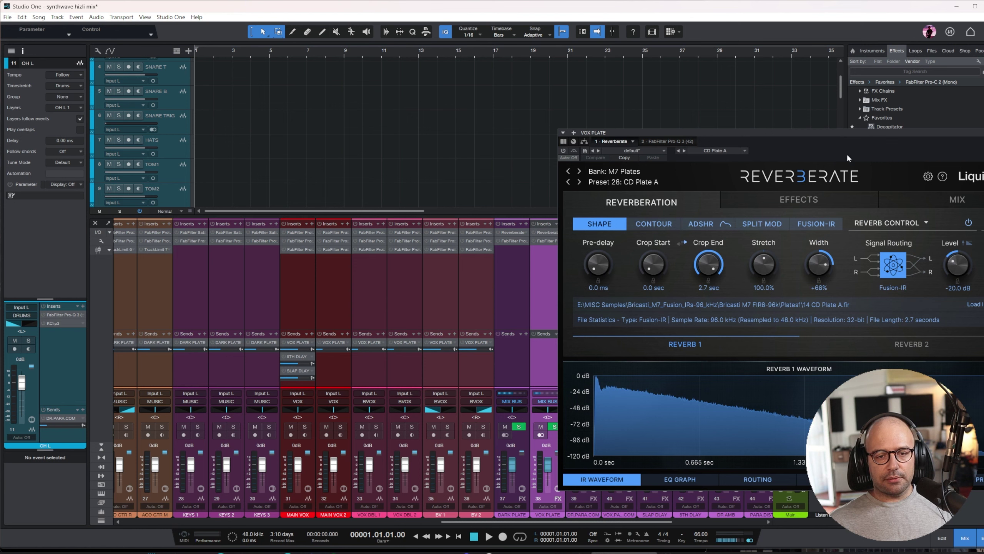
left_click_drag(867, 139, 728, 135)
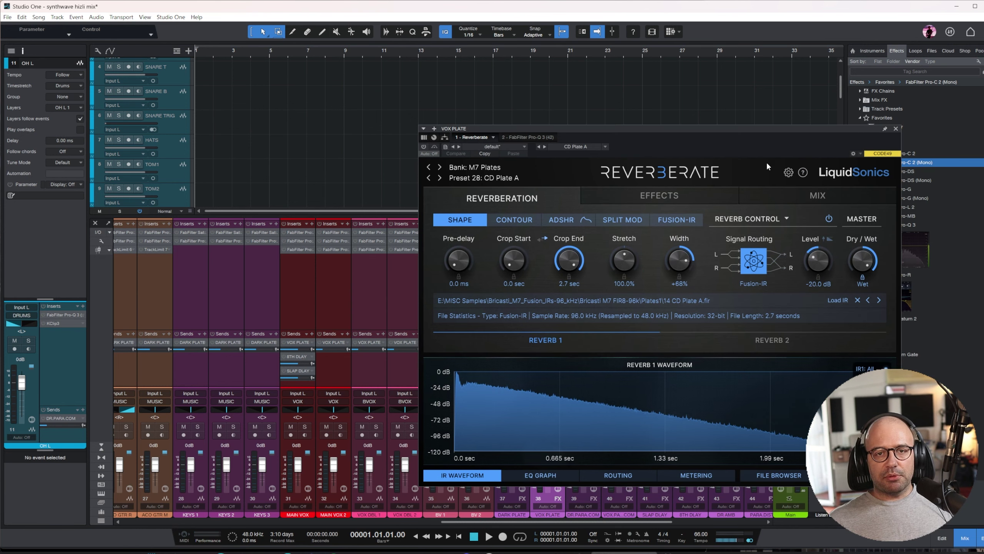
- Reopen Reverberate on the VOX PLATE effect channel for another look at its plate reverb settings, and close it
left_click(896, 128)
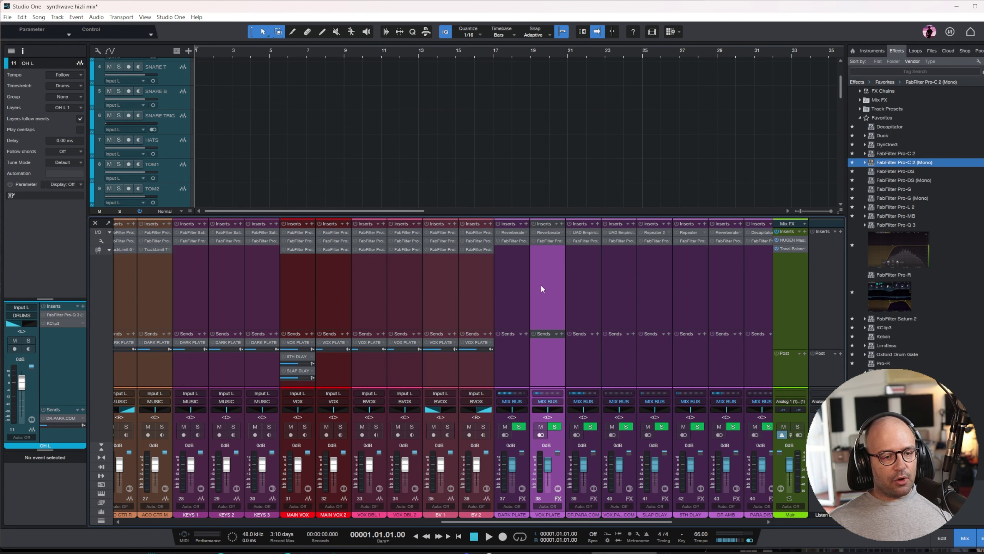
left_click(546, 232)
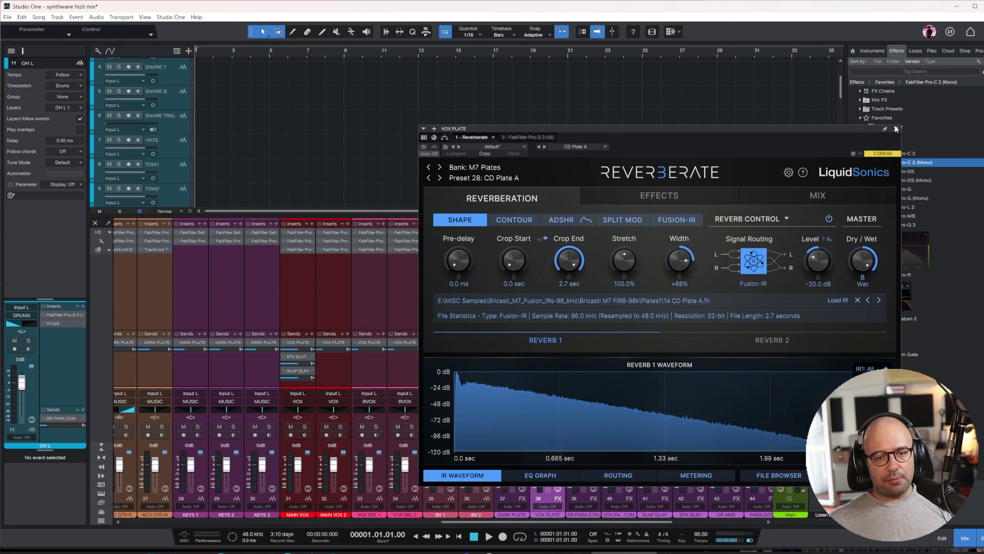
left_click(895, 129)
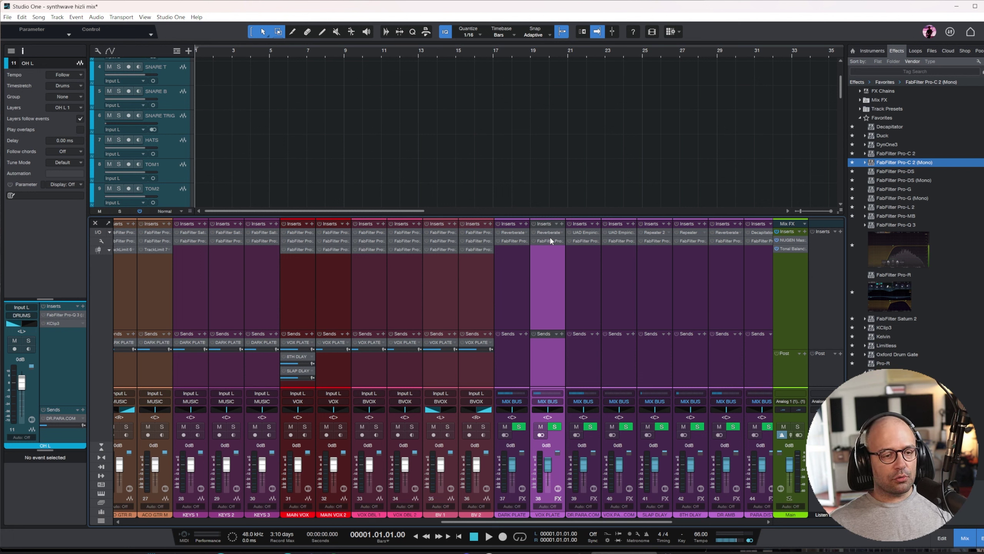
- Inspect the FabFilter Pro-Q 3 EQ curve on the EL GTR L channel and close the plug-in window
left_click_drag(621, 521, 455, 512)
left_click(379, 273)
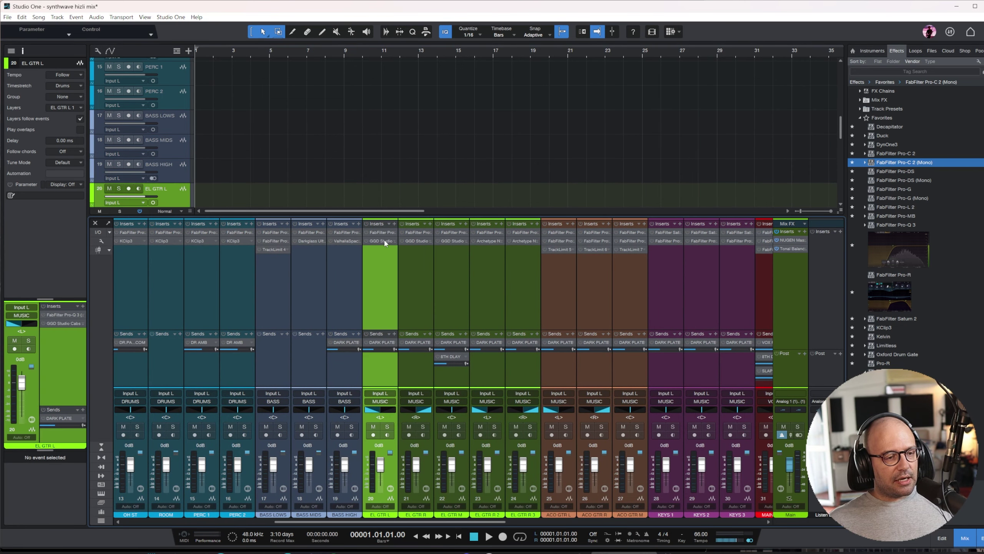
left_click(383, 232)
left_click_drag(904, 140, 455, 60)
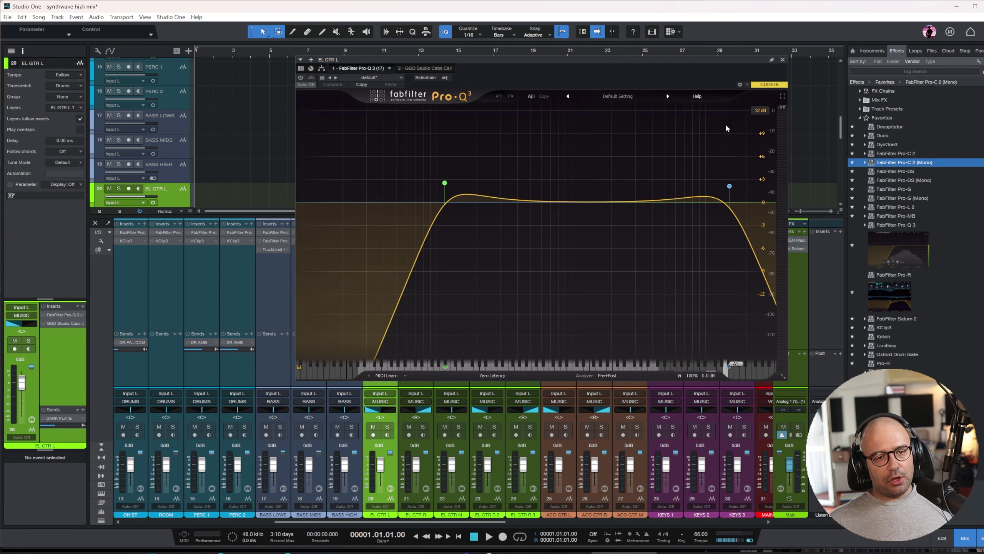
left_click(782, 60)
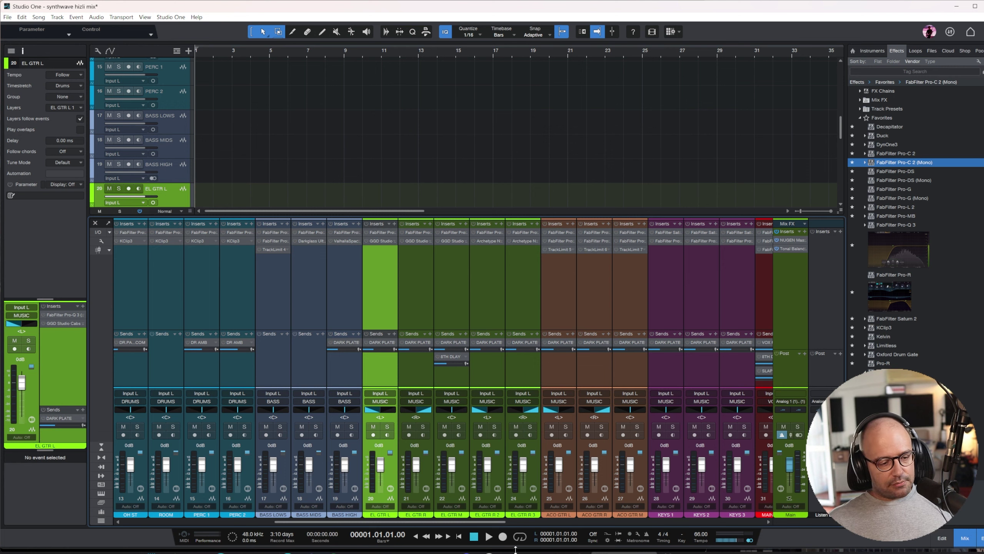
- Switch to File Explorer and read Readme.txt in the song's multitrack folder for the file format and tempo
left_click(423, 552)
left_click(713, 325)
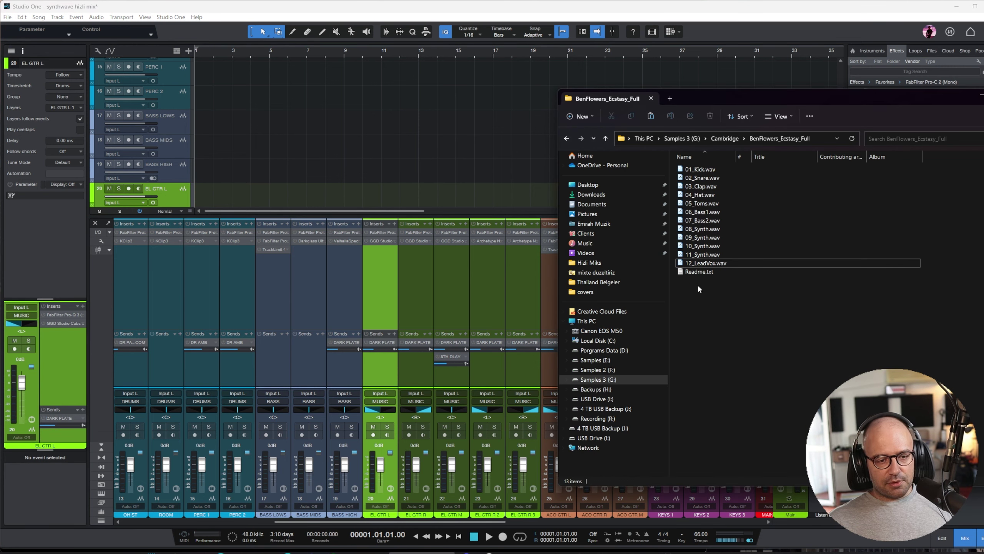
double_click(705, 271)
left_click_drag(778, 93, 285, 74)
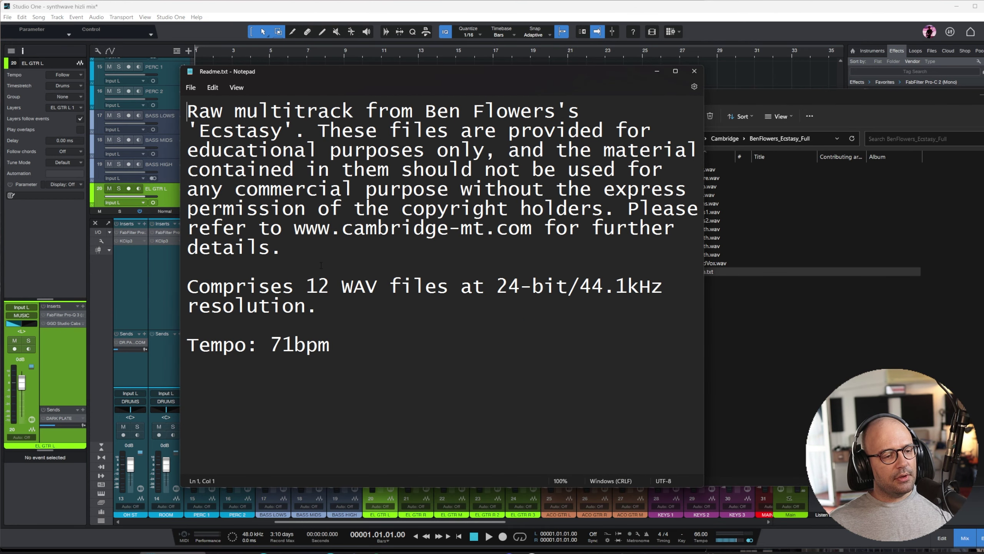
left_click_drag(309, 289, 334, 310)
left_click(337, 343)
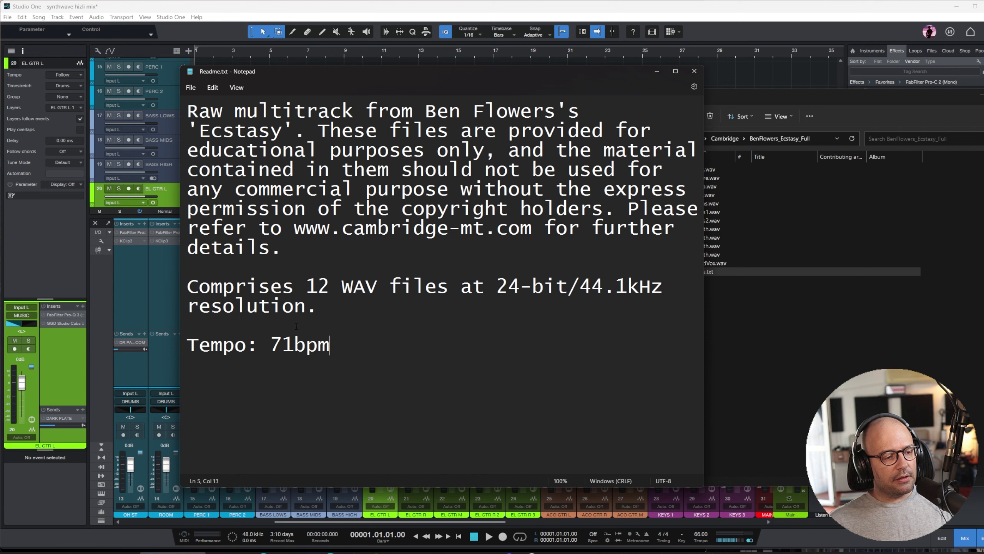
left_click(694, 71)
- Move the File Explorer window aside and set the song tempo to 71 BPM in Studio One
left_click_drag(836, 95, 983, 132)
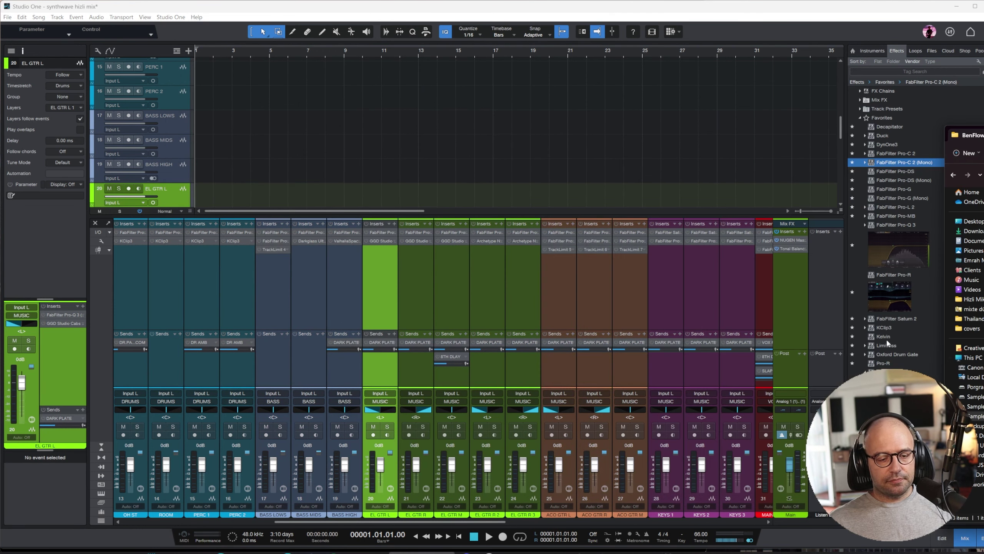
left_click(702, 534)
left_click(701, 534)
type("71")
key("Return")
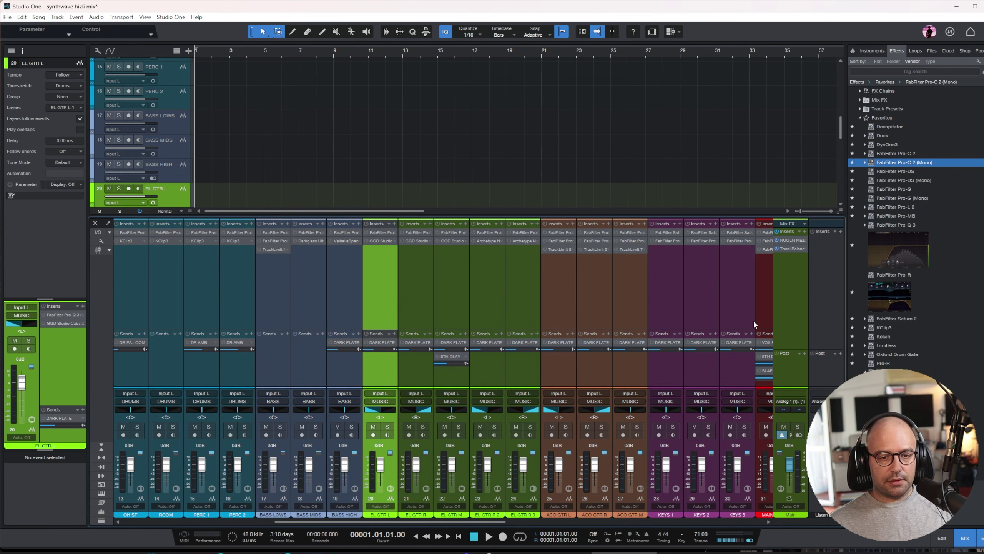
- Hide the mixer and import 01_Kick.wav onto KICK, 02_Snare.wav onto SNARE T and 03_Clap.wav onto SNARE B at bar 3
key("F3")
left_click_drag(983, 131, 459, 128)
scroll(196, 232, "up", 8)
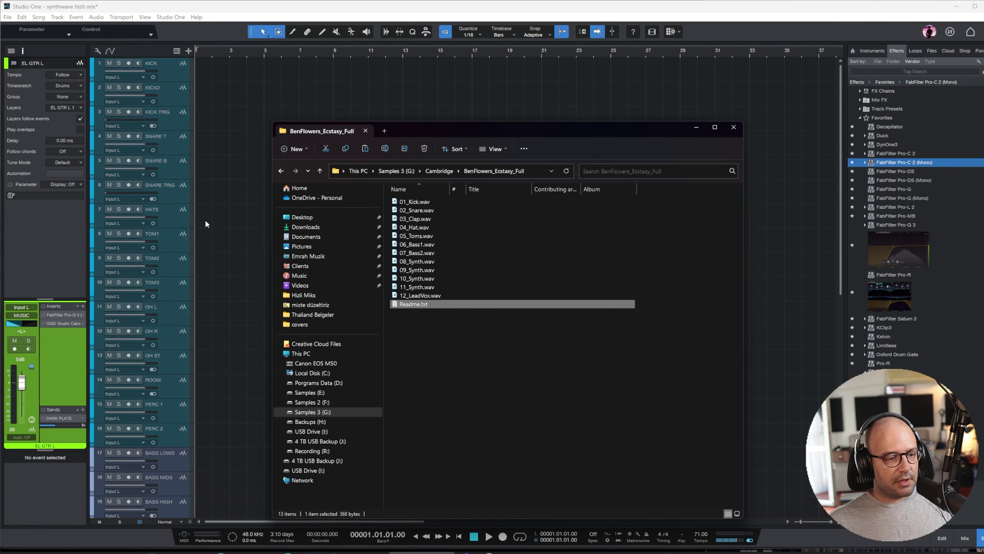
left_click(414, 201)
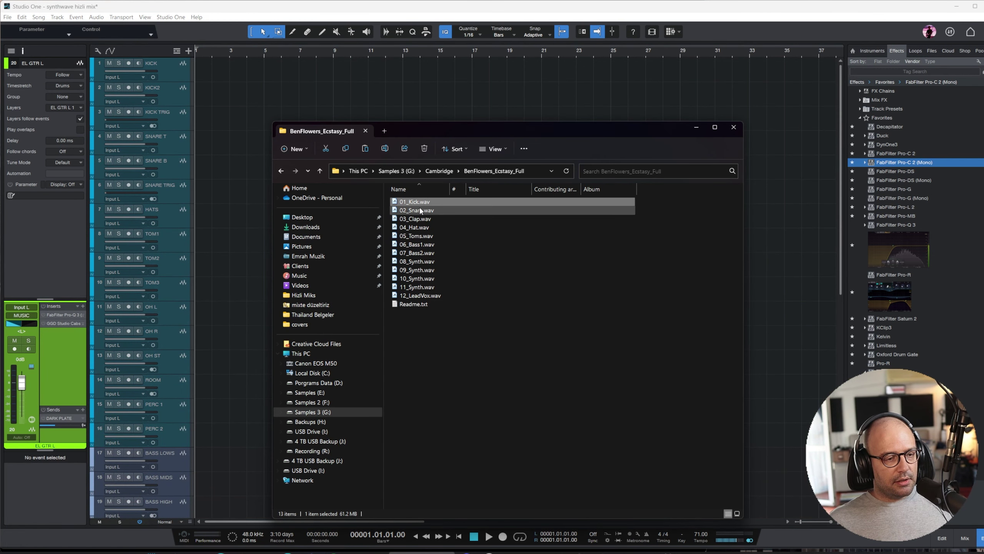
left_click_drag(263, 138, 245, 69)
left_click_drag(416, 210, 247, 149)
left_click_drag(415, 219, 248, 176)
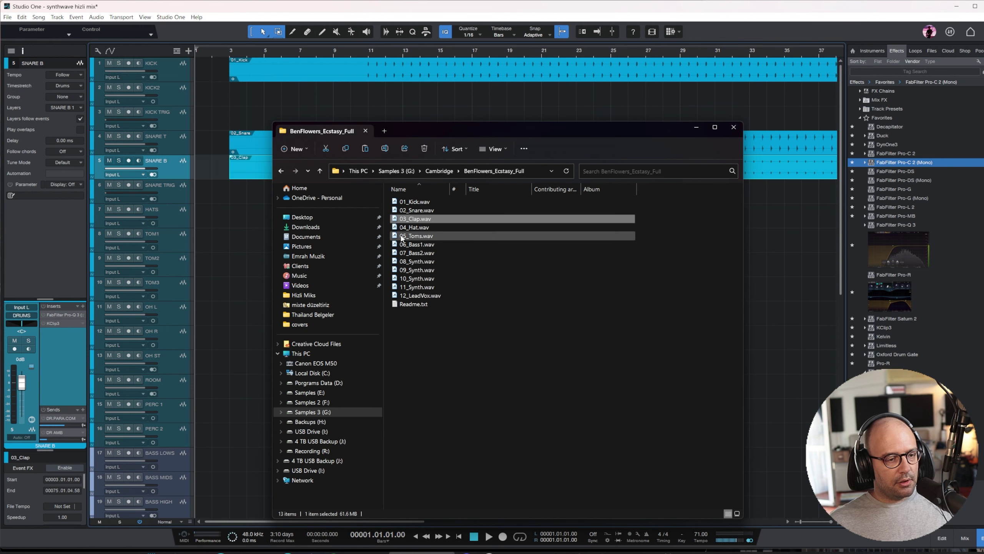
- Import 04_Hat.wav onto HATS and 05_Toms.wav onto TOM1 at bar 3, and reset TOM1's pan to centre
left_click_drag(413, 227, 245, 224)
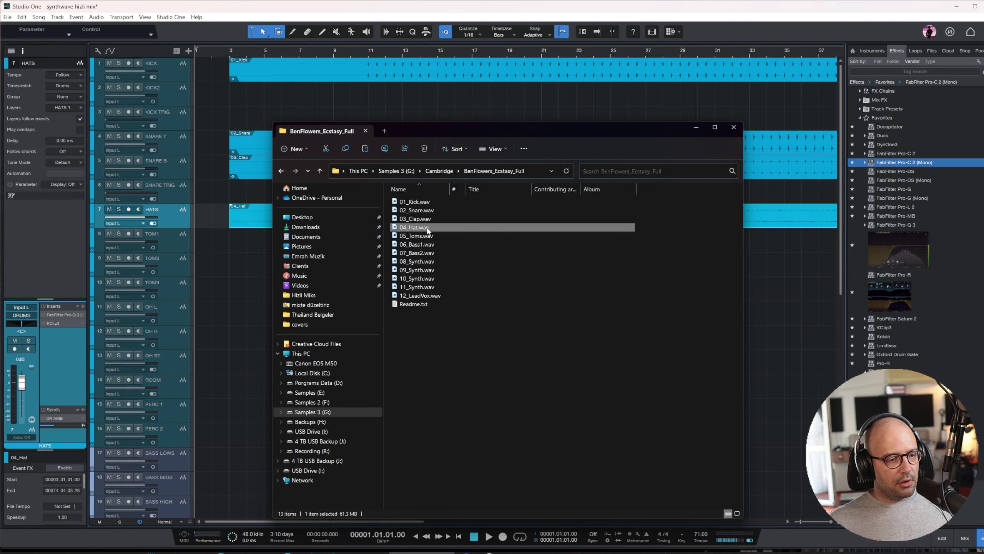
left_click_drag(415, 235, 256, 233)
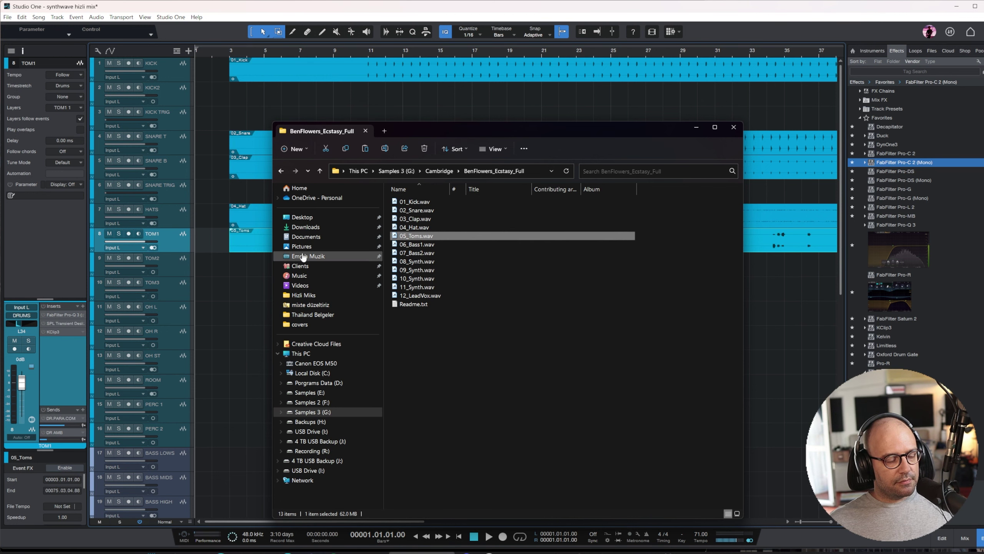
left_click(17, 324, "ctrl")
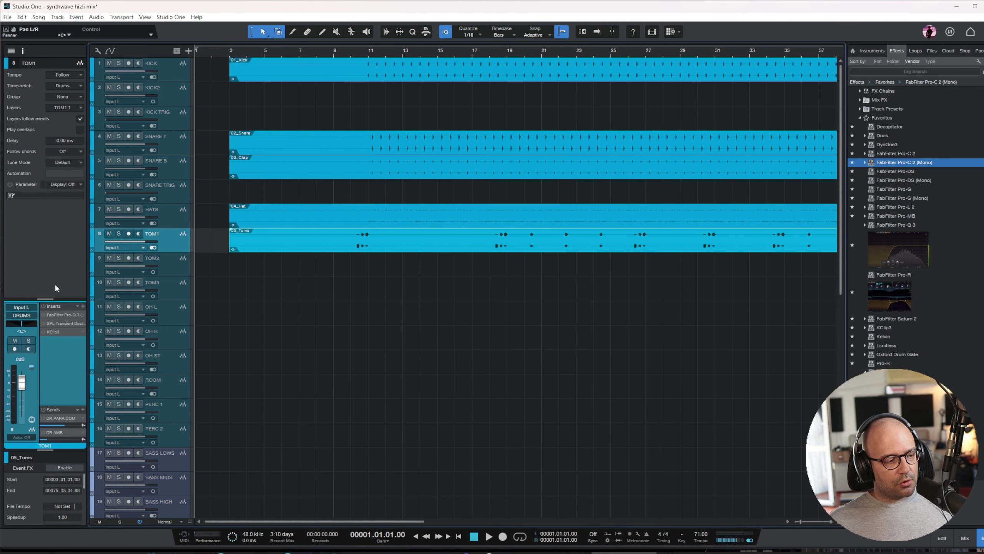
- Select 06_Bass1.wav and 07_Bass2.wav in File Explorer, and duplicate the BASS LOWS track in Studio One
left_click(438, 547)
left_click(421, 247)
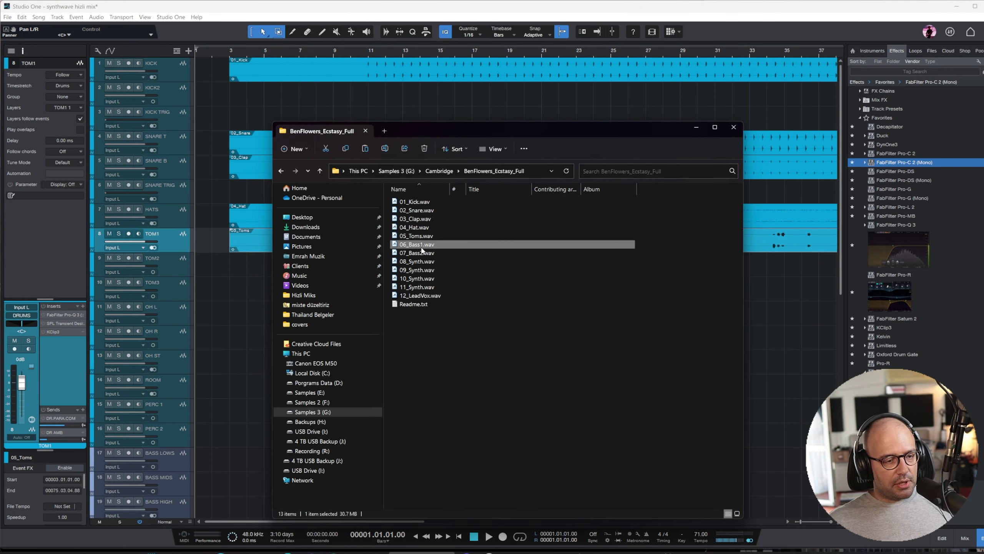
left_click(422, 251, "shift")
left_click_drag(421, 251, 247, 276)
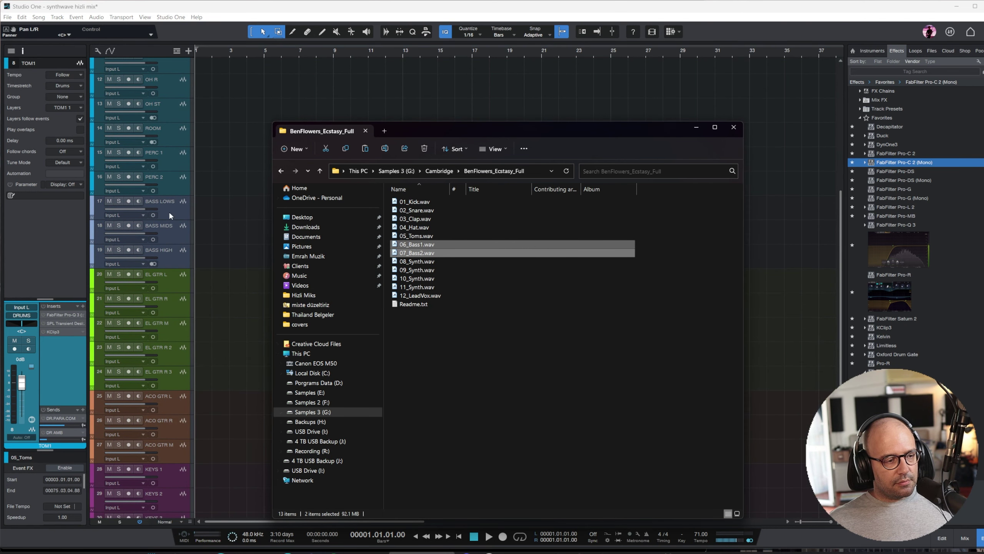
left_click(169, 211)
left_click(171, 257, "shift")
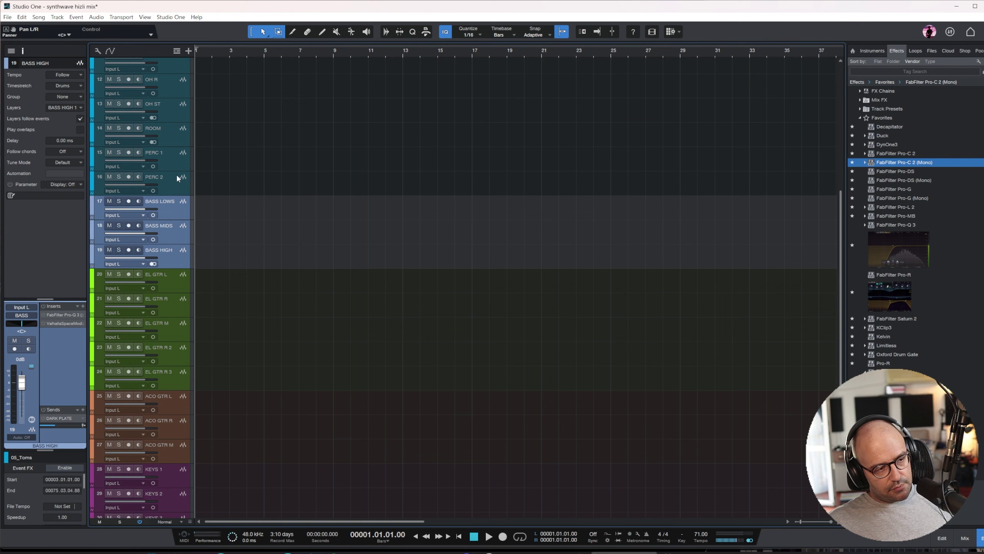
left_click(171, 203)
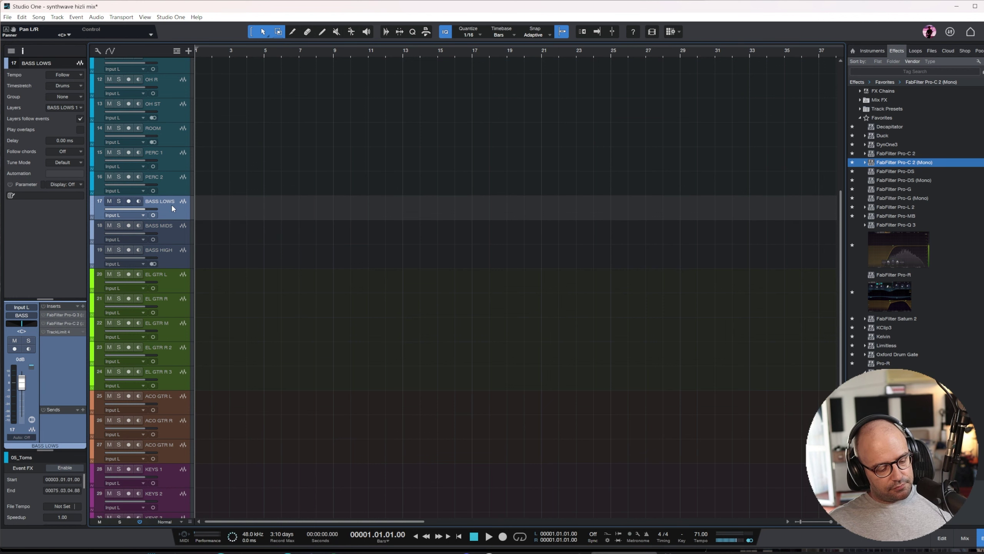
key("shift+d")
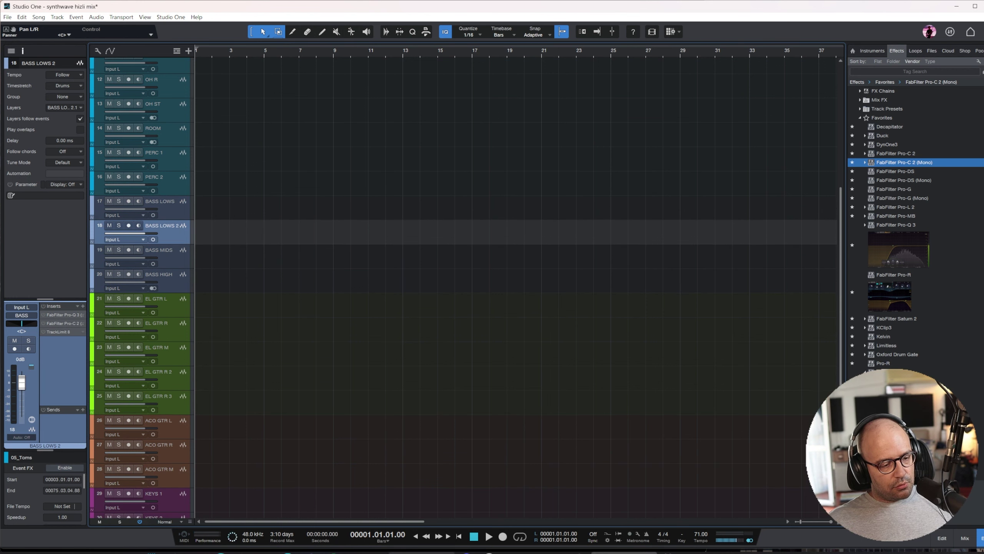
- Import 06_Bass1.wav onto the duplicated BASS LOWS track and 07_Bass2.wav onto BASS MIDS, both at bar 3
key("alt+Tab")
left_click_drag(426, 243, 244, 230)
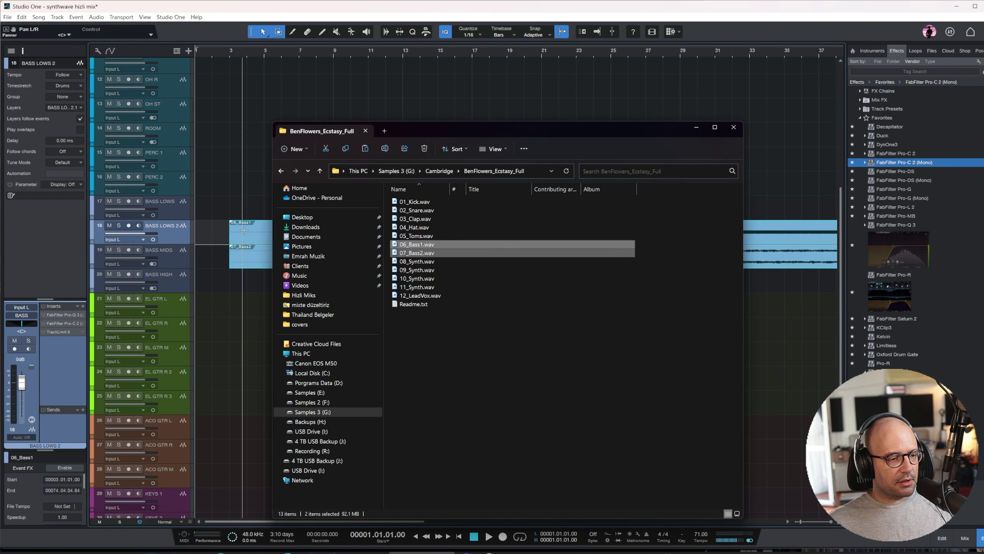
scroll(254, 245, "down", 3)
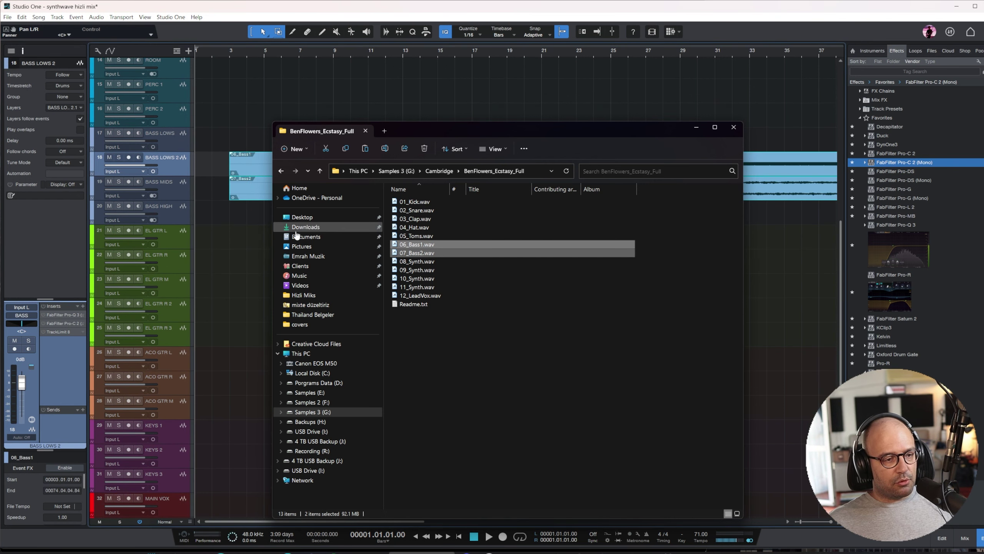
scroll(248, 219, "down", 1)
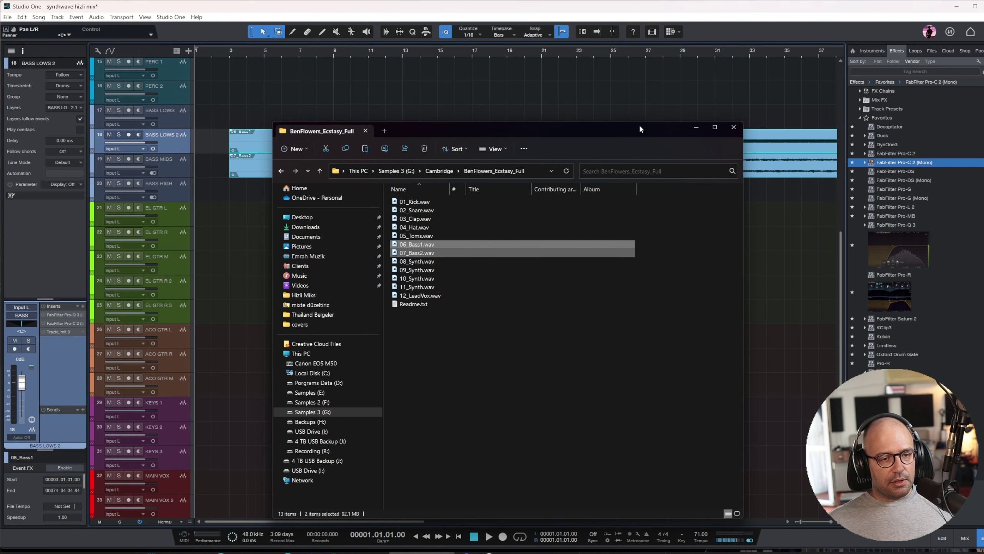
left_click_drag(640, 126, 616, 241)
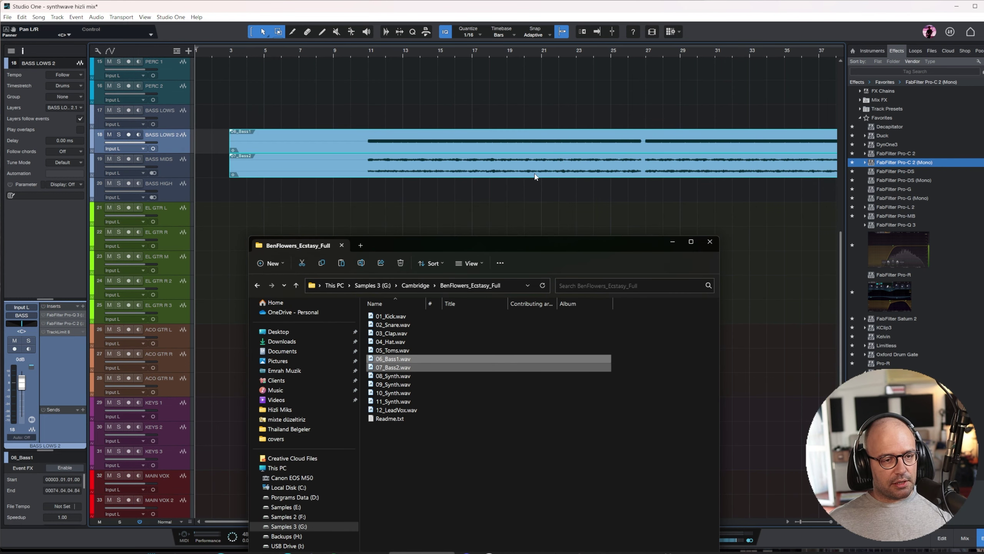
- Audition the 07_Bass2 clip soloed from bar 20 and move it from BASS MIDS to the BASS HIGH track
left_click(551, 193)
scroll(550, 192, "down", 4)
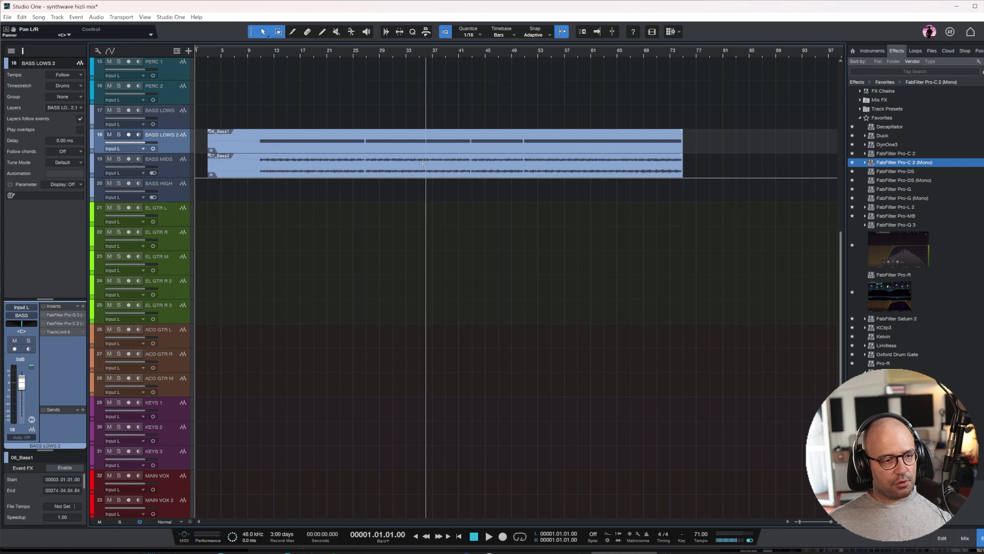
left_click(409, 168)
left_click(318, 46)
key("s")
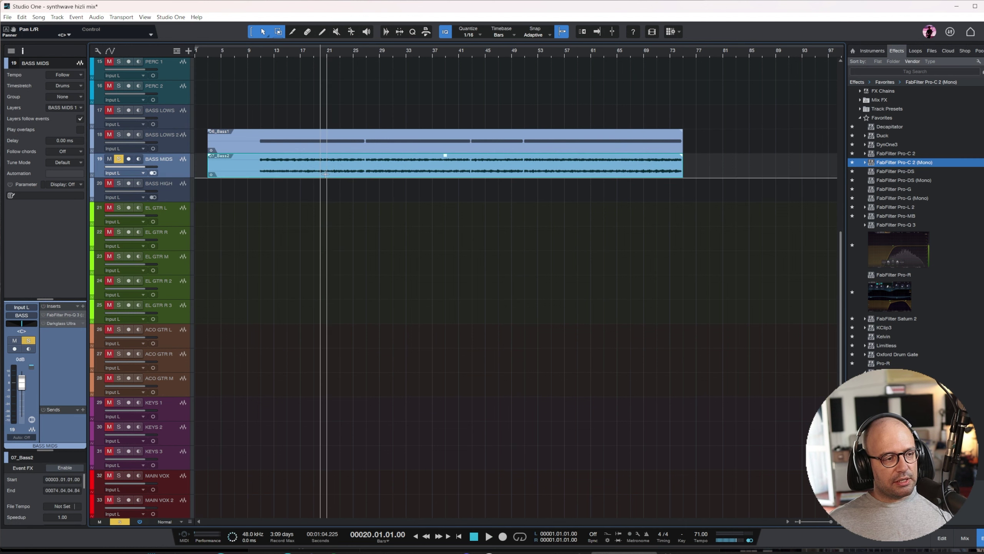
key("space")
key("f")
key("space")
key("s")
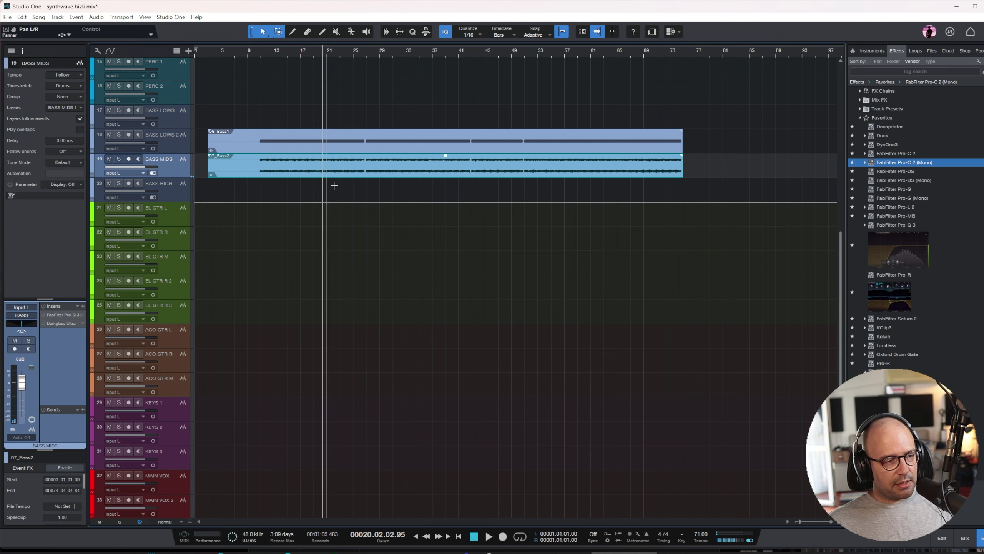
left_click_drag(353, 176, 355, 197)
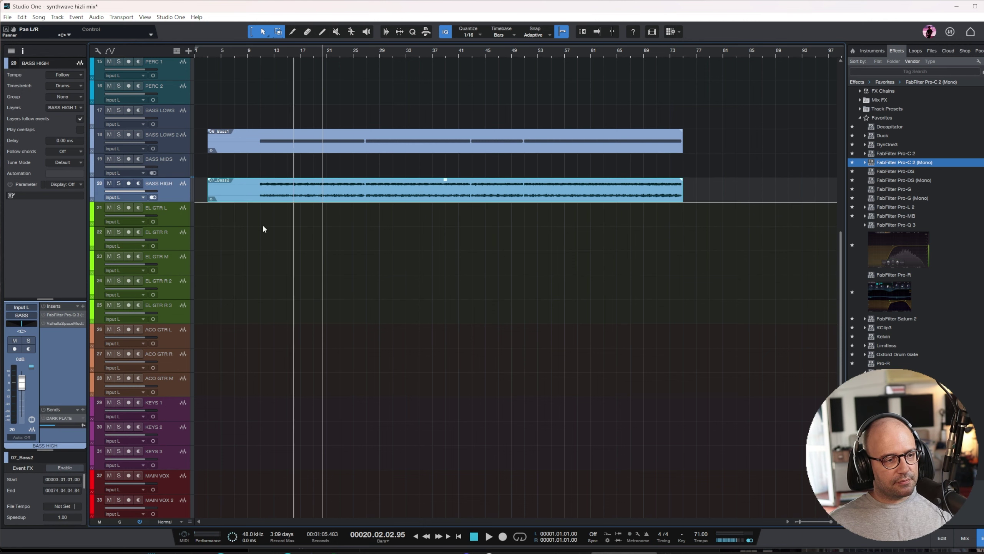
- Duplicate the KEYS 3 track and import 08_Synth.wav to 11_Synth.wav onto the four KEYS tracks at bar 3
left_click(422, 552)
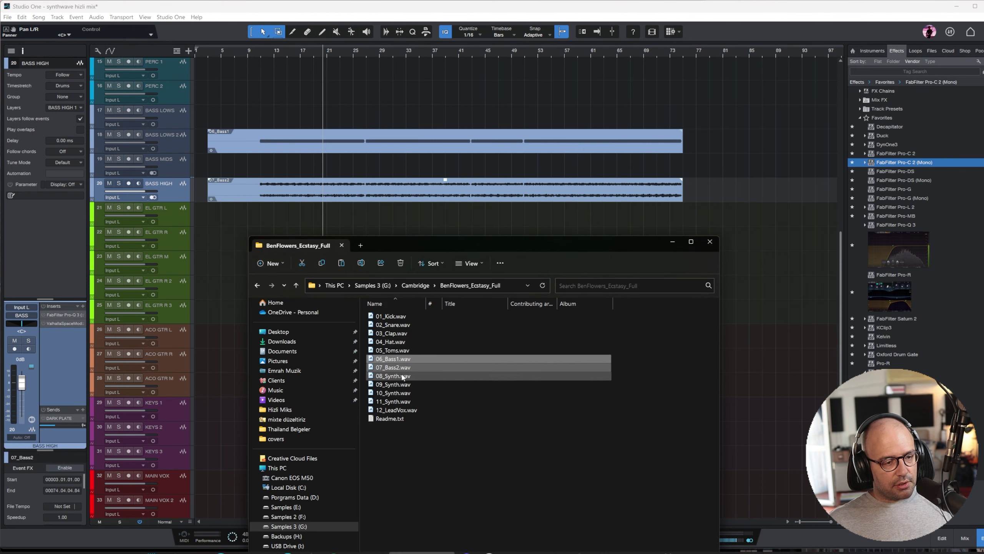
left_click(390, 376)
left_click(390, 402, "shift")
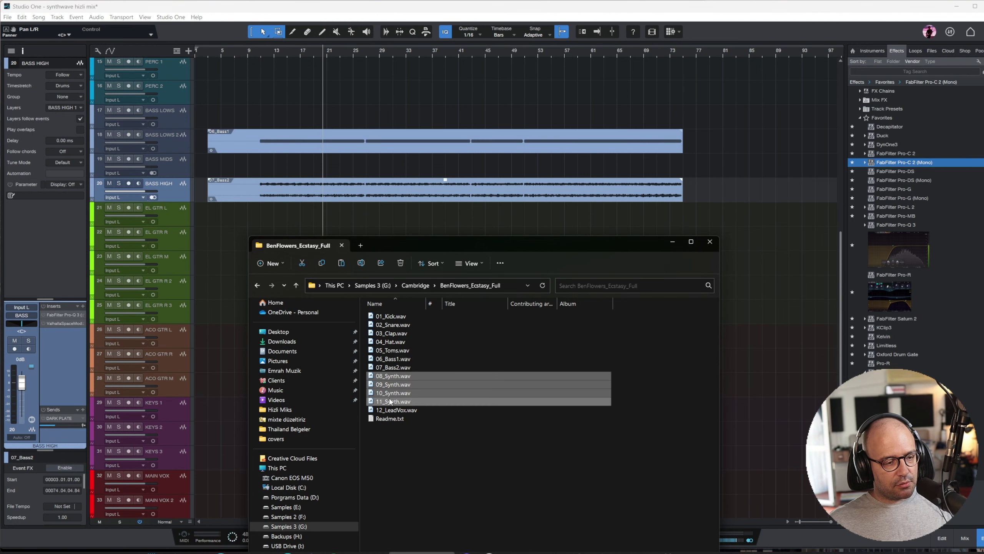
scroll(237, 316, "down", 4)
left_click(165, 360)
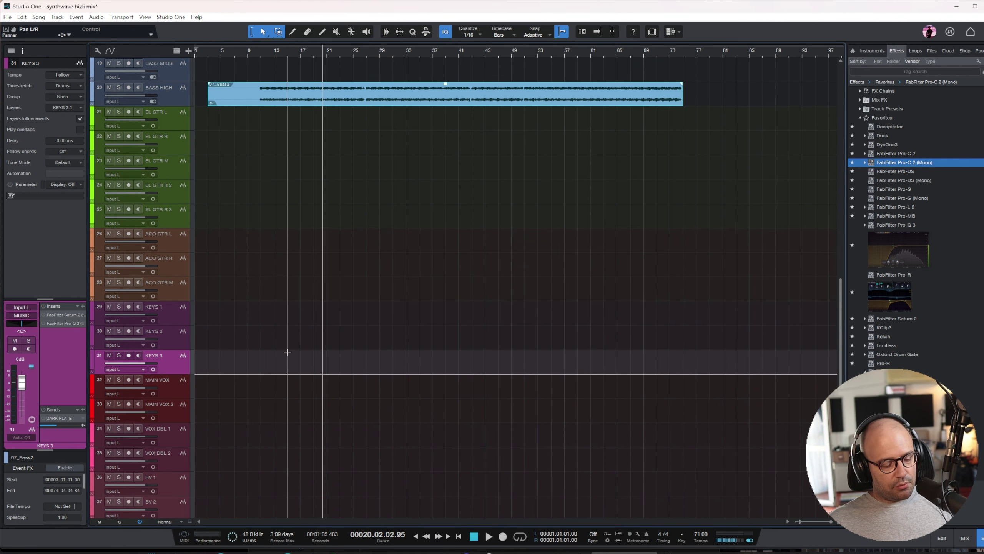
key("d")
left_click(422, 552)
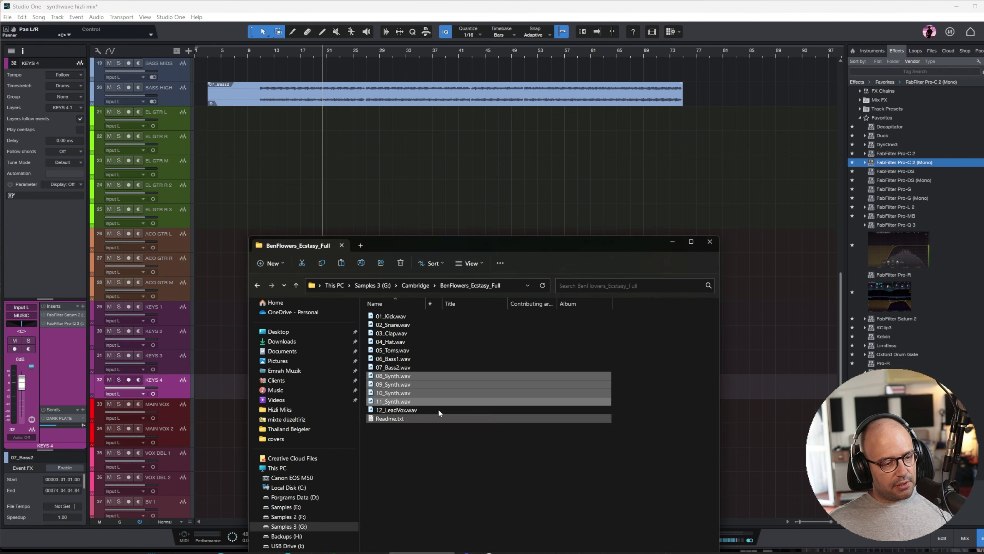
left_click_drag(404, 372, 228, 310)
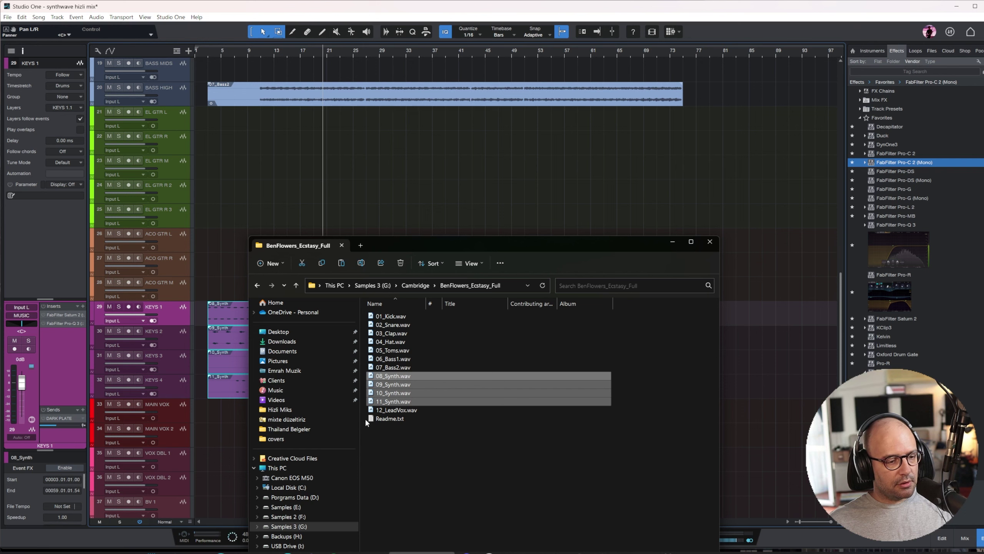
- Import 12_LeadVox.wav from File Explorer onto the MAIN VOX track at bar 3 and return to the song window
left_click(410, 412)
scroll(212, 419, "down", 2)
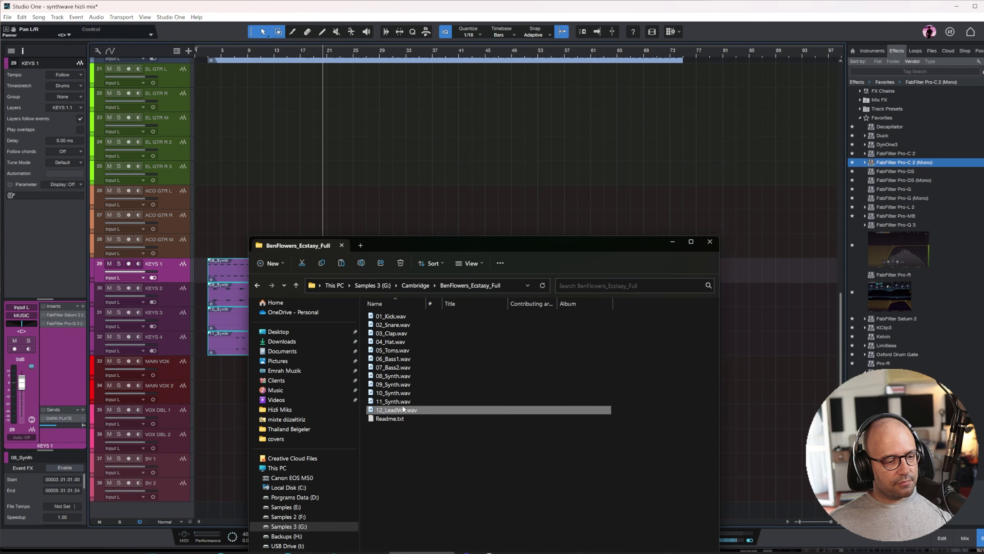
left_click_drag(402, 414, 225, 366)
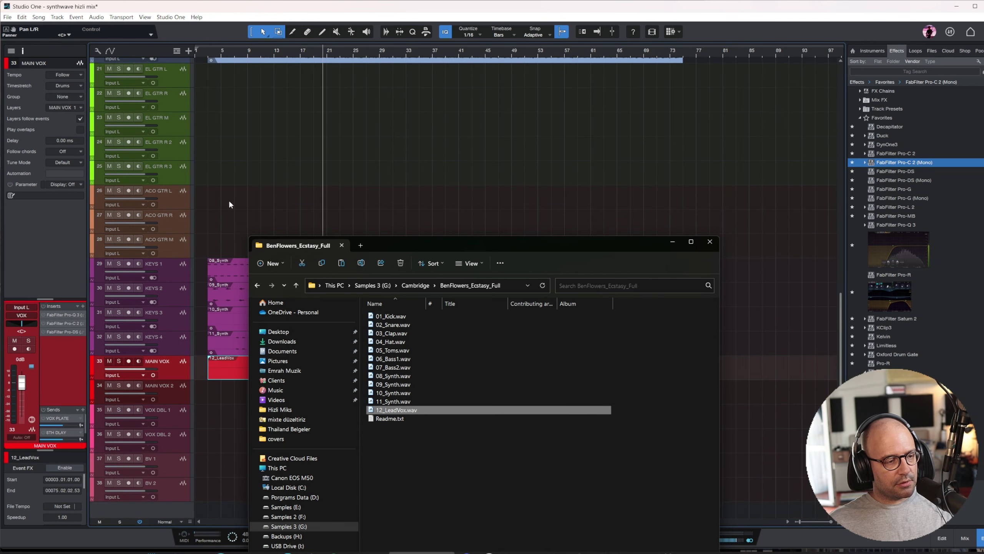
left_click(232, 199)
- Remove the unused drum tracks KICK2, TOM2, TOM3, OH L, OH R, OH ST, ROOM, PERC 1 and PERC 2
scroll(312, 208, "up", 10)
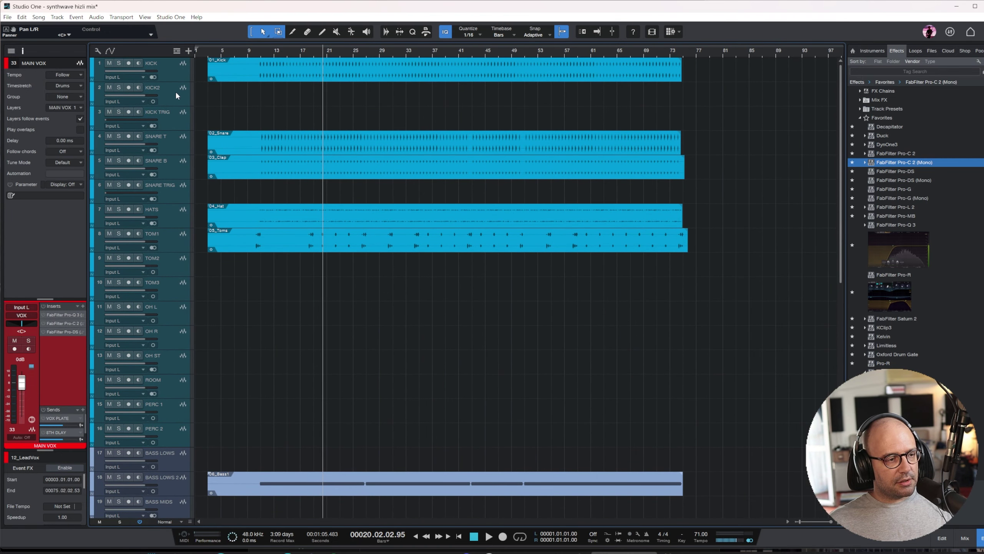
left_click(176, 93)
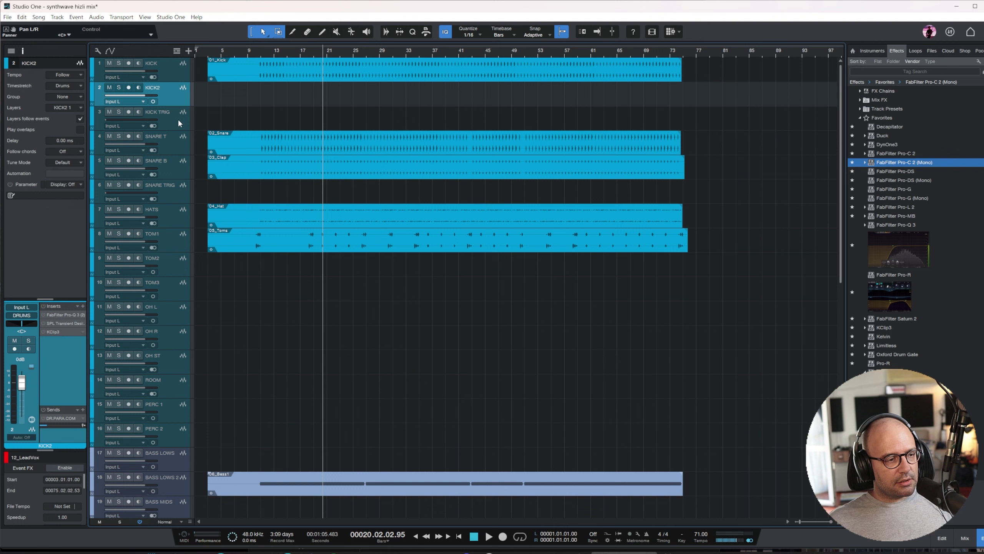
left_click(173, 262, "ctrl")
left_click(174, 285, "ctrl")
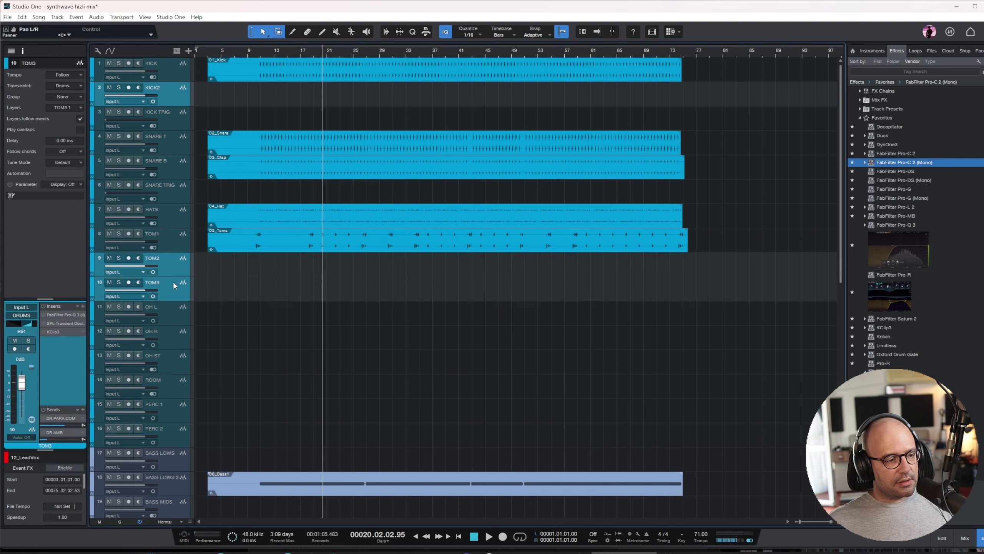
left_click(169, 308, "ctrl")
left_click(175, 353, "ctrl")
left_click(174, 340, "ctrl")
left_click(169, 384, "ctrl")
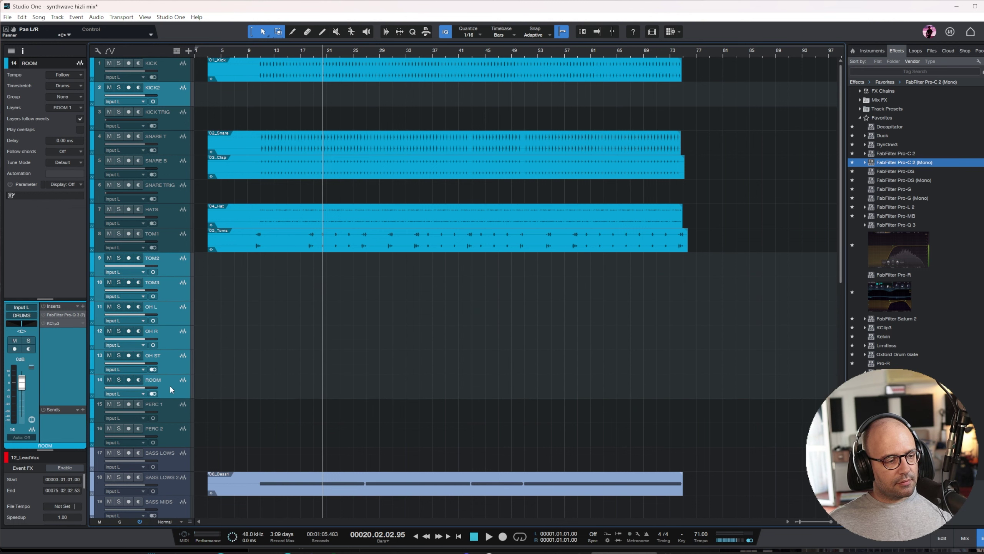
left_click(172, 404, "ctrl")
left_click(169, 430, "ctrl")
right_click(160, 360)
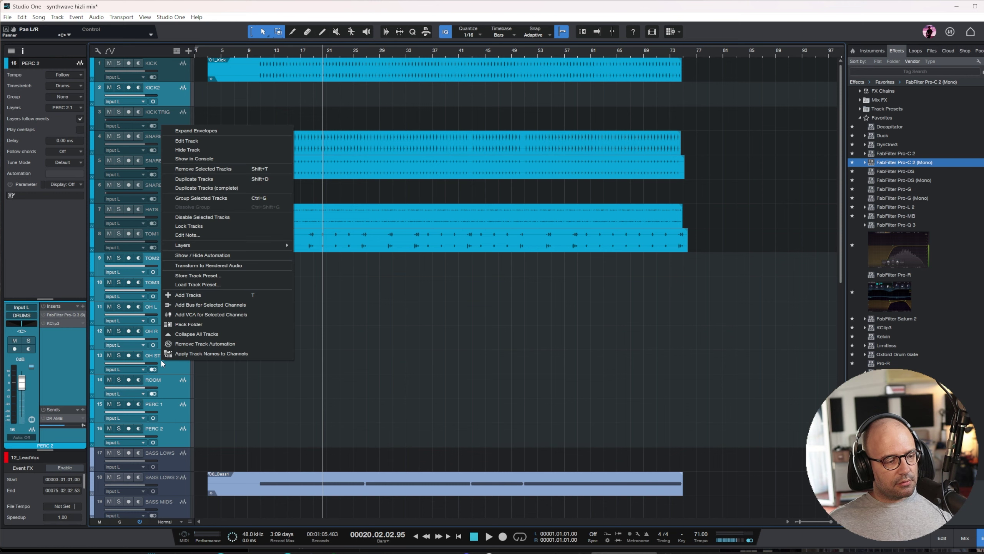
left_click(237, 169)
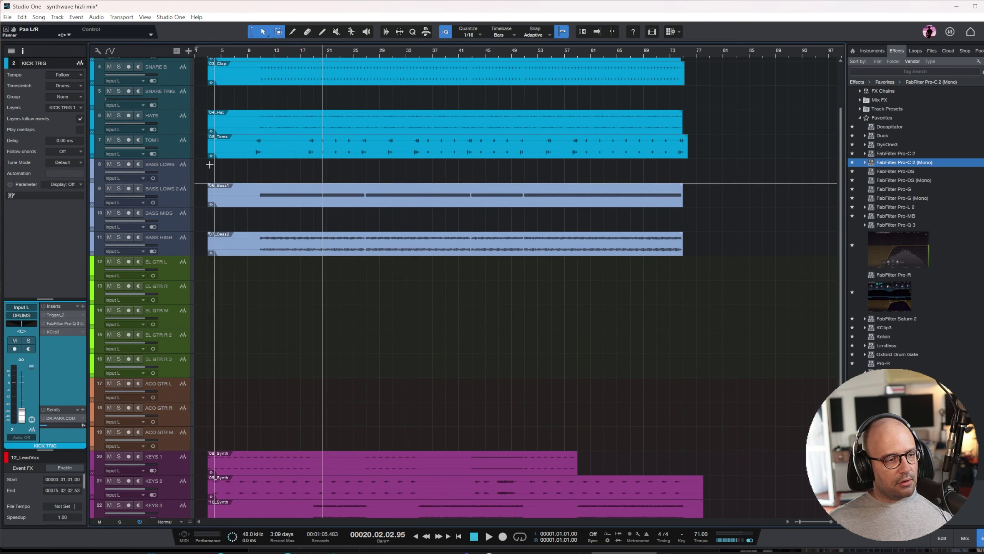
- Move the 06_Bass1 clip up to the BASS LOWS track and remove the emptied BASS LOWS 2 track
left_click_drag(367, 201, 367, 181)
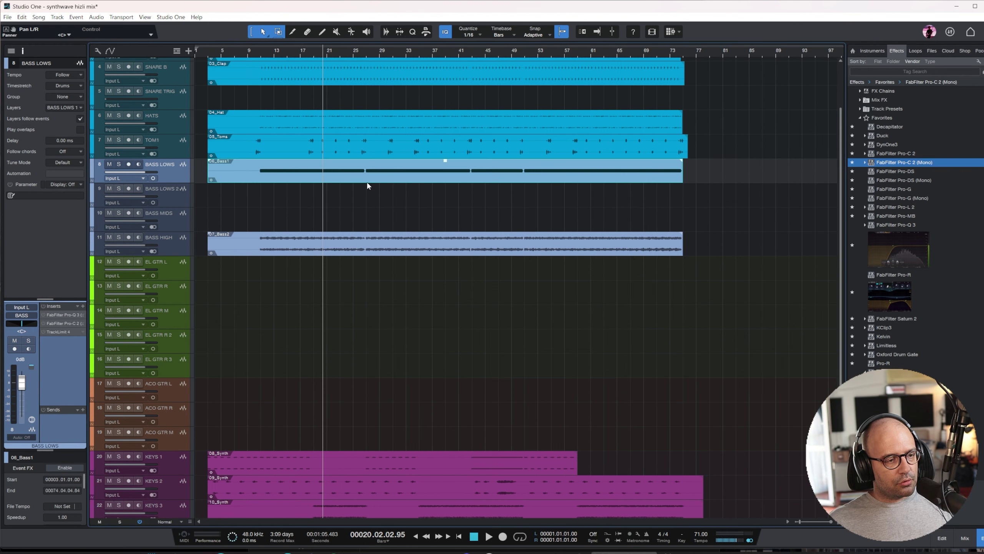
left_click(171, 196)
right_click(171, 197)
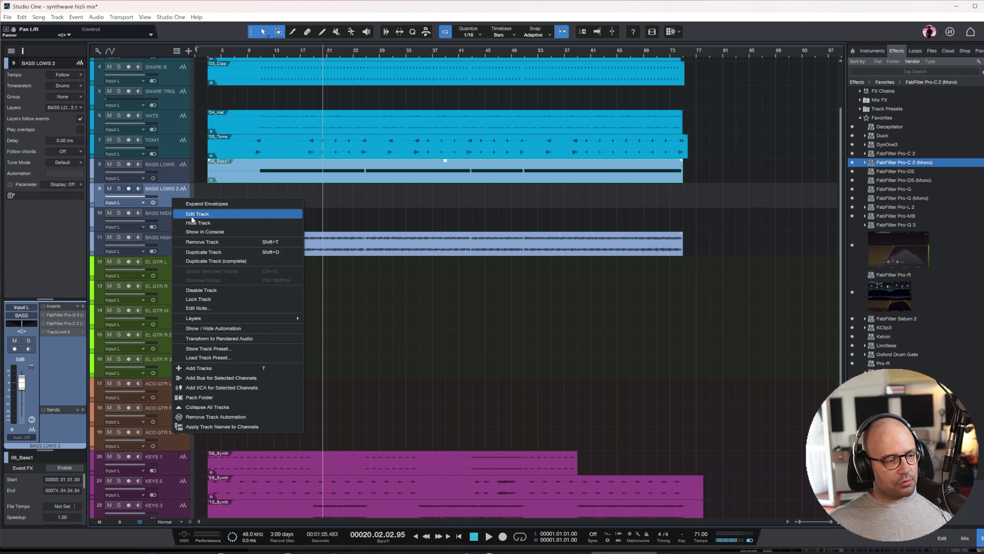
left_click(234, 243)
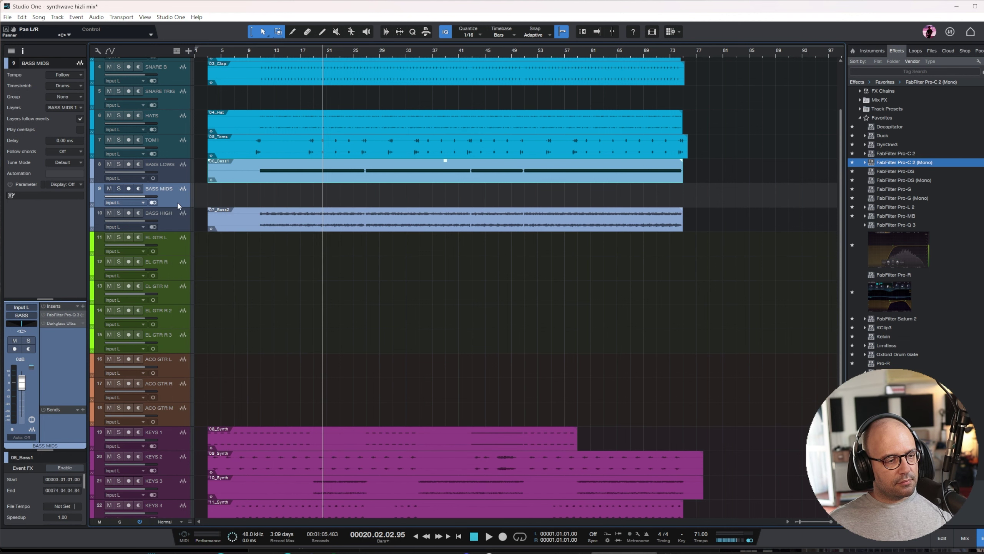
- Remove all the empty electric and acoustic guitar tracks, from EL GTR L through ACO GTR M
left_click(172, 247)
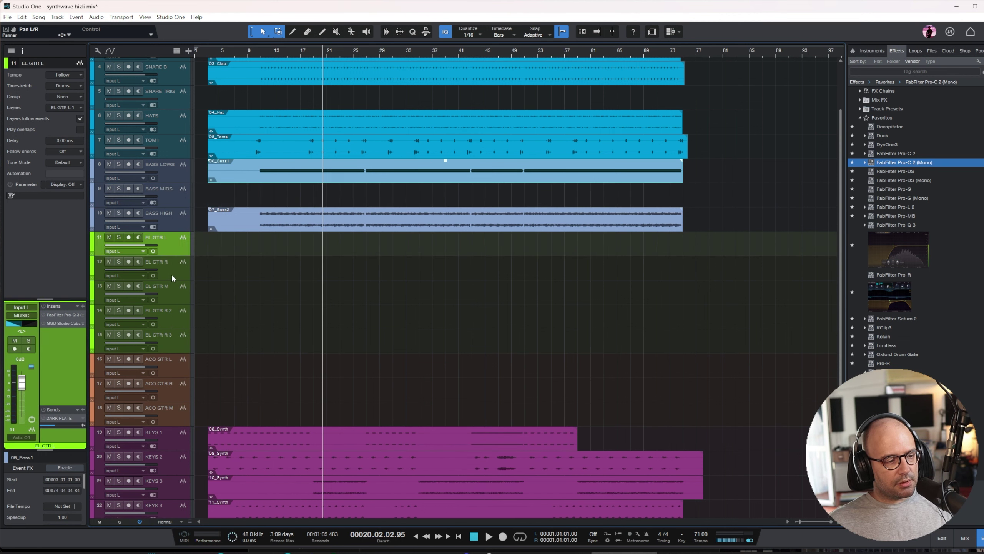
left_click(178, 422, "shift")
right_click(178, 346)
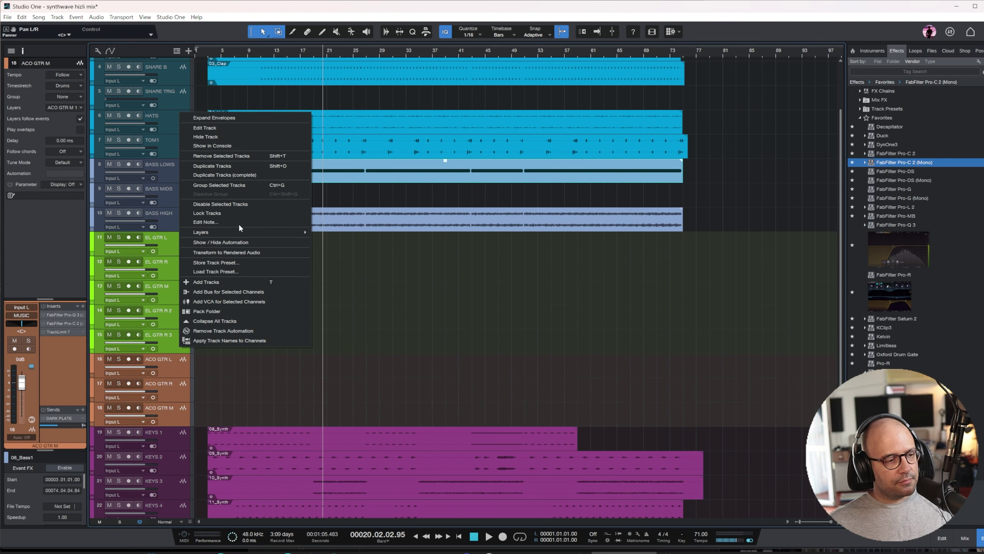
left_click(240, 157)
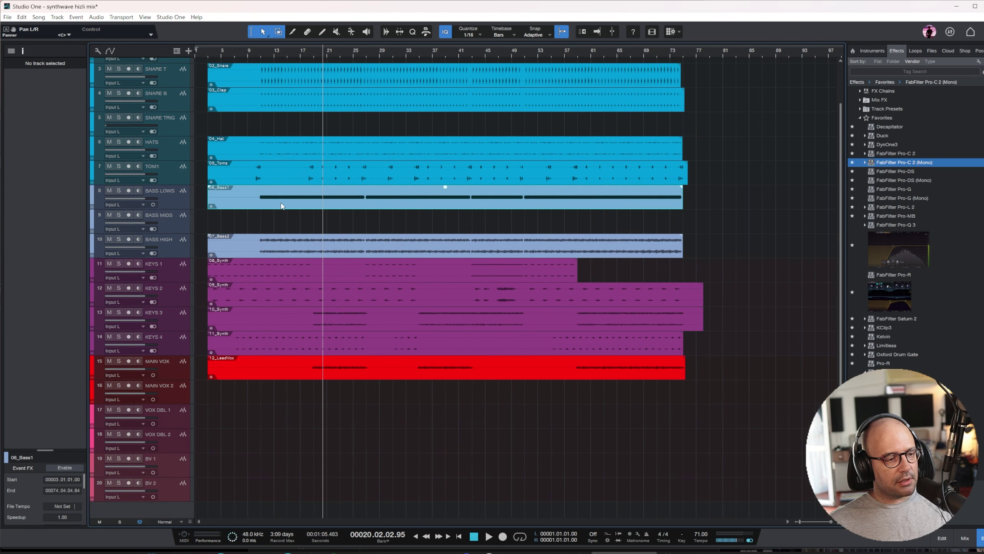
- Remove the unused vocal tracks MAIN VOX 2, VOX DBL 1, VOX DBL 2, BV 1 and BV 2
left_click(168, 389)
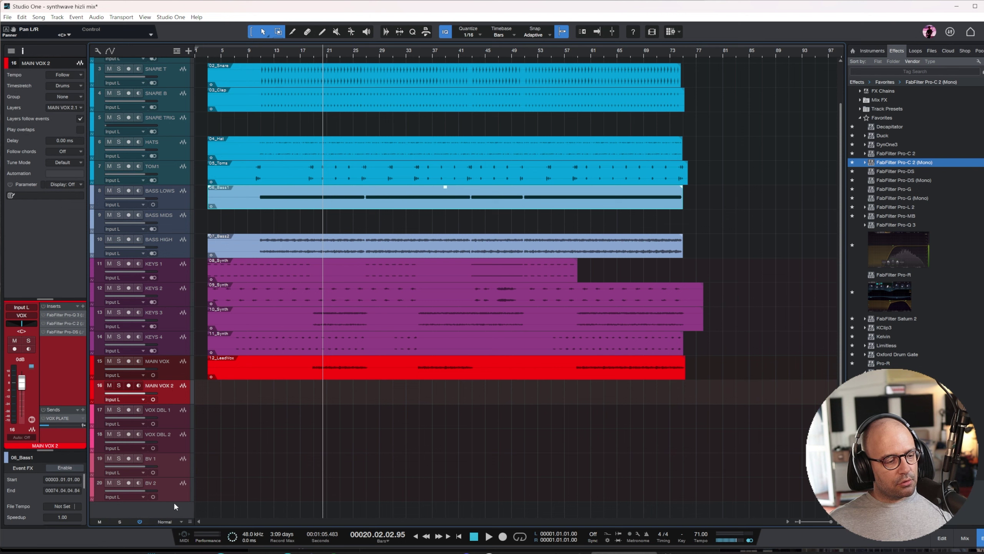
left_click(174, 500, "shift")
right_click(174, 397)
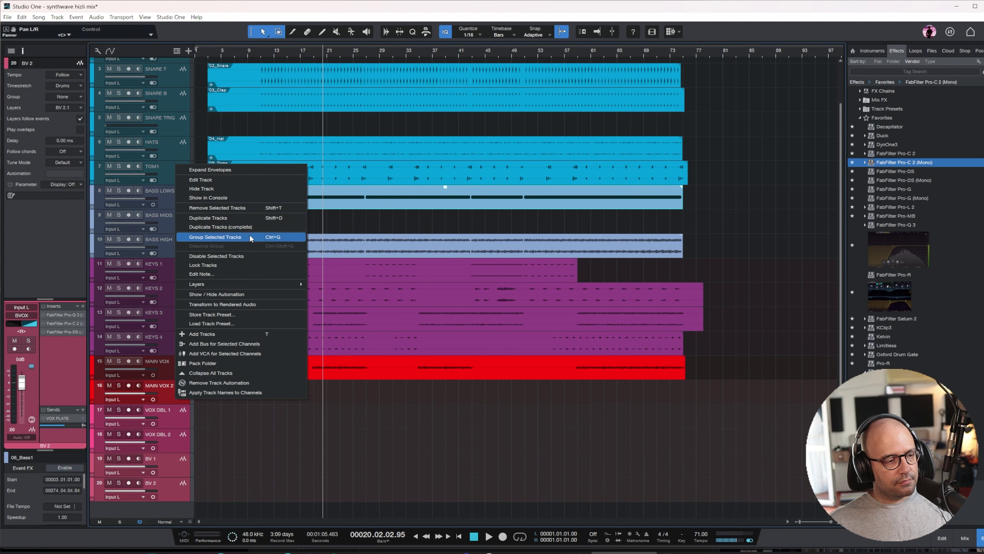
left_click(251, 207)
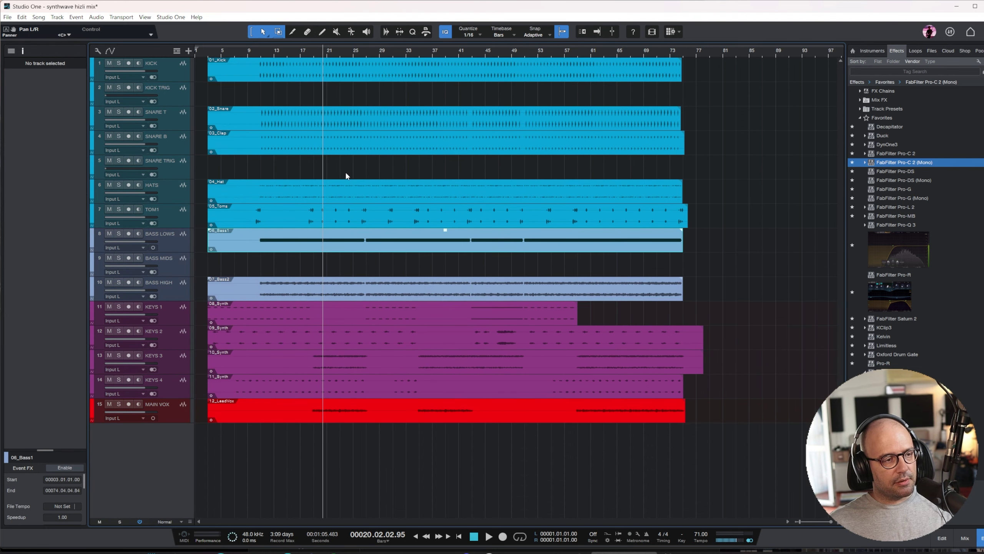
- Check the mixer channels briefly and play the arrangement from bar 16
left_click(294, 57)
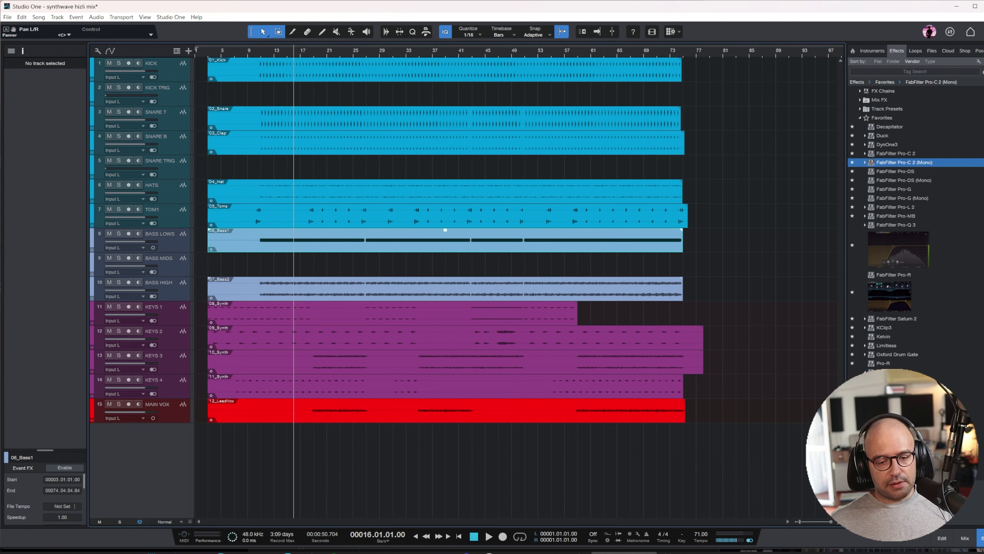
left_click(964, 537)
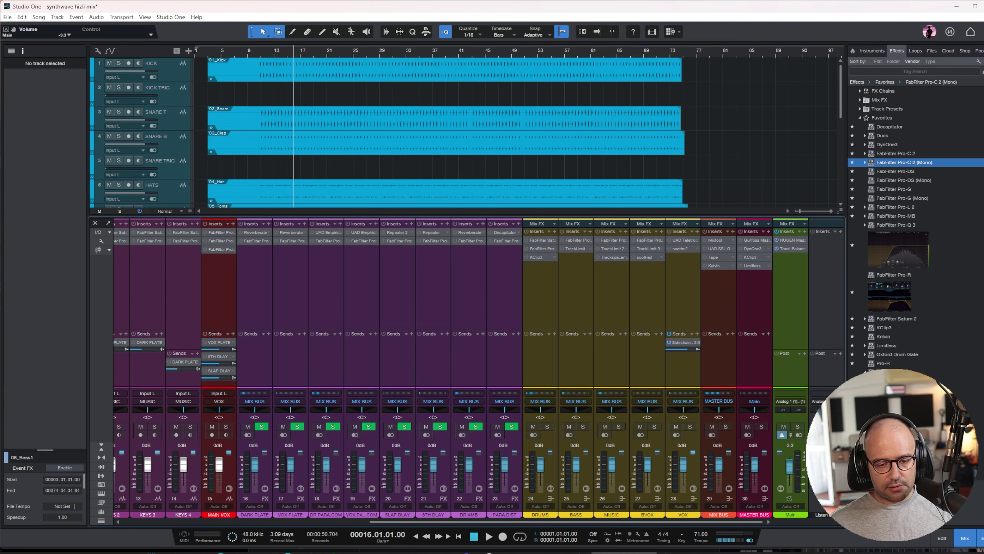
left_click(964, 539)
key("space")
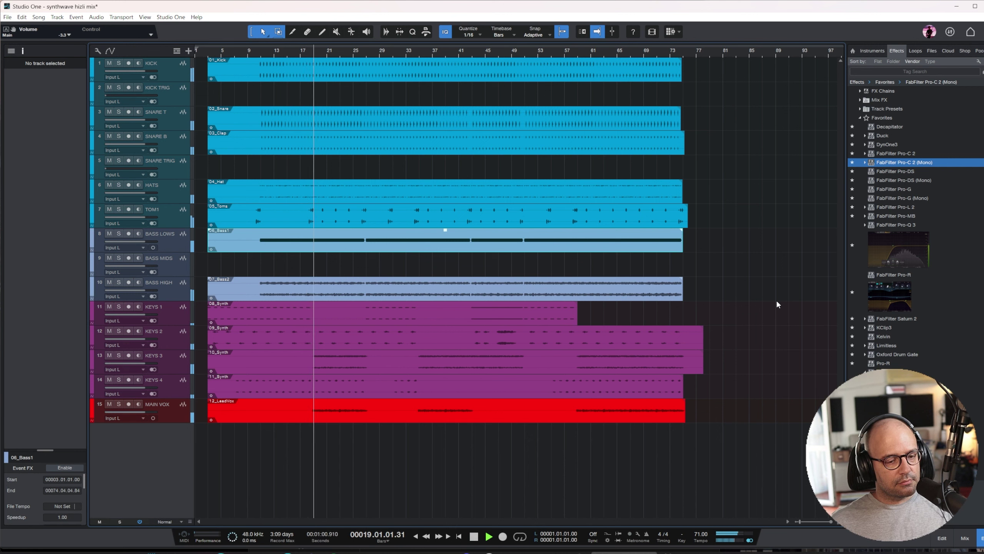
- Raise the clip gain of the 12_LeadVox clip on MAIN VOX and resume playback to hear the vocal level
left_click(162, 407)
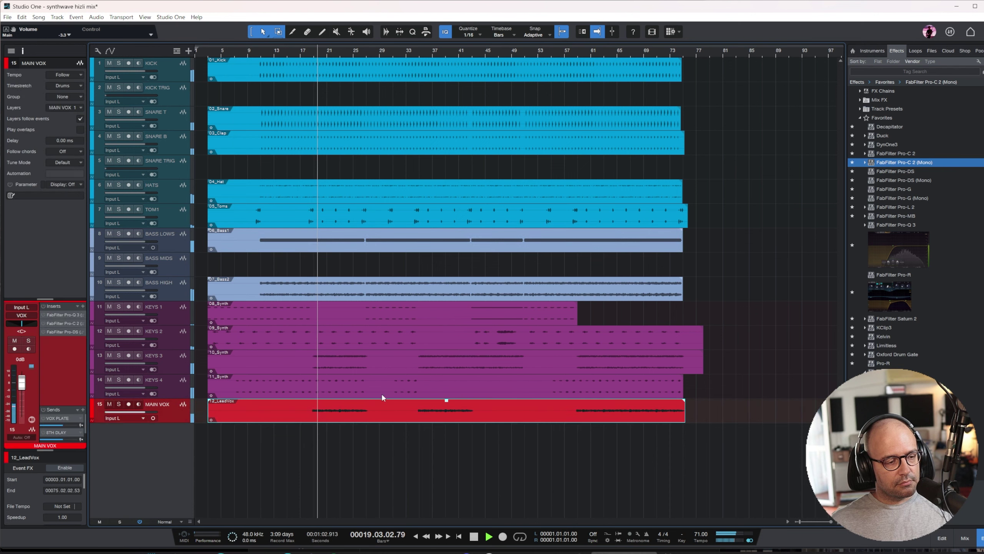
key("space")
left_click(447, 401)
left_click_drag(447, 403, 438, 365)
key("space")
key("e")
key("w")
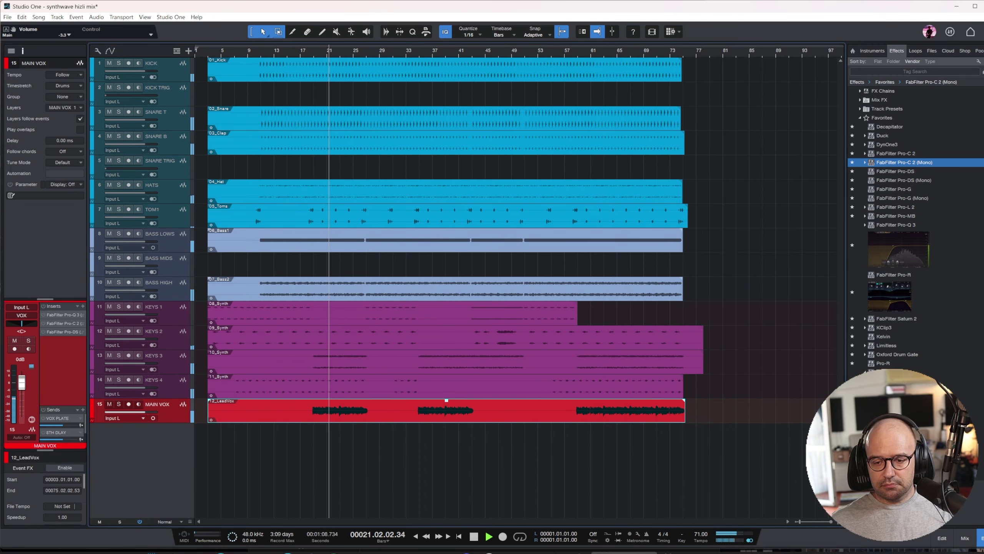
- Audition the soloed DRUMS bus in the mixer and enable the insert effects on the KICK channel
left_click(963, 538)
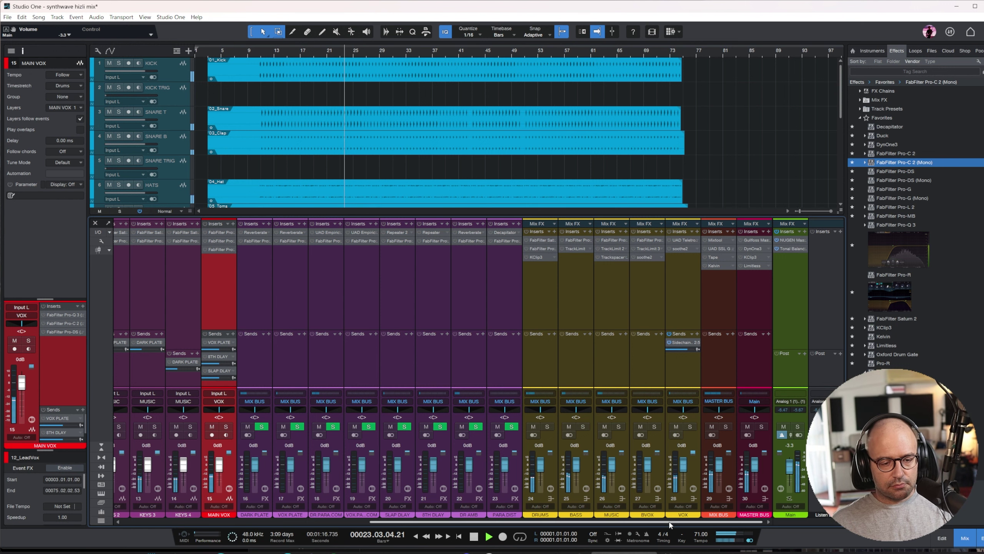
left_click(547, 427)
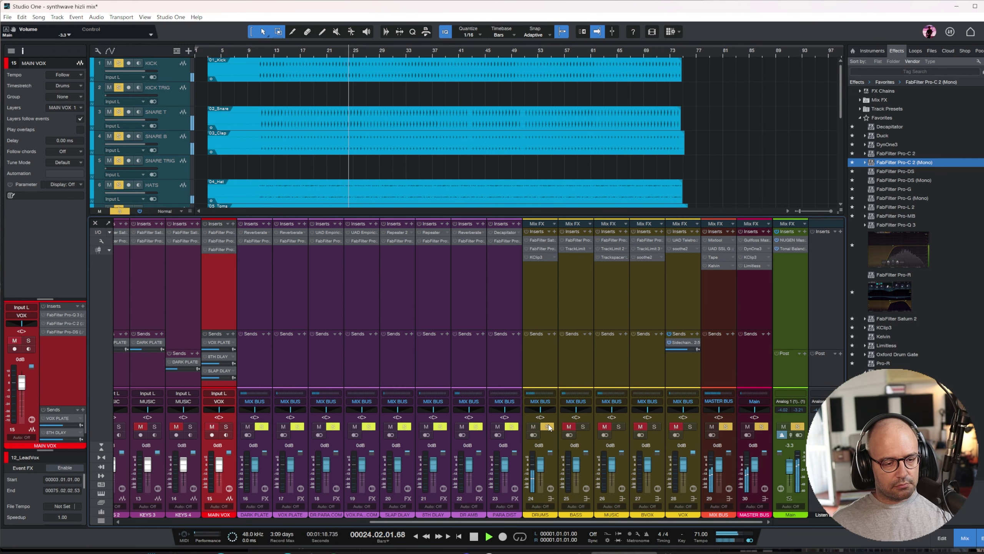
left_click_drag(569, 522, 246, 549)
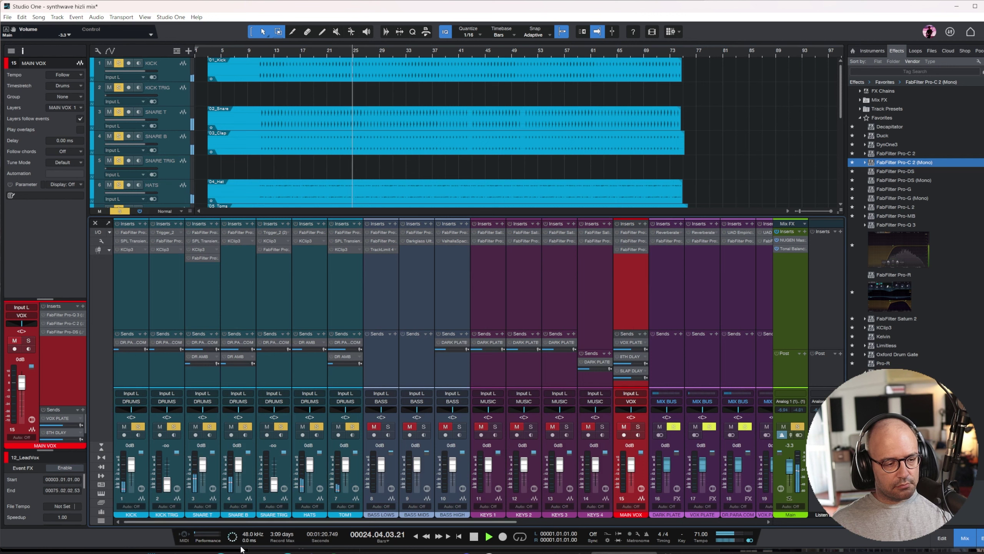
left_click(208, 312)
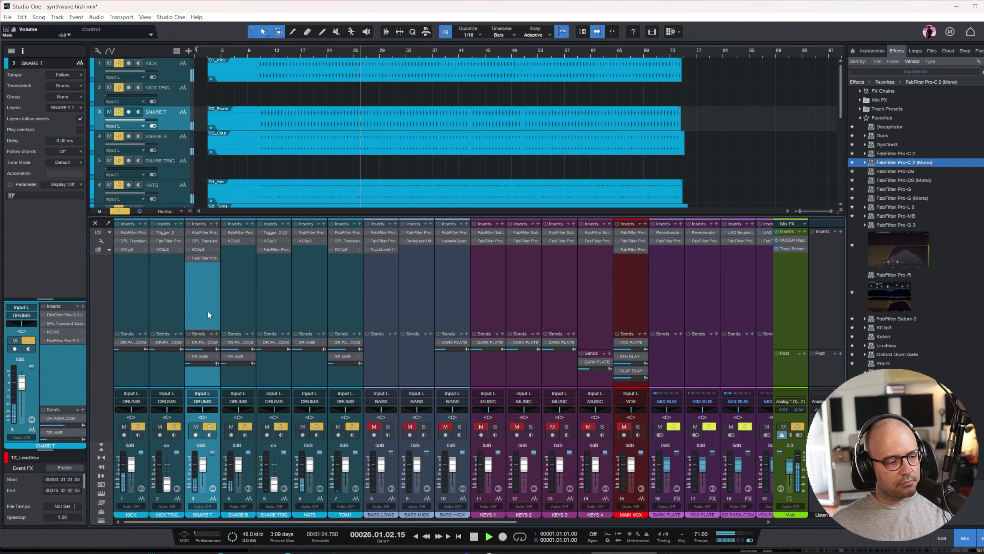
left_click(131, 284)
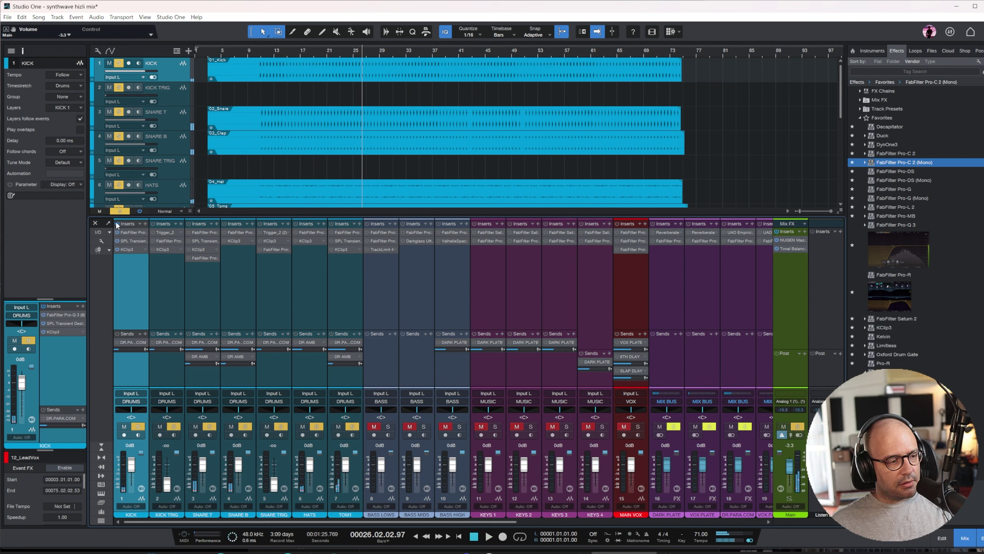
- Clear the drum solo, solo the KICK channel, and compare its inserts bypassed and enabled, replaying from bar 21
left_click(797, 427)
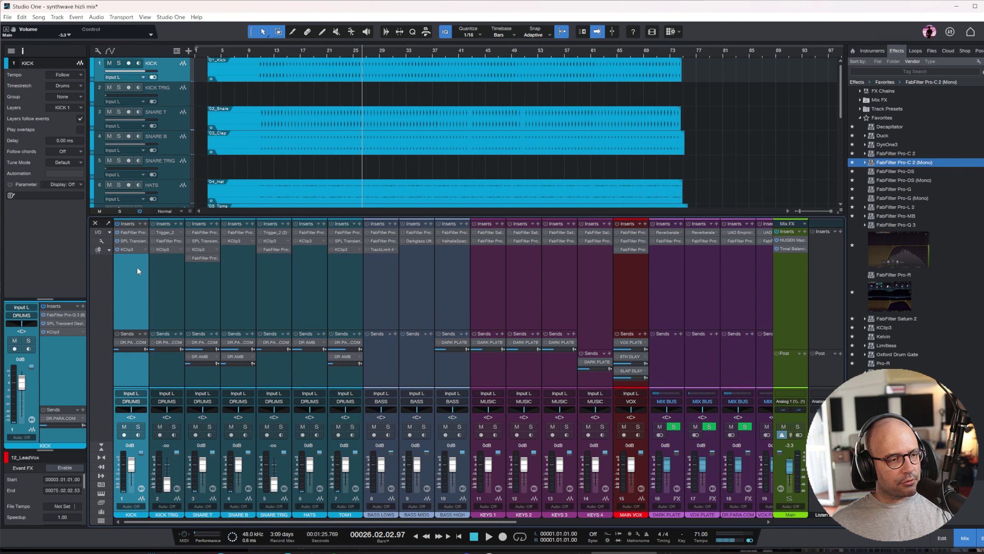
left_click(138, 426)
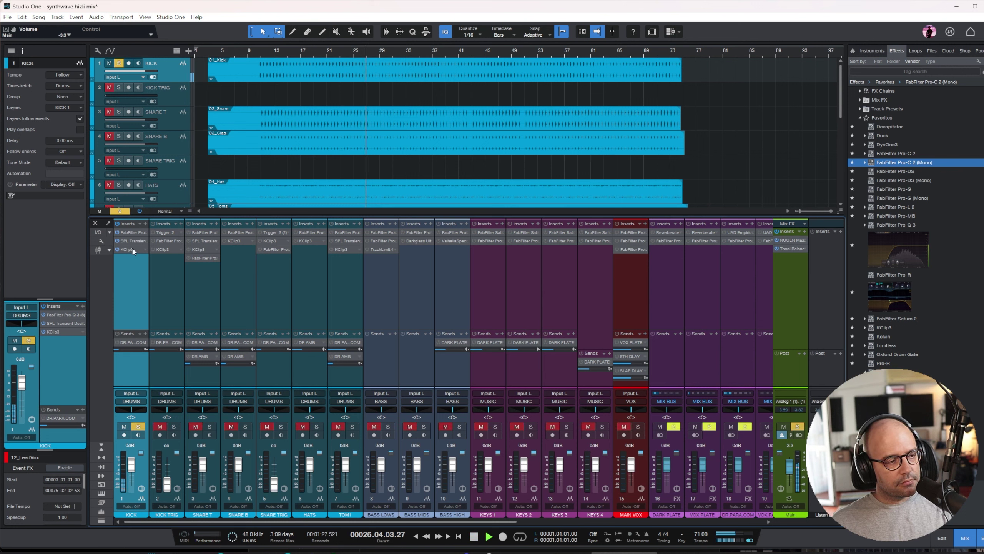
key("space")
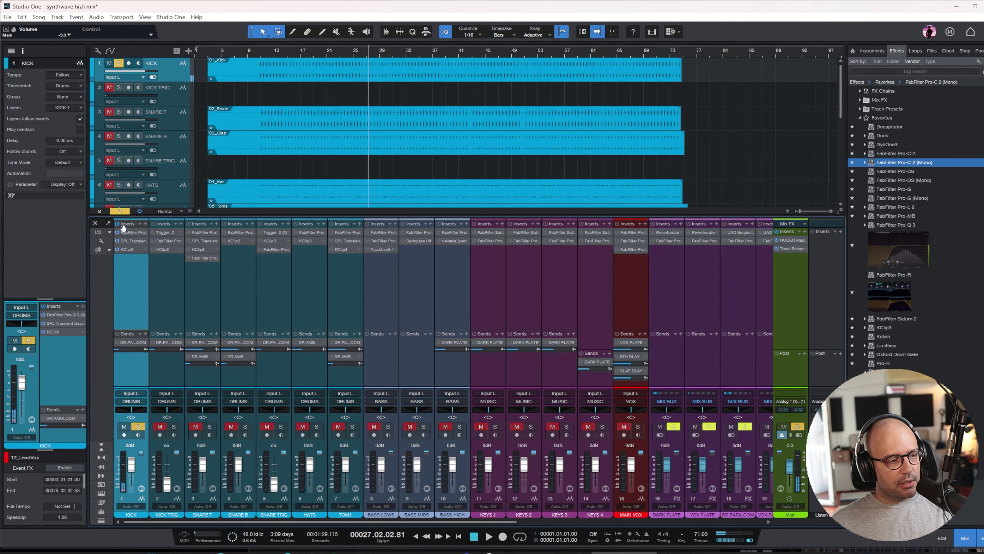
left_click(117, 223)
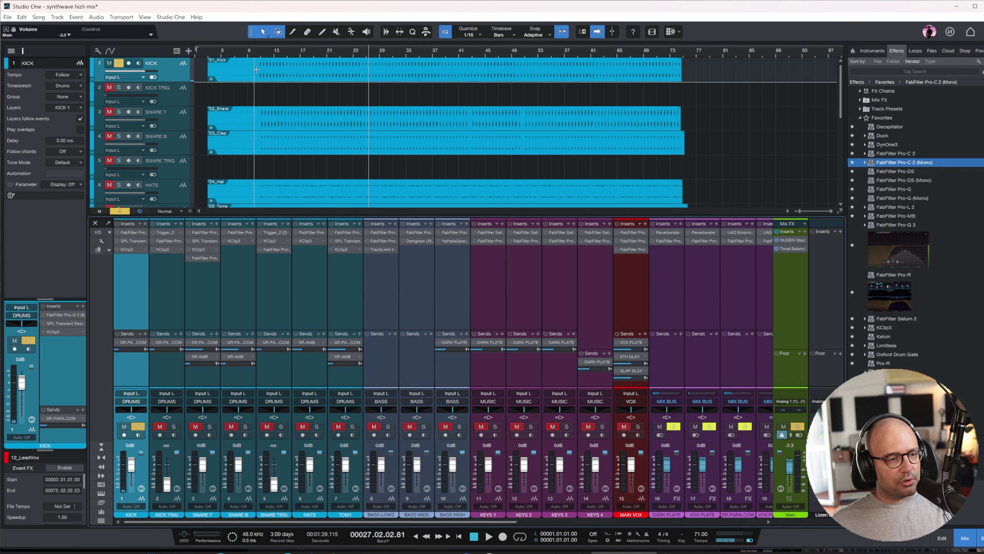
left_click(329, 52)
key("space")
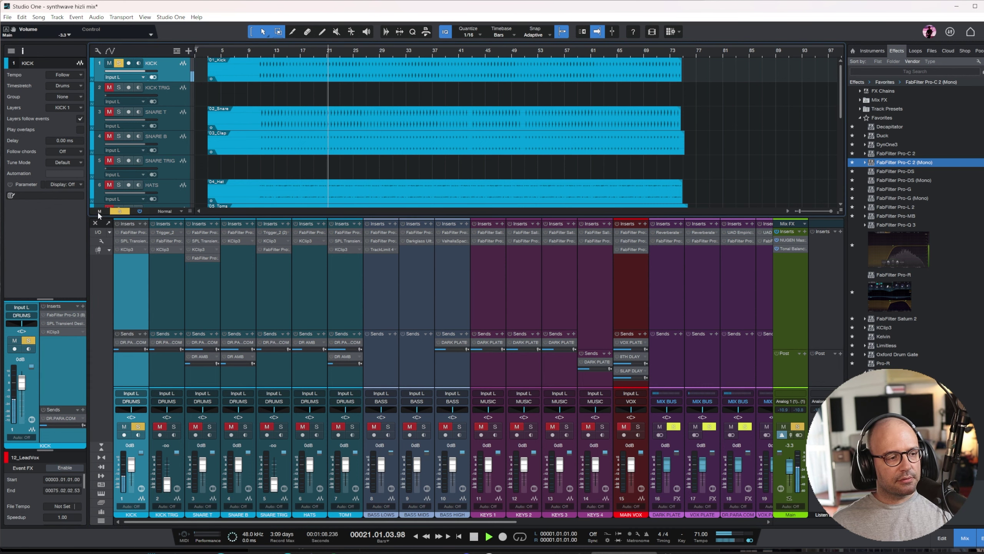
left_click(118, 223)
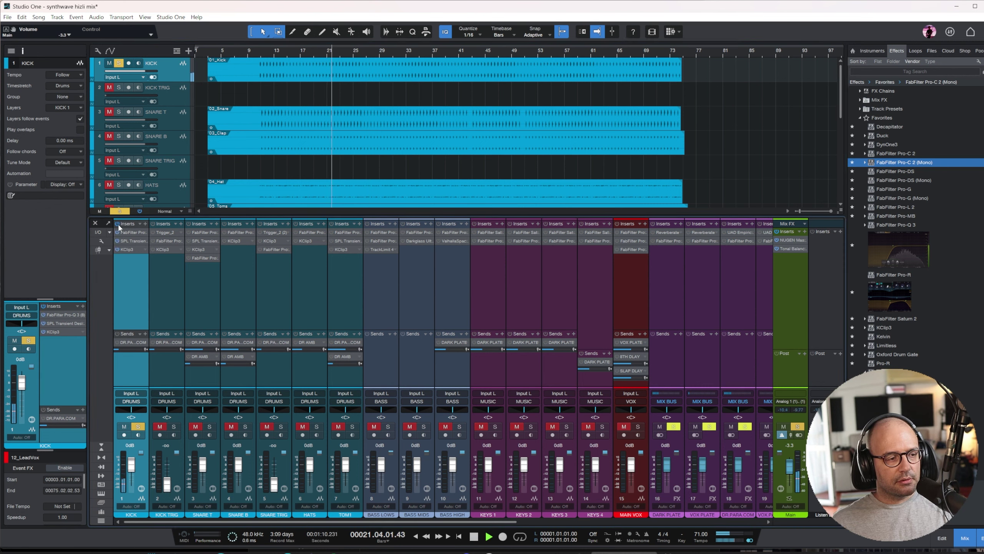
- Deepen the blue low-mid cut in the KICK channel's Pro-Q 3 to about -6.05 dB at 156 Hz, and stop playback
scroll(309, 186, "down", 1)
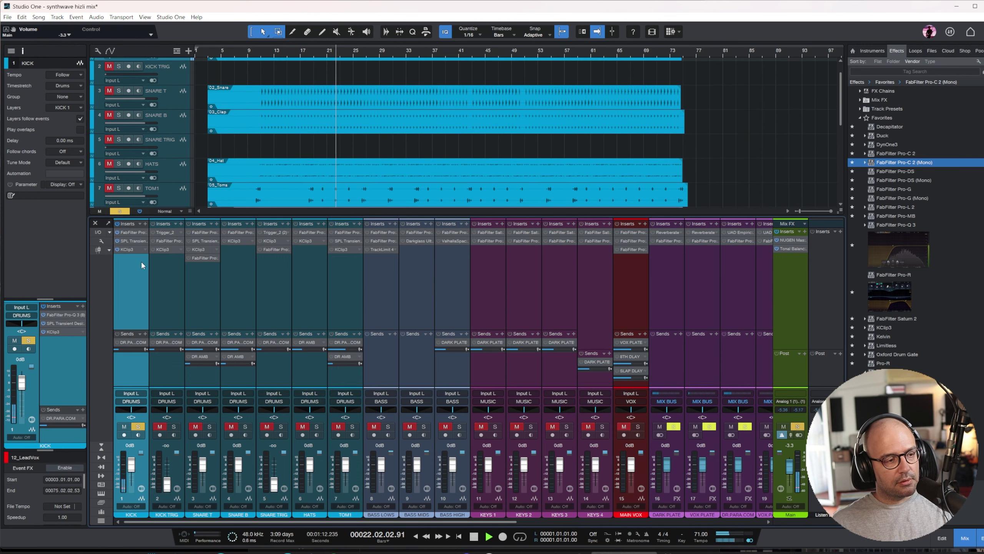
left_click(131, 232)
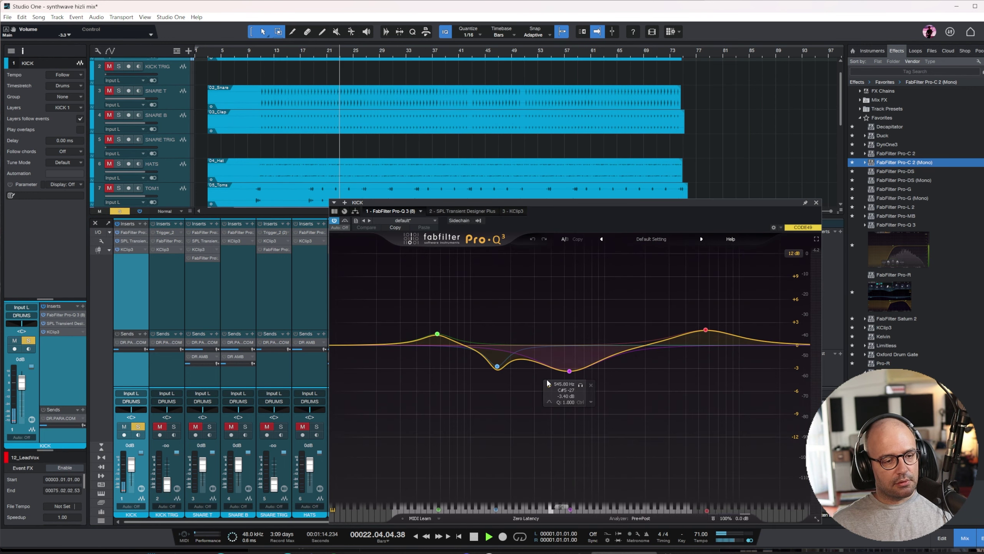
scroll(497, 367, "down", 4)
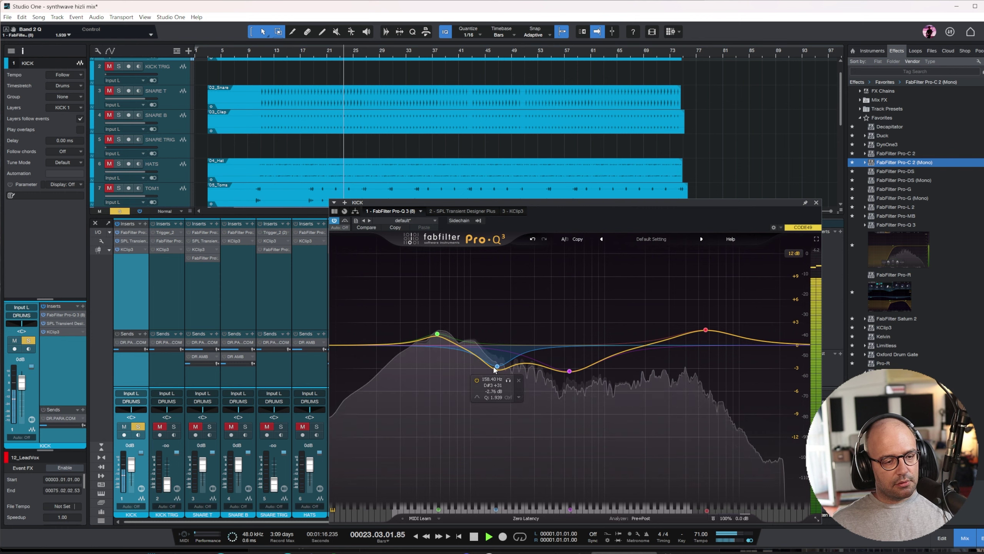
left_click_drag(497, 367, 496, 391)
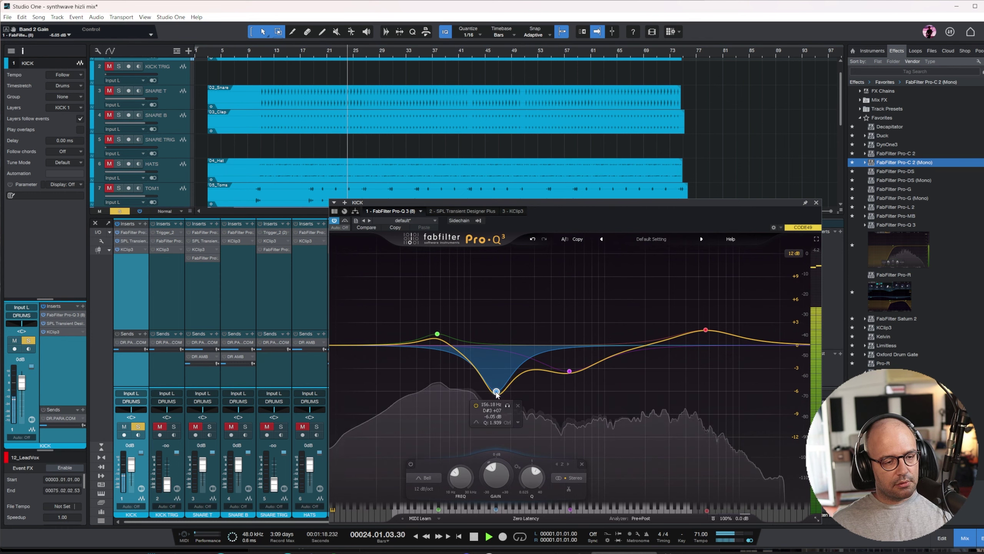
left_click(816, 202)
key("space")
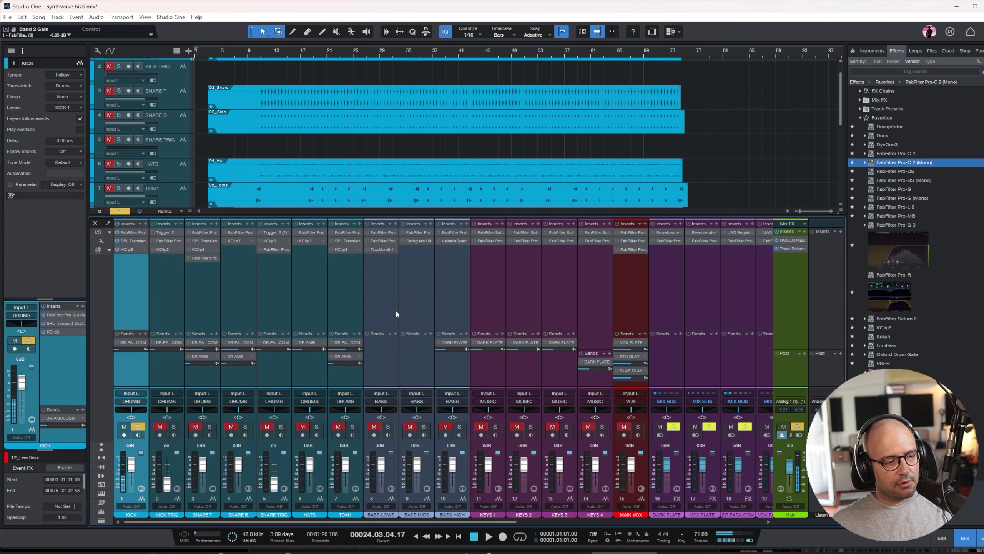
- Add a DR AMB send to the KICK channel and audition the kick with the Reverberate ambience
left_click(134, 362)
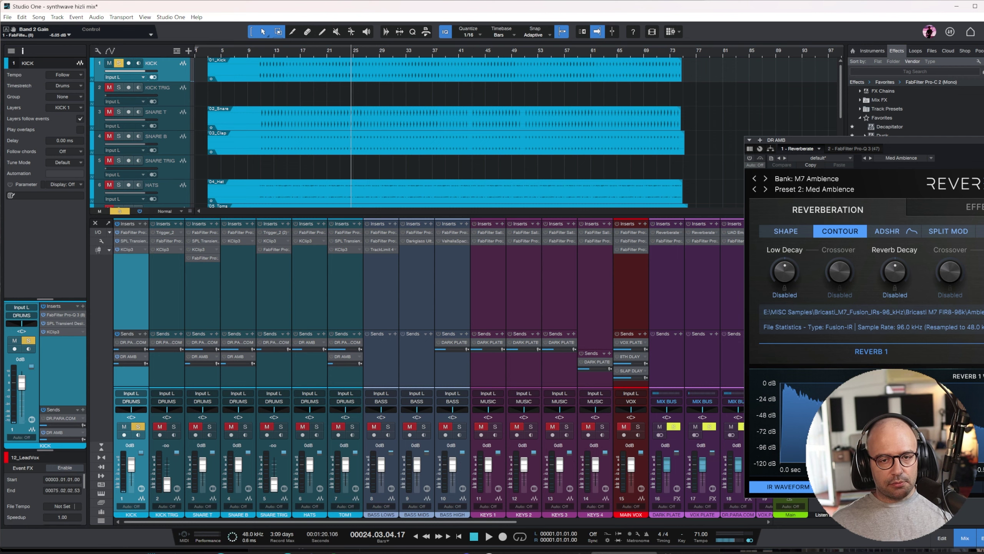
left_click_drag(983, 143, 579, 148)
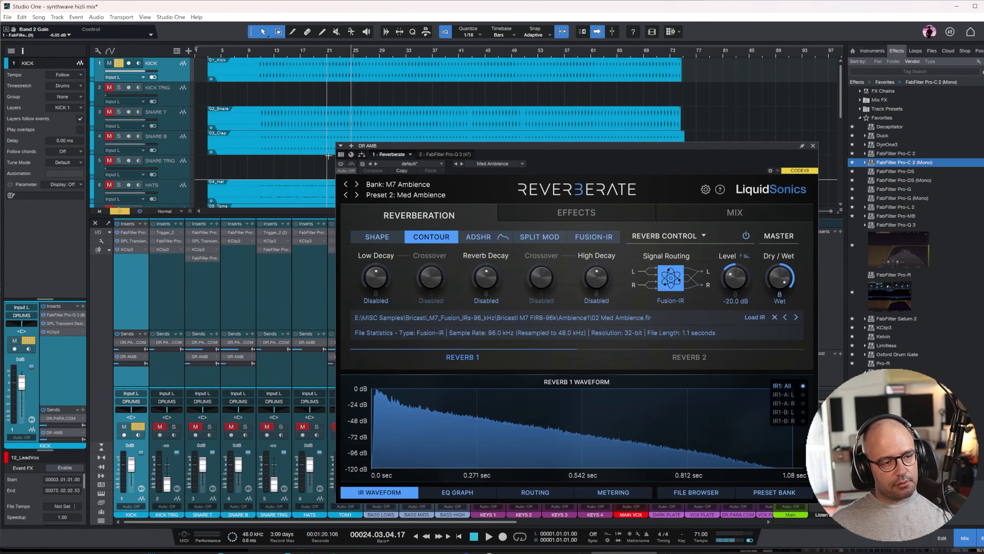
key("space")
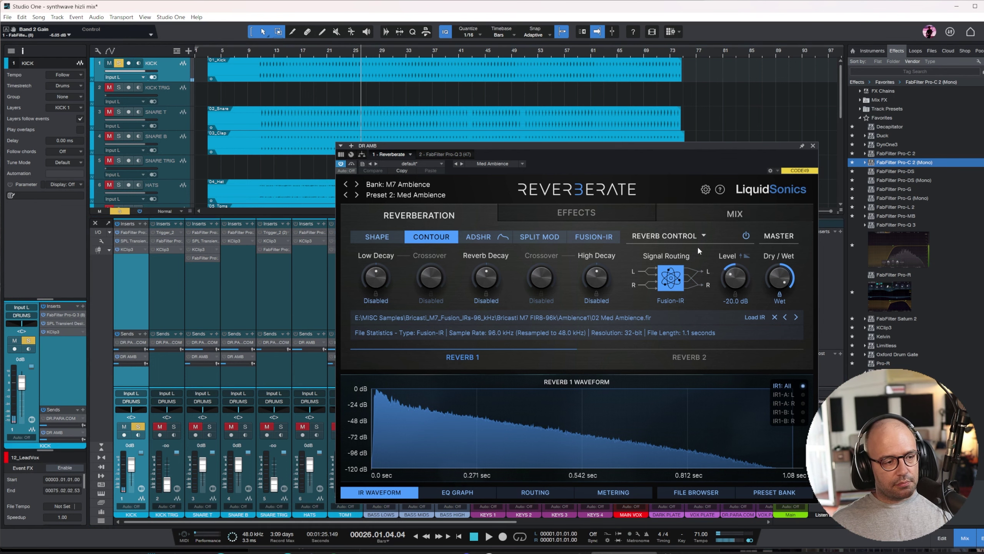
left_click(813, 146)
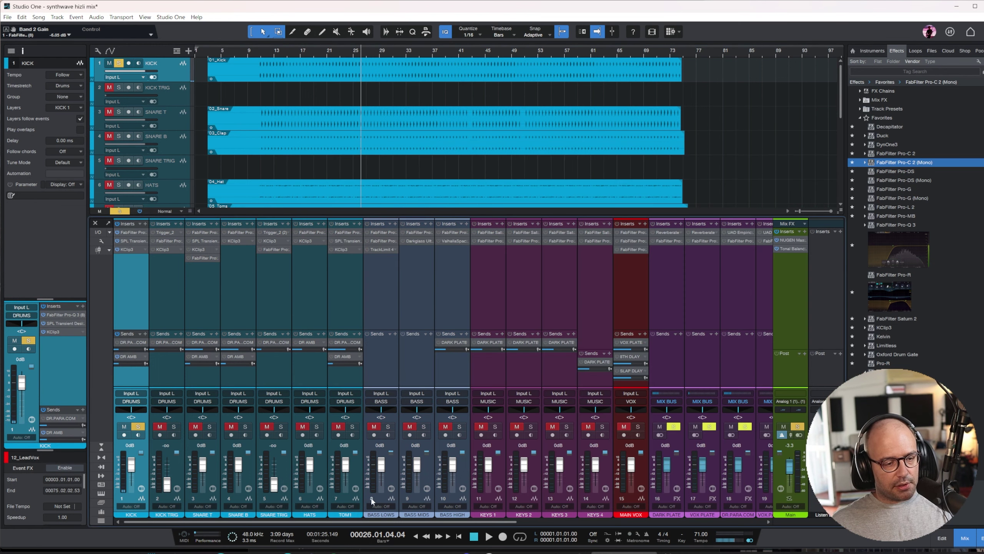
- Raise the DR AMB return's fader to about +1.3 dB while playing the soloed kick
left_click_drag(346, 522, 570, 517)
left_click(536, 280)
key("space")
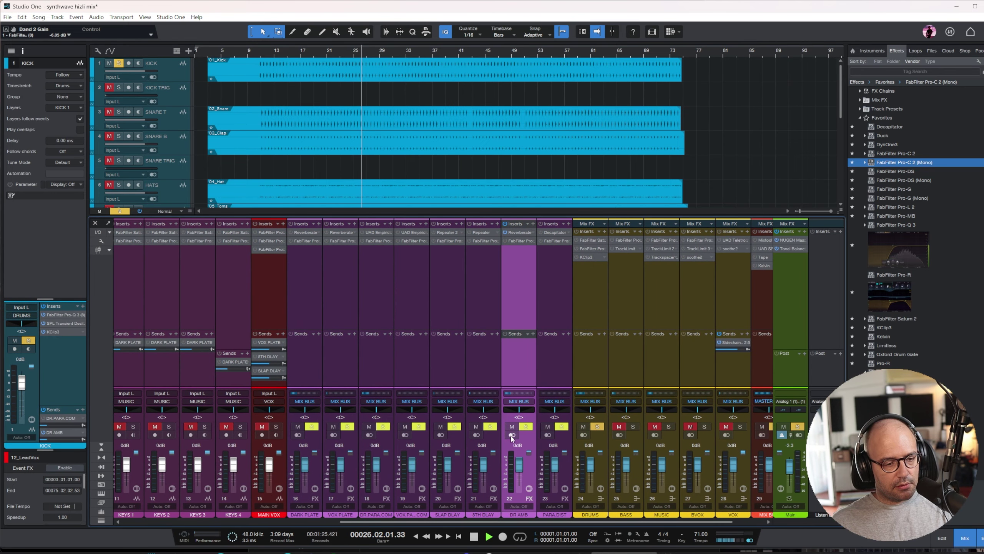
left_click_drag(520, 465, 519, 462)
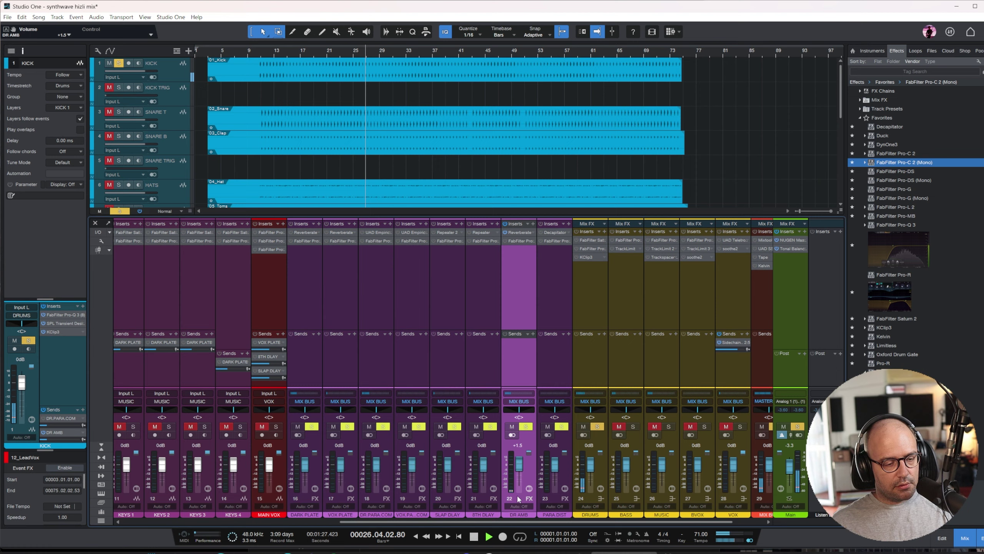
- Adjust the KICK channel's DR AMB send level to about -0.4 dB and undo the KICK track's colour change
left_click_drag(534, 523, 317, 524)
left_click(129, 363)
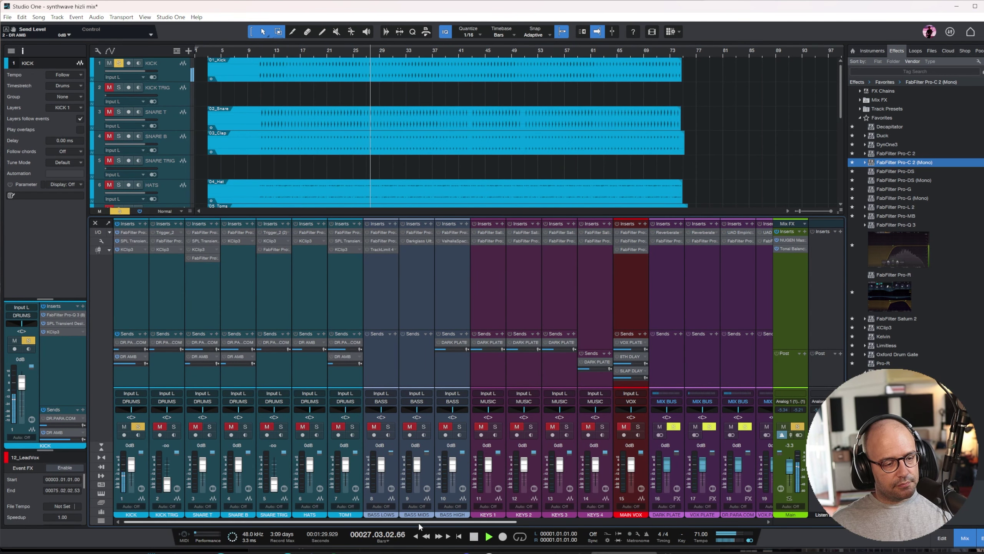
left_click(132, 363)
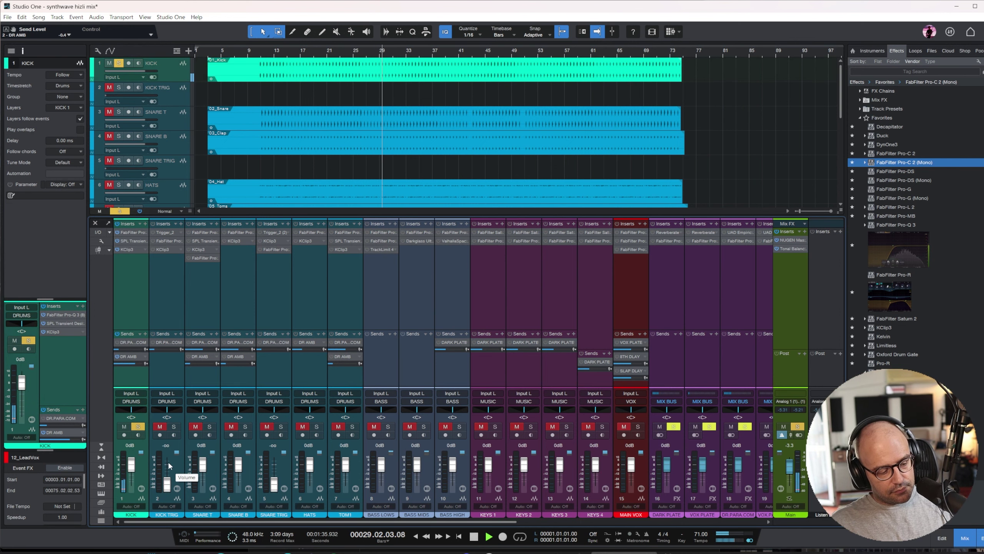
key("ctrl+z")
- Load the Metallica preset from the FS-48 Spaces bank into Reverberate on the DR AMB channel
left_click_drag(238, 520, 395, 511)
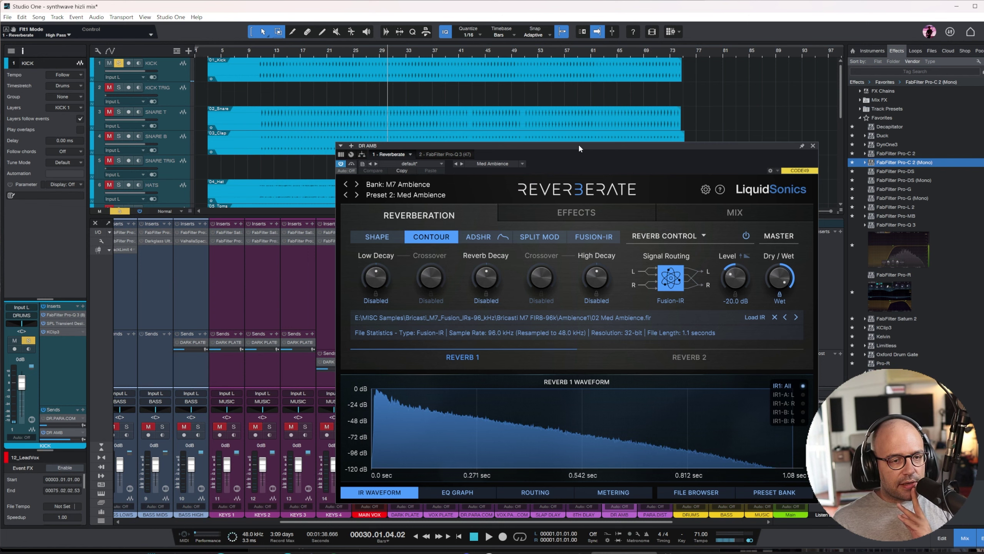
left_click_drag(579, 147, 536, 140)
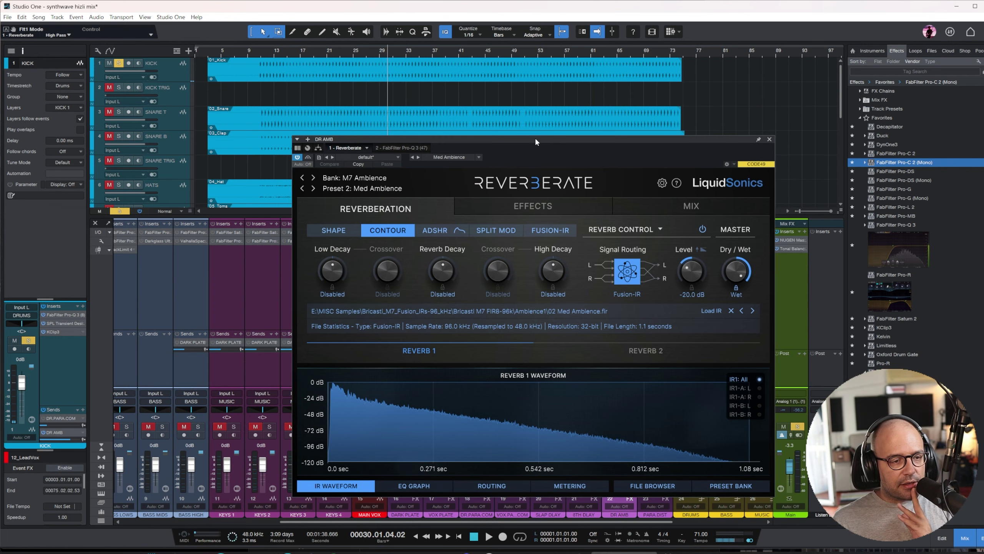
left_click(366, 177)
mouse_move(376, 201)
mouse_move(450, 213)
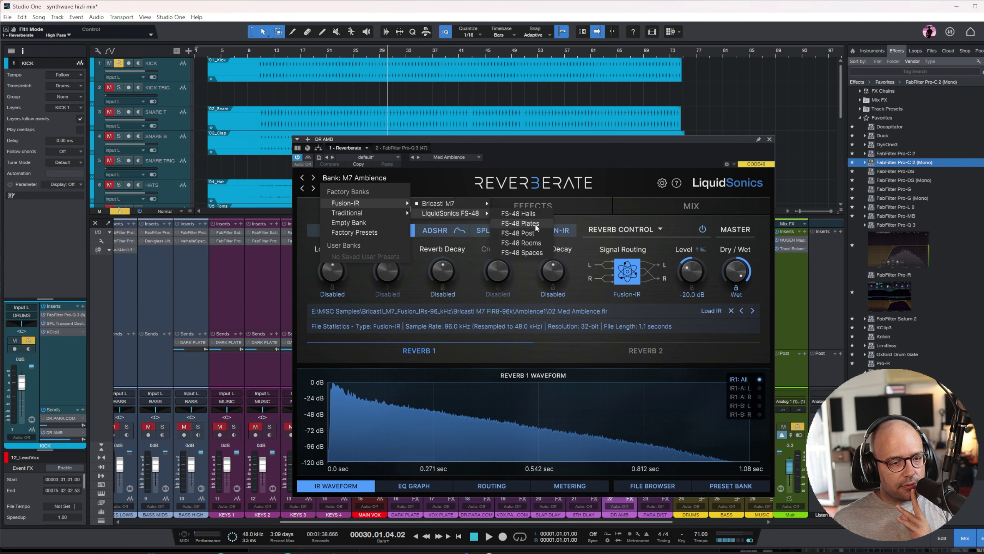
left_click(536, 251)
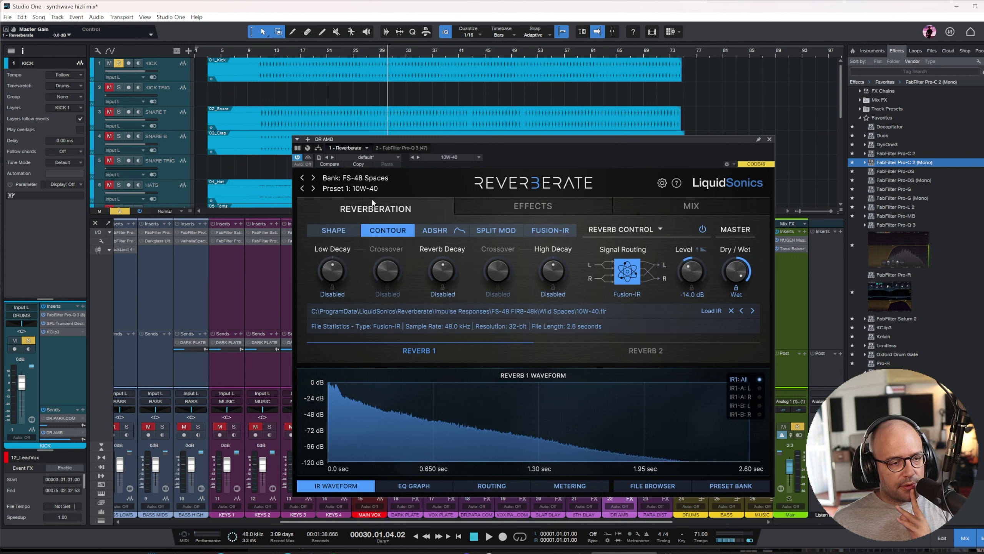
left_click(364, 188)
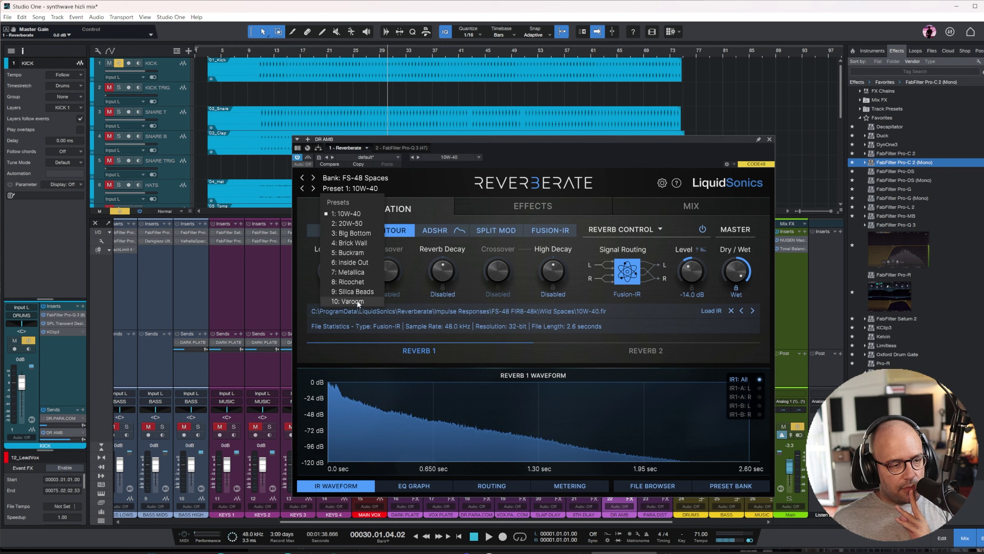
left_click(362, 271)
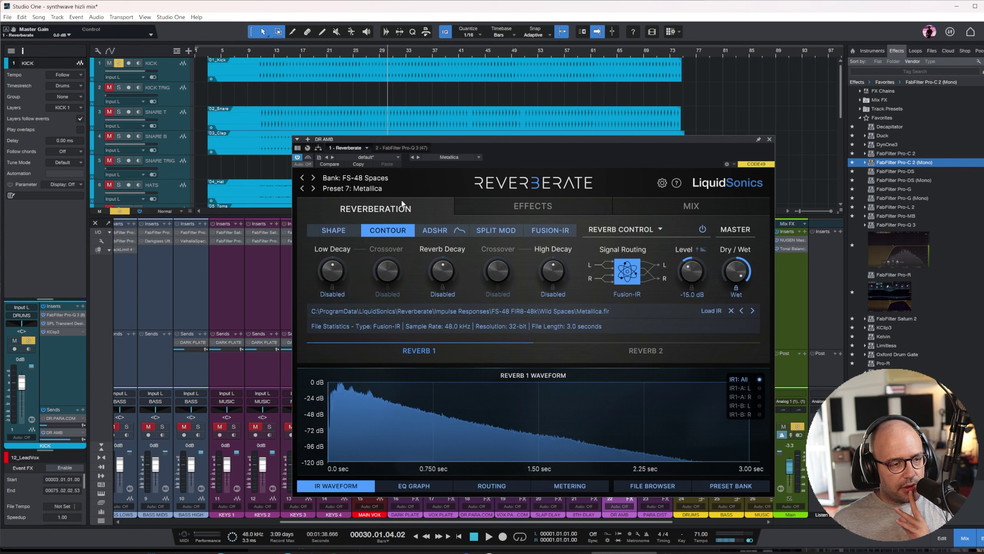
- Shorten Reverberate's reverb decay and set its width to -13% while listening to the kick
left_click(439, 228)
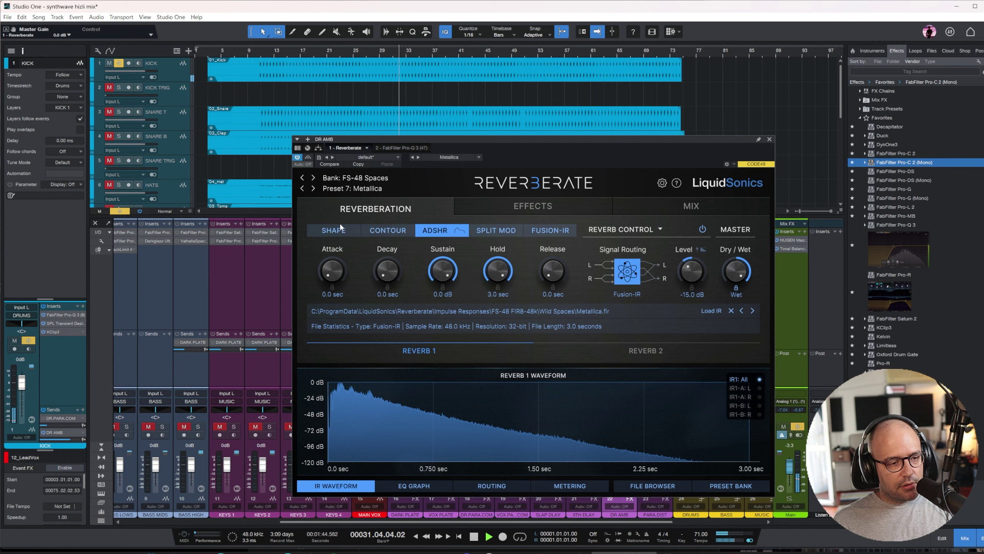
left_click(341, 232)
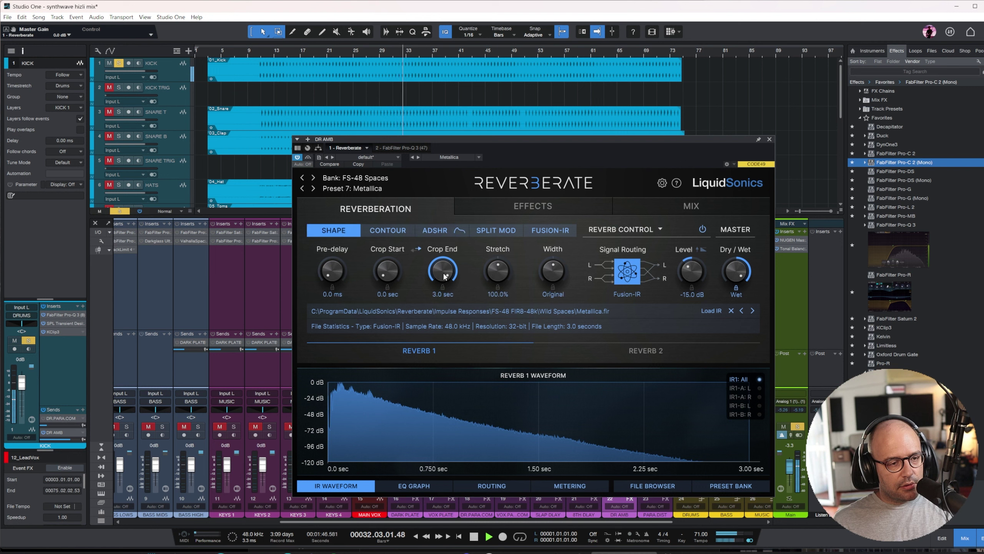
left_click(431, 233)
left_click(388, 230)
left_click_drag(441, 270, 445, 302)
left_click(324, 230)
mouse_move(561, 275)
left_mouse_down()
mouse_move(551, 302)
mouse_move(550, 286)
left_mouse_up()
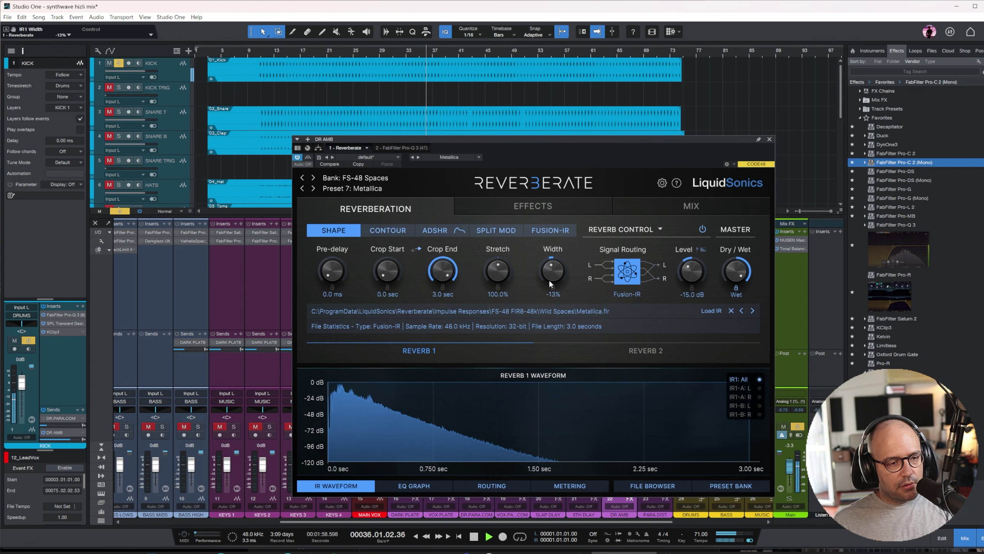
- Set Reverberate's master EQ to a high-pass at about 169 Hz on band 1 and -3.1 dB at 497 Hz on band 2
left_click(532, 206)
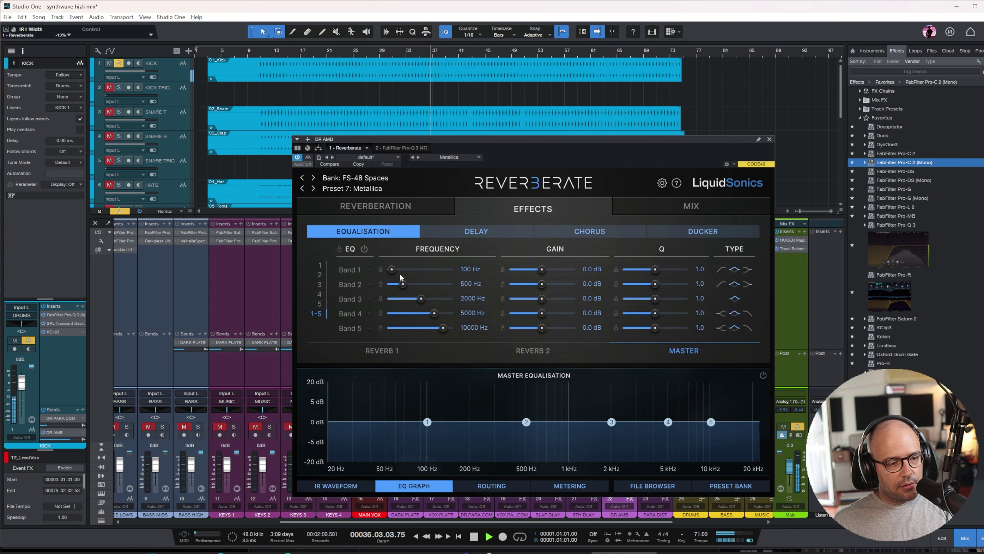
left_click_drag(391, 269, 397, 271)
left_click(720, 270)
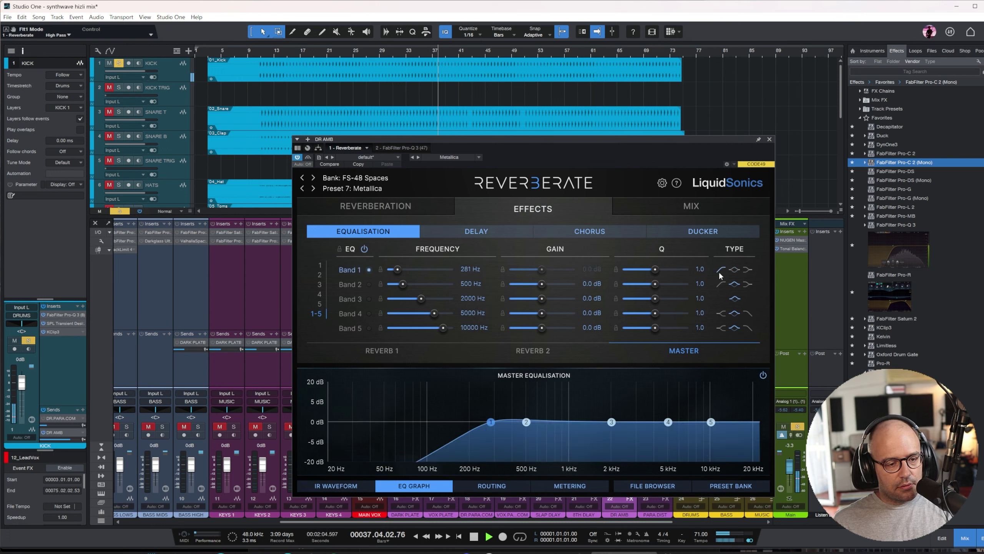
left_click_drag(487, 421, 456, 423)
left_click_drag(527, 422, 527, 436)
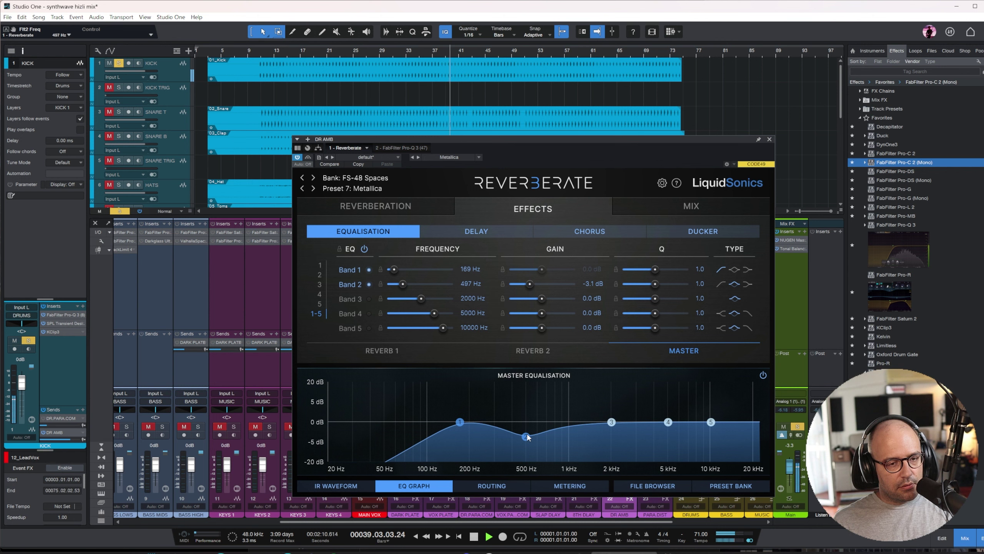
- Turn band 5 of Reverberate's master EQ into a high shelf with about -3.9 dB at 5482 Hz
left_click_drag(710, 422, 706, 434)
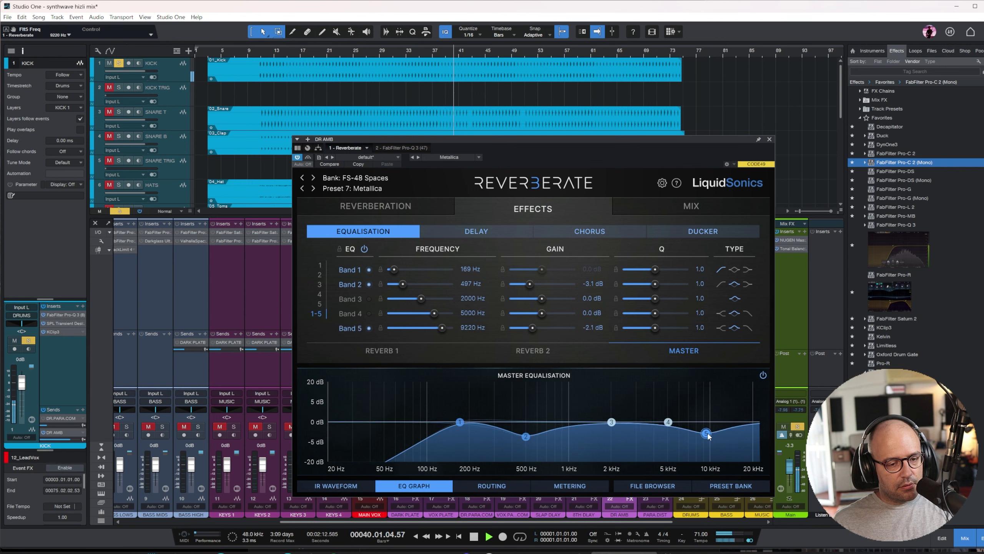
left_click(722, 328)
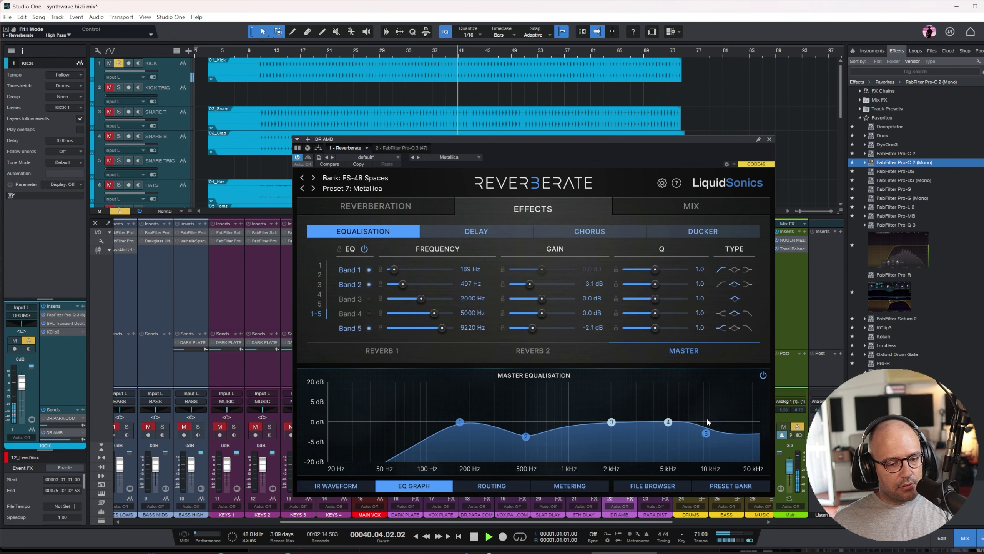
left_click_drag(706, 433, 691, 440)
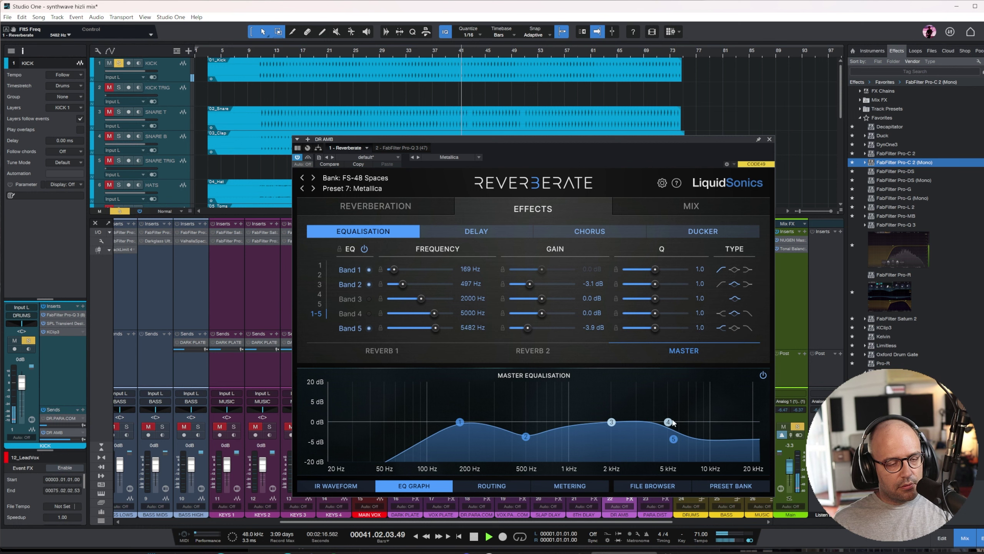
- Close Reverberate, stop playback, and lower the DR AMB return's fader to about -5.8 dB
left_click(769, 139)
key("space")
left_click_drag(619, 468, 619, 465)
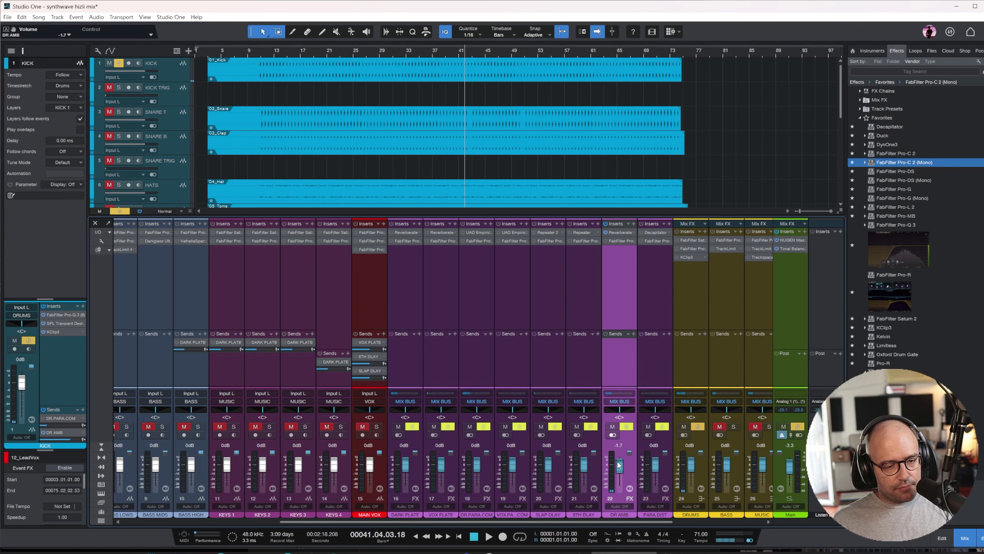
- Switch the solo from KICK to SNARE T, enable the SNARE T inserts, and zoom in on the arrangement timeline
left_click_drag(477, 521, 320, 521)
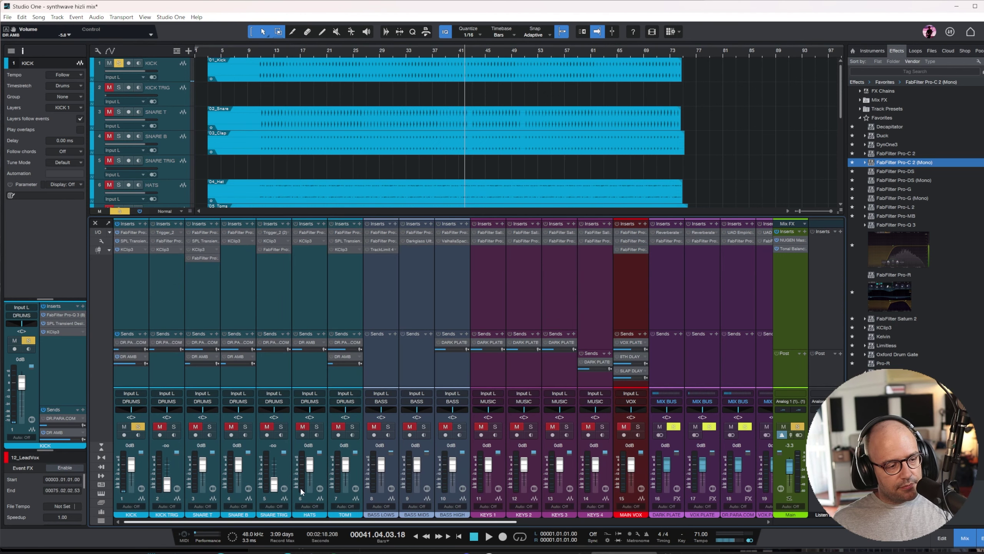
left_click(139, 426)
left_click(209, 426)
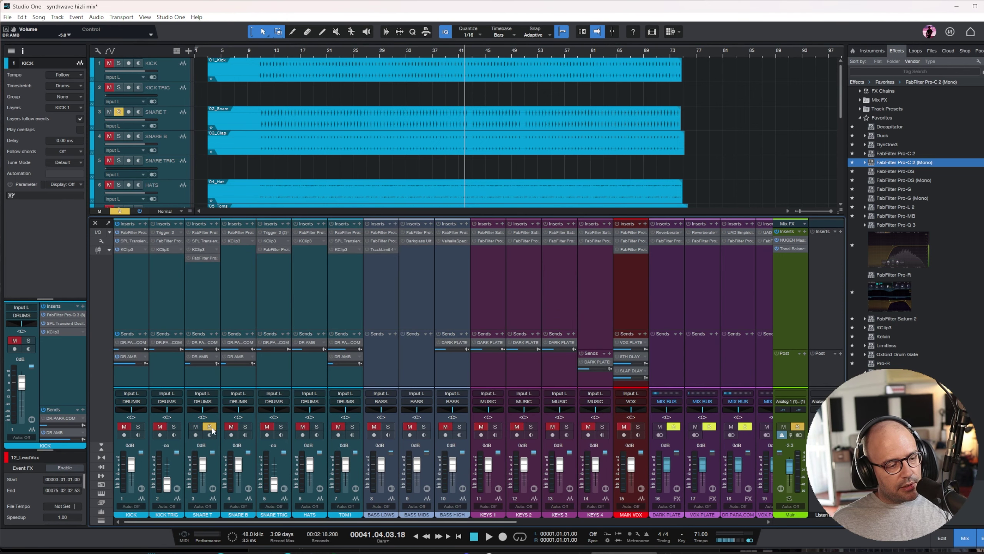
left_click(211, 279)
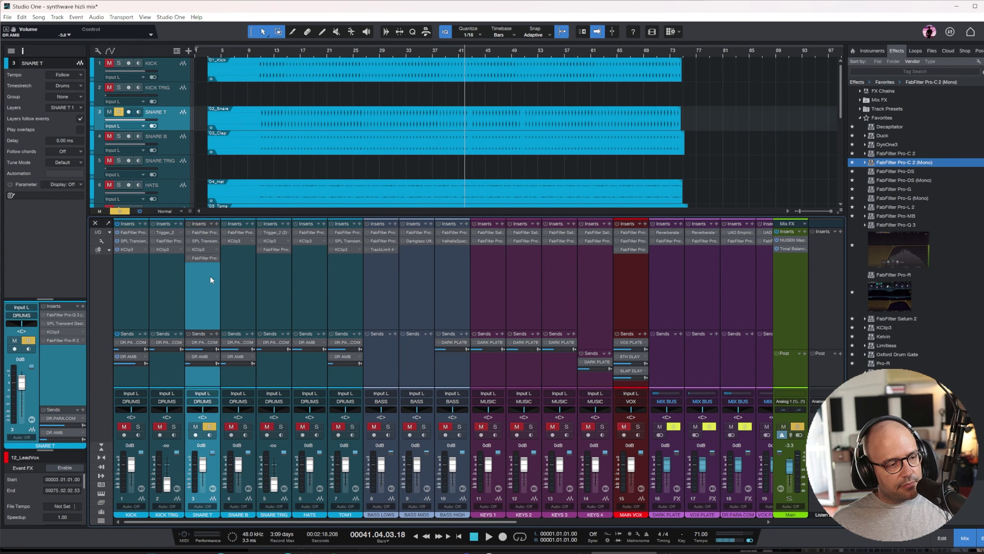
left_click(190, 224)
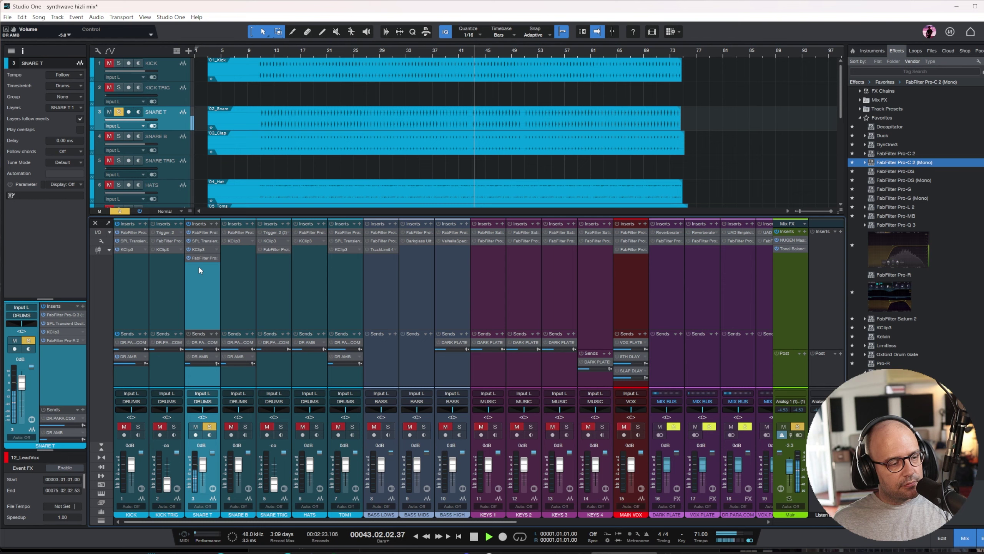
key("e")
key("e")
- Open Pro-Q 3 on SNARE T, replay from bar 37, and raise its low shelf gain to about -0.32 dB
double_click(204, 231)
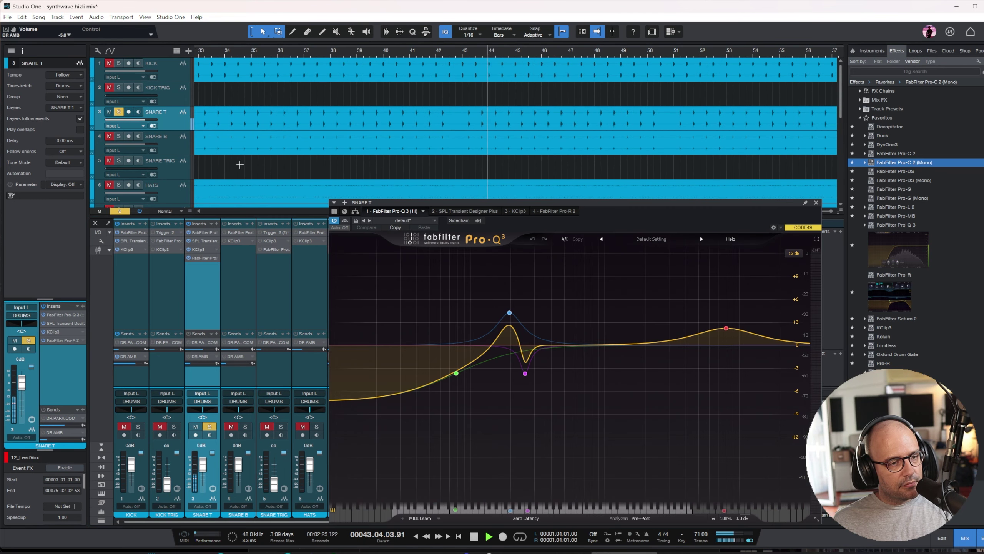
left_click(318, 49)
mouse_move(457, 376)
left_click_drag(458, 376, 450, 346)
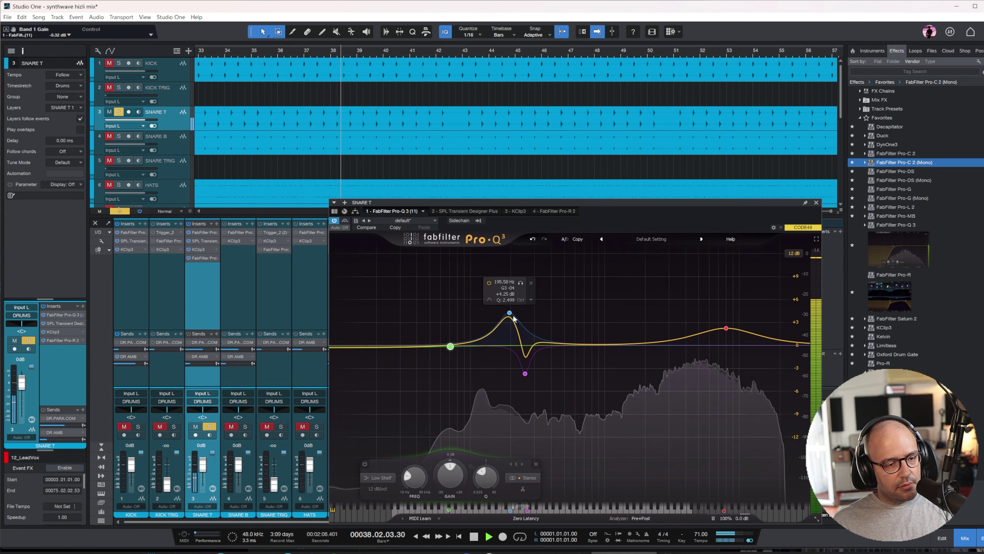
- Shape Pro-Q 3's band 2 on SNARE T into a wider boost of about +6.8 dB near 130 Hz, with Q about 1.59
left_click_drag(513, 314, 486, 300)
scroll(485, 302, "down", 3)
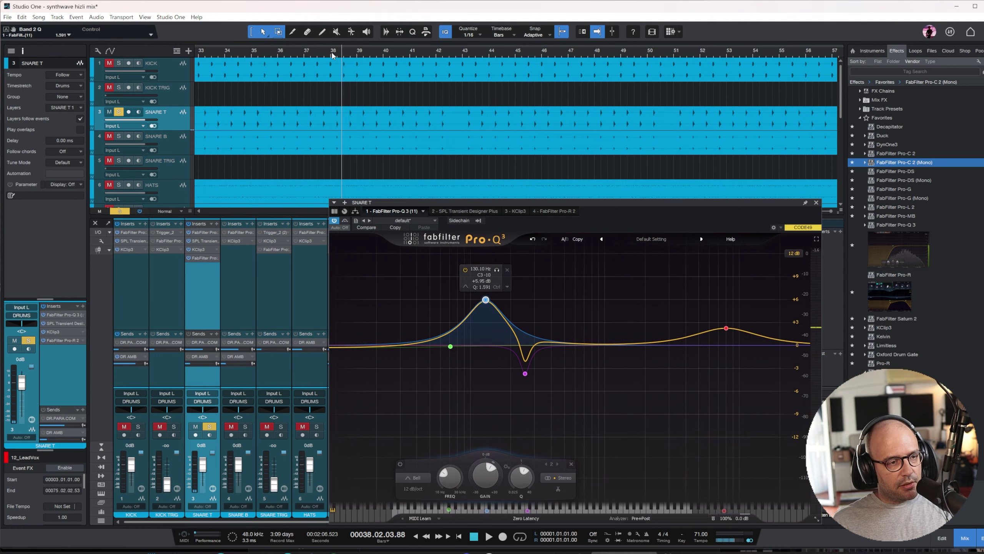
key("space")
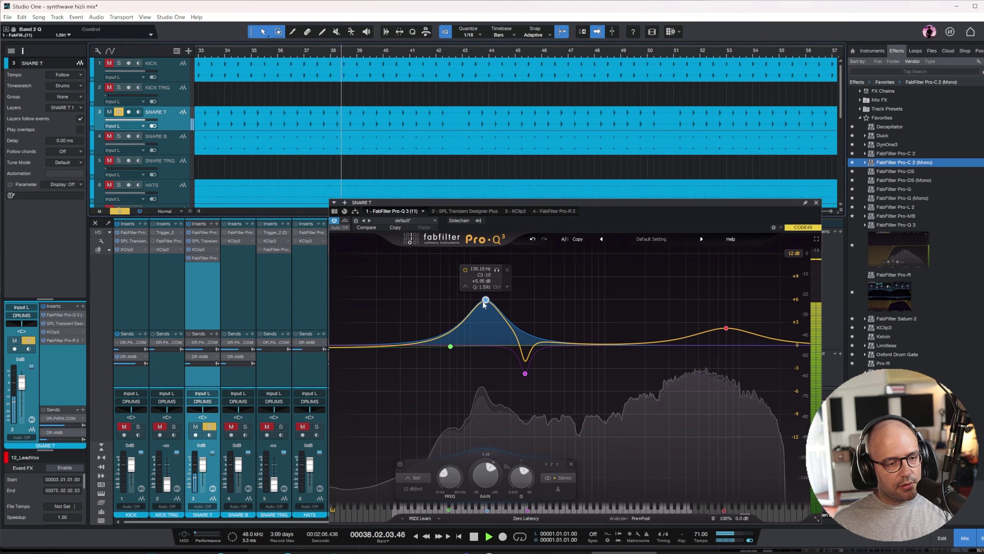
left_click_drag(484, 305, 483, 297)
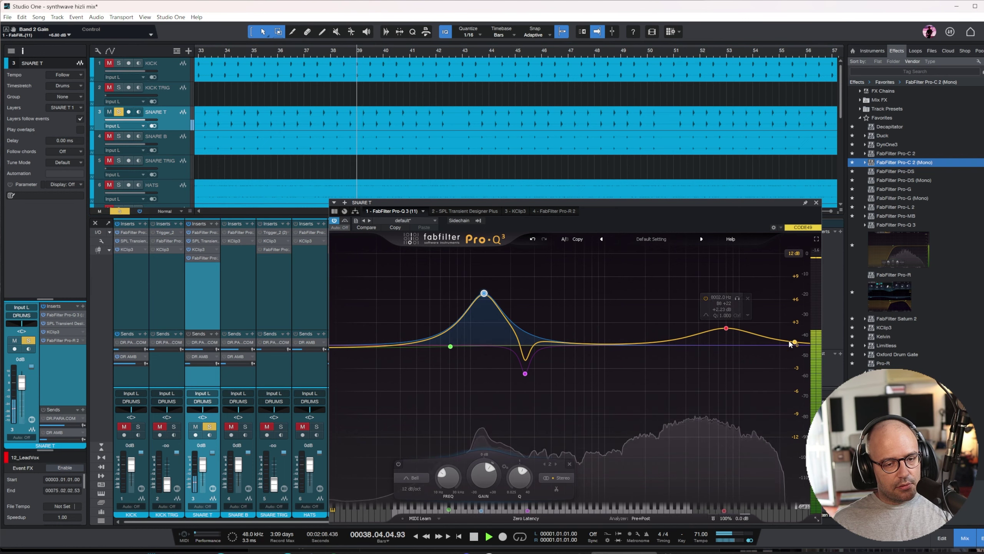
- Remove Pro-Q 3's high-frequency bell boost and replace it with a new band 4 cut of about -3.06 dB
left_click(747, 297)
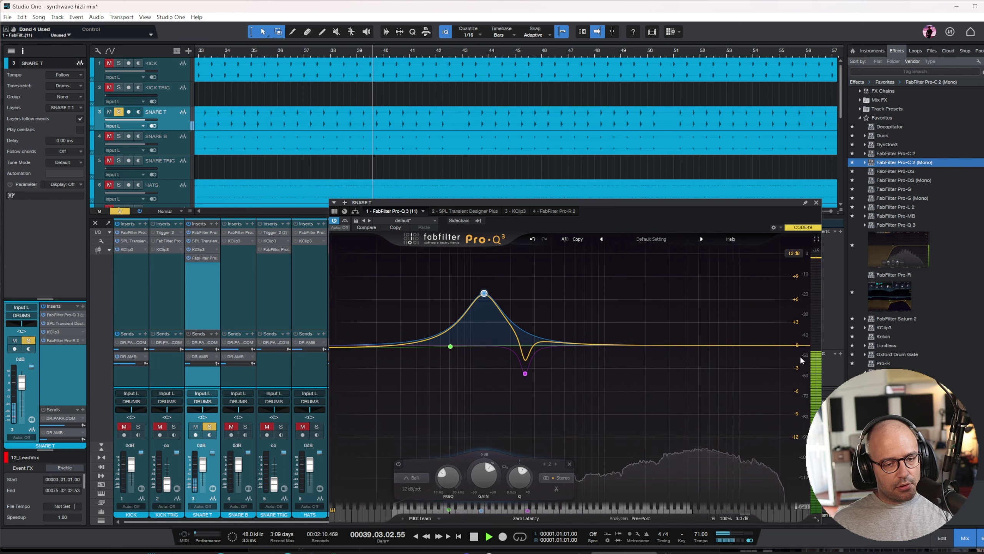
left_click_drag(801, 344, 598, 347)
- In SNARE T's Pro-R 2, set Space to 0.90 s, Stereo Width to about 34% and Brightness to about 41%
left_click(552, 212)
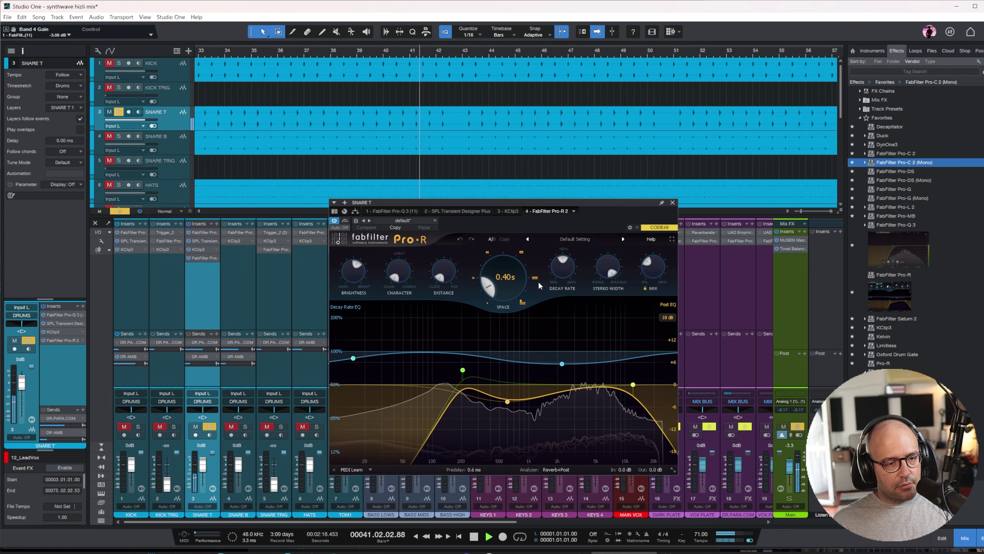
left_click_drag(497, 283, 497, 278)
left_click_drag(608, 271, 598, 327)
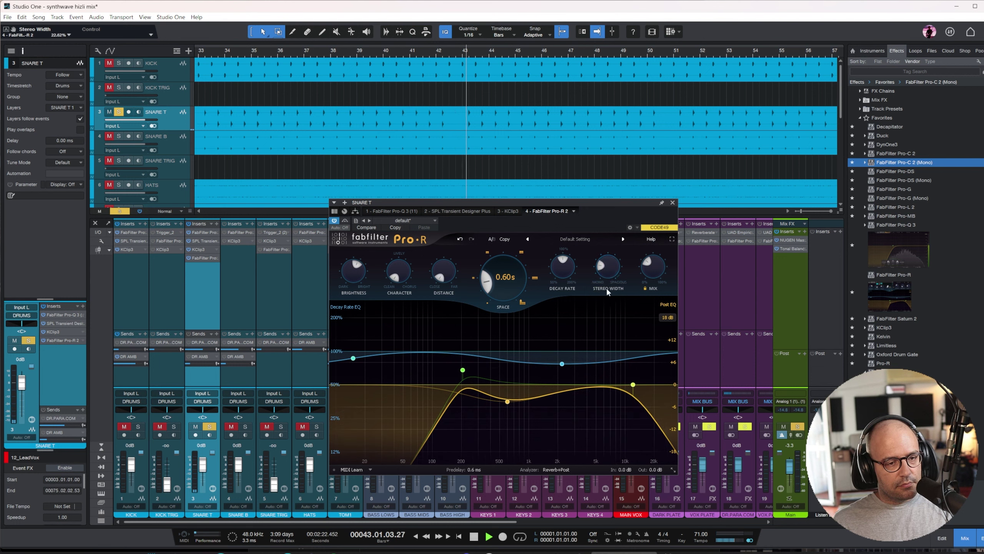
left_click_drag(606, 273, 606, 261)
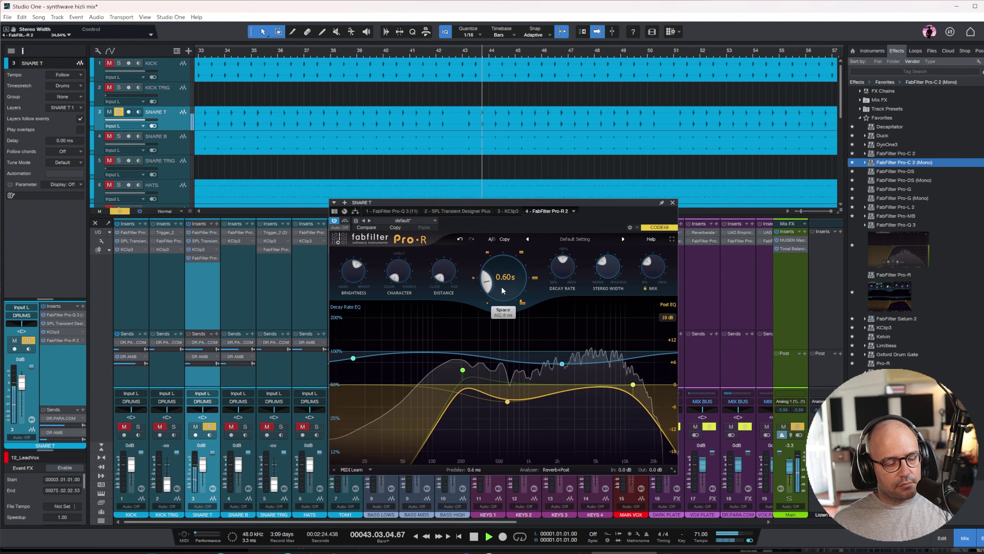
left_click_drag(502, 285, 500, 276)
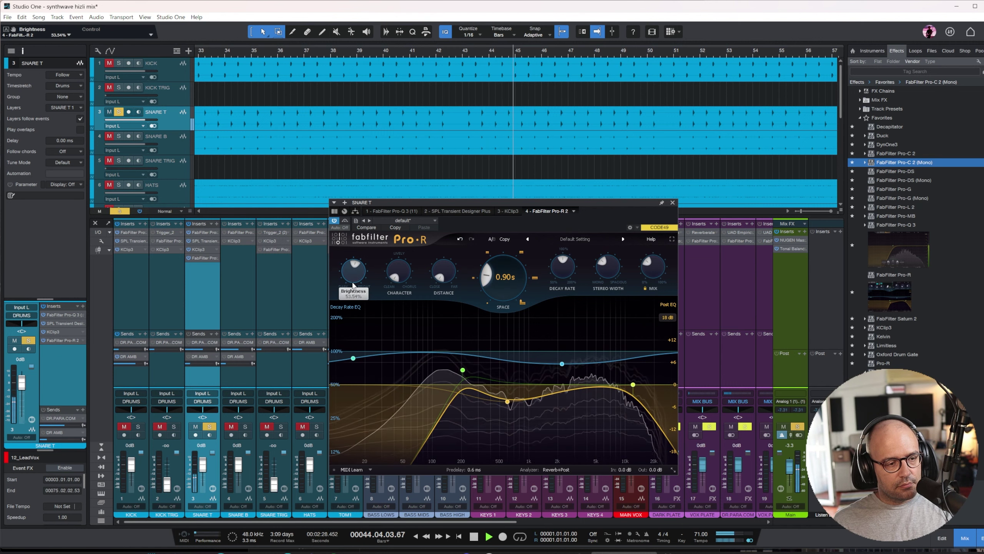
left_click_drag(352, 285, 353, 288)
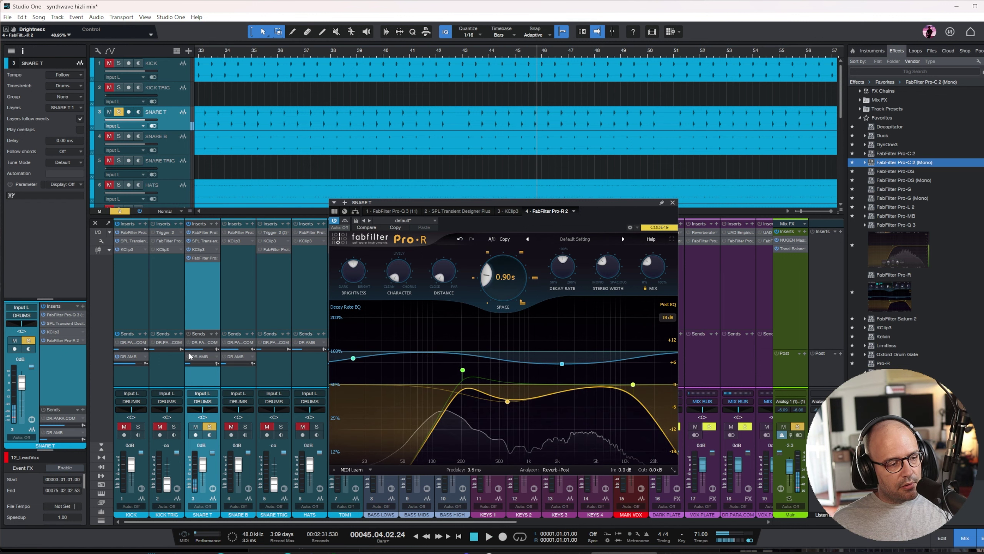
- Raise SNARE T's DR AMB send to about -10 dB, then unsolo it and raise its fader to +1.2 dB
mouse_move(196, 364)
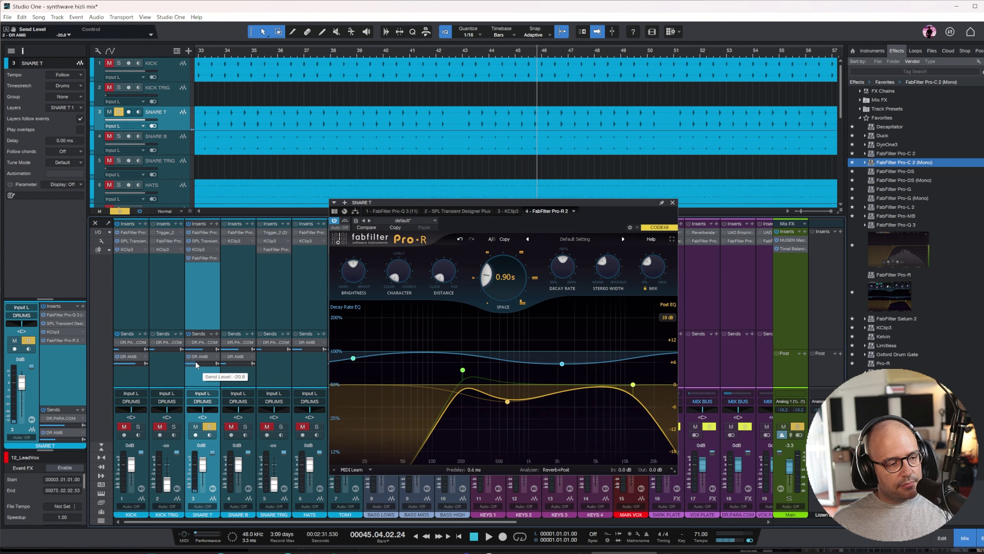
left_click(210, 427)
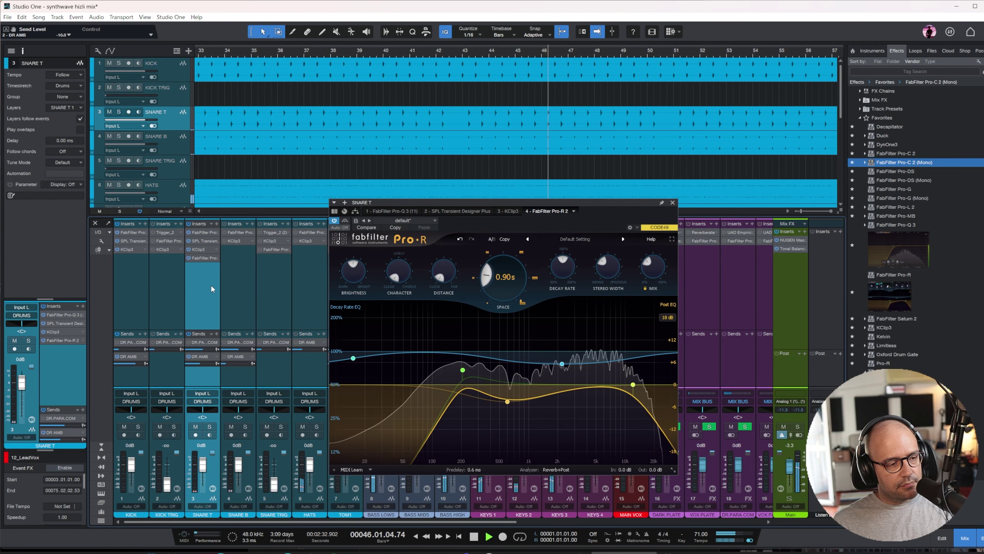
left_click_drag(203, 465, 203, 463)
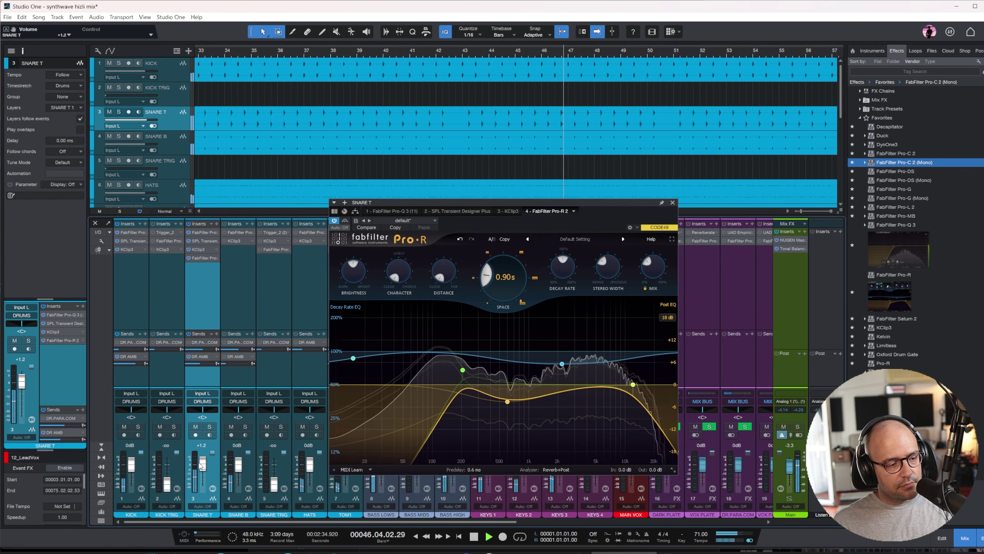
- Solo KICK, KICK TRIG and SNARE T together, and raise SNARE T's DR AMB send to about +0.4 dB
left_click(130, 309, "shift")
key("s")
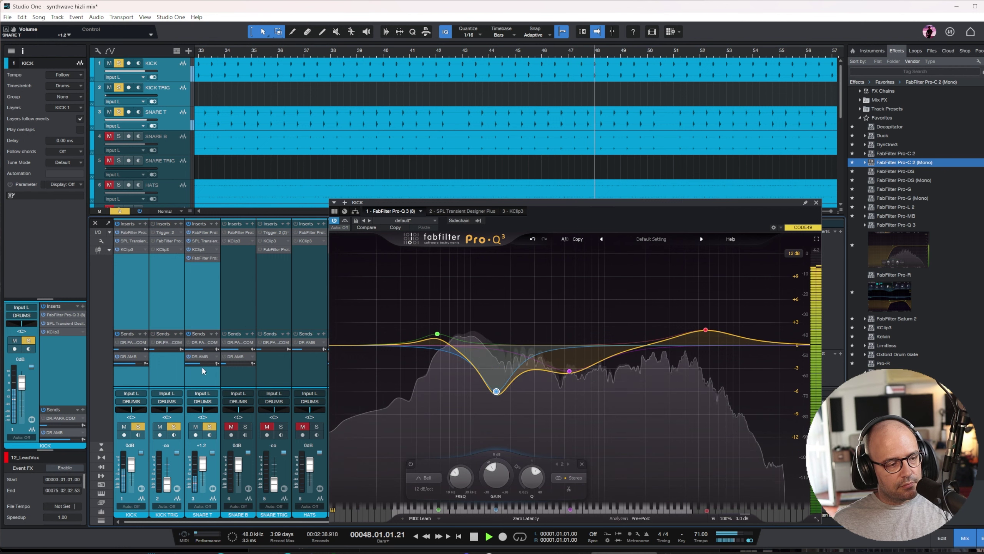
mouse_move(202, 362)
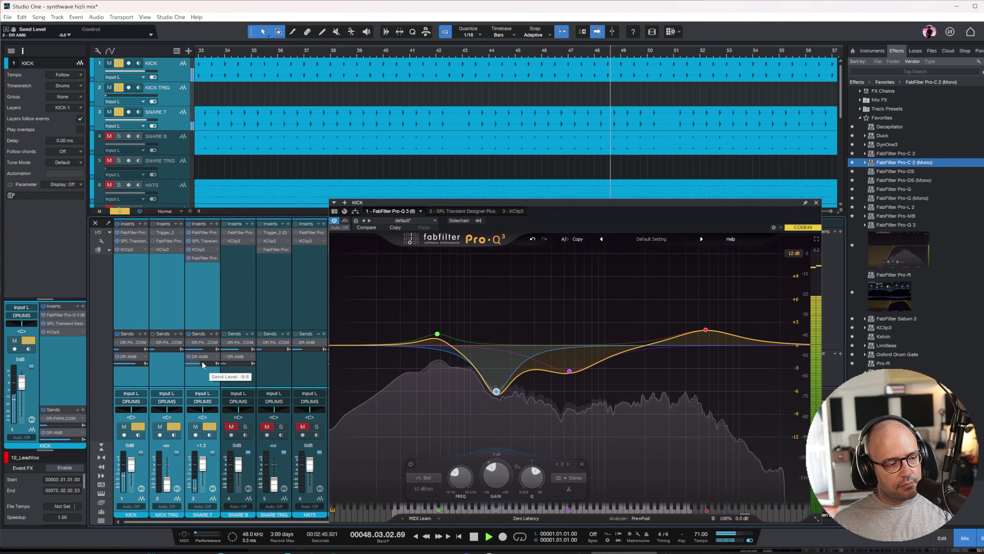
left_click(201, 361)
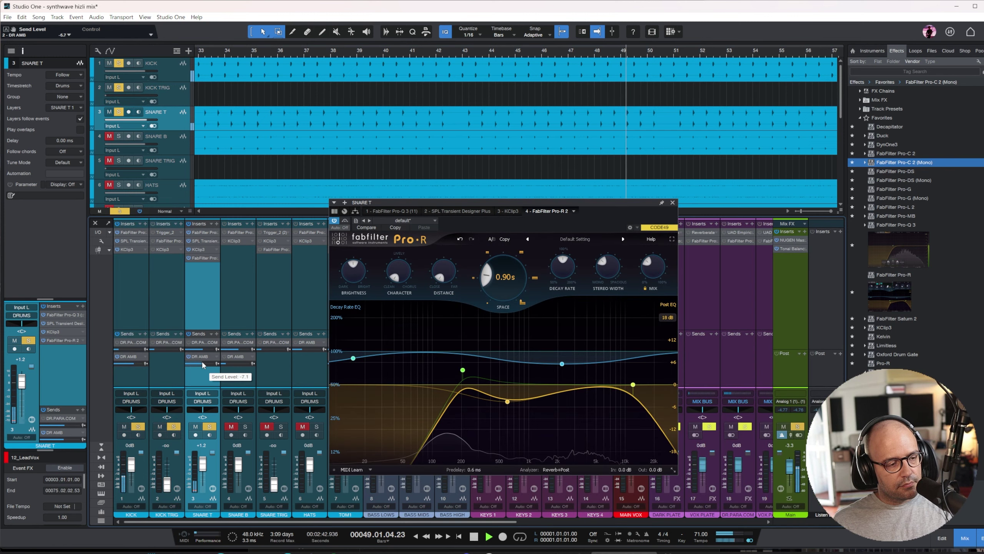
scroll(202, 362, "up", 2)
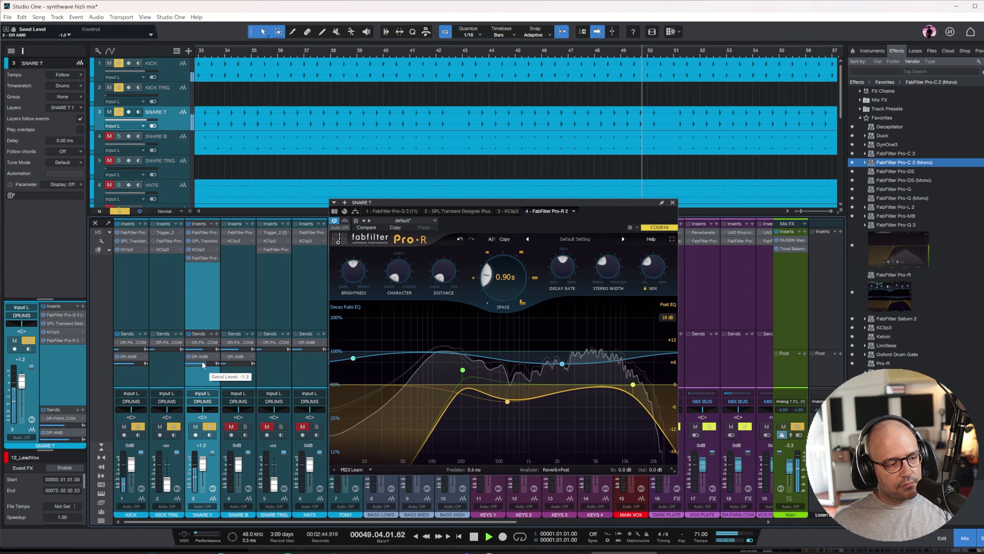
scroll(201, 361, "up", 2)
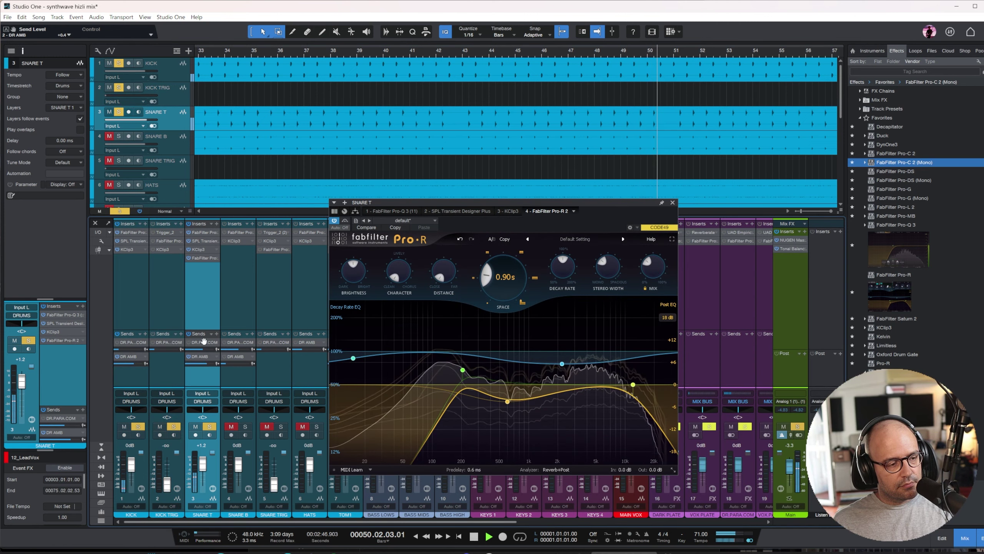
- Unsolo SNARE T, KICK and KICK TRIG, and stop playback
left_click(209, 426)
left_click(139, 426)
left_click(174, 426)
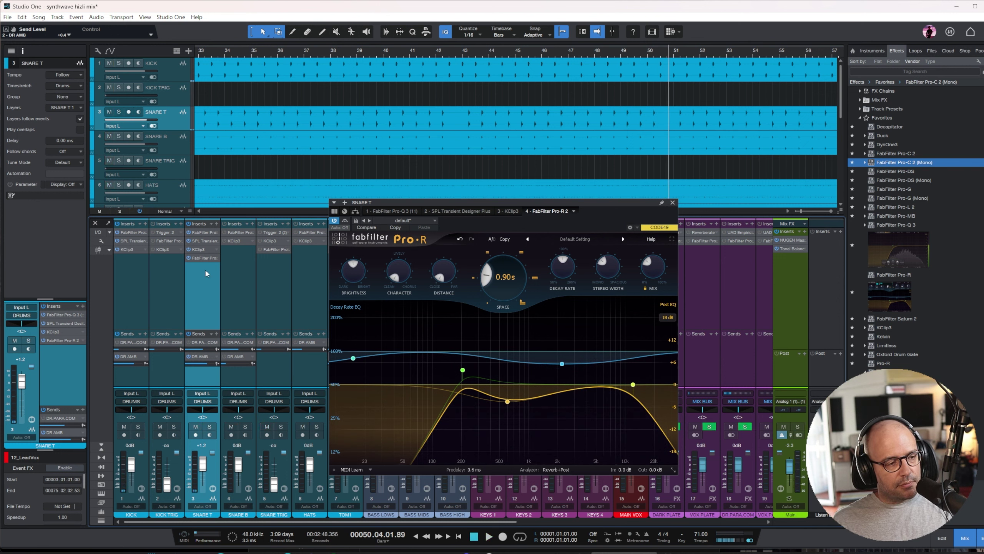
- Add Reverberate to the end of SNARE T's insert chain and move the playback position to bar 35
scroll(914, 230, "down", 1)
left_click_drag(891, 418, 208, 275)
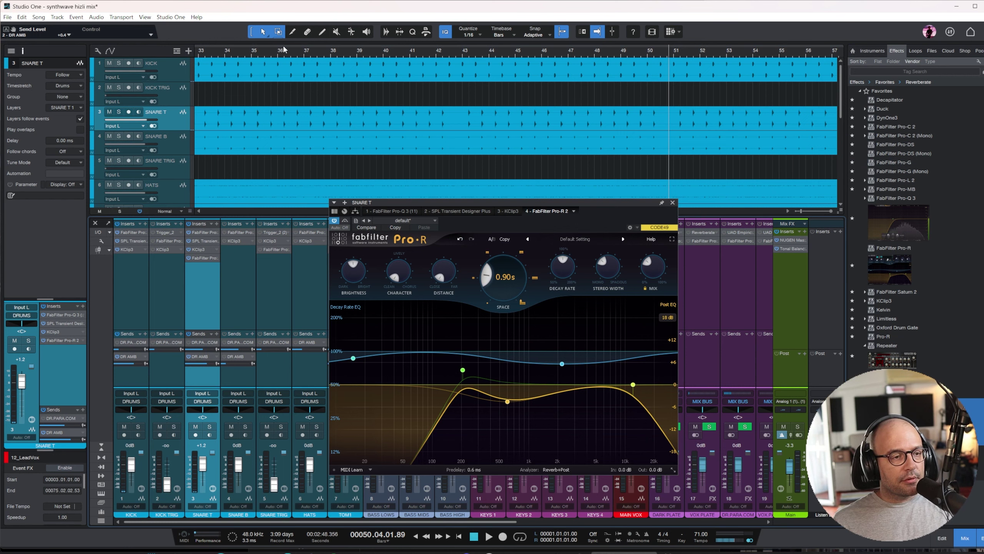
left_click(251, 51)
key("w")
key("w")
key("w")
key("w")
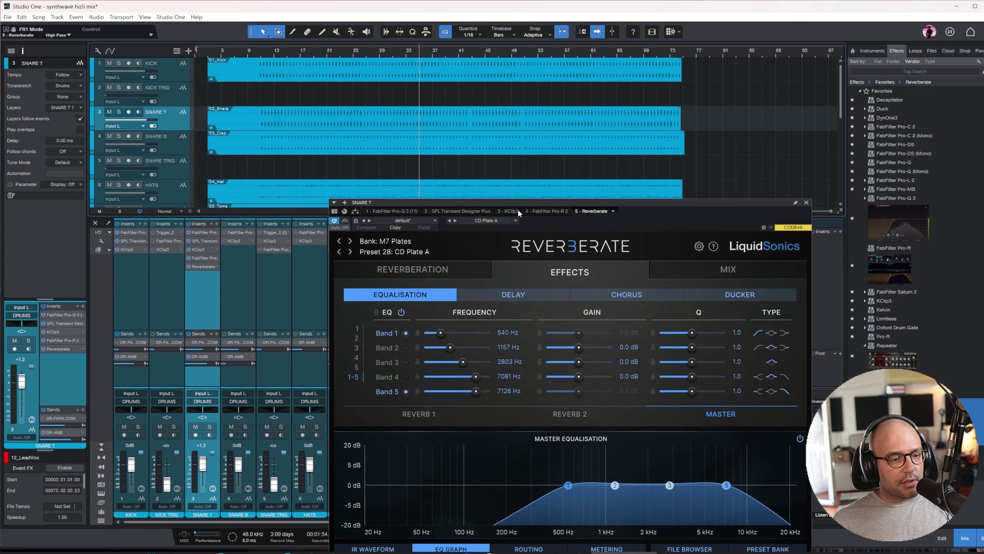
- Load the Bricasti M7 Nonlin bank with preset Nonlin A in Reverberate and show its reverberation settings
left_click(386, 242)
mouse_move(415, 265)
mouse_move(501, 275)
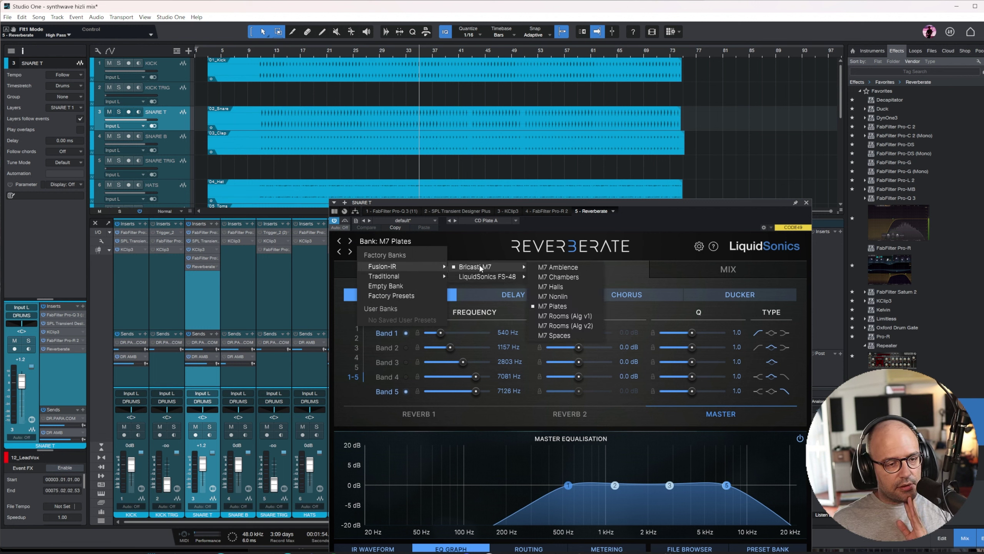
left_click(570, 295)
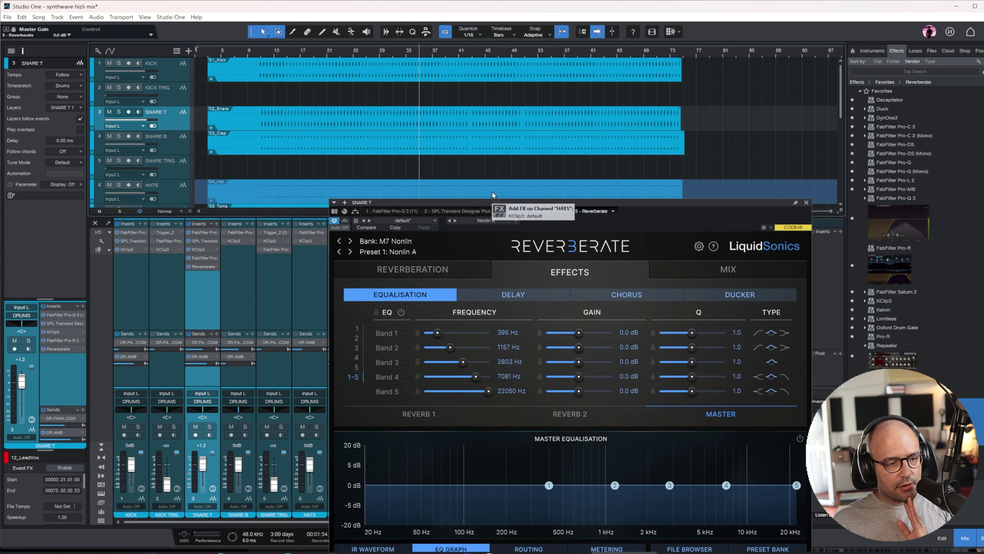
left_click_drag(497, 203, 433, 126)
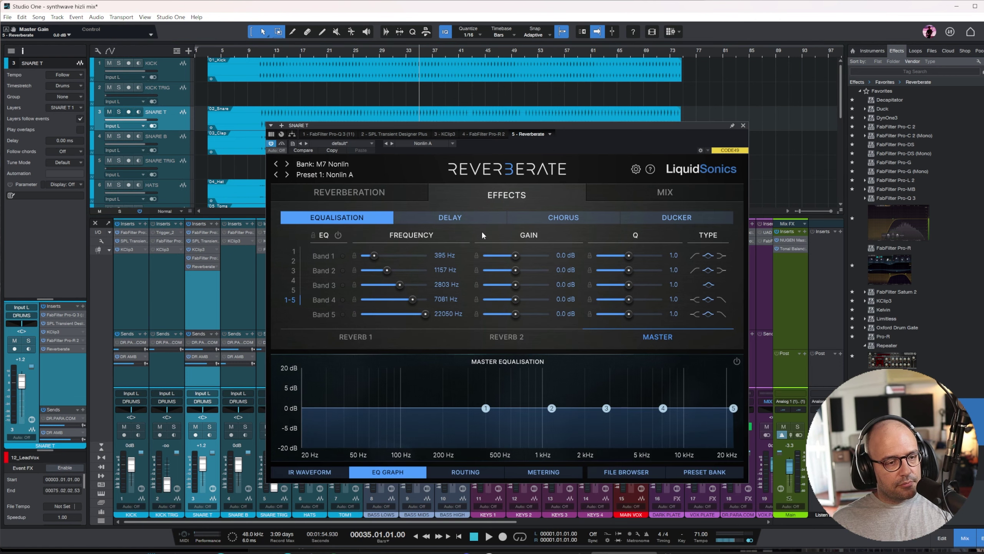
left_click(331, 194)
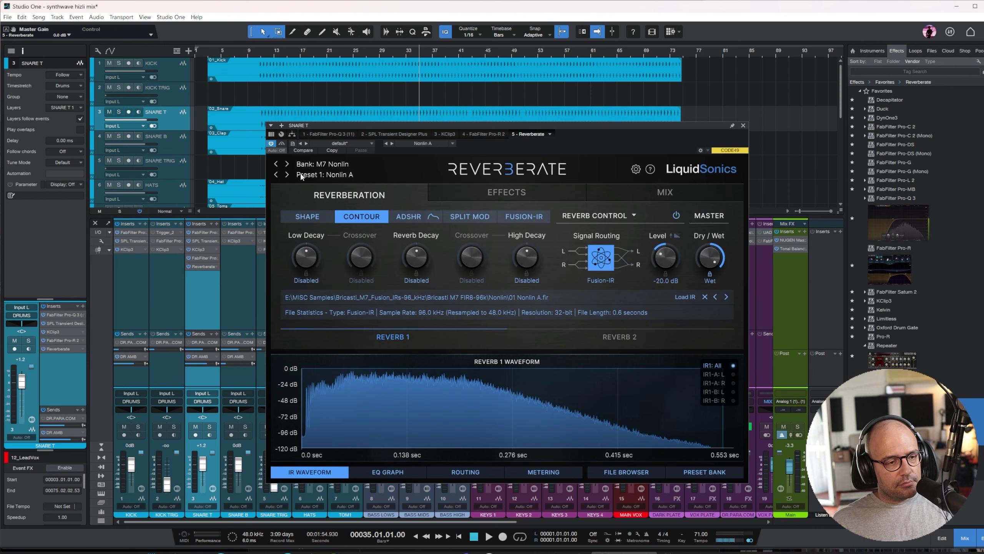
left_click(339, 177)
left_click(318, 201)
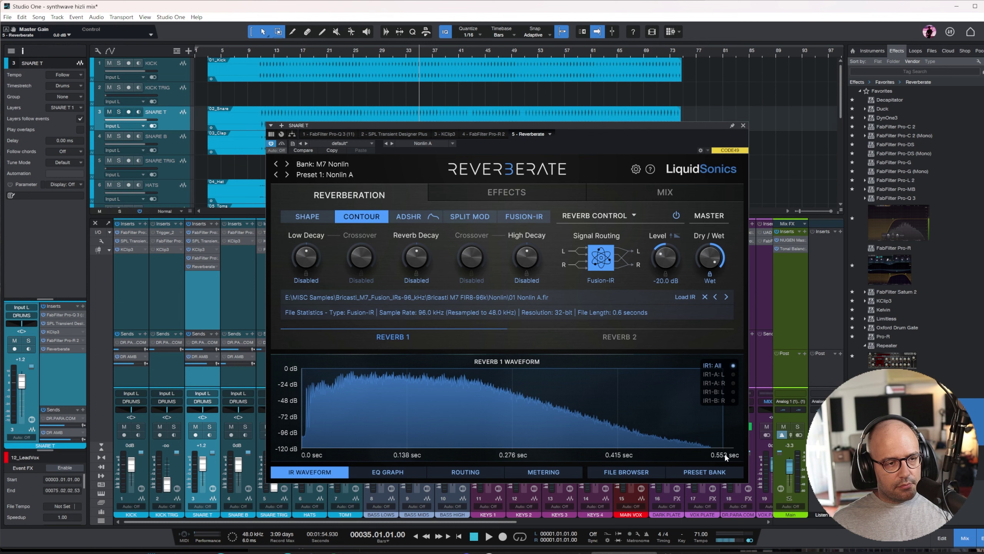
- Play the song with SNARE T soloed and set Reverberate's master Dry/Wet to about -0.6 / 0 dB
key("space")
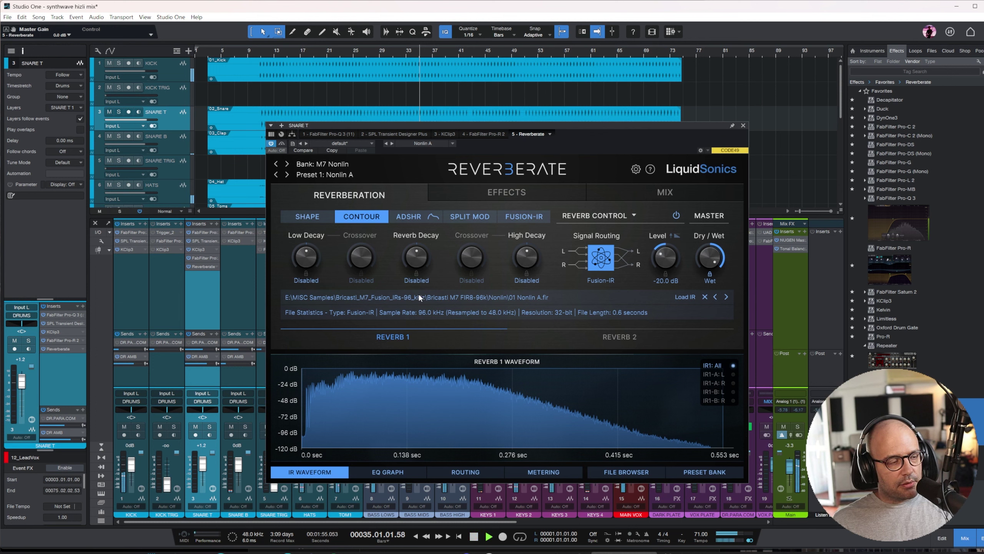
mouse_move(713, 253)
left_mouse_down()
mouse_move(709, 276)
mouse_move(711, 256)
left_mouse_up()
left_click(209, 426)
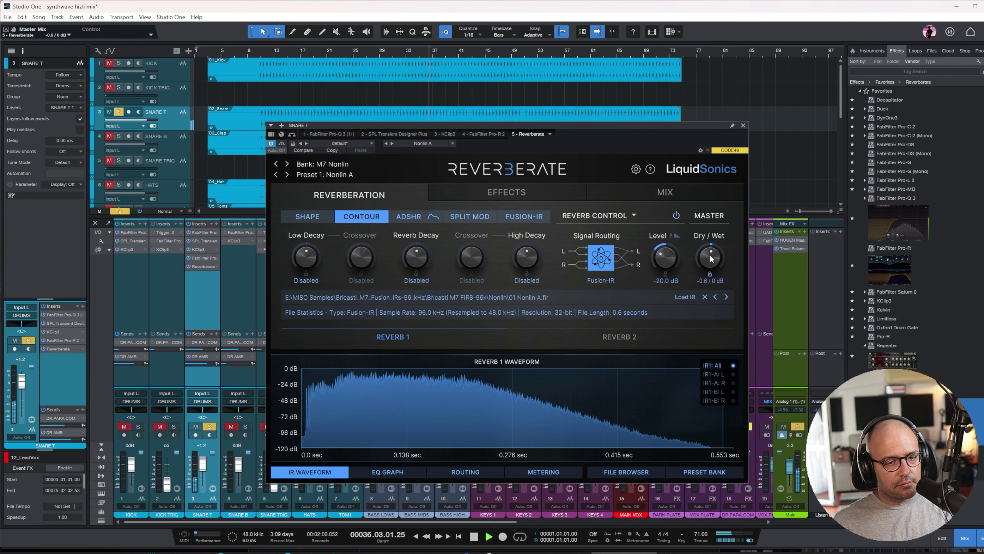
- Narrow Reverb 1's Width to about -54% and set the master Dry/Wet to about -2.5 / 0 dB
left_click(402, 218)
left_click(302, 217)
left_click_drag(530, 263, 523, 294)
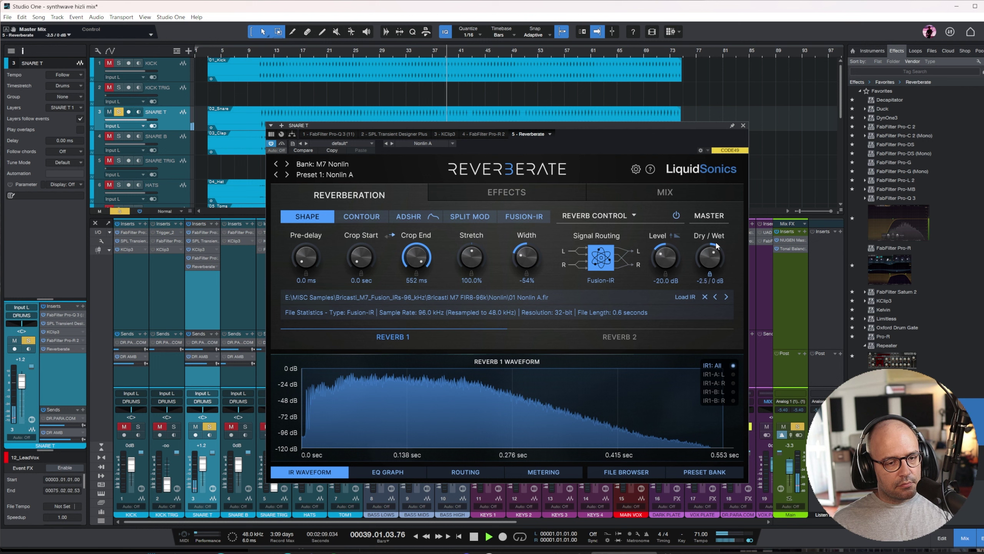
- Audition Reverberate's Nonlin B and Nonlin C presets on the snare, and load Nonlin D
left_click(320, 175)
left_click(322, 211)
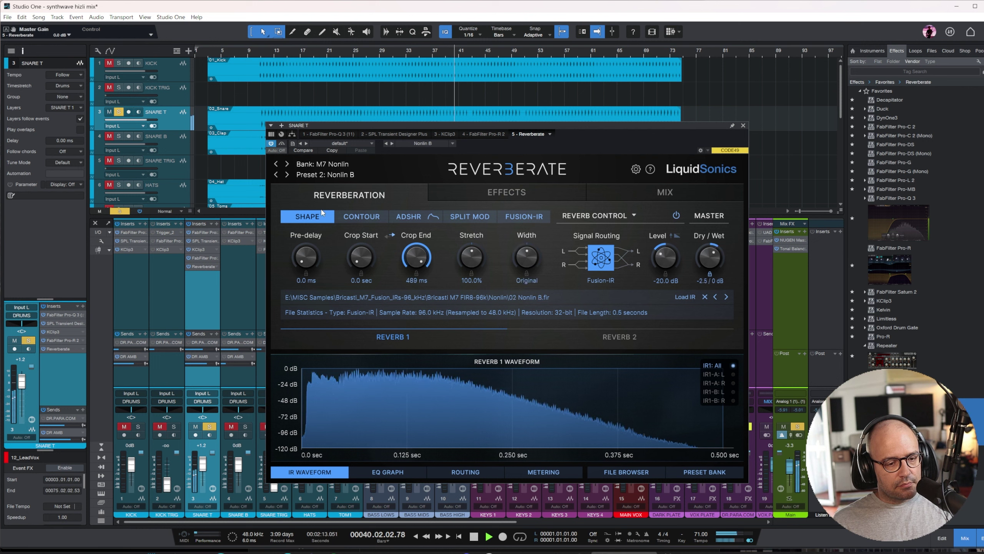
left_click(329, 175)
left_click(332, 208)
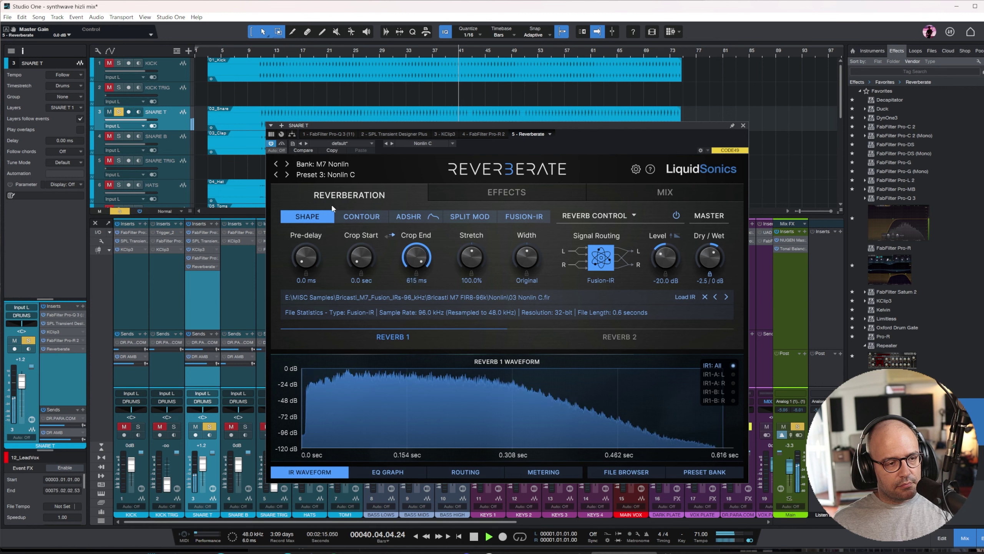
left_click(340, 175)
left_click(326, 228)
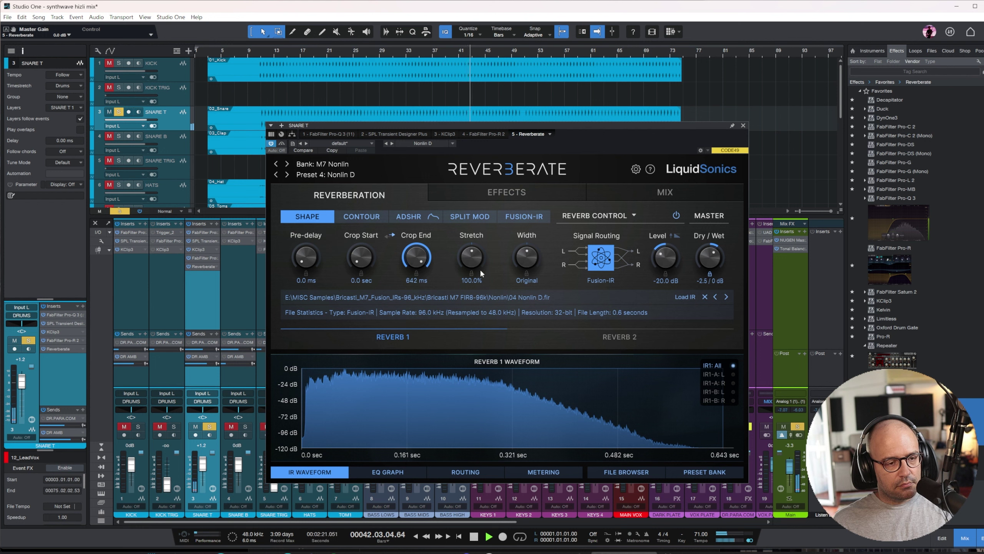
- Set Reverb 1's Reverb Decay to about x1.29, the master Dry/Wet to 0 / -0.7 dB and Width to about -53%
left_click(354, 219)
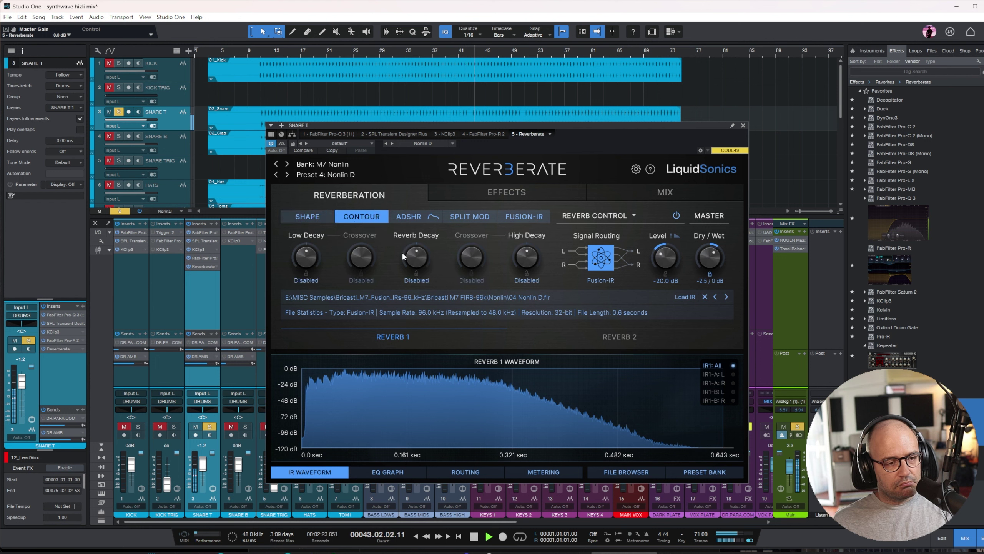
left_click_drag(411, 257, 409, 224)
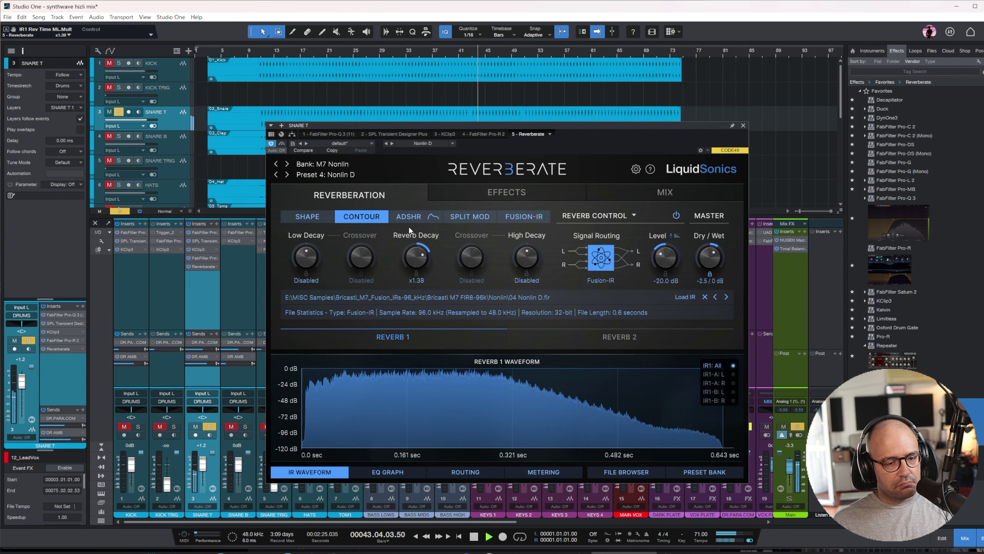
left_click_drag(705, 259, 701, 275)
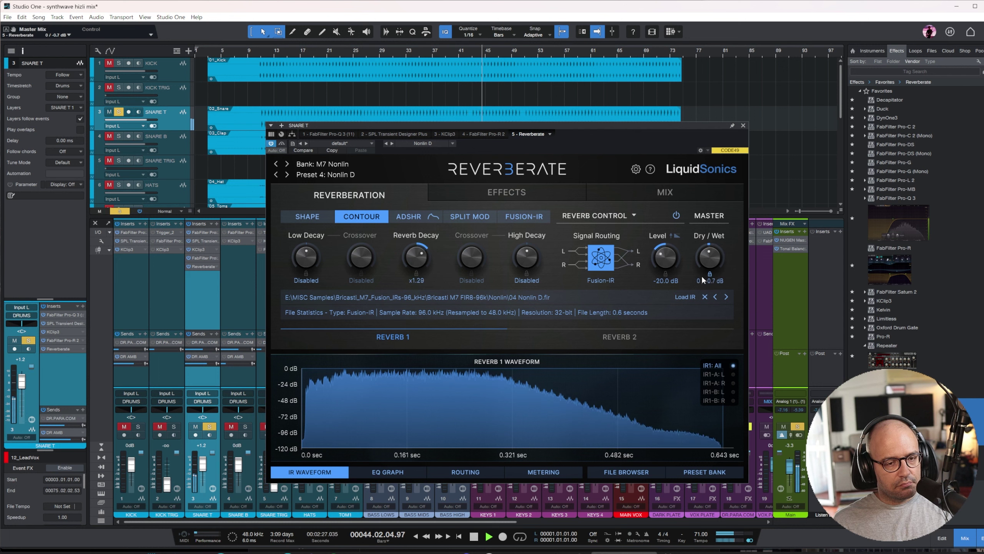
left_click(332, 219)
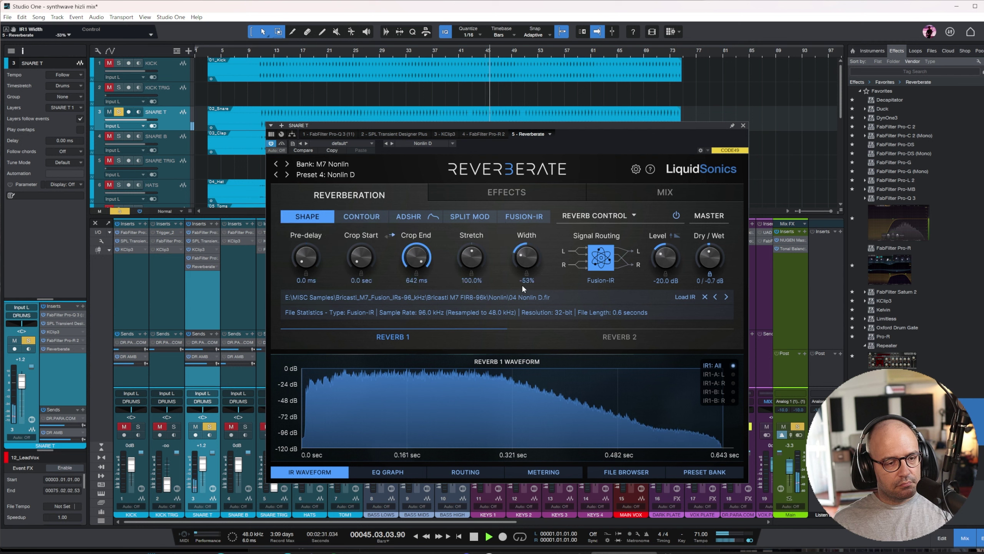
- Set Reverb 1's Width to about -39% and shape its ADSHR envelope with Attack about 69 ms and Decay about 21 ms
left_click_drag(526, 263, 526, 258)
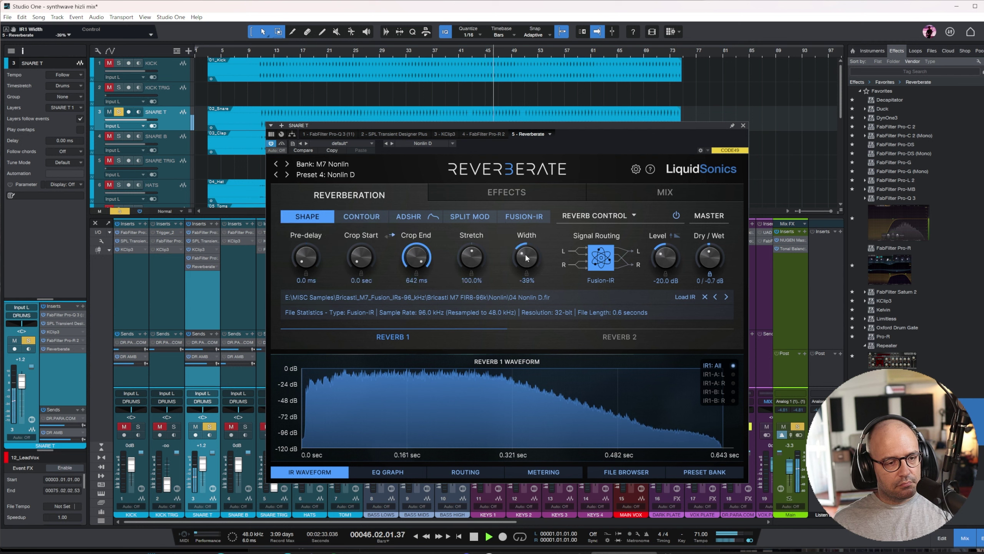
left_click(364, 220)
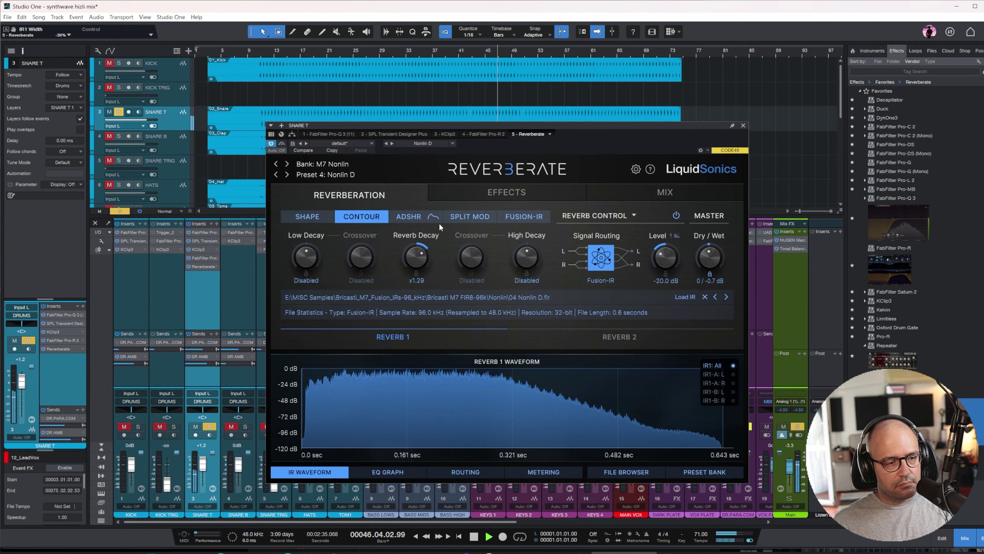
left_click(425, 221)
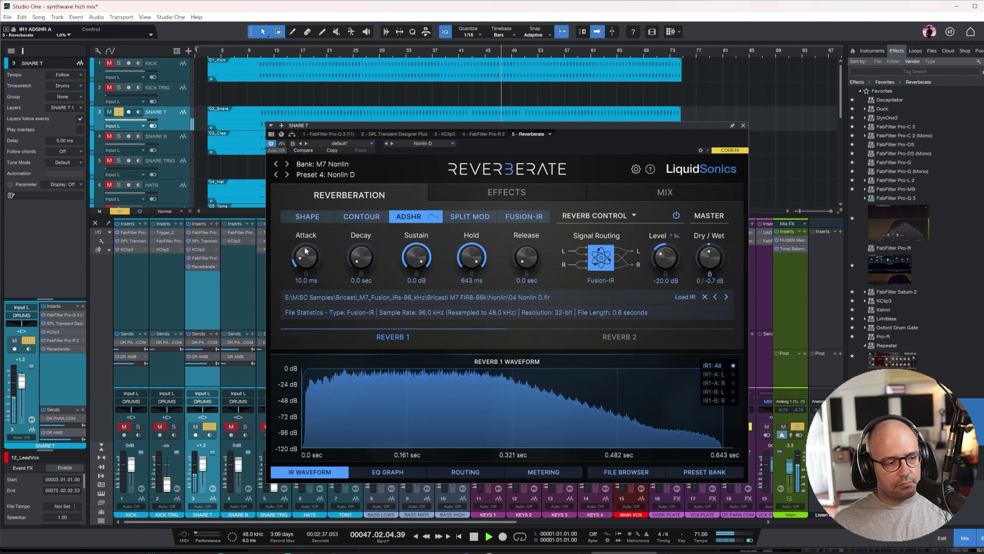
scroll(306, 244, "up", 2)
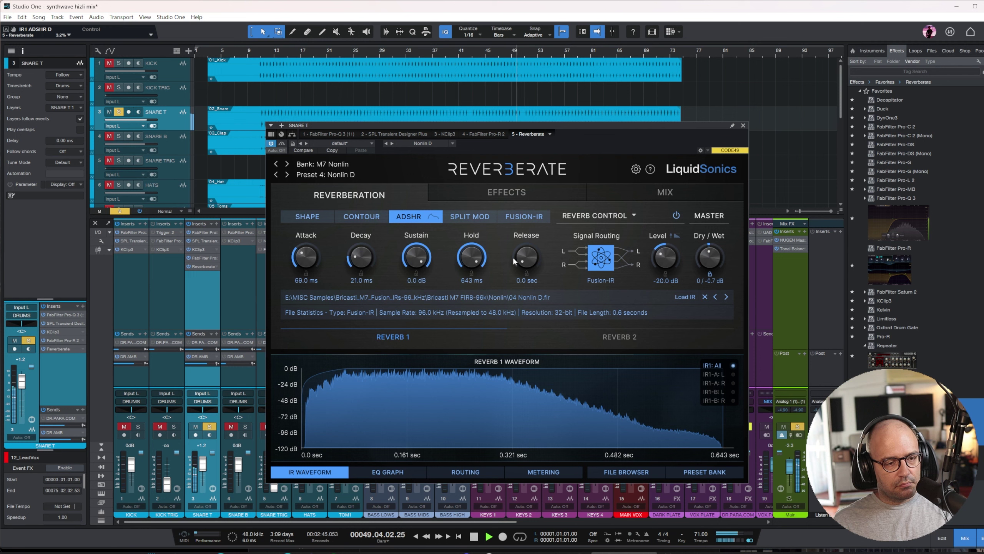
- Try a longer Release on Reverb 1's envelope, up to about 560 ms, and bring it back to 0
scroll(512, 256, "up", 2)
scroll(518, 283, "down", 2)
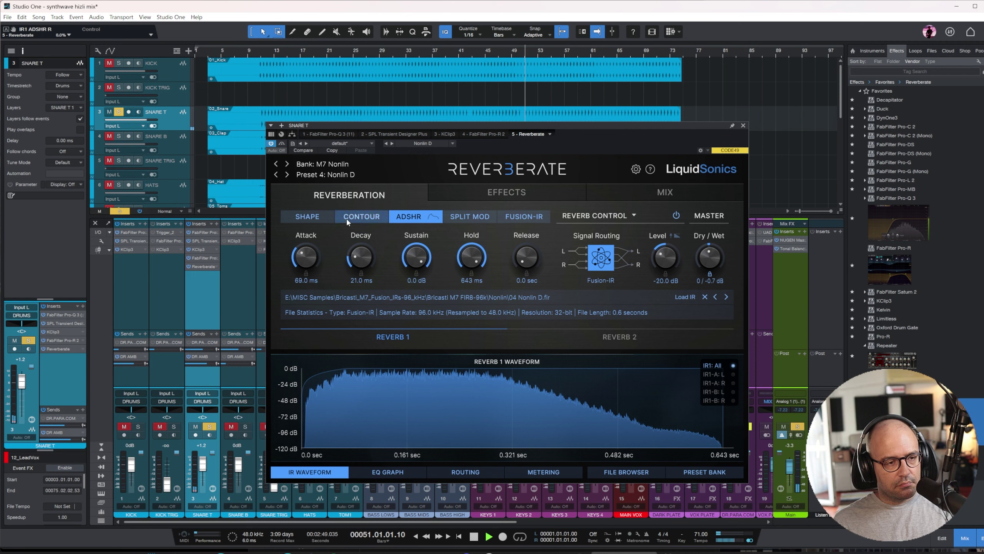
left_click_drag(530, 257, 522, 171)
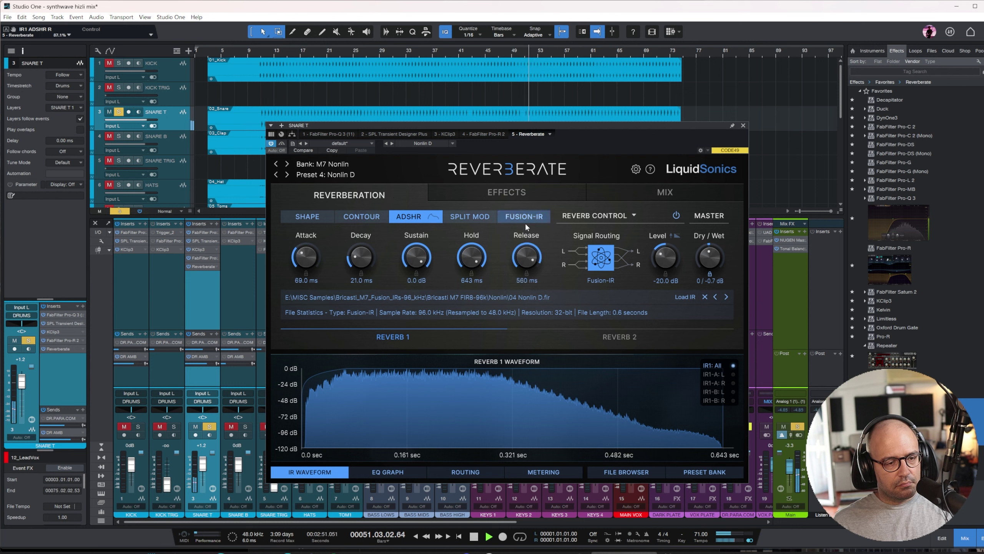
left_click_drag(525, 255, 506, 397)
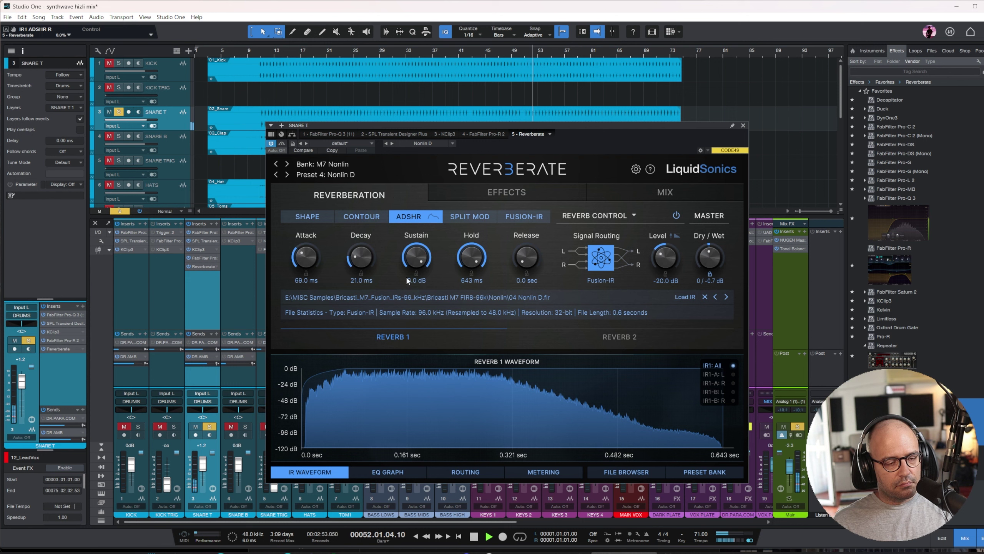
- Lengthen the envelope Decay to about 169 ms and audition a lower Sustain before returning it to 0 dB
left_click_drag(362, 260, 371, 170)
left_click_drag(361, 252, 352, 284)
left_click_drag(419, 250, 425, 296)
left_click_drag(414, 197, 415, 154)
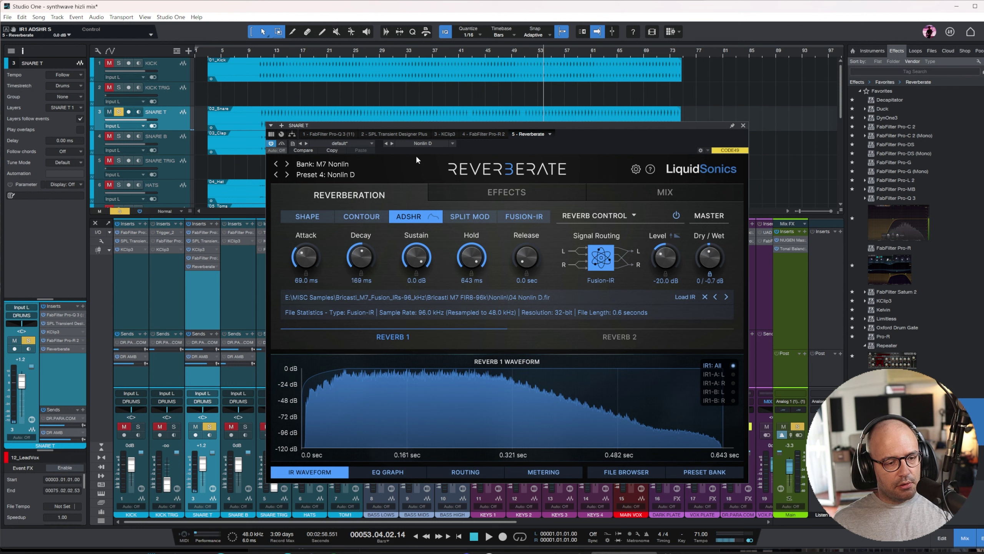
- Set Reverb 1's Reverb Decay to about x1.39 while listening to the snare, and stop playback
left_click(361, 216)
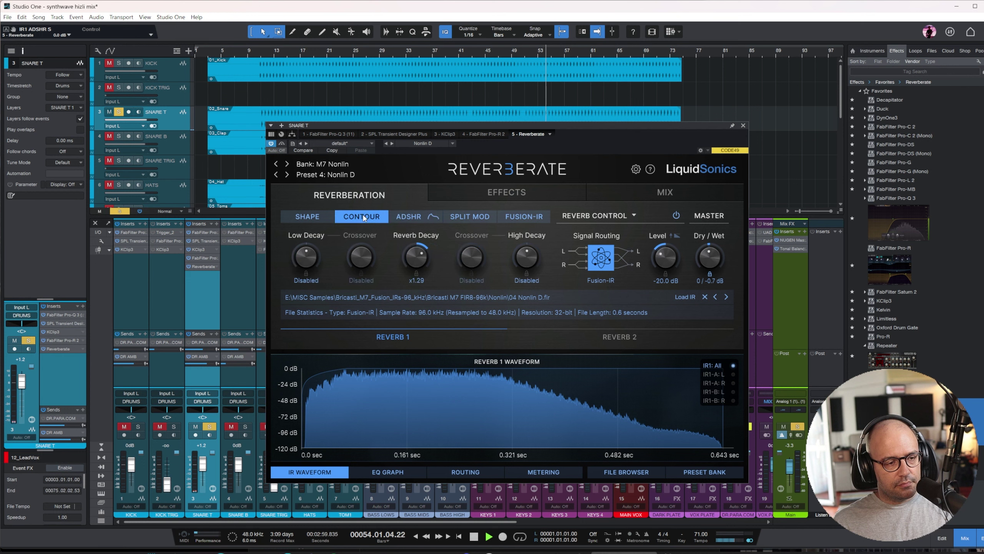
mouse_move(424, 264)
left_mouse_down()
mouse_move(423, 241)
mouse_move(414, 280)
left_mouse_up()
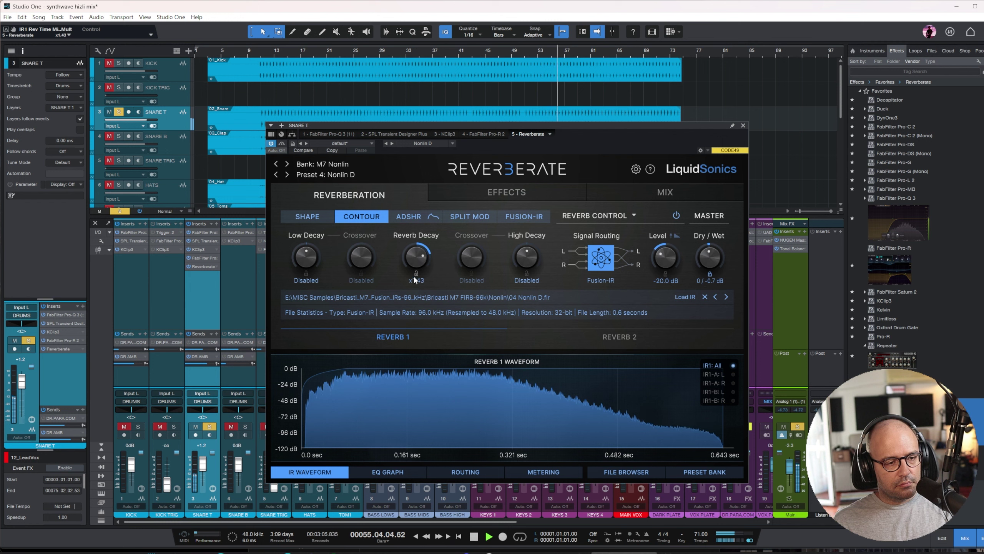
key("space")
- Move Pro-R below Reverberate on SNARE T and set its Space to about 2.12 s and Stereo Width to about 75%
left_click_drag(203, 267, 209, 259)
left_click(207, 267)
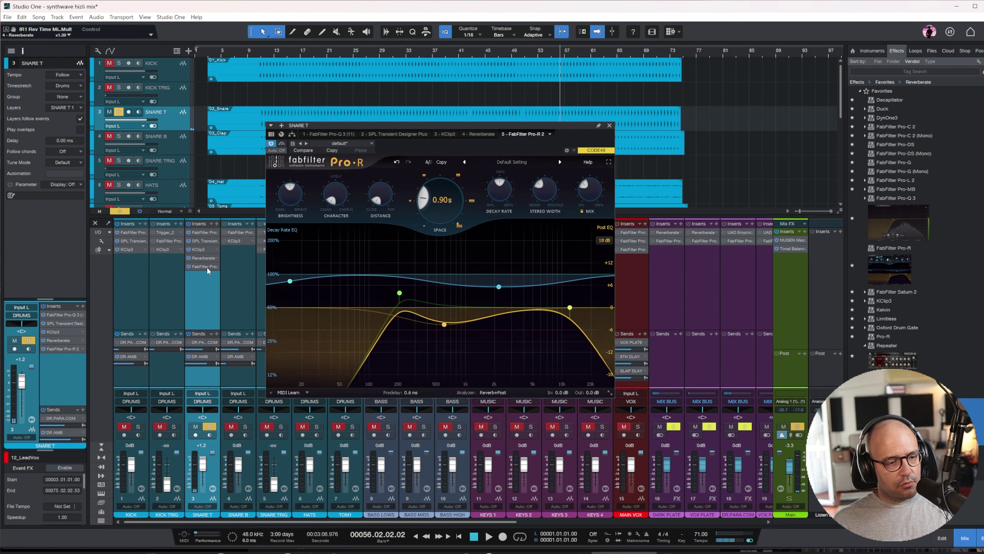
left_click_drag(439, 174, 440, 173)
left_click_drag(588, 190, 533, 156)
key("space")
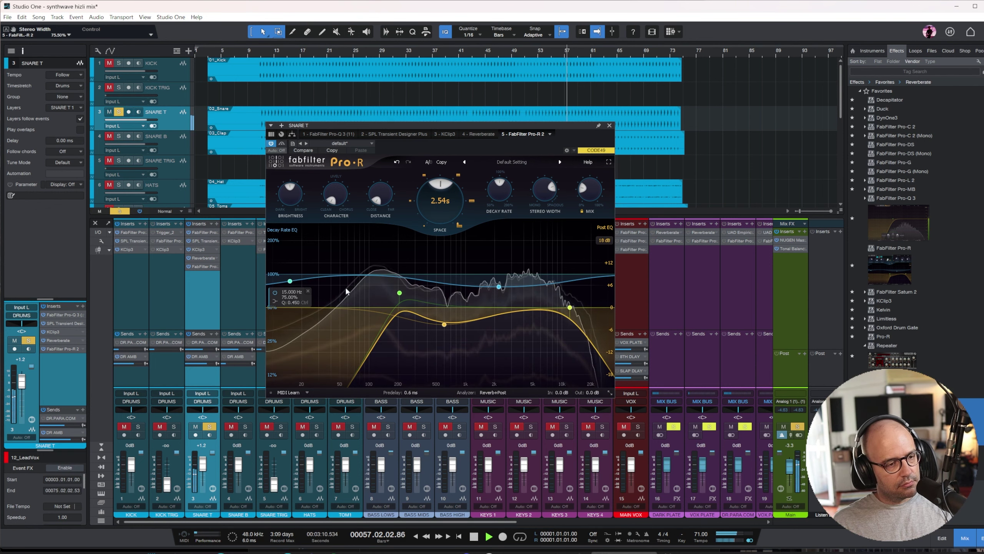
left_click_drag(442, 202, 445, 210)
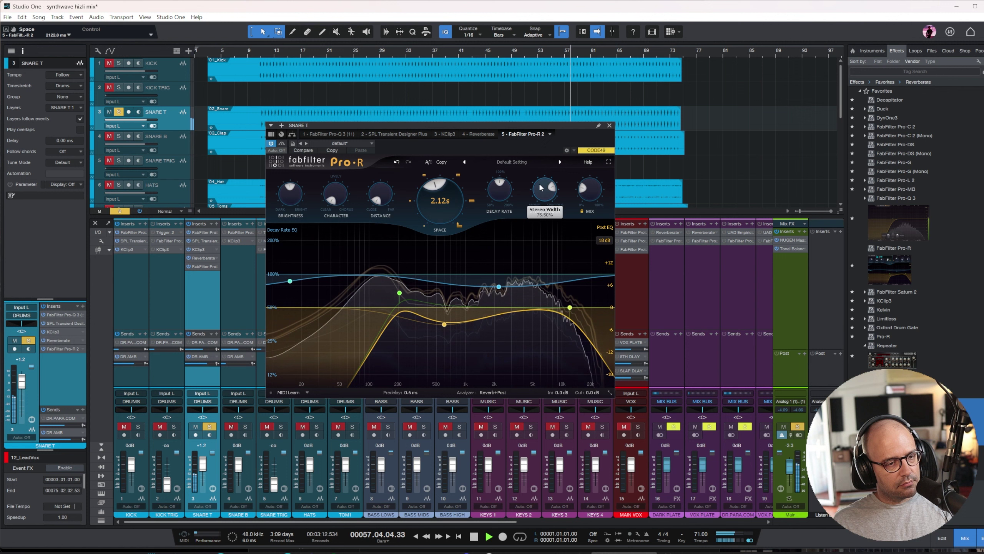
- Unsolo SNARE T and lower Reverberate's master Dry/Wet to about 0 / -2.9 dB in the full mix
left_click(209, 426)
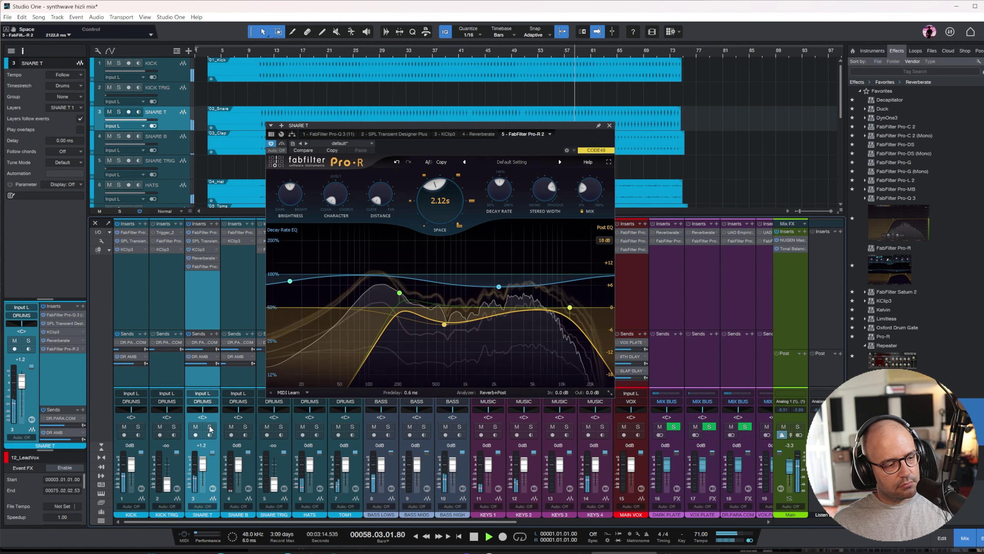
left_click(199, 259)
left_click_drag(700, 270, 701, 280)
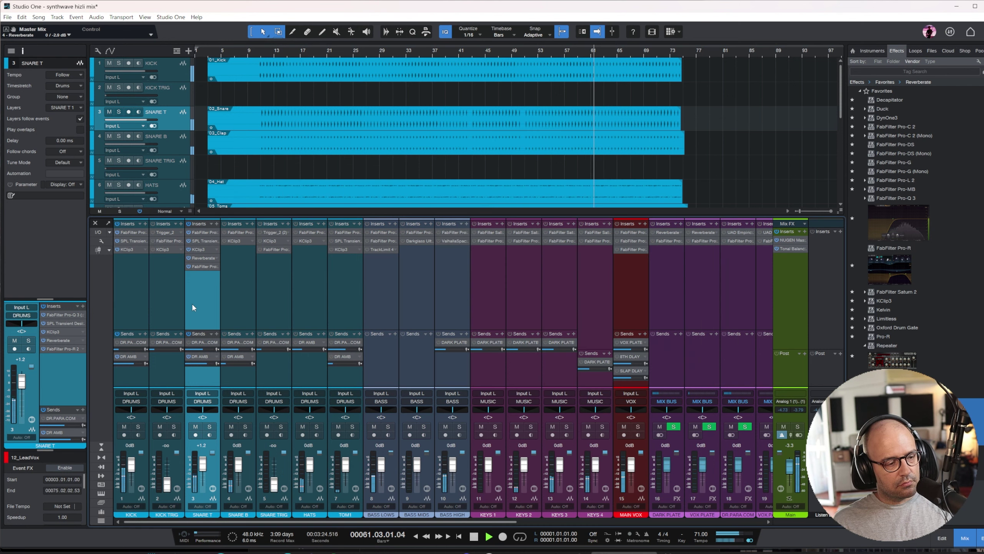
- Solo SNARE B, activate its inserts and raise KClip 3's input gain to about 12.9 dB
left_click(232, 278)
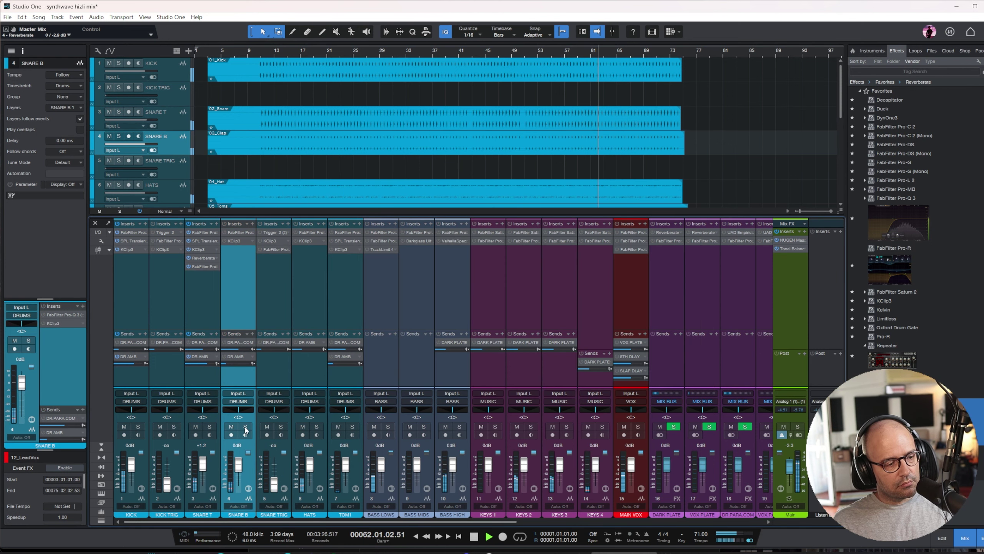
key("s")
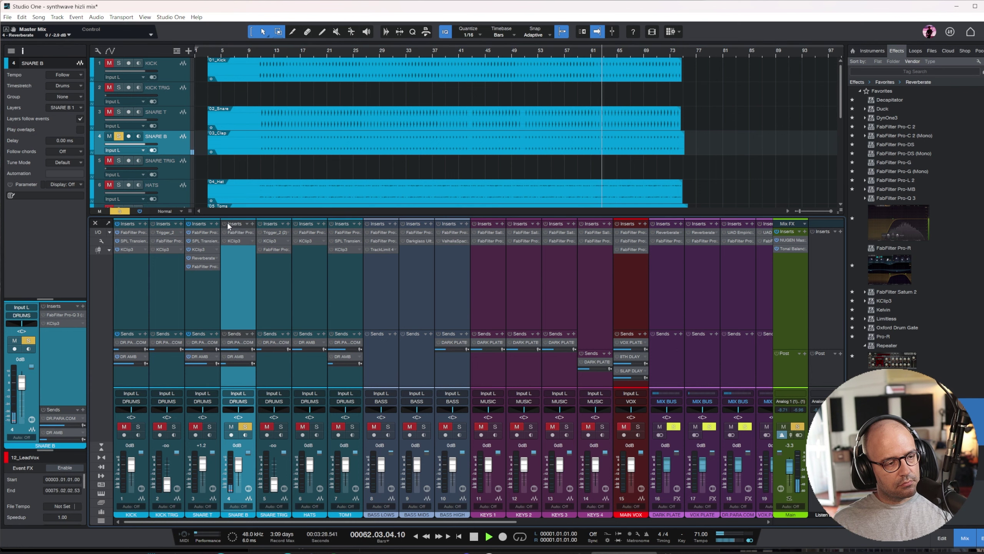
left_click(240, 240)
left_click_drag(451, 358, 455, 376)
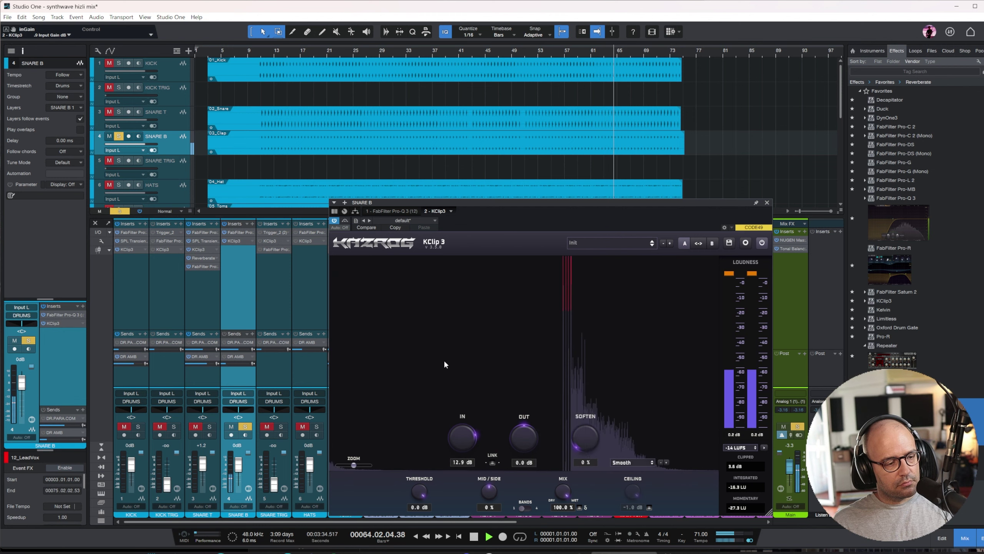
- Copy Pro-R from SNARE T to SNARE B after KClip 3, and adjust its Stereo Width and set Space to about 0.57 s
left_click_drag(206, 270, 237, 252)
left_click_drag(500, 281, 489, 311)
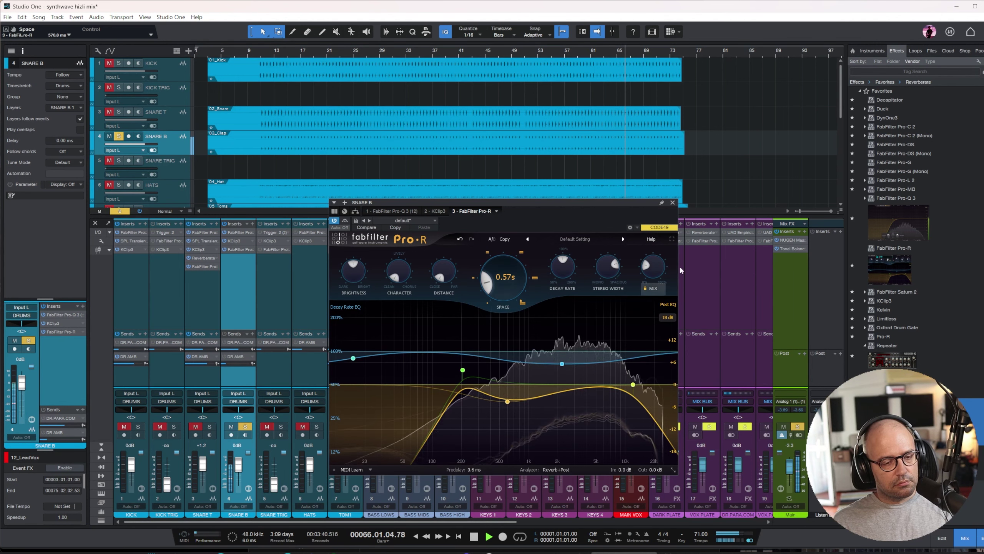
left_click_drag(614, 264, 612, 217)
left_click_drag(501, 279, 505, 279)
left_click(673, 202)
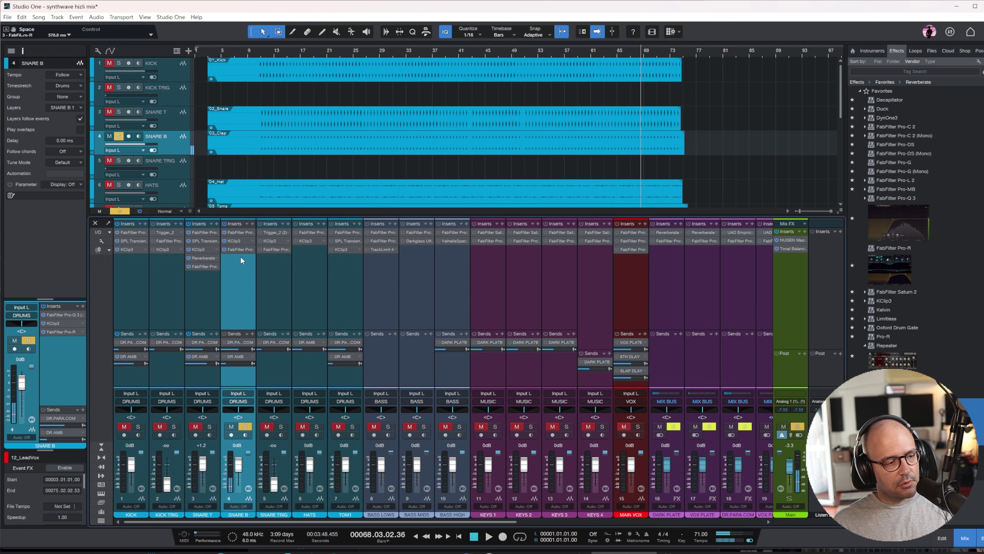
- Set KICK's KClip 3 input gain to about 7.5 dB, play from around bar 11 and unsolo SNARE B to hear the full mix
left_click(143, 267)
left_click(124, 249)
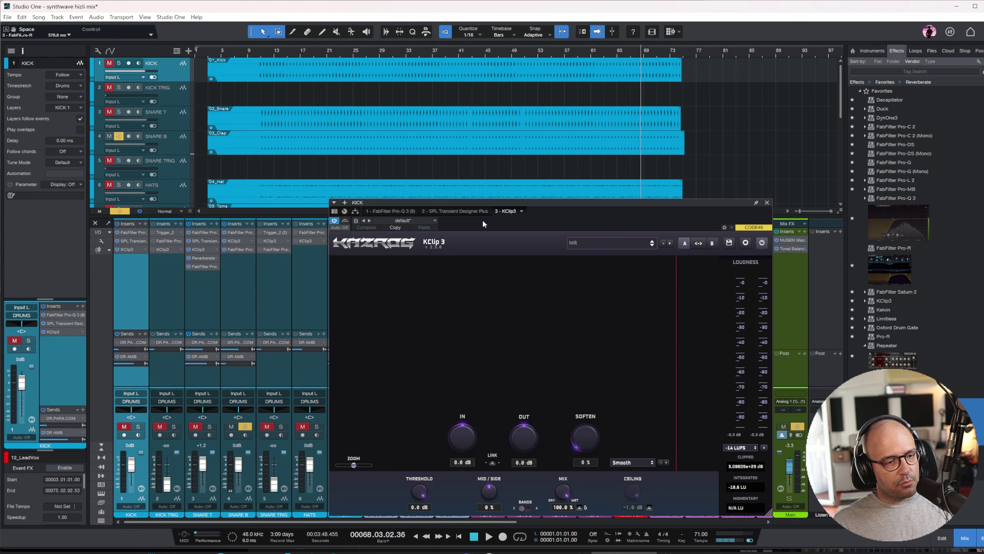
left_click_drag(461, 416, 460, 412)
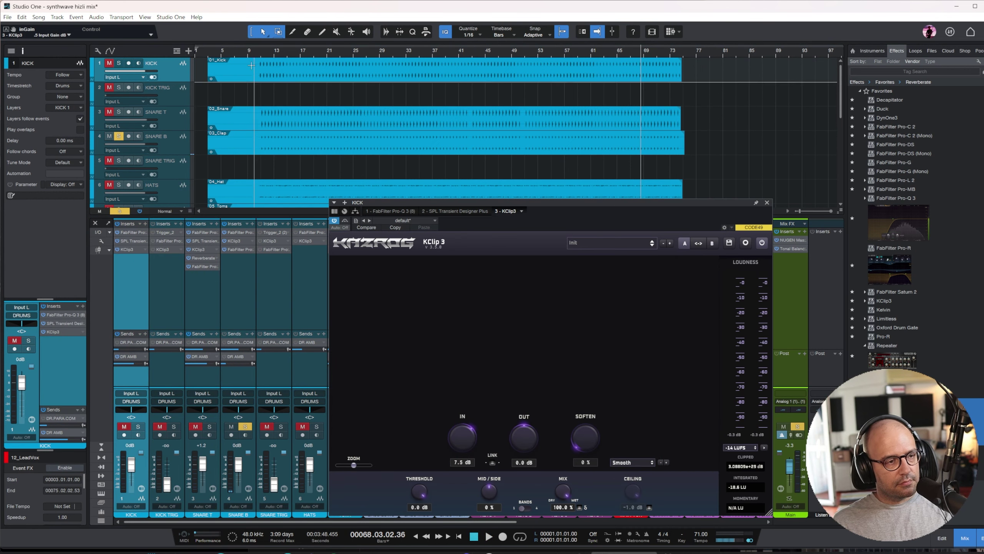
left_click(261, 50)
key("space")
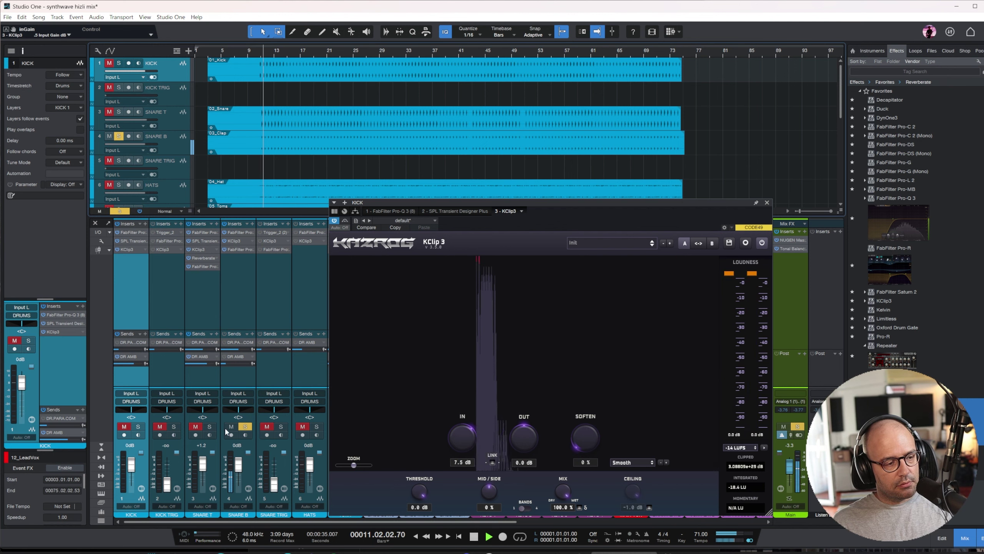
left_click(245, 426)
left_click_drag(458, 440, 458, 438)
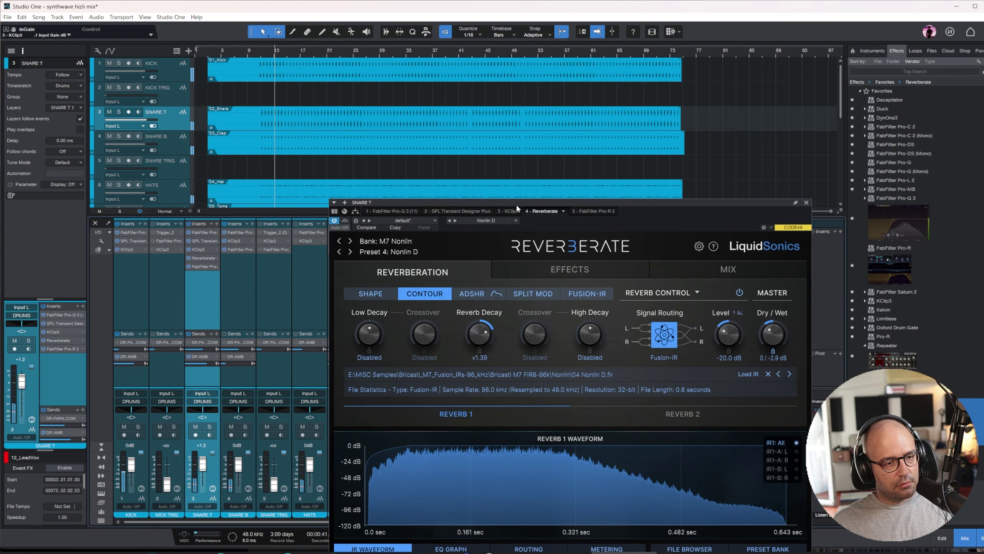
- Set the input gain of KClip 3 on SNARE T to about 5.6 dB and close the plug-in
left_click(515, 210)
left_click_drag(456, 444, 450, 411)
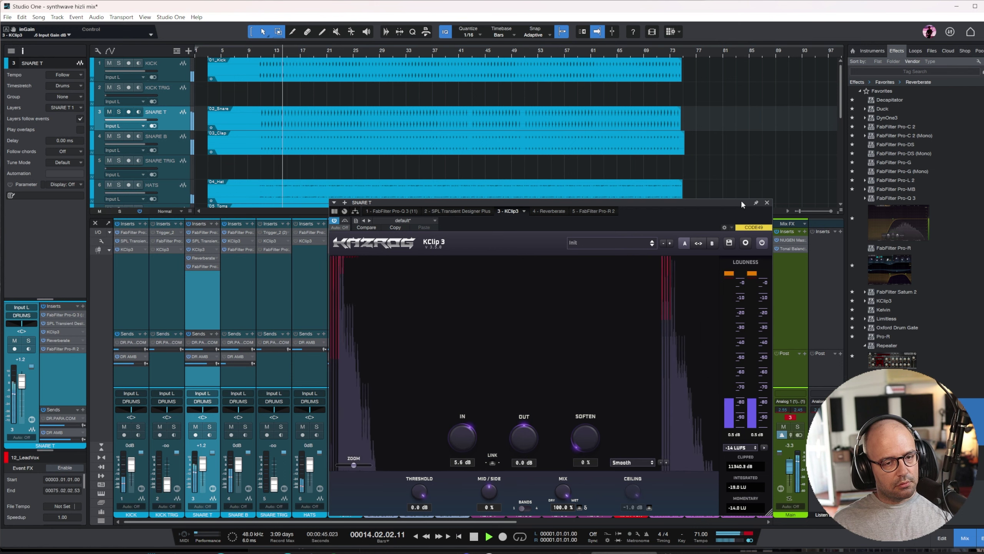
left_click(767, 202)
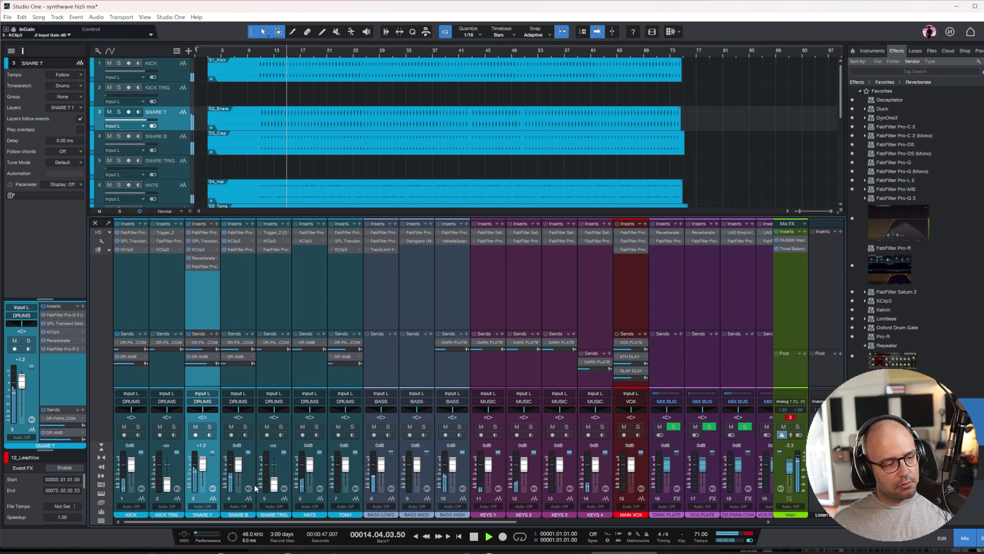
- Solo HATS, activate its inserts, raise KClip 3's input gain to about 10.8 dB and return to the full mix
left_click(304, 258)
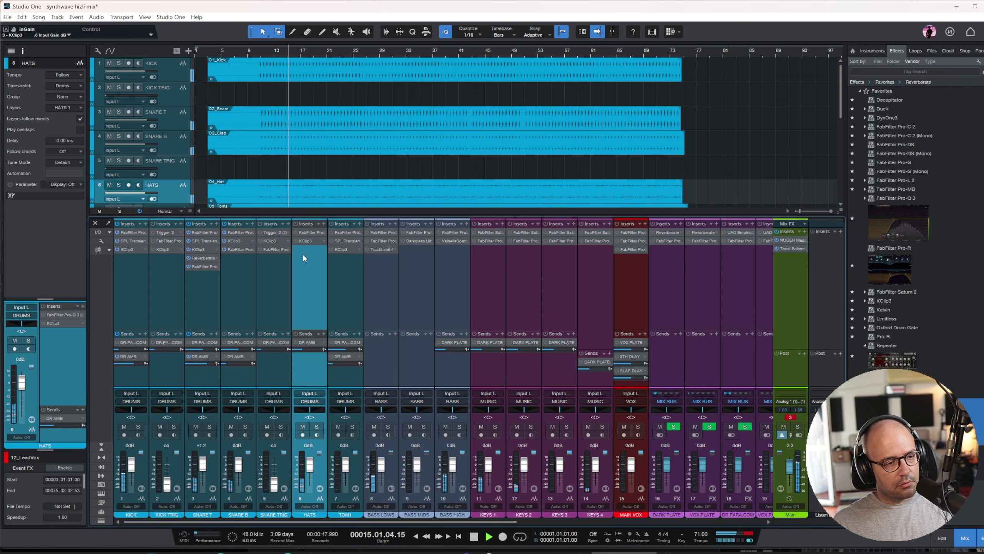
left_click(316, 427)
left_click(295, 224)
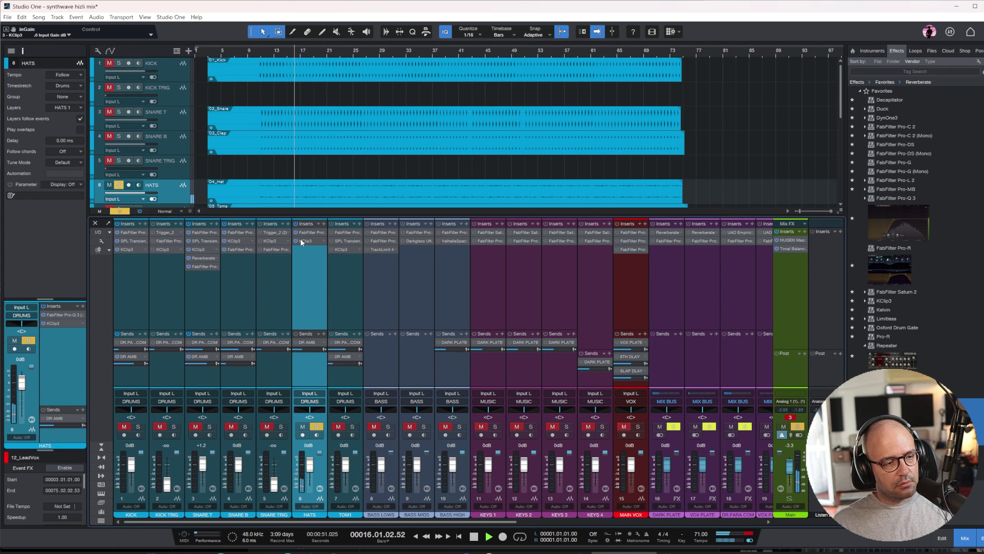
left_click(311, 241)
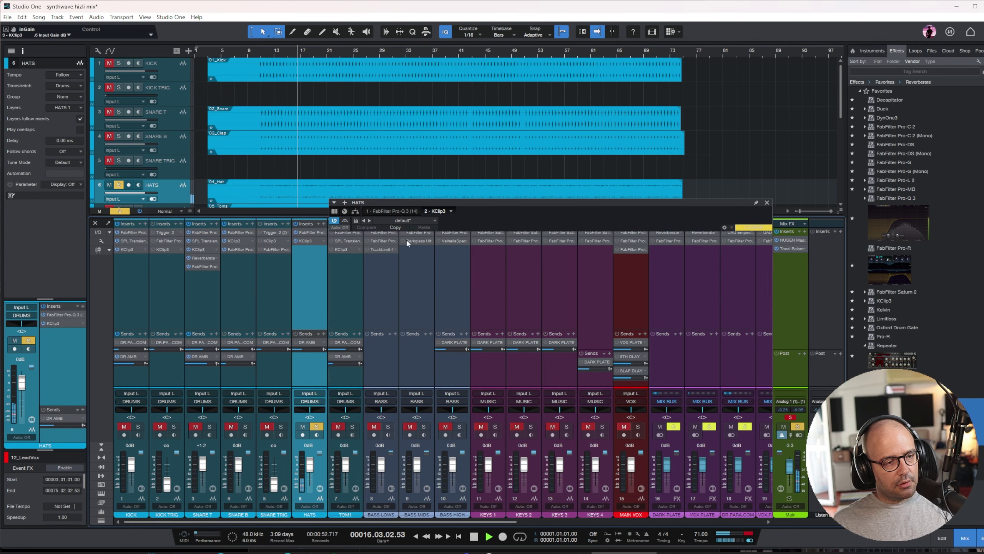
left_click_drag(467, 442, 463, 399)
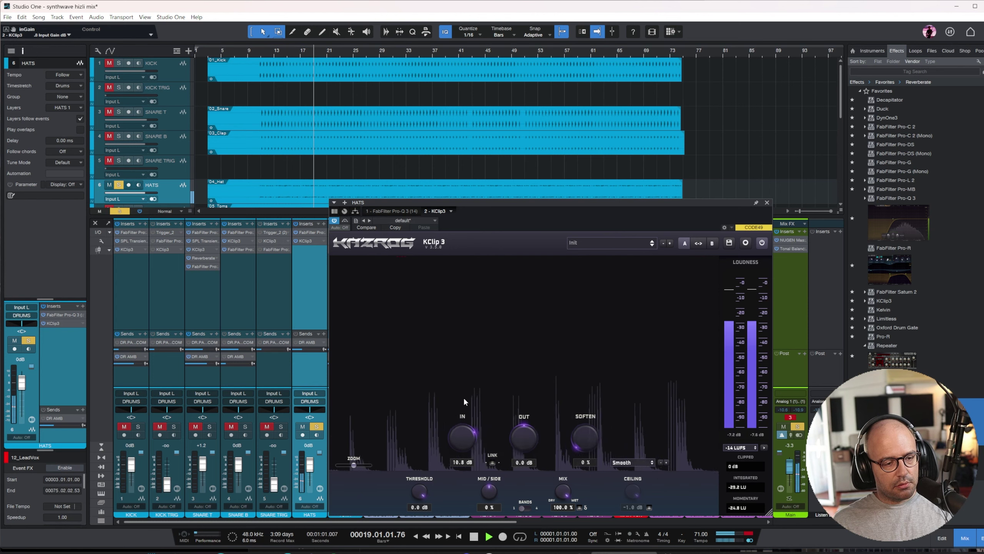
left_click(316, 426)
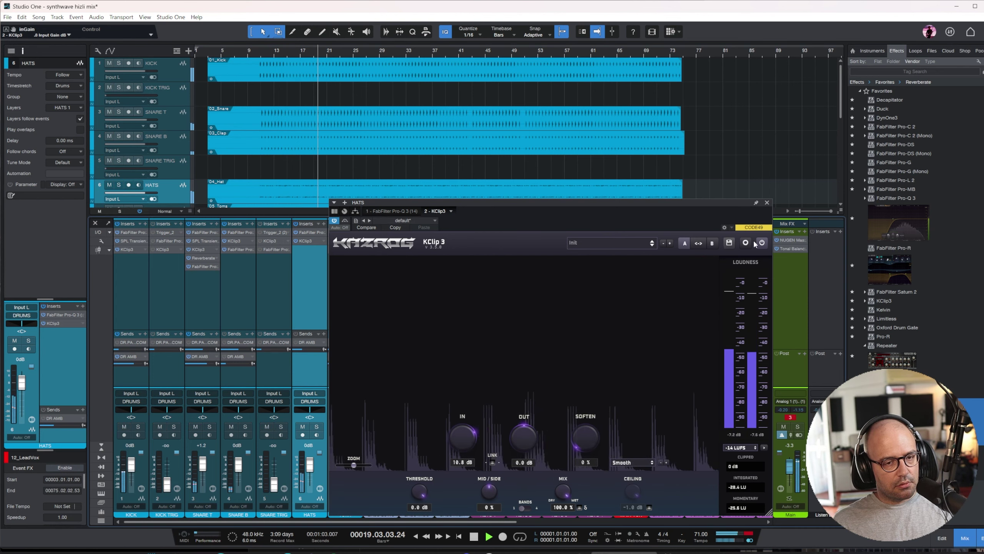
left_click(767, 203)
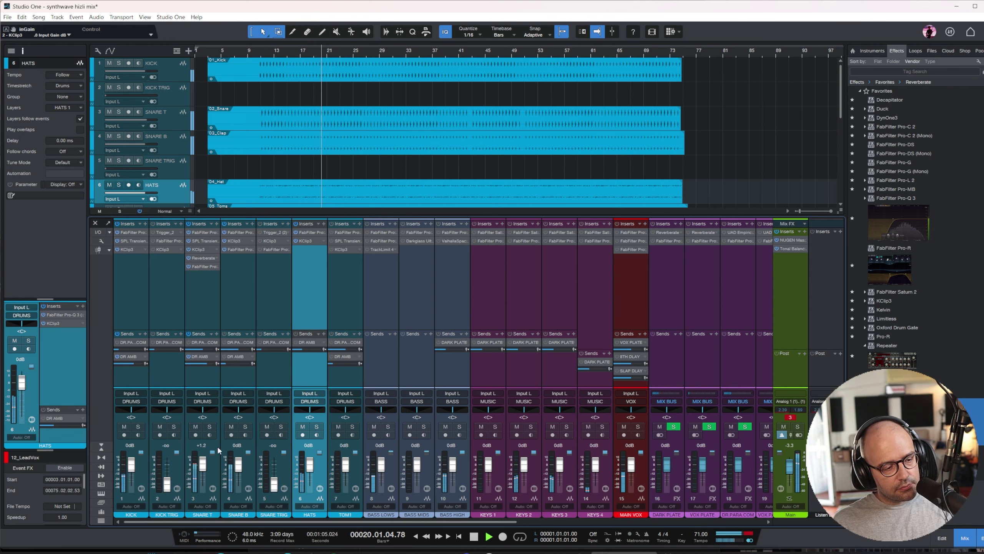
- Solo TOM1, activate its inserts, raise KClip 3's input gain to about 10 dB during playback and close the plug-in
left_click(339, 282)
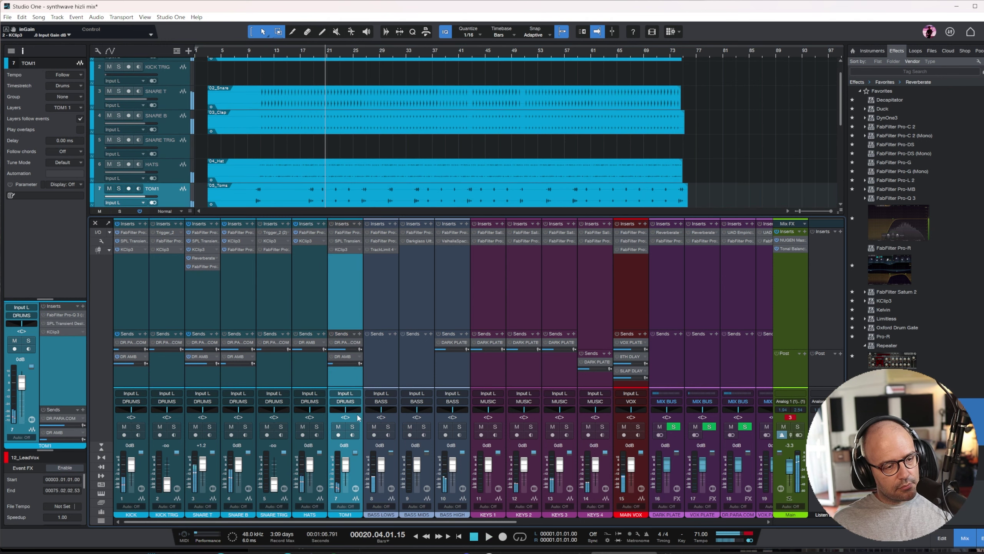
key("s")
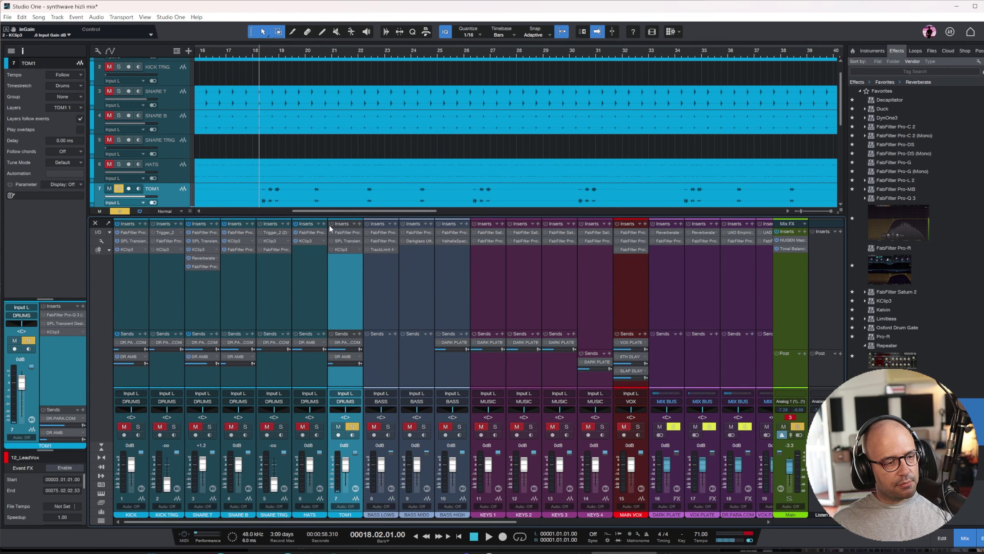
double_click(345, 249)
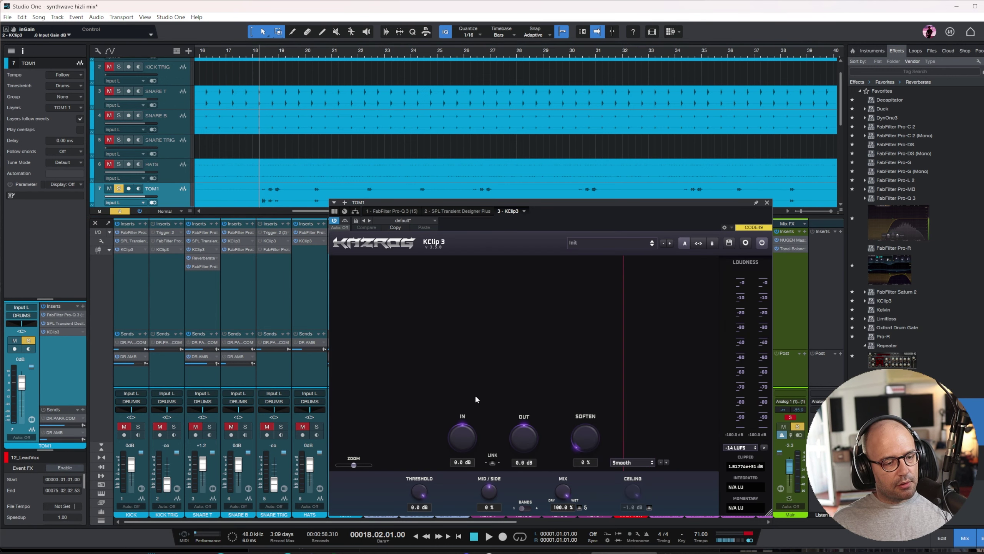
key("space")
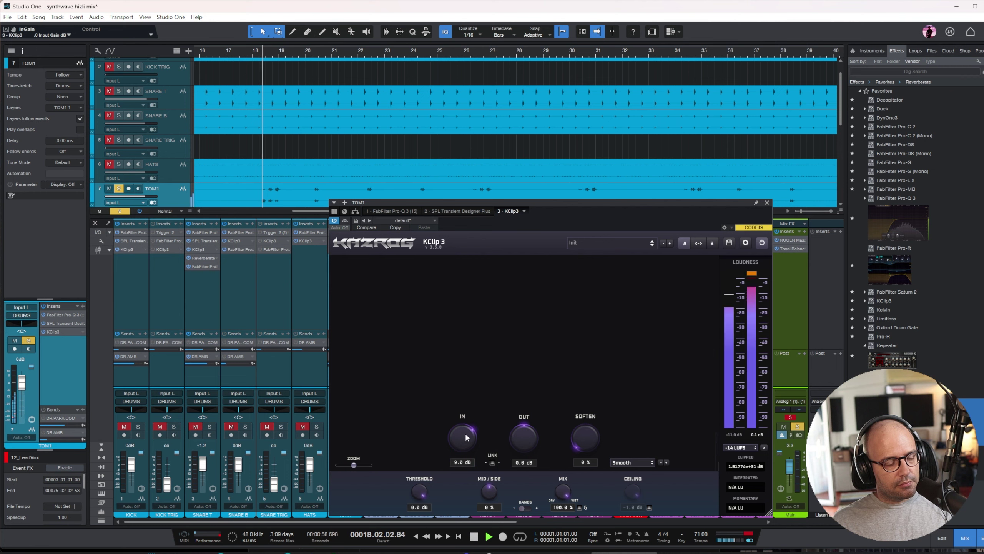
scroll(464, 438, "up", 3)
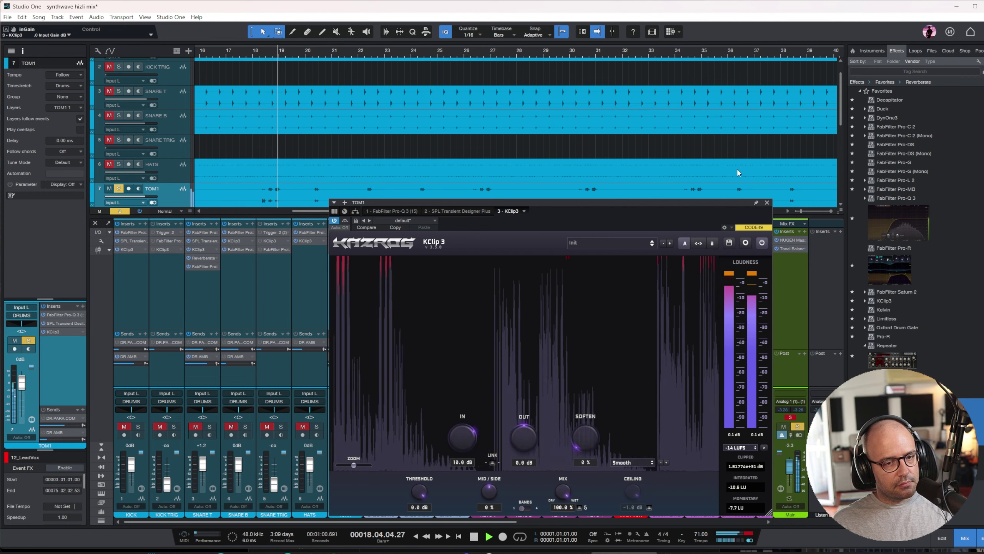
left_click(767, 203)
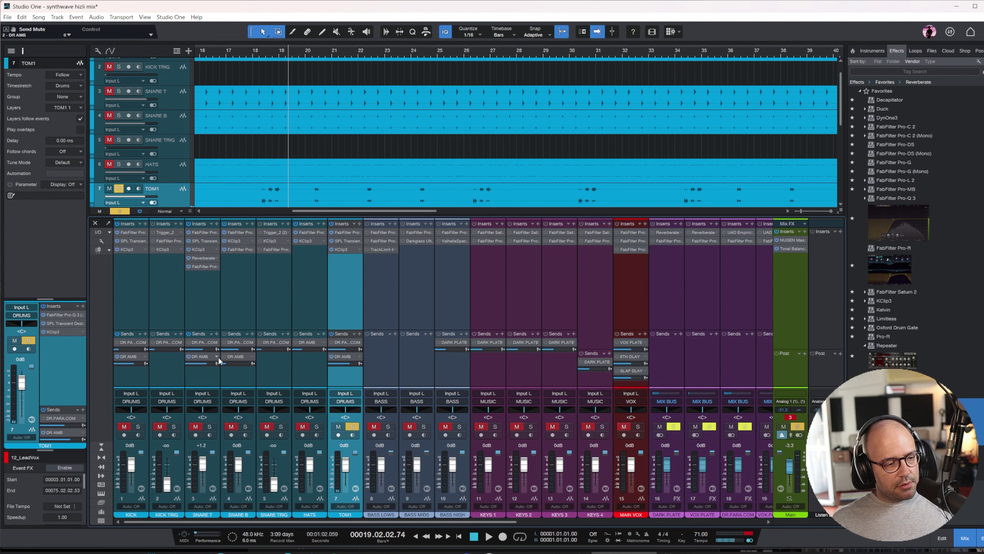
- Activate TOM1's sends, play from around bar 18, return to the full mix and raise the TOM1 fader to +0.8 dB
key("space")
key("w")
left_click(276, 54)
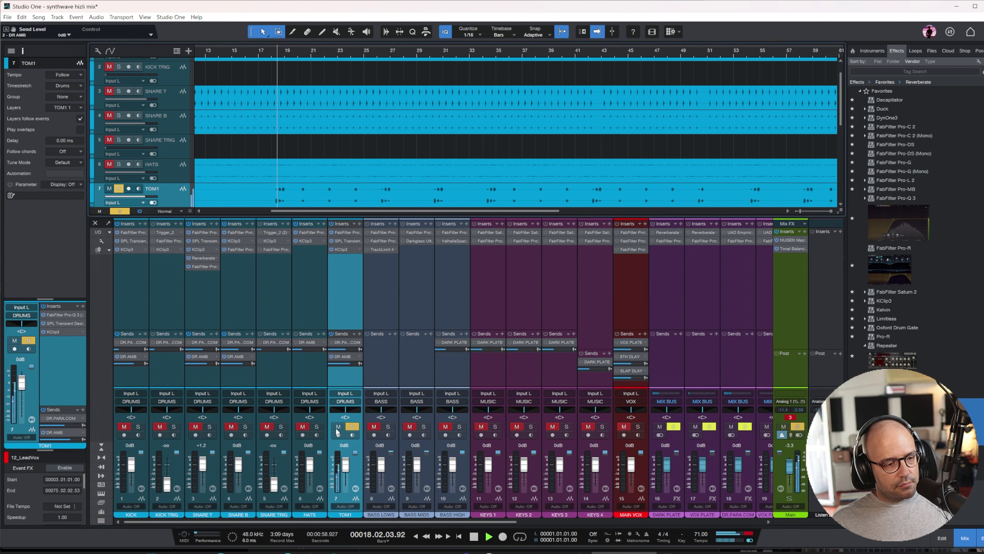
left_click(350, 426)
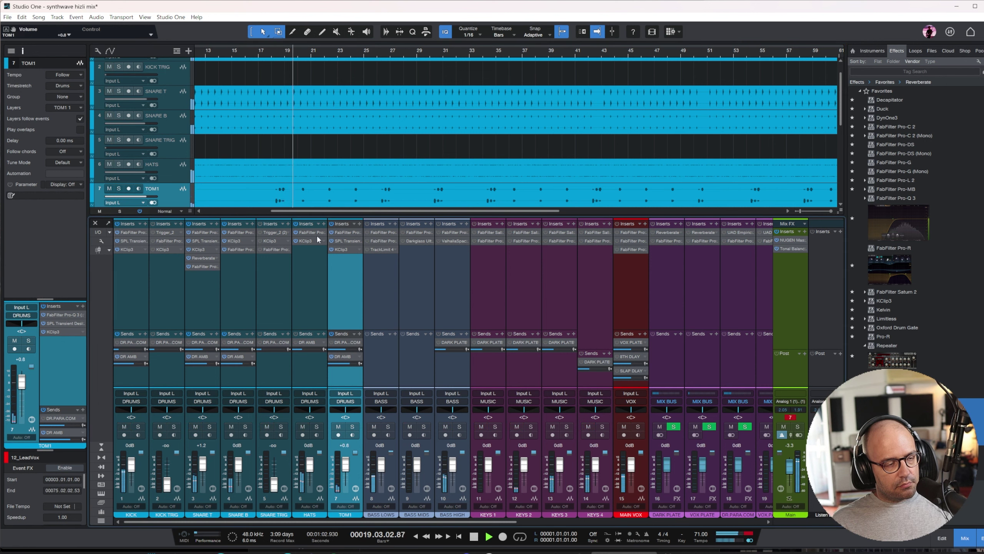
left_click(264, 53)
key("w")
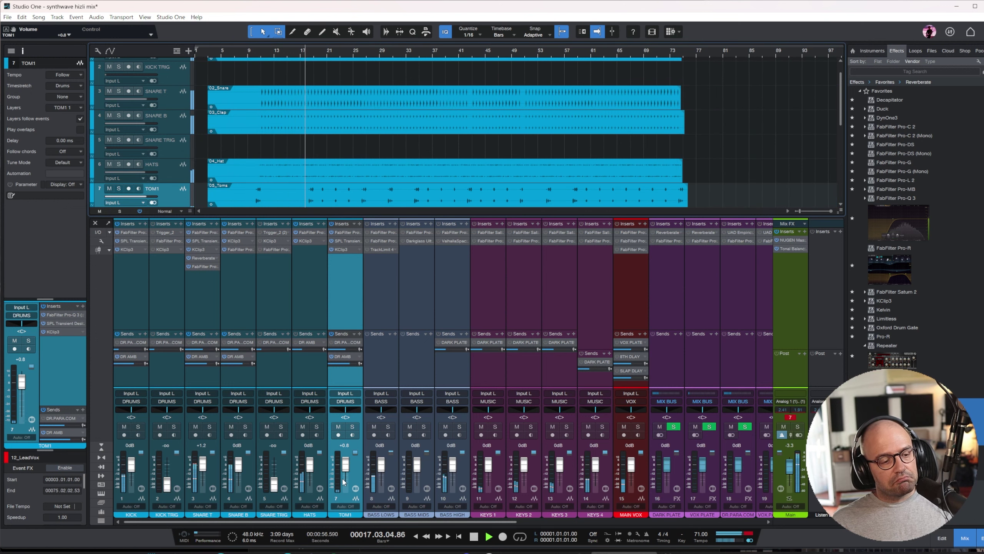
- Solo BASS HIGH with its inserts active and set its Pro-Q 3 low cut to 6 dB/oct at about 379 Hz
left_click_drag(385, 523, 396, 514)
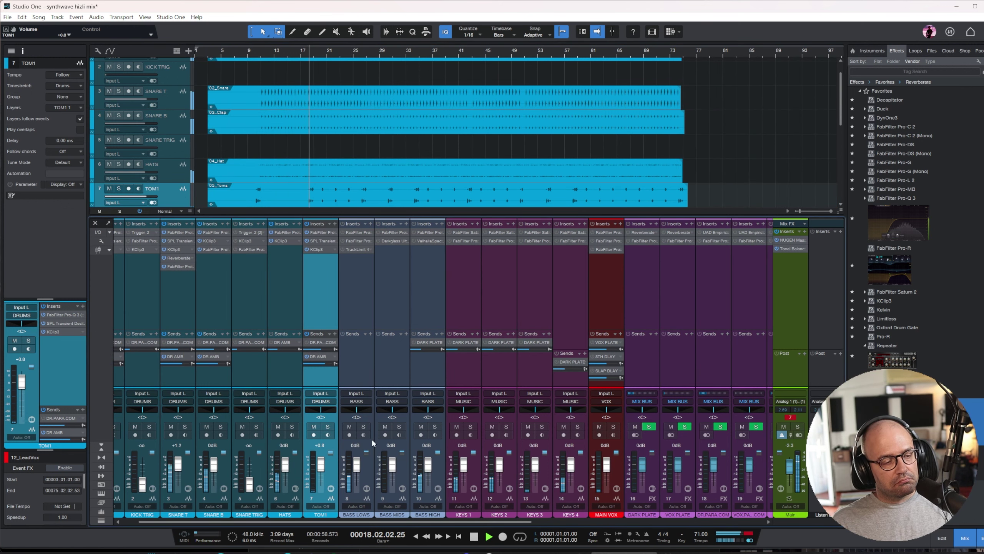
left_click(434, 426)
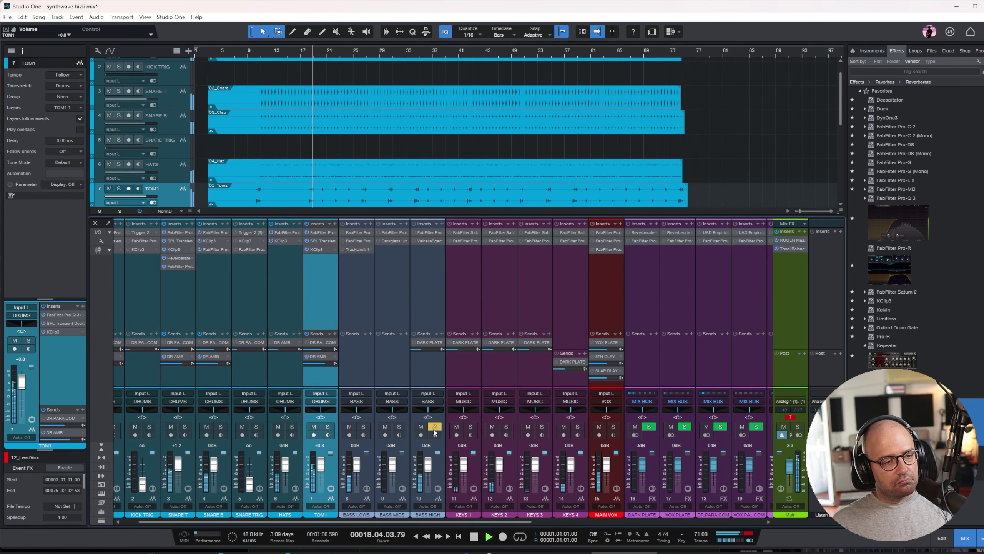
left_click(434, 292)
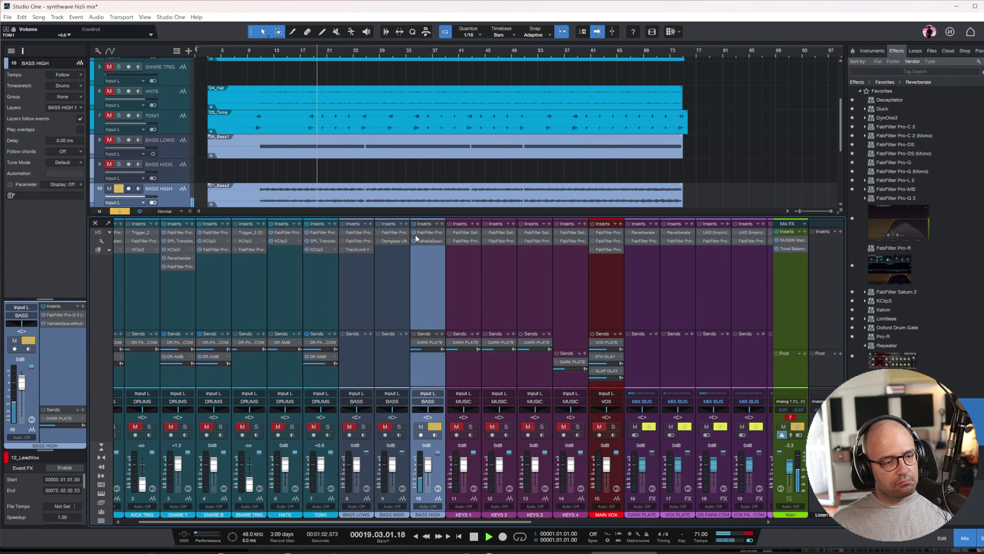
double_click(430, 233)
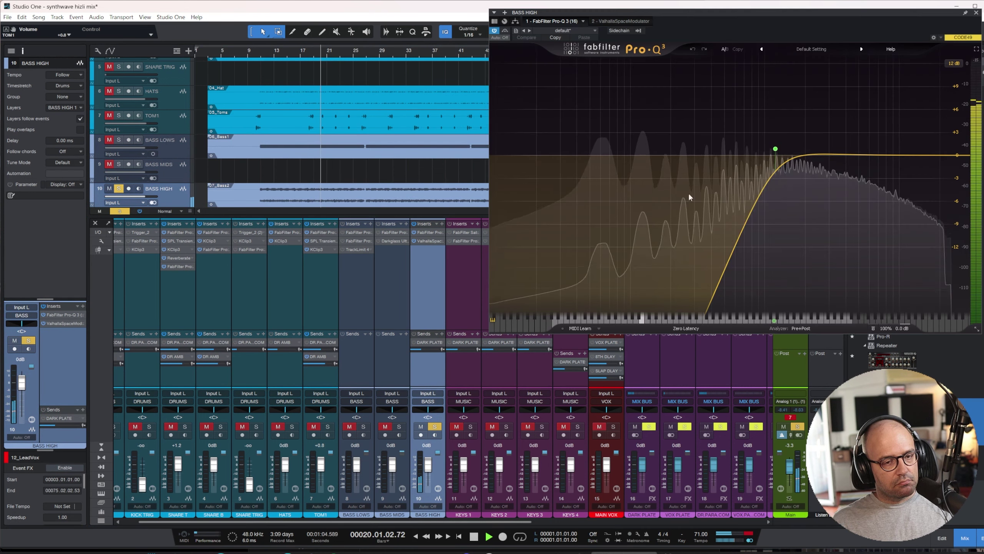
scroll(776, 152, "down", 1)
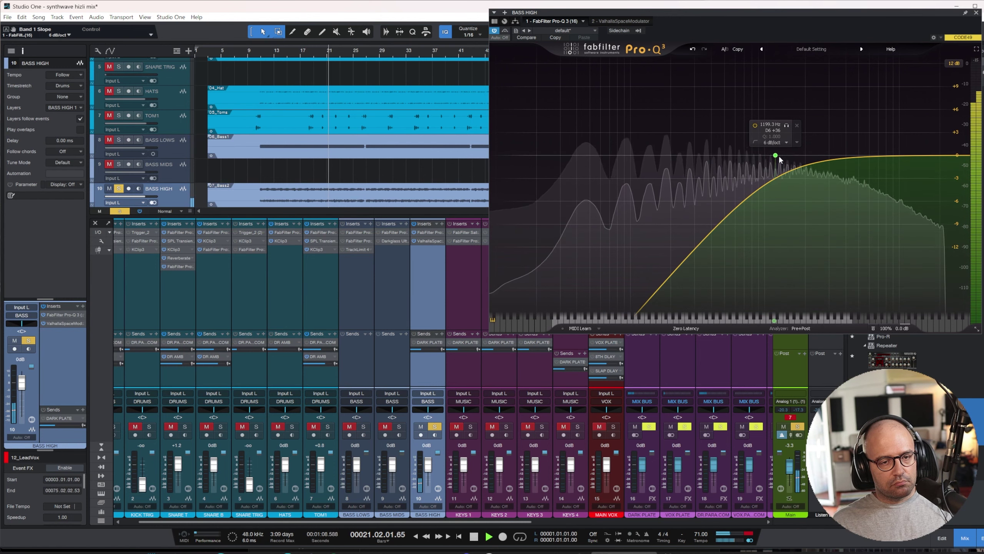
left_click_drag(780, 158, 711, 159)
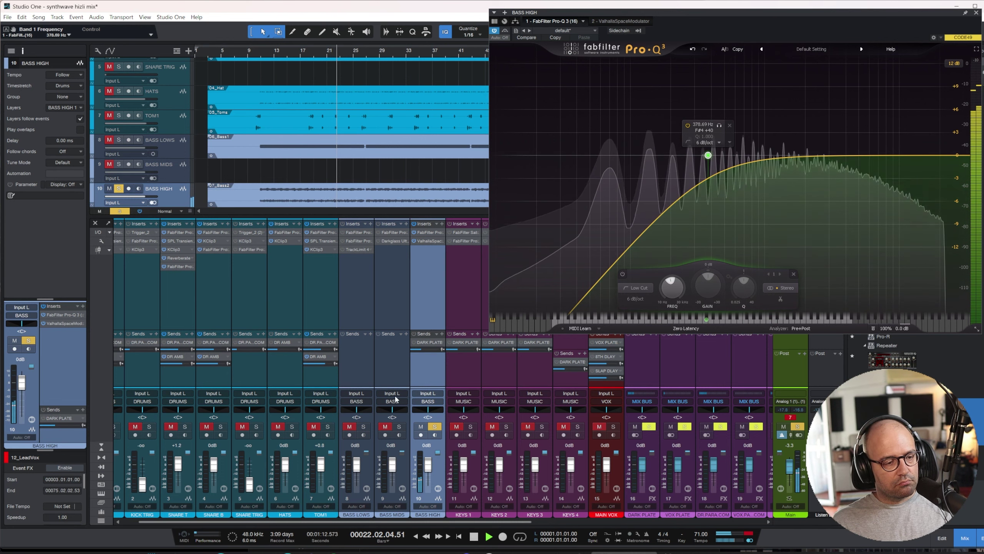
- Add BASS LOWS to the solo, activate its inserts and lower TrackLimit's threshold to -7.9 dB
left_click(363, 426)
left_click(366, 325)
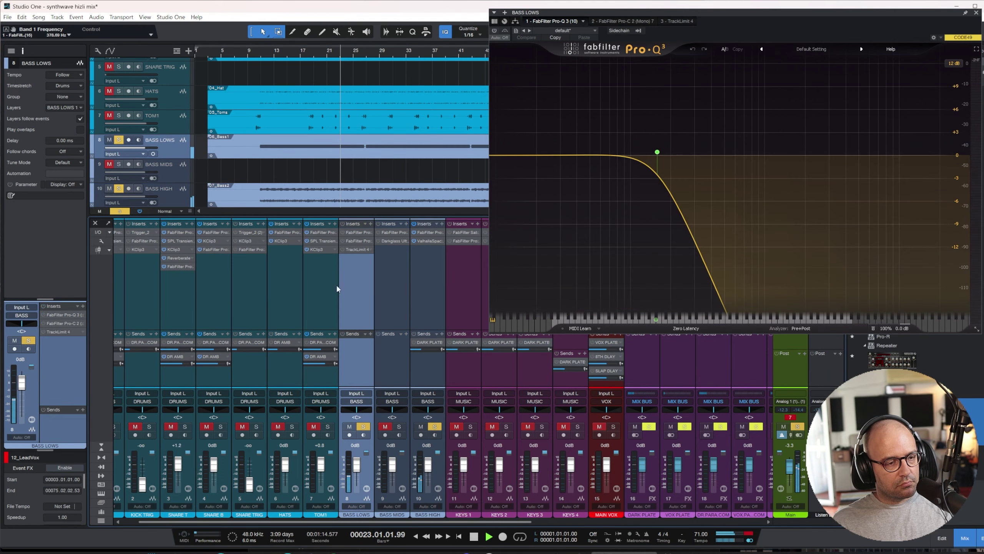
left_click(355, 249)
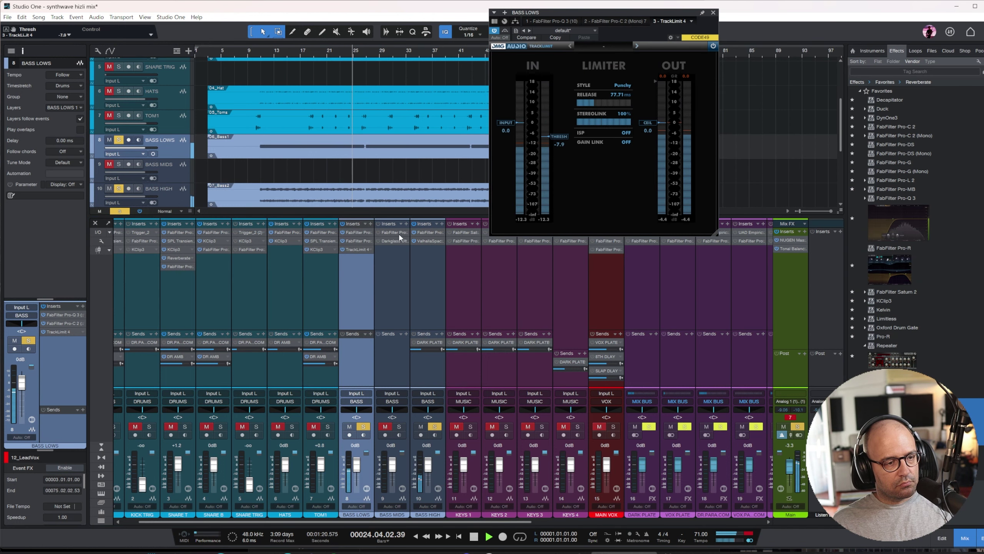
- Lower the Pro-C 2 threshold on BASS LOWS to about -16.5 dB and close the compressor
left_click(355, 241)
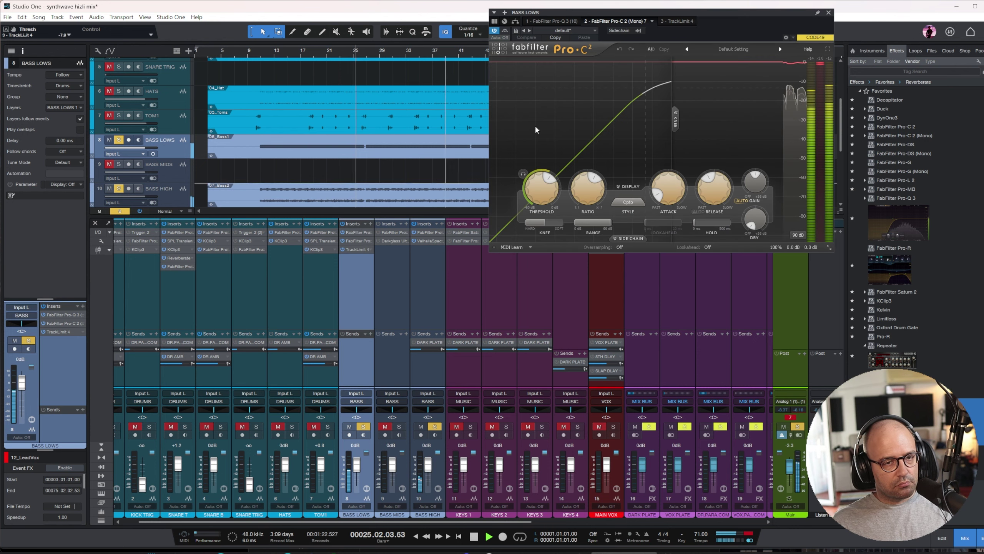
mouse_move(539, 188)
left_mouse_down()
mouse_move(538, 204)
mouse_move(538, 196)
left_mouse_up()
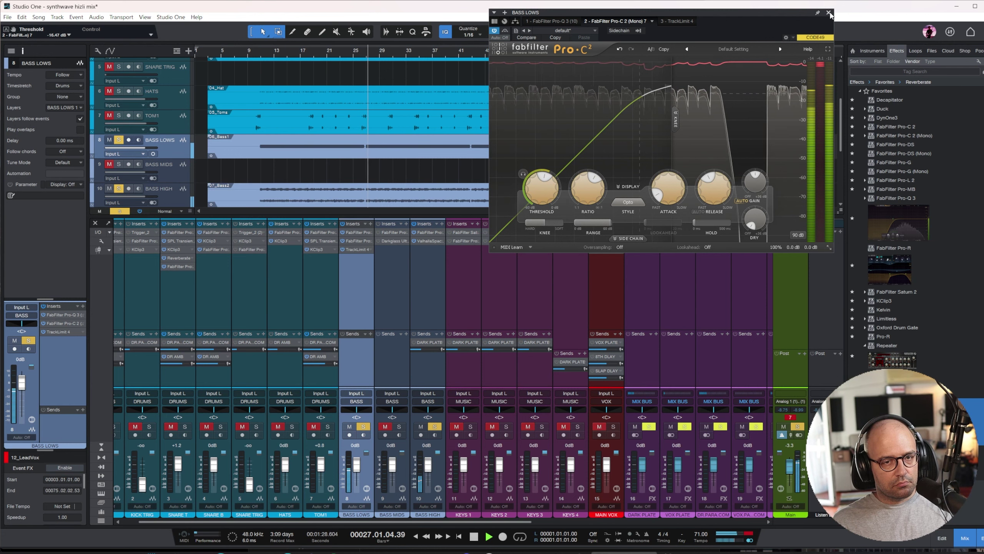
left_click(829, 13)
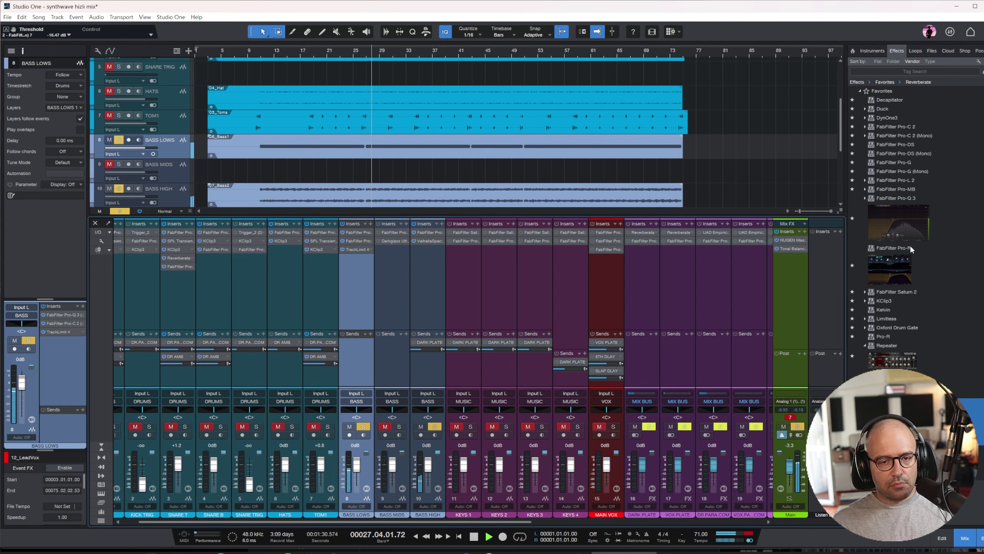
- Add a Pro-Q 3 after TrackLimit on BASS LOWS and cut about 6.9 dB at roughly 153 Hz with a bell band
left_click_drag(907, 239, 355, 272)
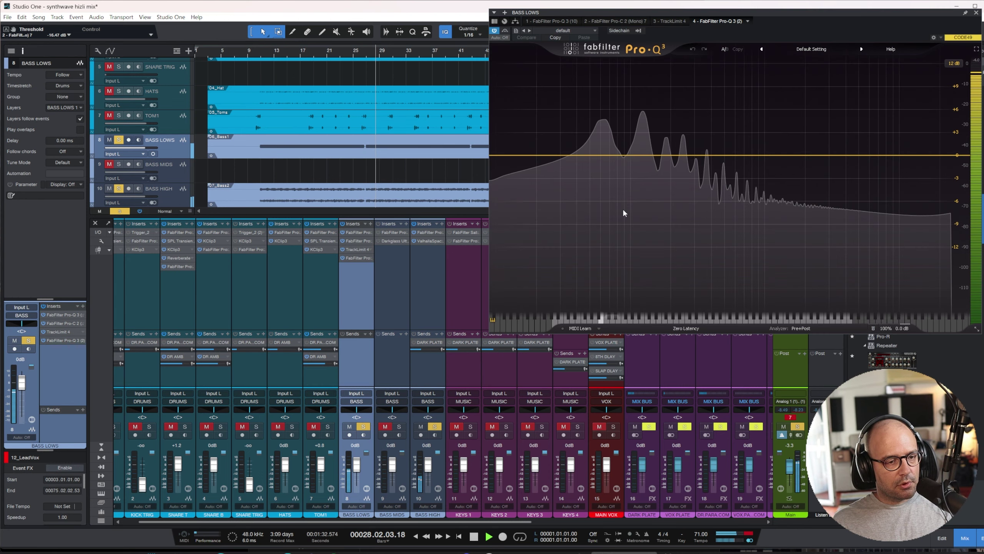
left_click_drag(670, 154, 656, 210)
key("space")
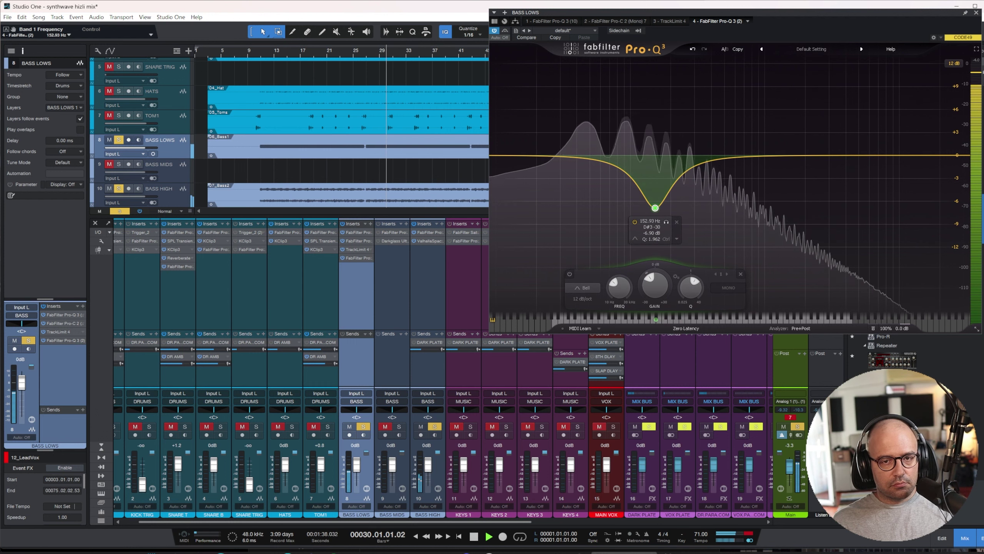
left_click(976, 13)
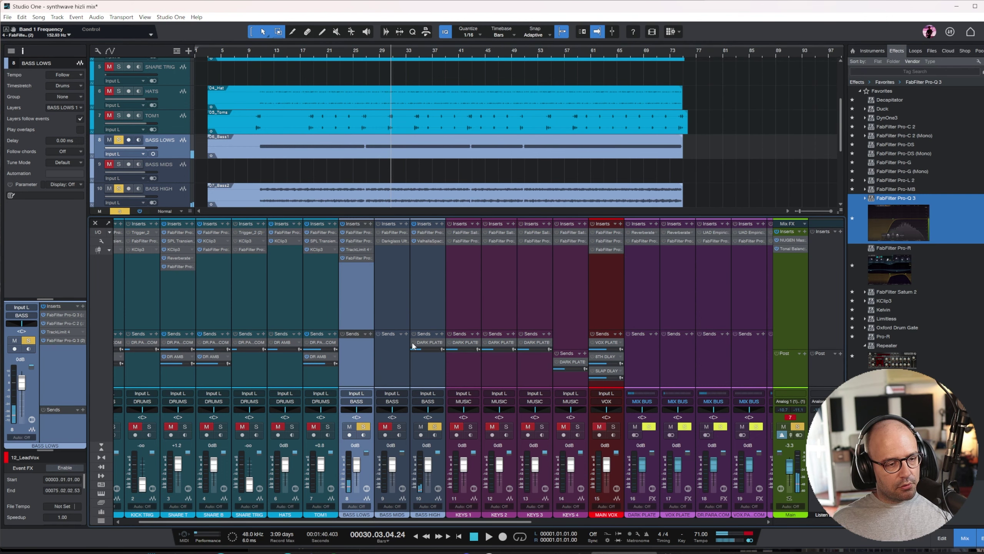
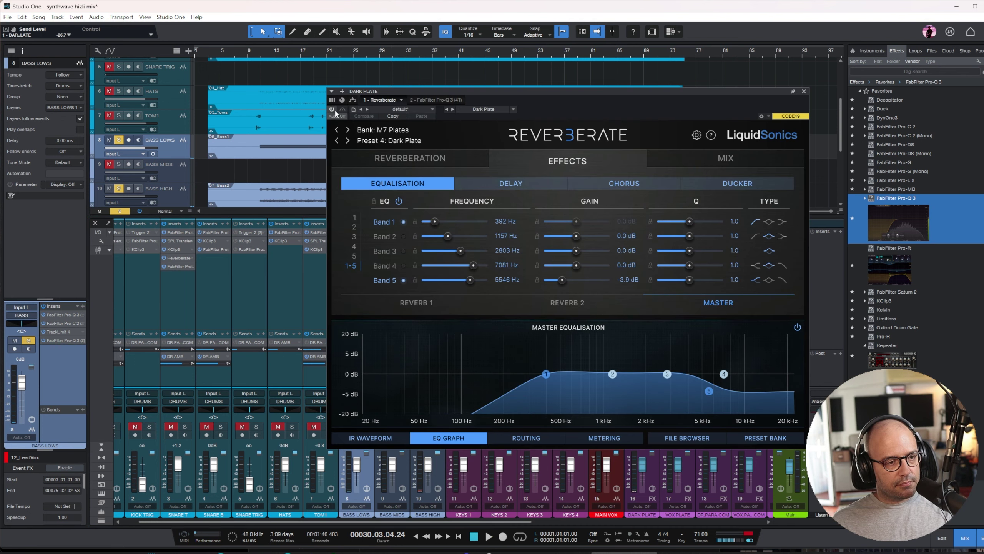
- Activate Reverberate on the DARK PLATE channel, clear the bass track solos and solo the DRUMS and BASS buses instead
left_click(804, 92)
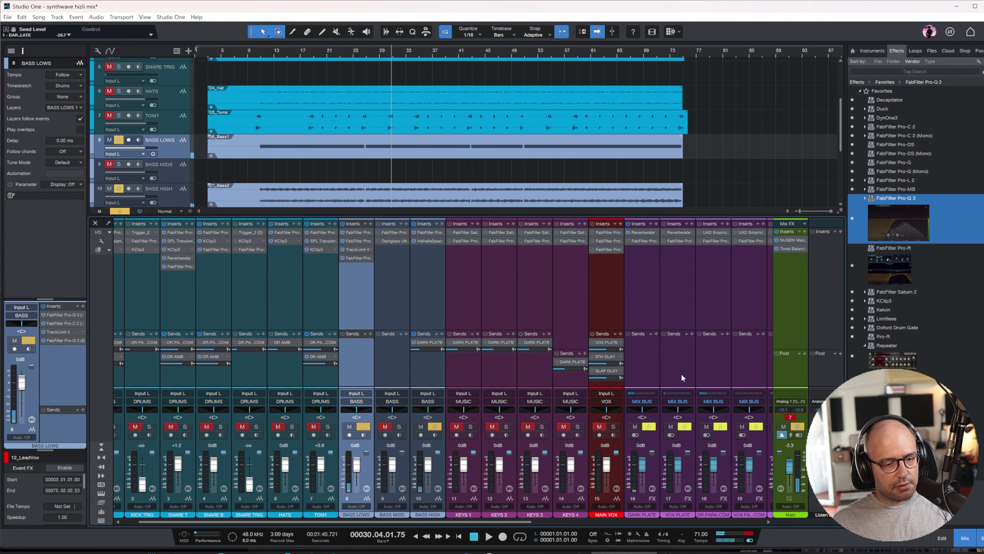
left_click(798, 426)
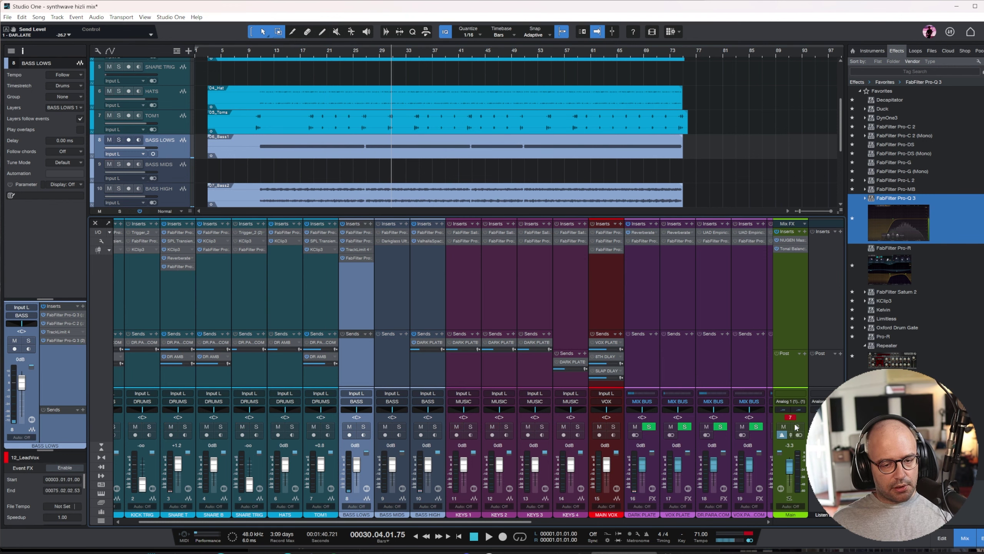
left_click_drag(434, 522, 750, 520)
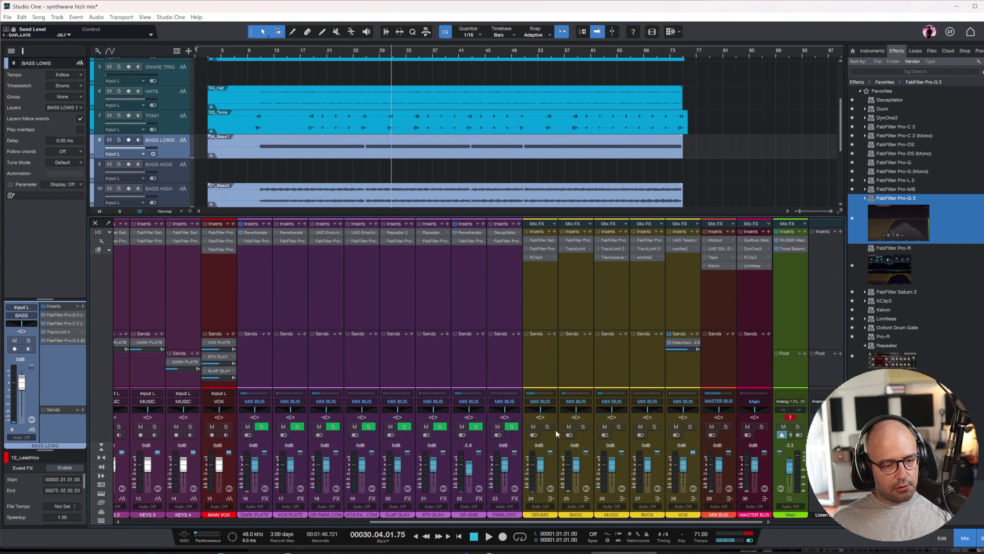
left_click(540, 339)
left_click(572, 347, "shift")
key("s")
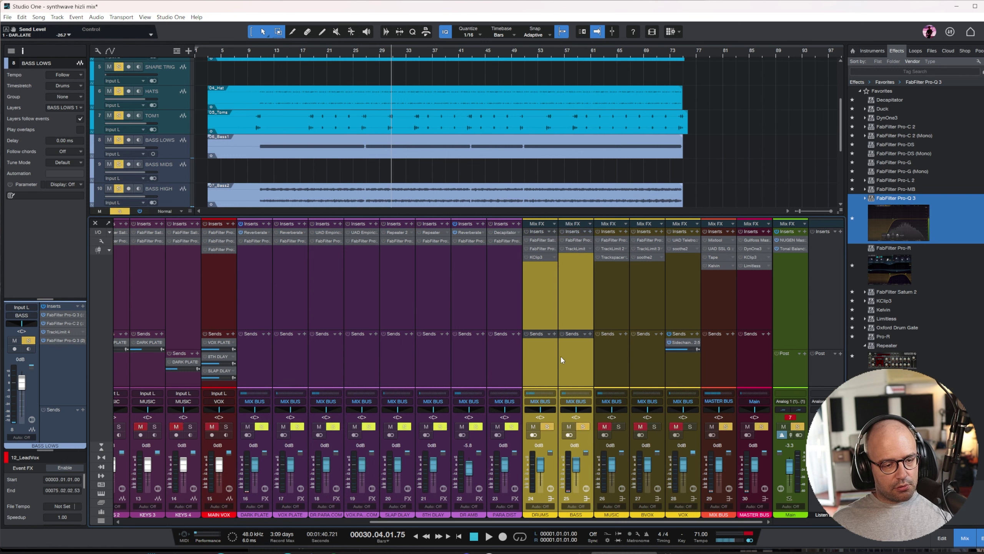
- Activate the DRUMS and BASS bus inserts, play, and set KClip 3 on DRUMS to -2.5 dB input with linked output gain
left_click(526, 232)
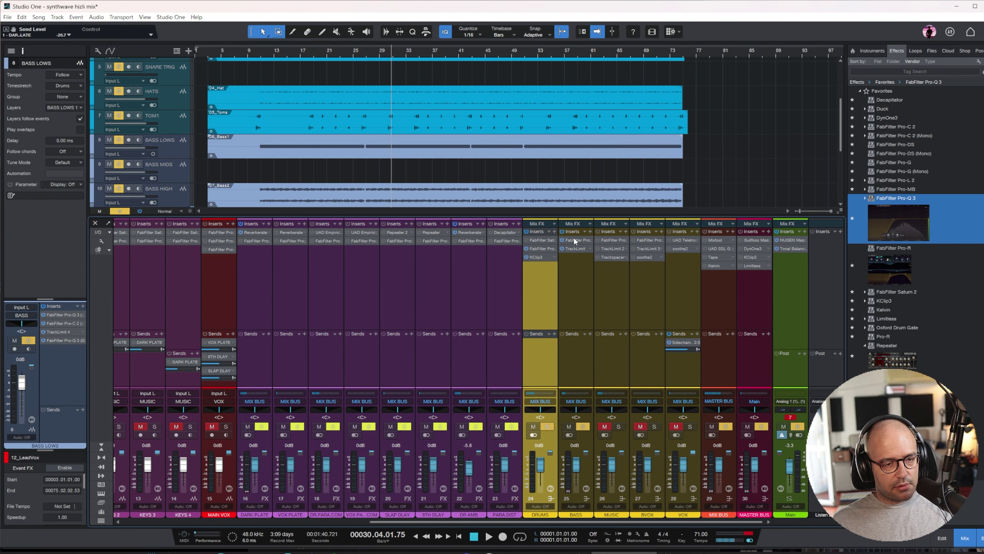
key("space")
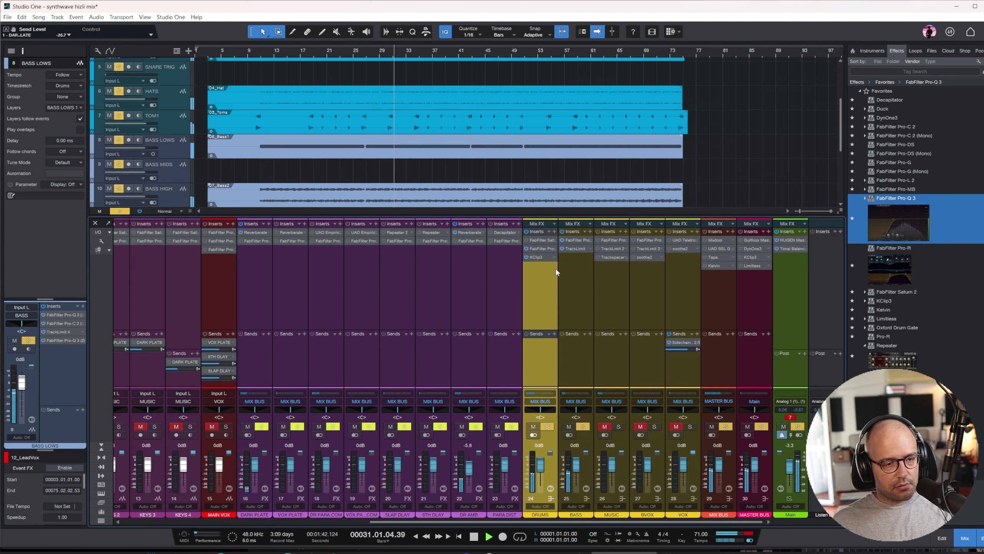
left_click(545, 257)
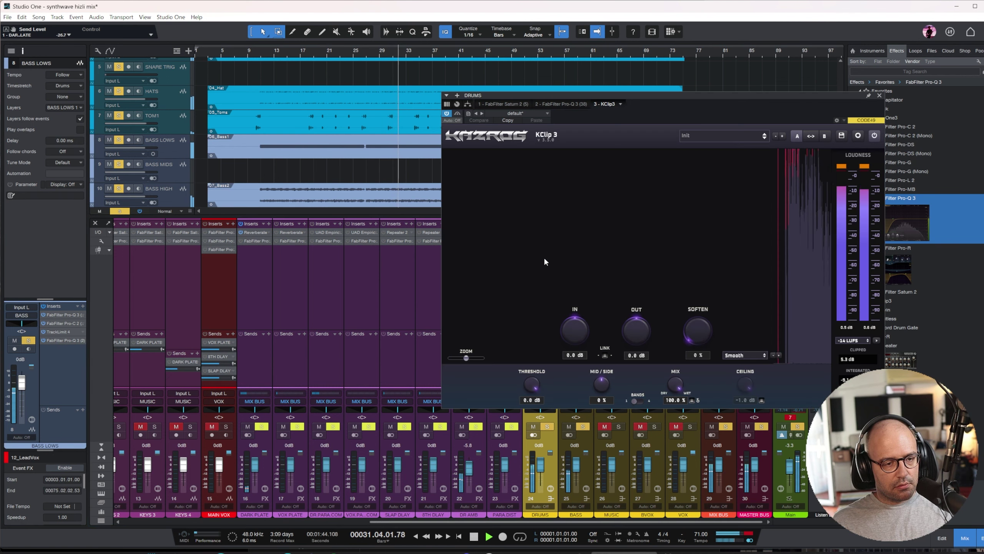
left_click(605, 355)
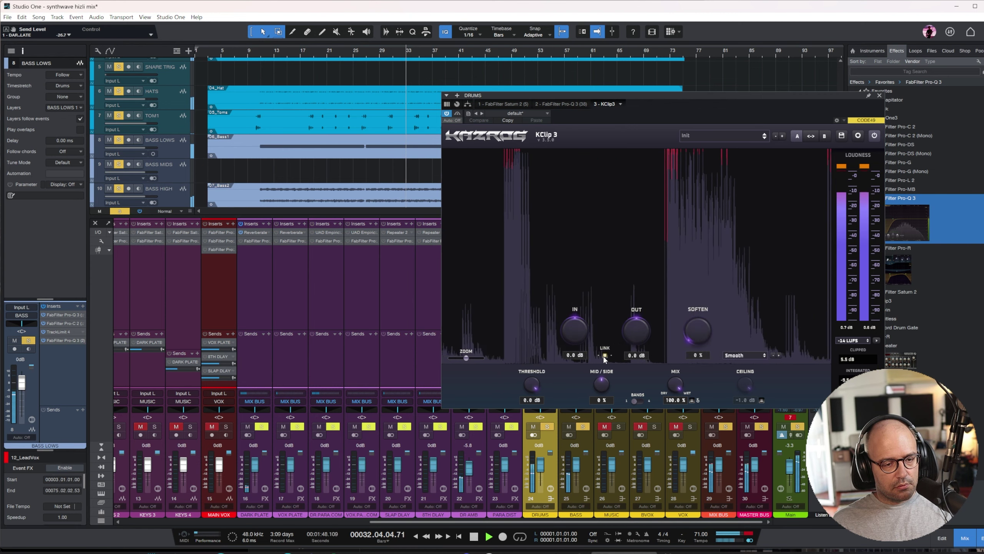
left_click_drag(580, 336, 578, 347)
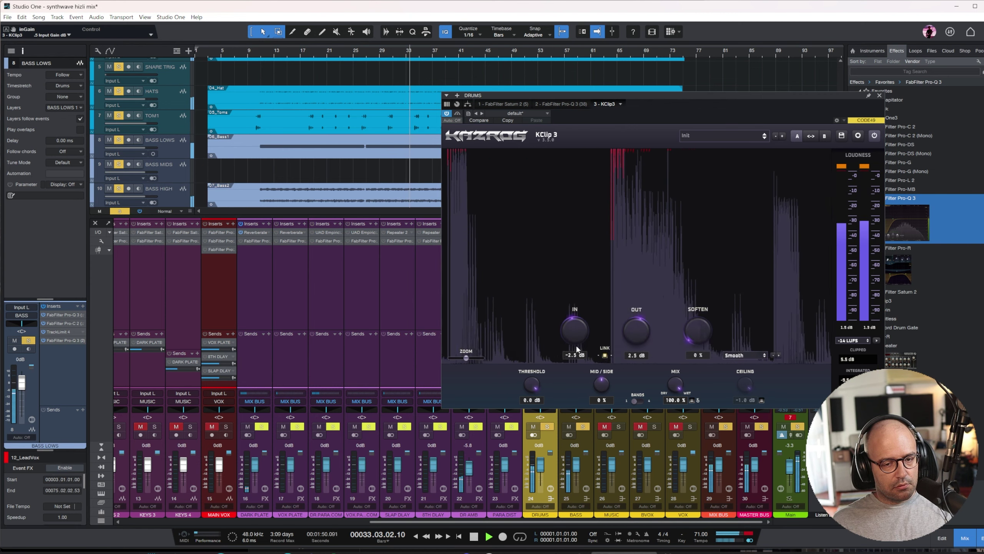
left_click(862, 360)
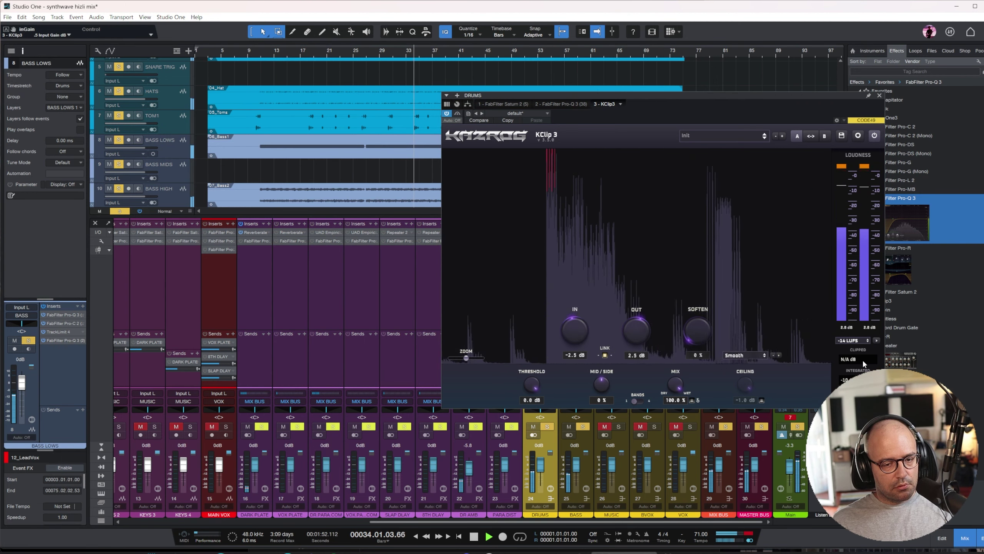
left_click(879, 96)
left_click(561, 298)
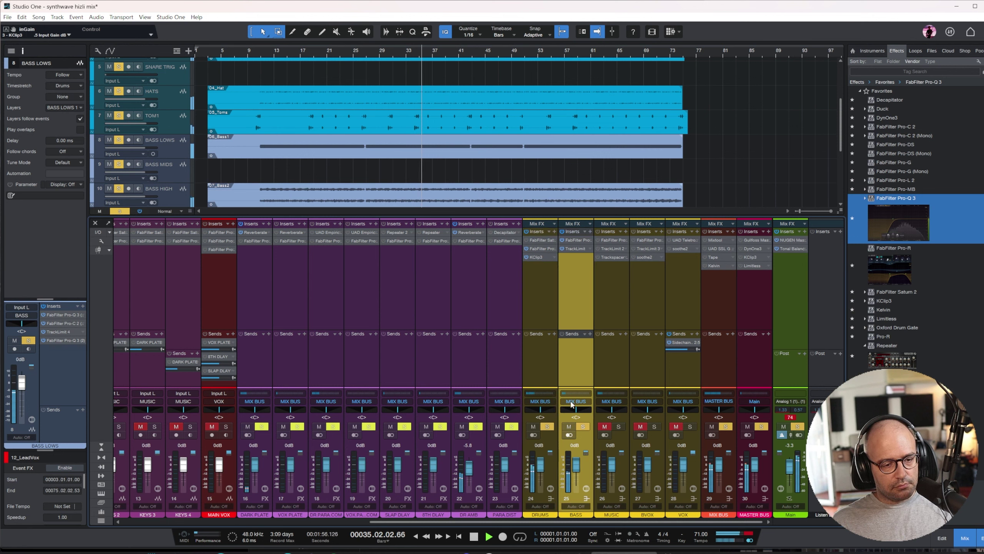
- Set the TrackLimit threshold on the BASS bus to -7.4 dB and close the limiter
left_click(576, 248)
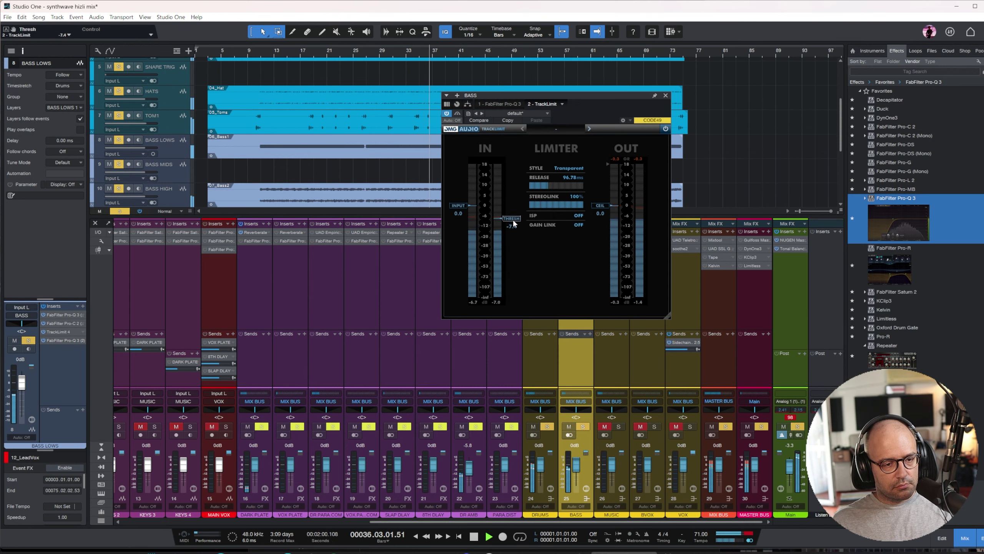
left_click(666, 95)
- Toggle the ValhallaSpaceModulator insert on BASS HIGH and adjust the track's fader to -0.8 dB while playing
left_click_drag(558, 521, 357, 521)
key("space")
left_click(394, 257)
left_click(365, 240)
left_click(413, 57)
key("space")
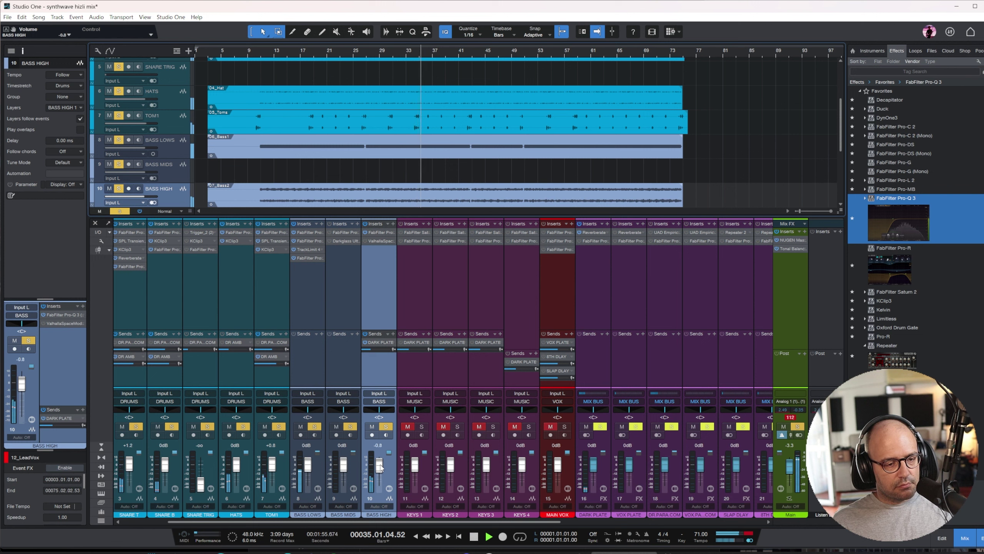
key("space")
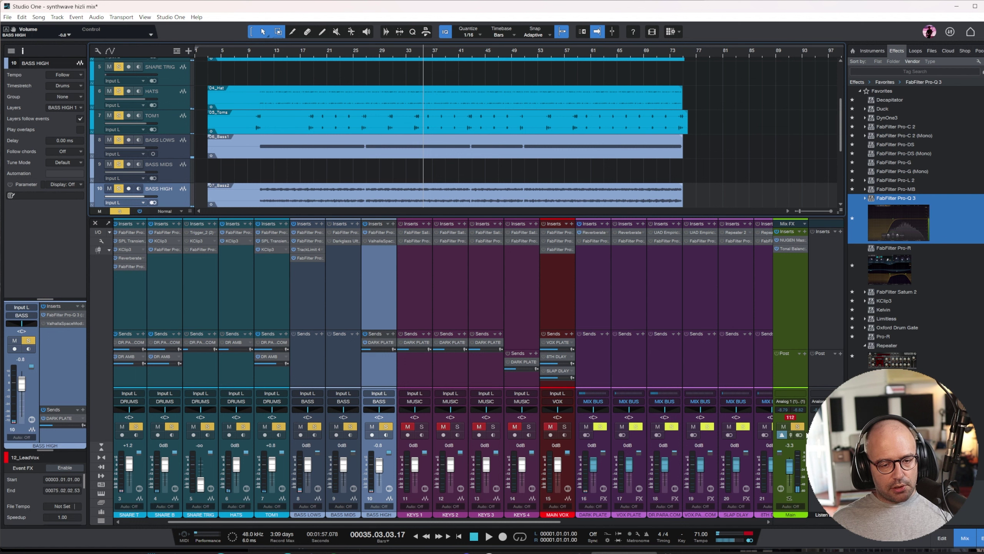
- Clear all solos, solo the KEYS 1 track and play it from about bar 27
left_click(799, 428)
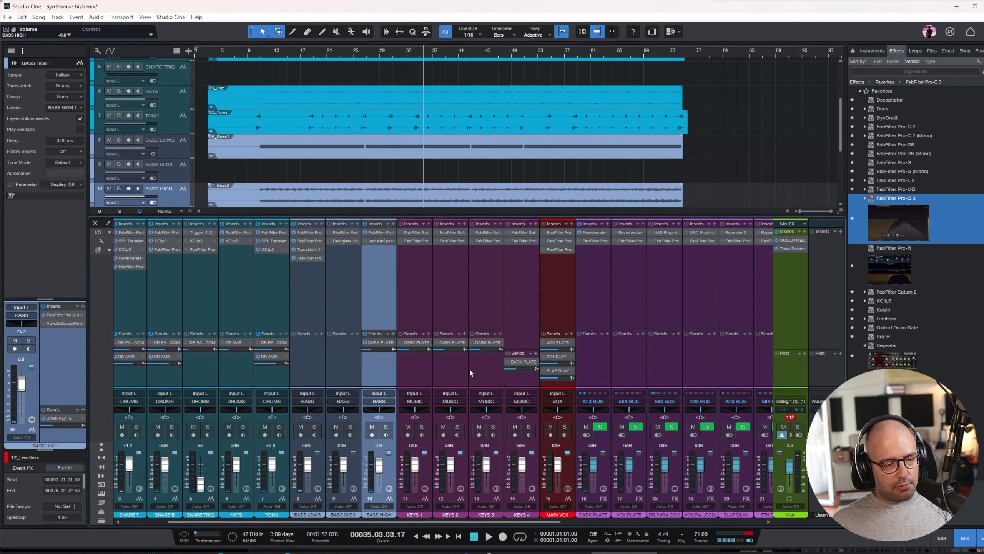
left_click(415, 289)
key("s")
key("space")
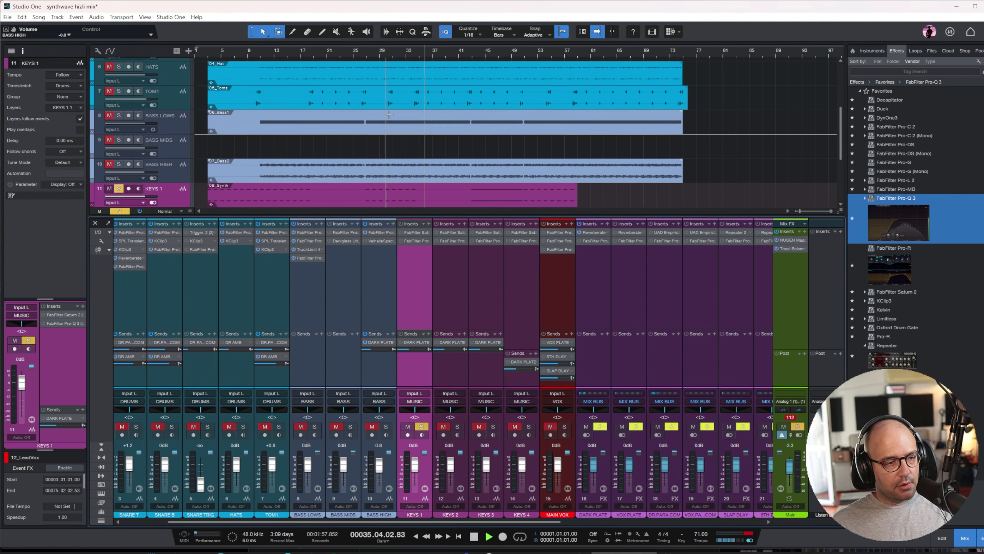
left_click(368, 53)
- Activate the KEYS 1 inserts and move the Pro-Q 3 low cut to about 278 Hz
left_click(402, 225)
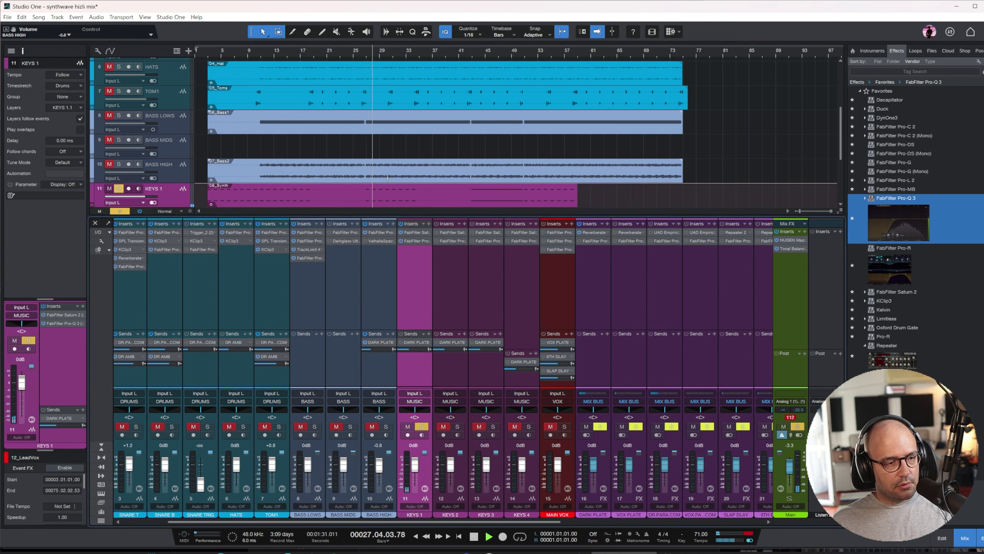
left_click(414, 239)
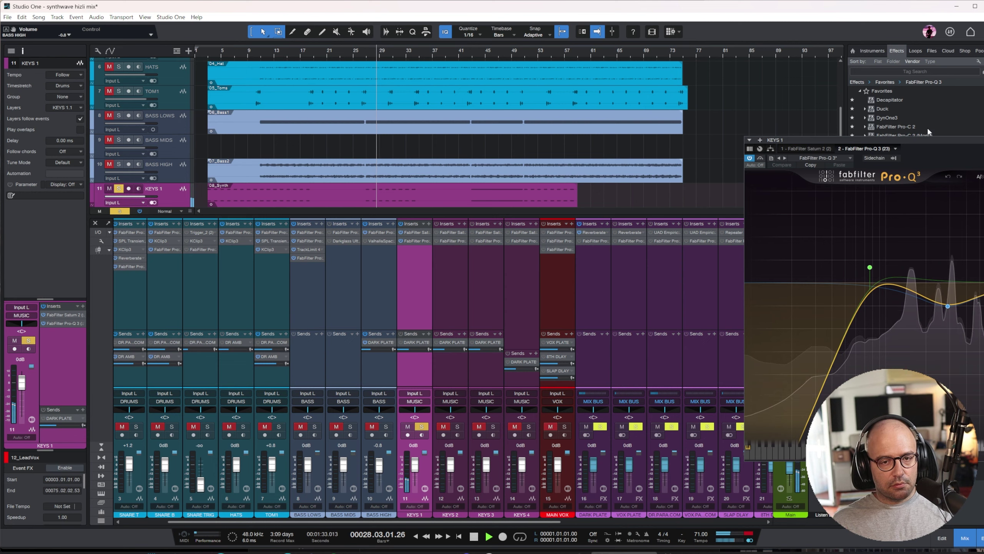
left_click_drag(930, 138, 502, 132)
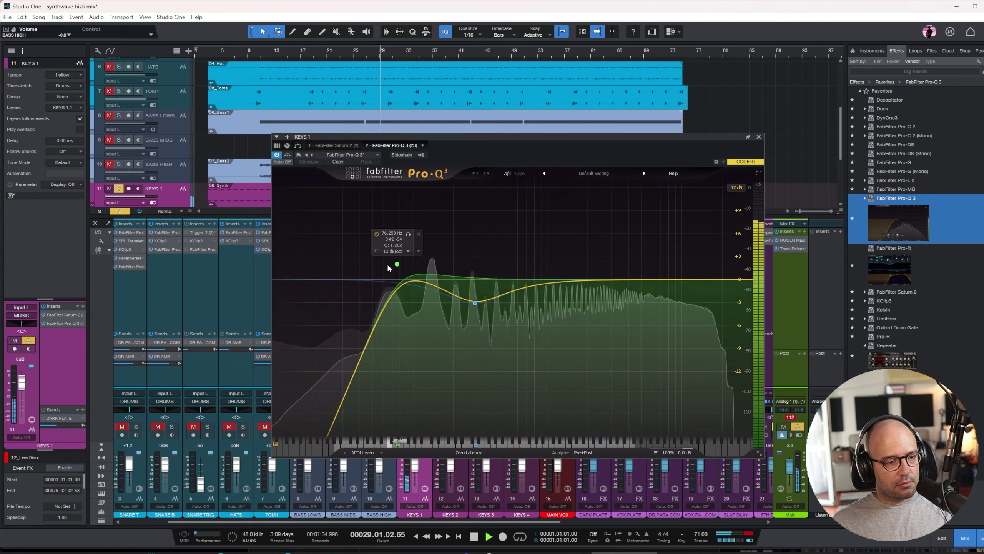
left_click_drag(397, 264, 472, 272)
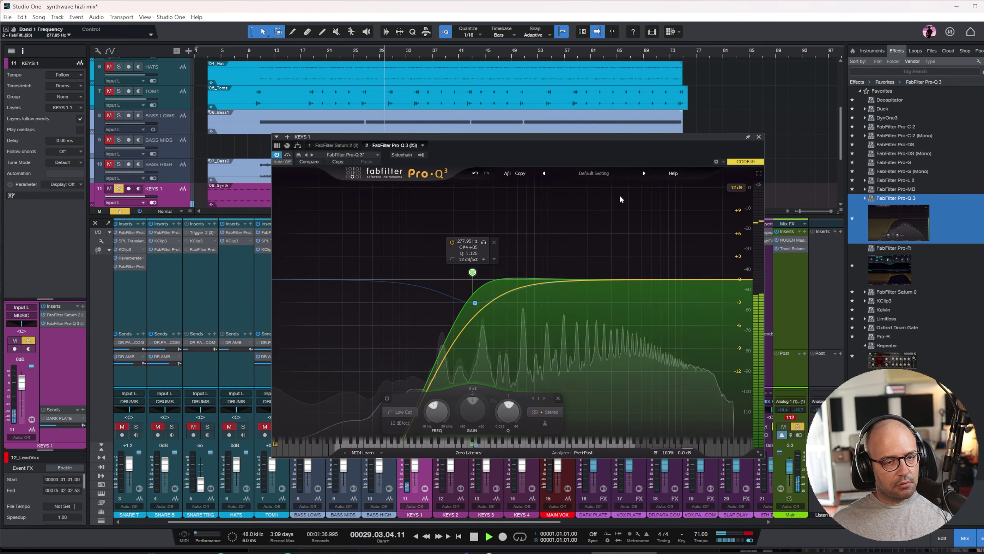
key("space")
left_click(758, 137)
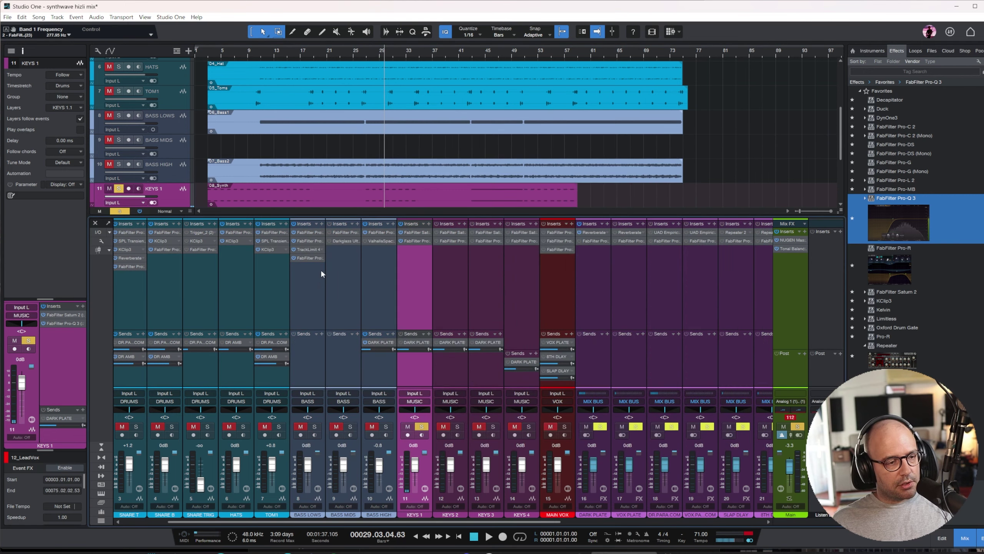
- Copy ValhallaSpaceModulator from BASS HIGH to KEYS 1 and lower its mix to 48.8 %
left_click_drag(383, 240, 404, 254)
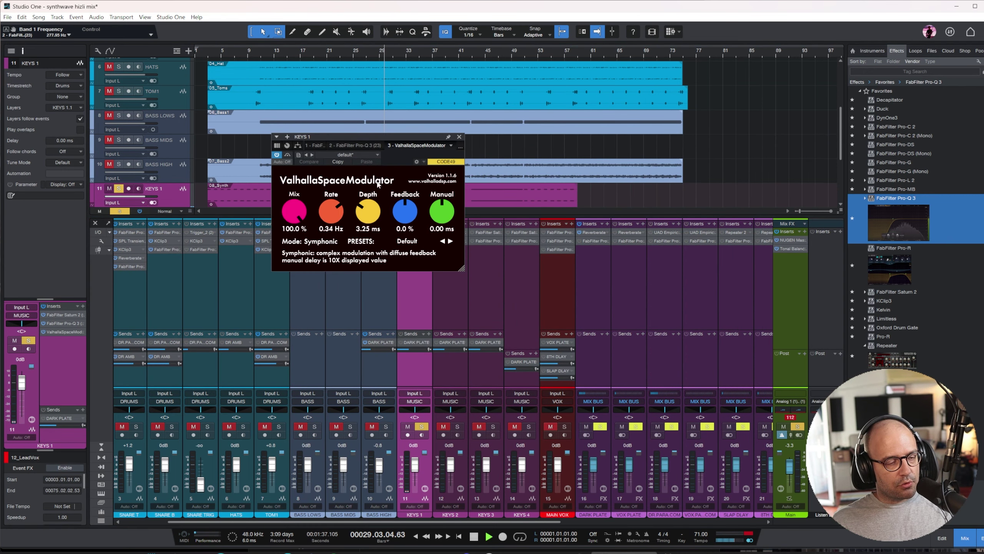
left_click(458, 137)
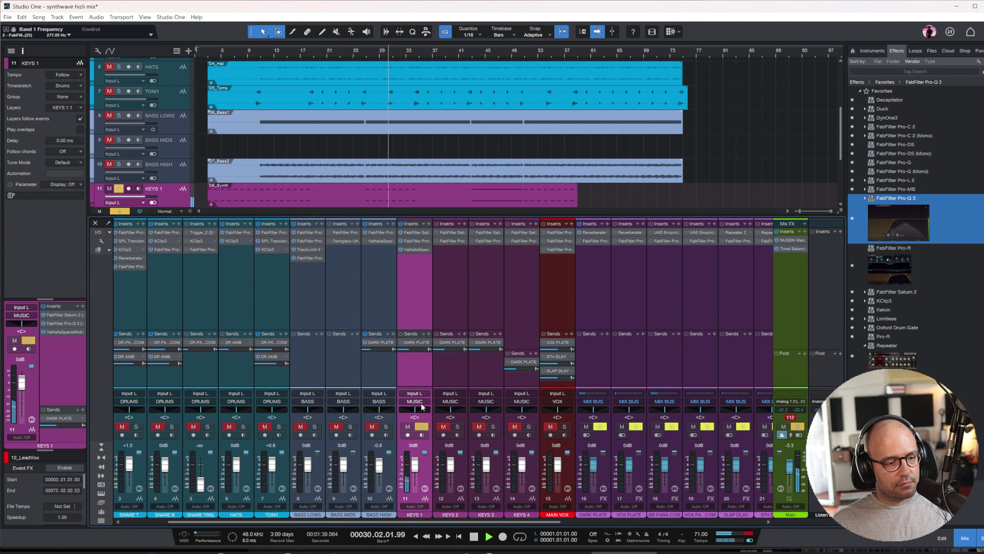
left_click(412, 250)
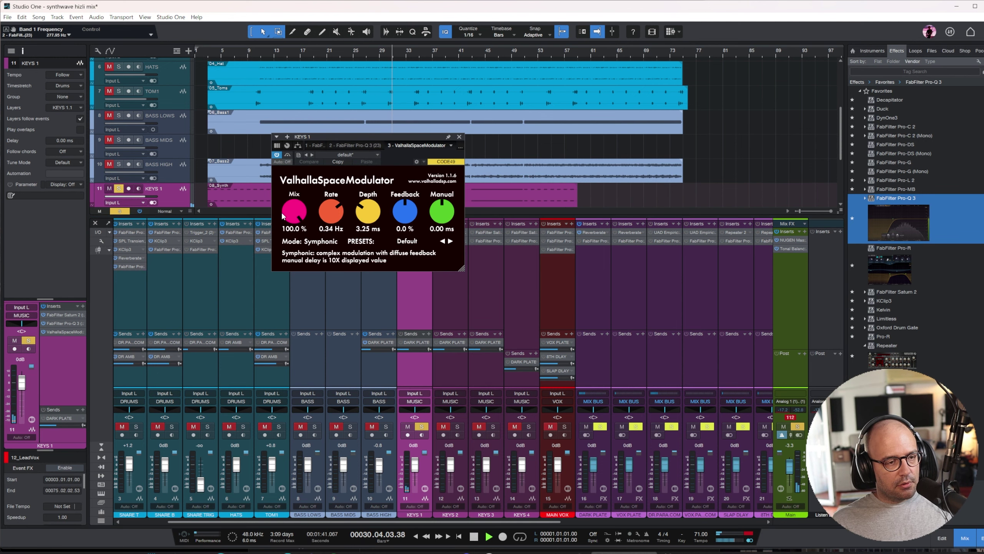
left_click_drag(283, 216, 293, 274)
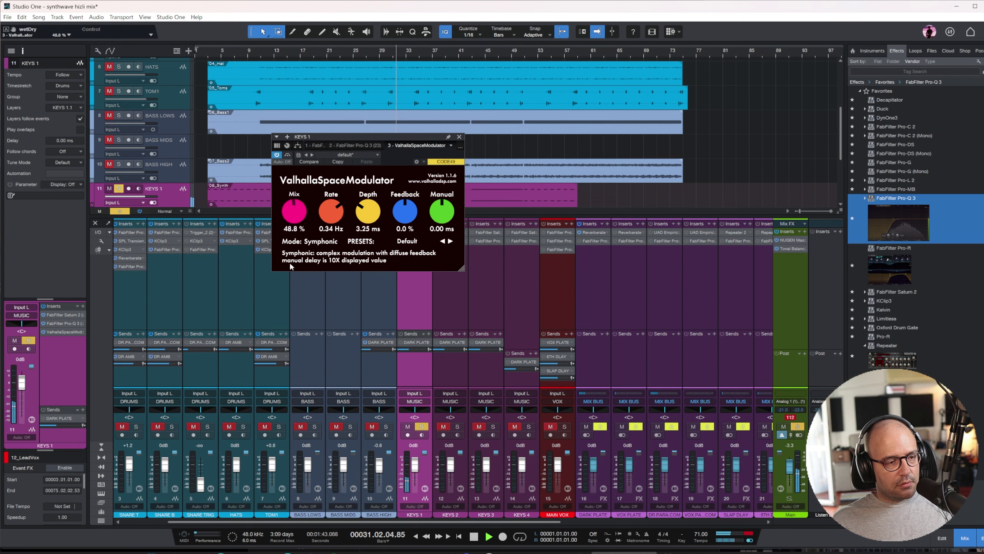
left_click(459, 137)
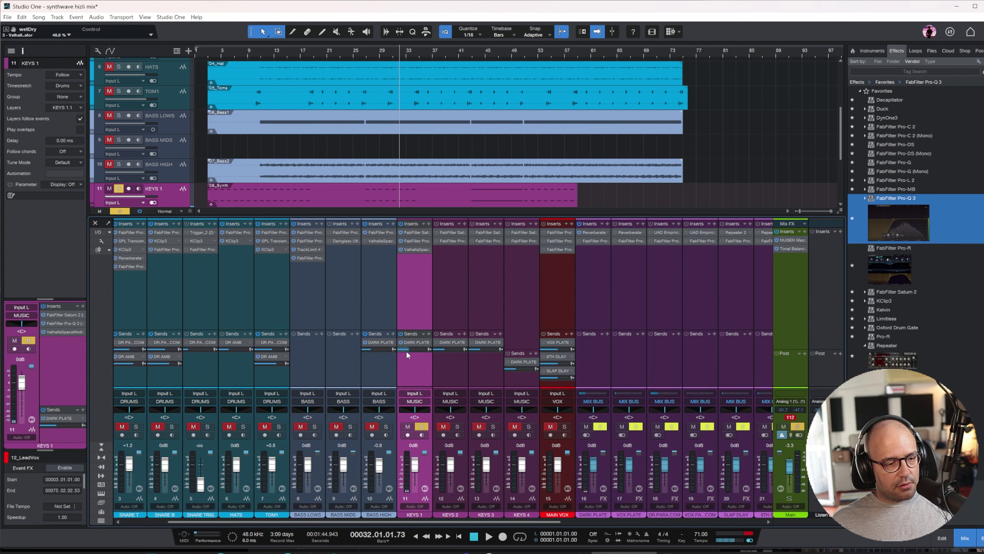
- Add a send from KEYS 1 to the 8TH DLAY effect channel
left_click(429, 333)
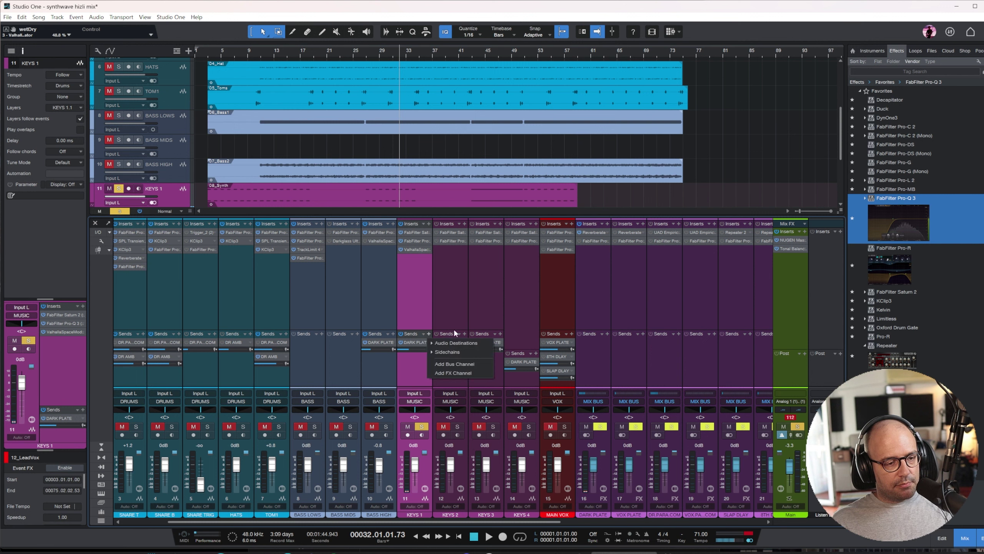
left_click(456, 343)
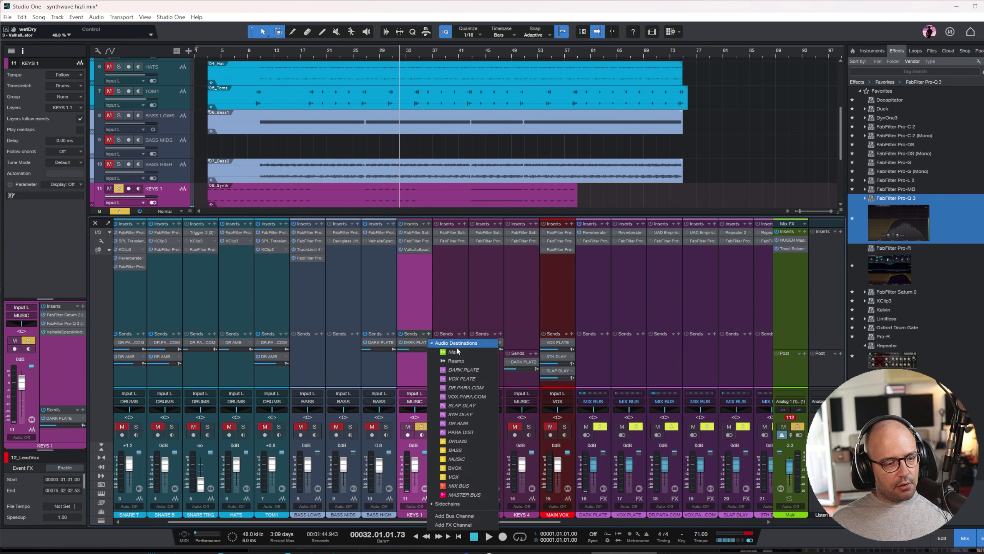
left_click(478, 416)
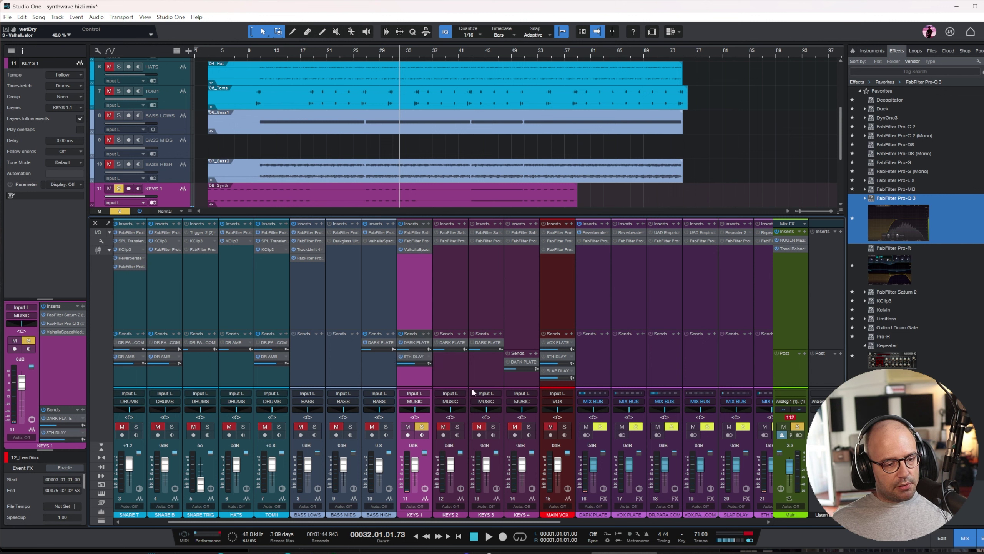
- Set the Repeater feedback on 8TH DLAY to 55% and raise the KEYS 1 fader to +1.2 dB
double_click(410, 357)
key("space")
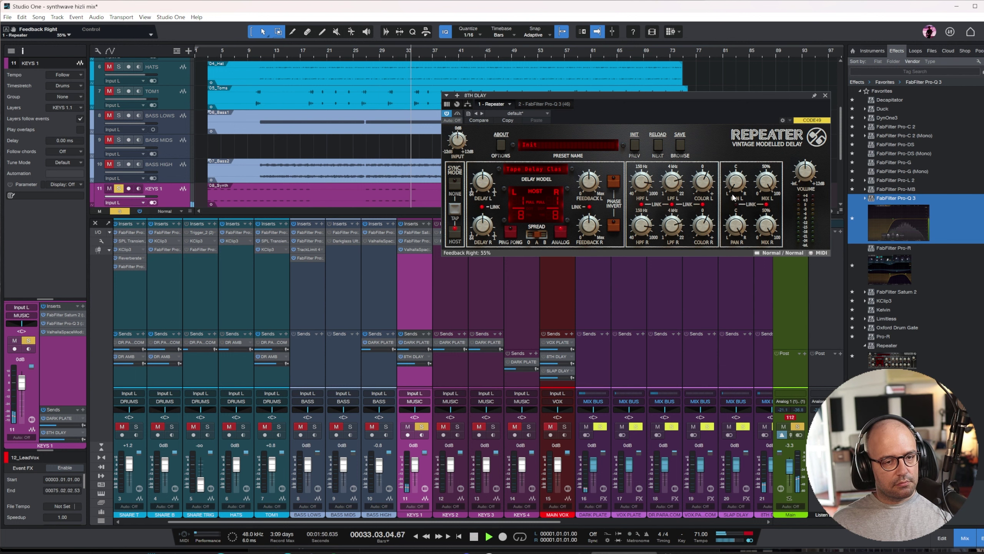
left_click(825, 95)
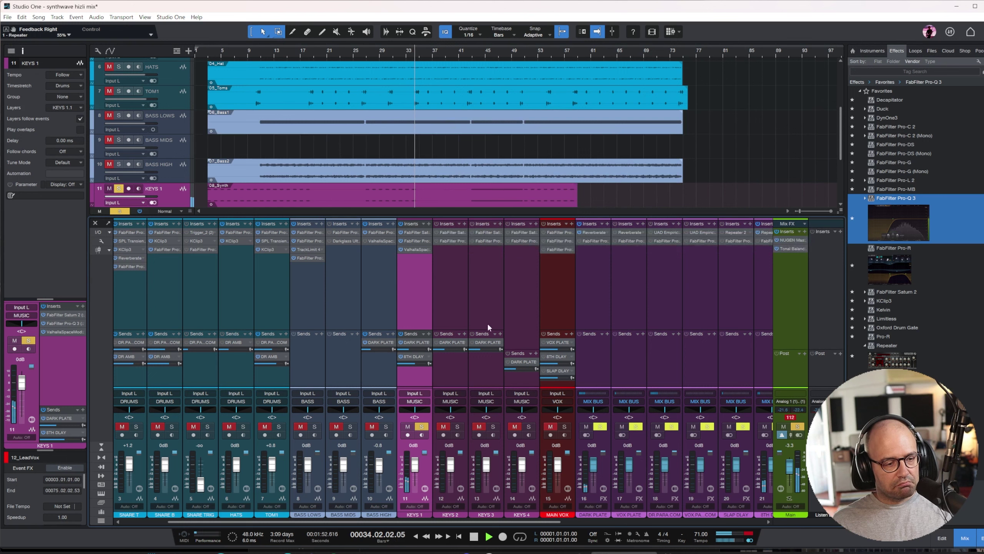
left_click_drag(415, 459, 415, 458)
key("space")
- Solo KEYS 2 instead of KEYS 1 and play it from about bar 31
left_click(423, 426)
left_click(458, 426)
left_click(455, 274)
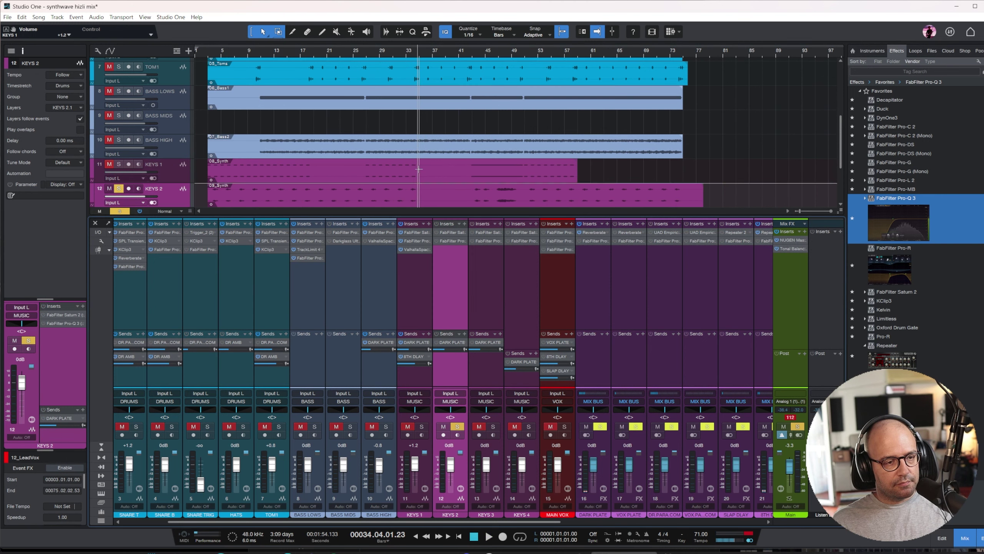
left_click_drag(394, 50, 398, 56)
key("space")
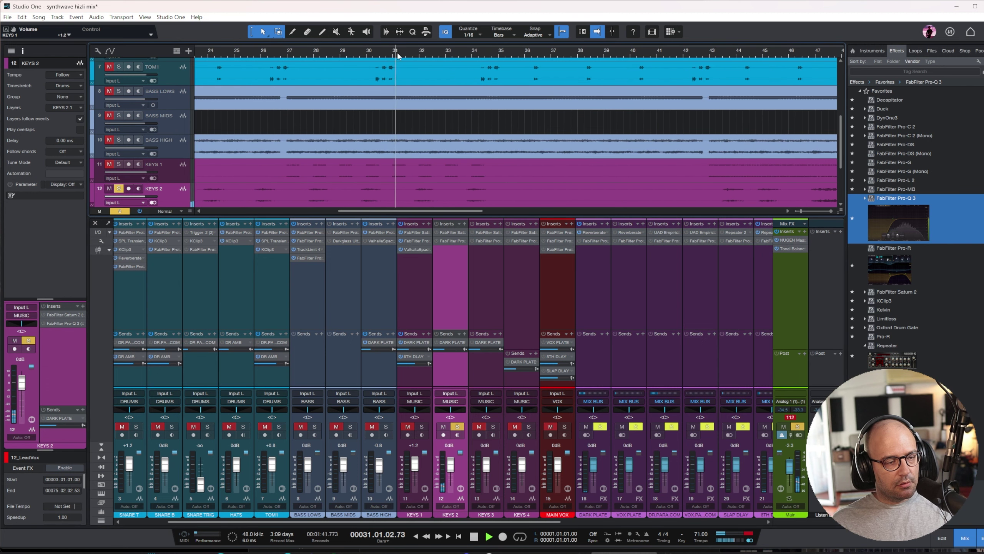
key("w")
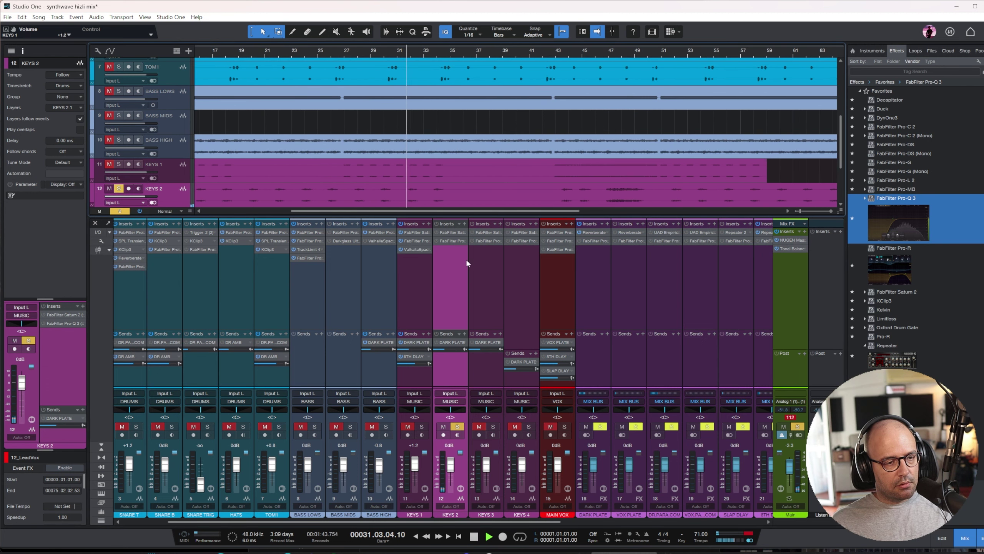
- In the KEYS 2 Pro-Q 3, set a 6 dB/oct low cut at about 474 Hz and boost about 4 dB near 7.7 kHz
left_click(451, 240)
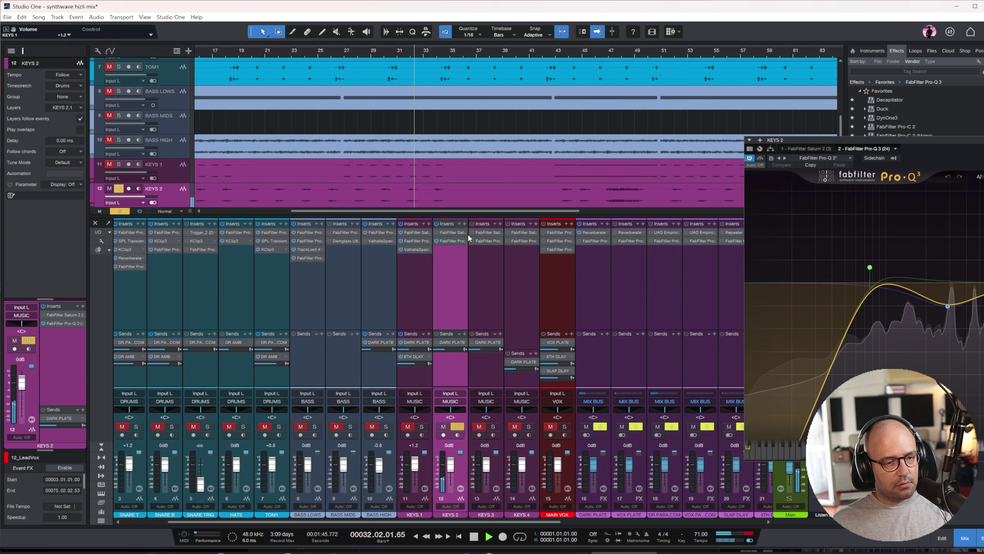
left_click_drag(843, 141, 554, 143)
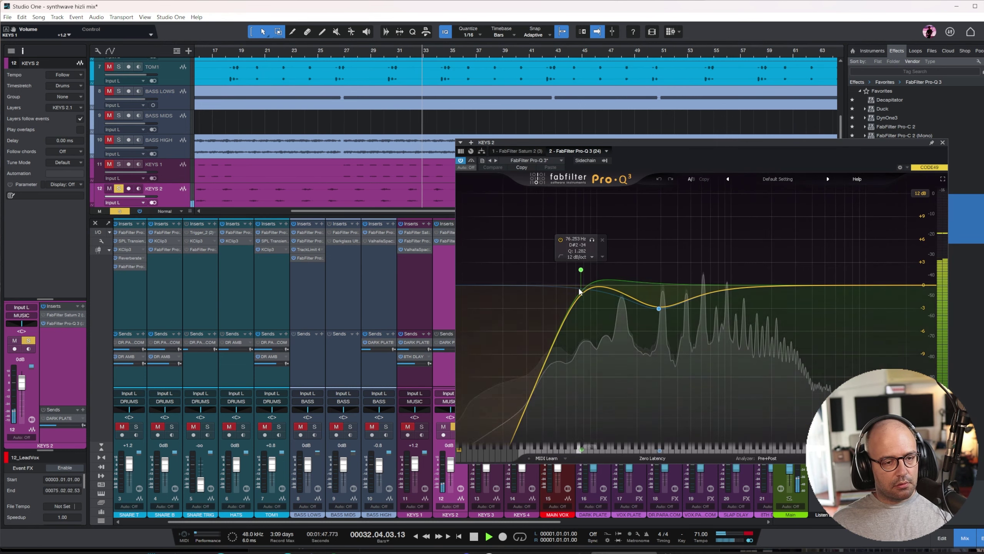
left_click_drag(580, 272, 690, 286)
scroll(677, 286, "down", 1)
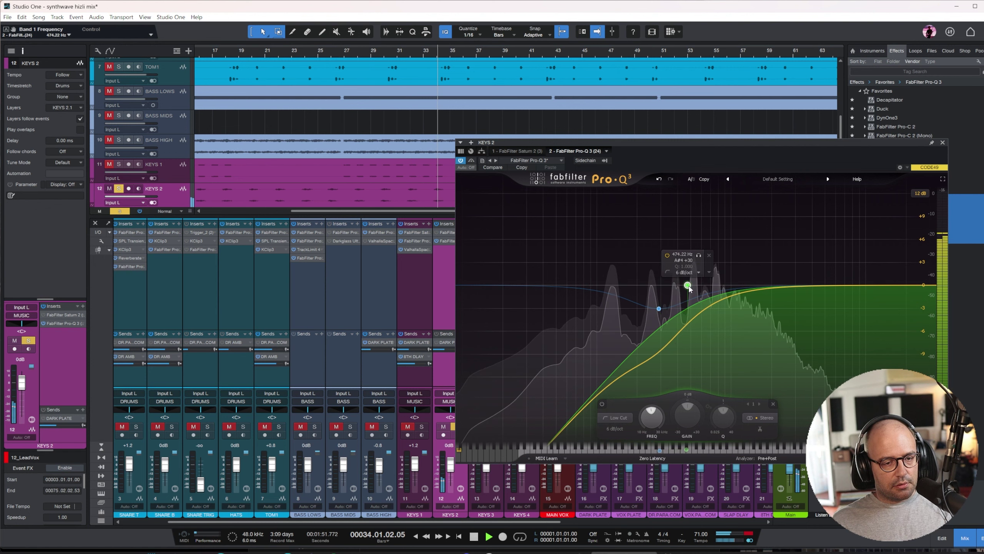
left_click_drag(850, 285, 850, 255)
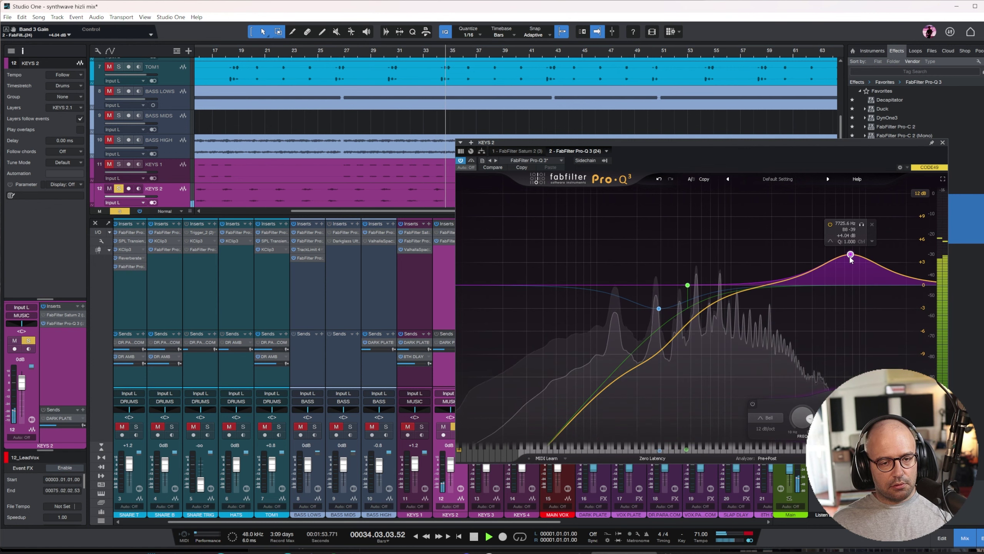
left_click(943, 142)
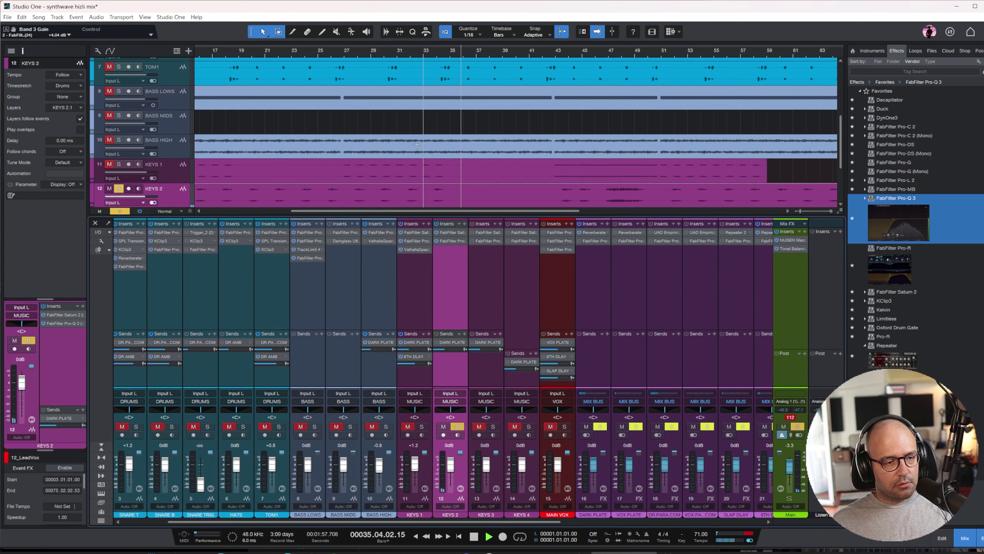
- Open Saturn 2 on KEYS 2, split the bands at about 242 Hz and set the upper band's drive to about 52%
left_click(405, 47)
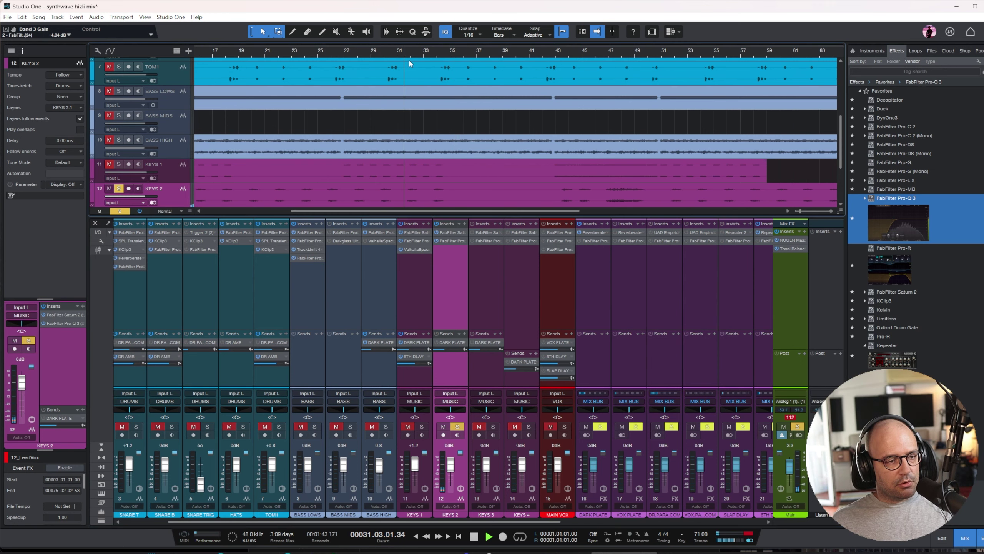
left_click(454, 233)
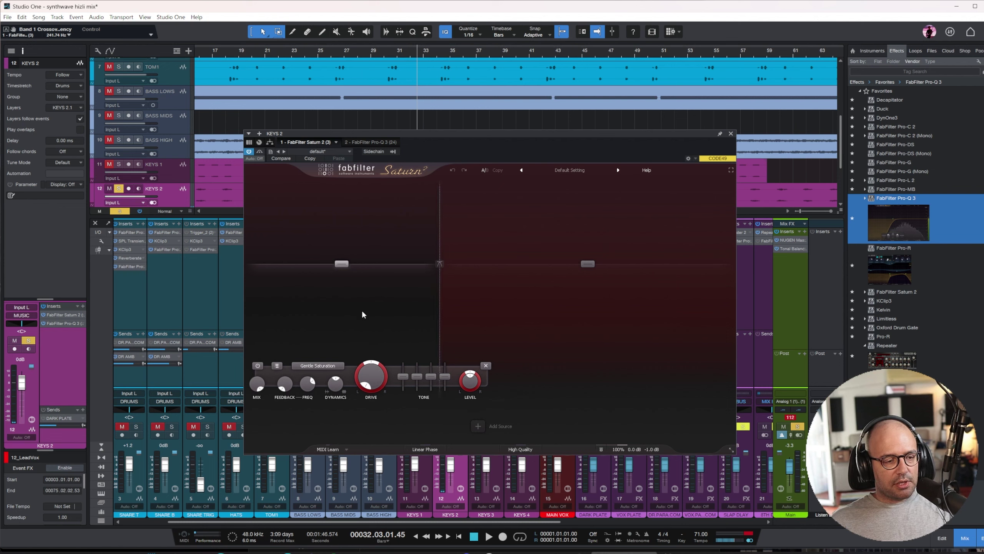
left_click(535, 297)
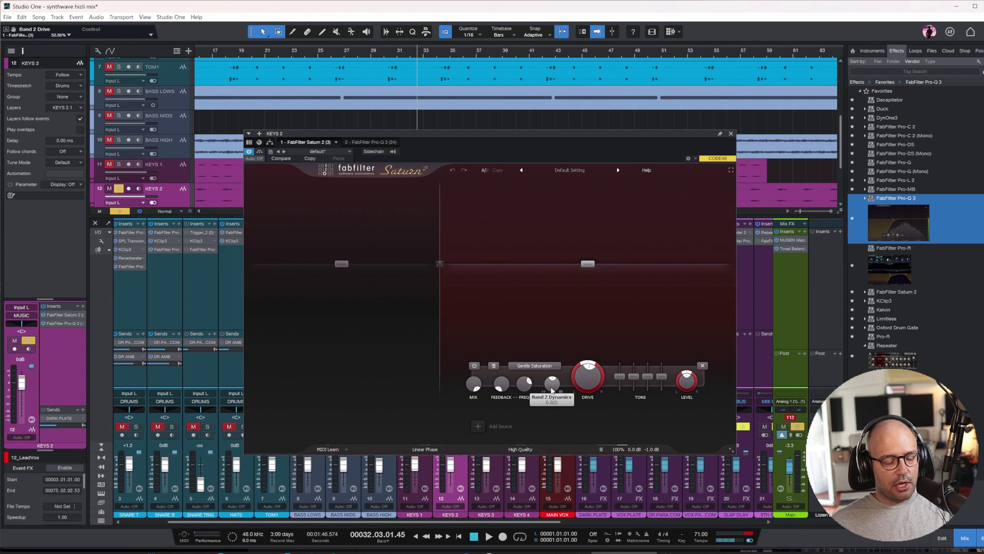
- Try the Saturn 2 upper band's Dynamics at 1.000, around zero and about 0.8
mouse_move(540, 439)
left_mouse_down()
mouse_move(539, 424)
mouse_move(541, 437)
left_mouse_up()
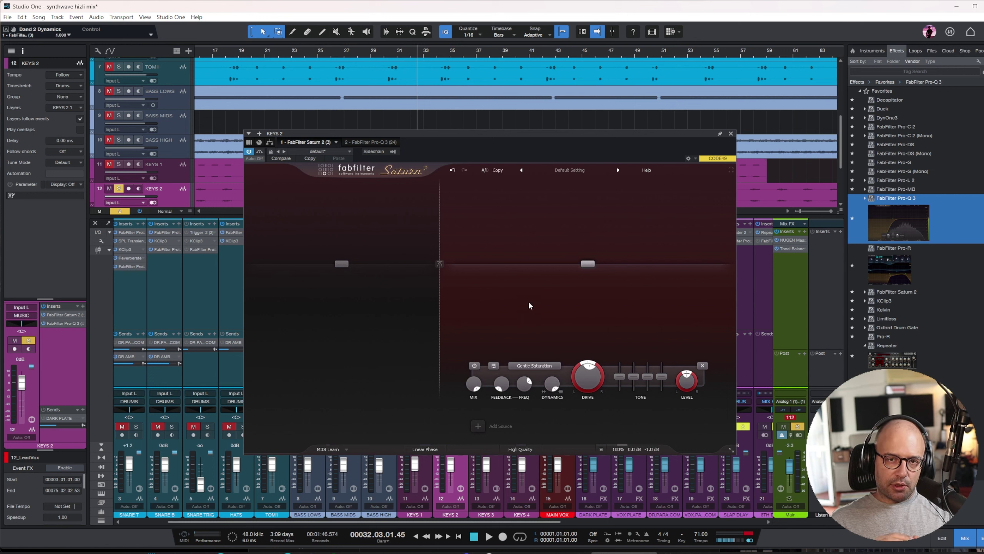
left_click_drag(551, 385, 549, 437)
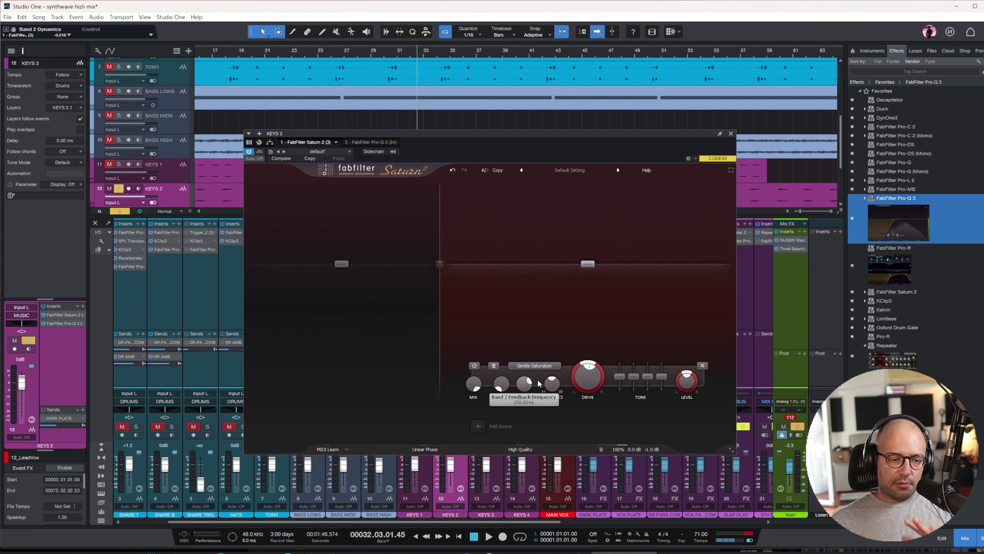
left_click_drag(553, 390, 553, 339)
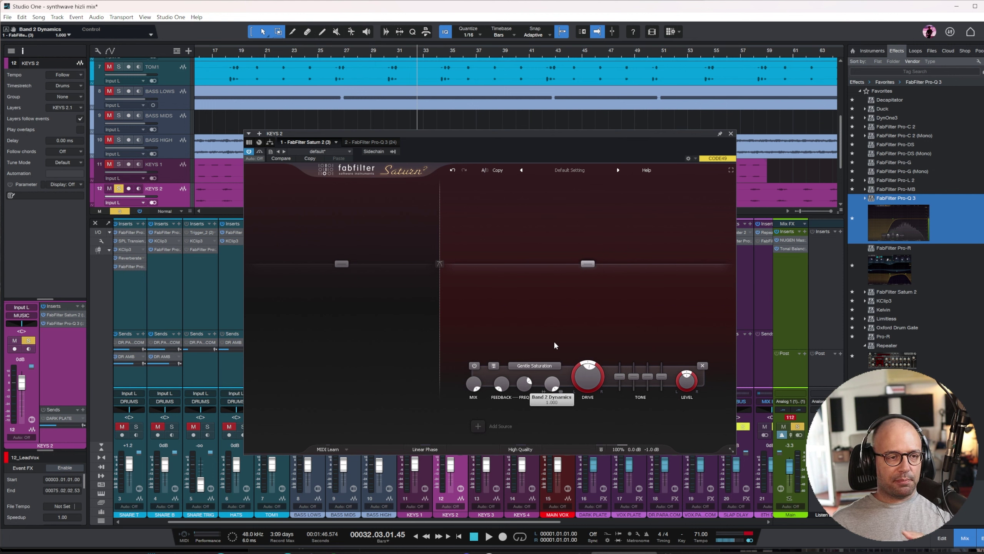
left_click_drag(555, 345, 562, 395)
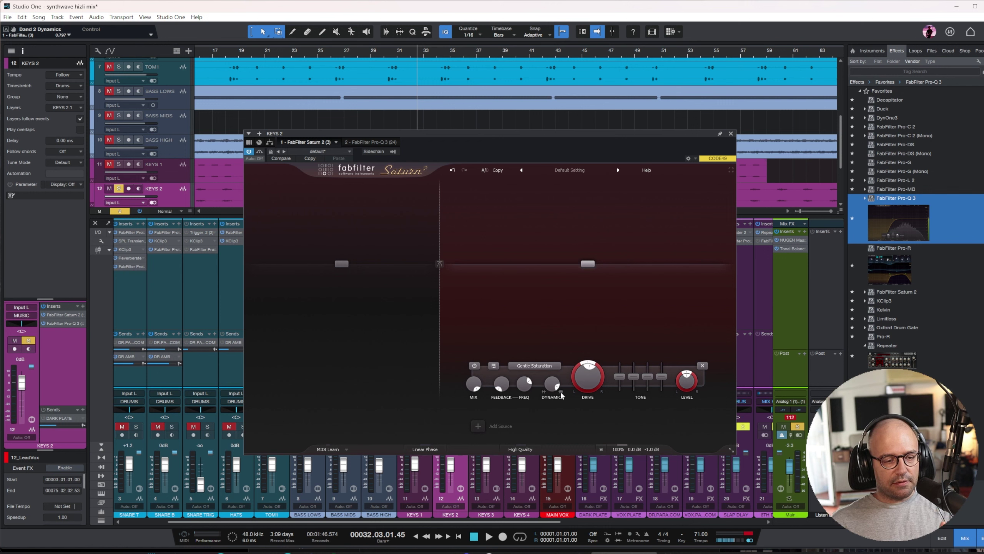
- Audition the upper band's Dynamics at -1.000 during playback, set it to 1.000, and close Saturn 2
key("space")
left_click_drag(553, 384, 525, 473)
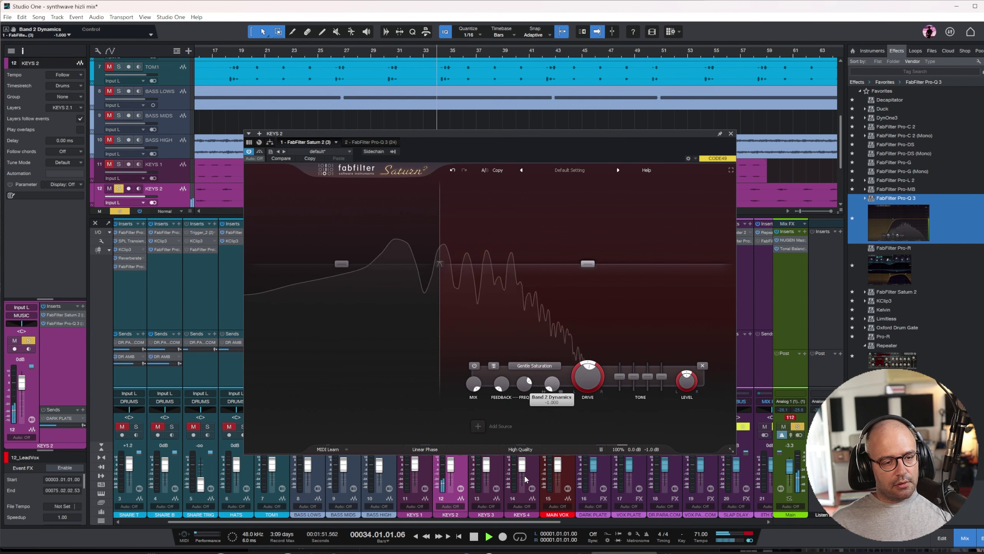
left_click_drag(524, 474, 542, 246)
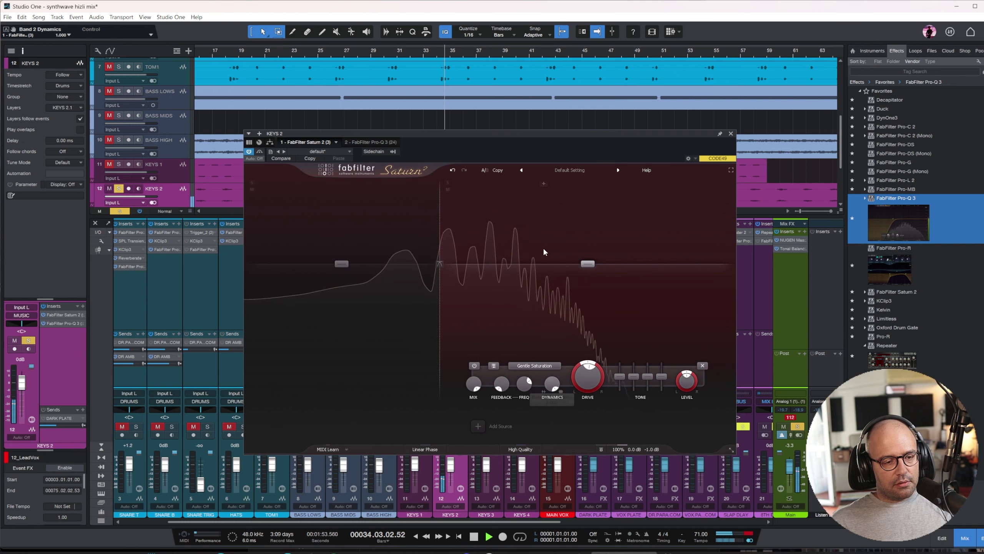
key("space")
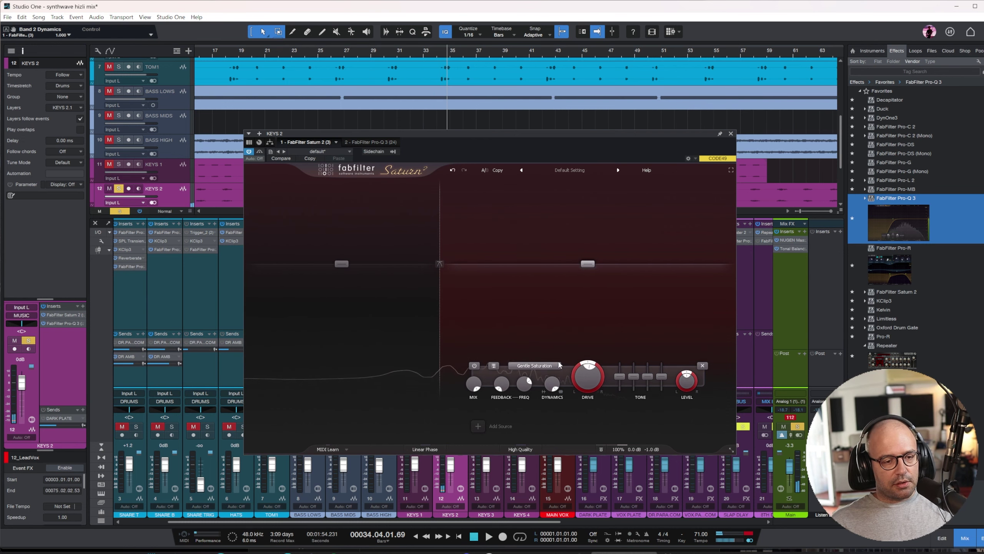
left_click(731, 133)
key("space")
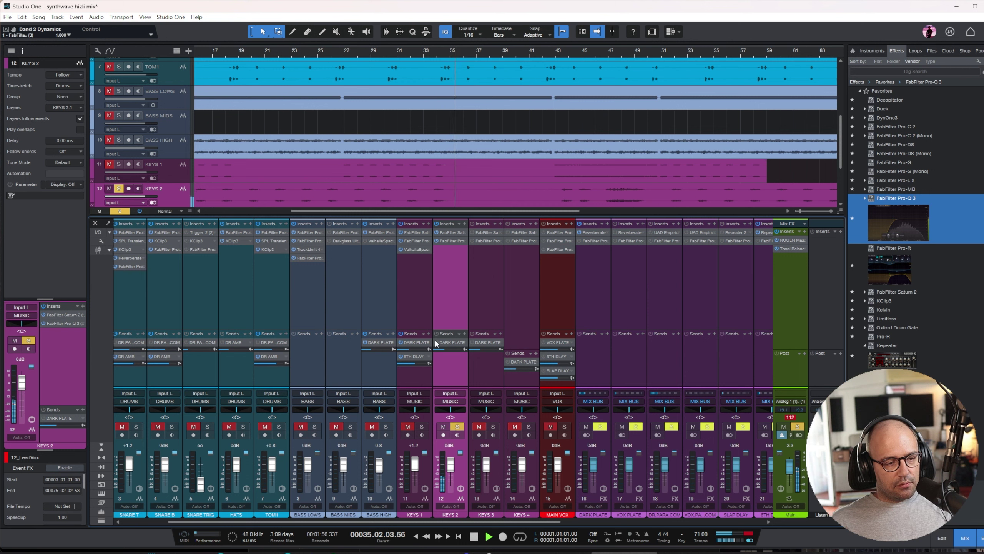
- Solo the KEYS 3 channel in place of KEYS 2 and review its FabFilter Saturn 2 saturation
left_click(459, 426)
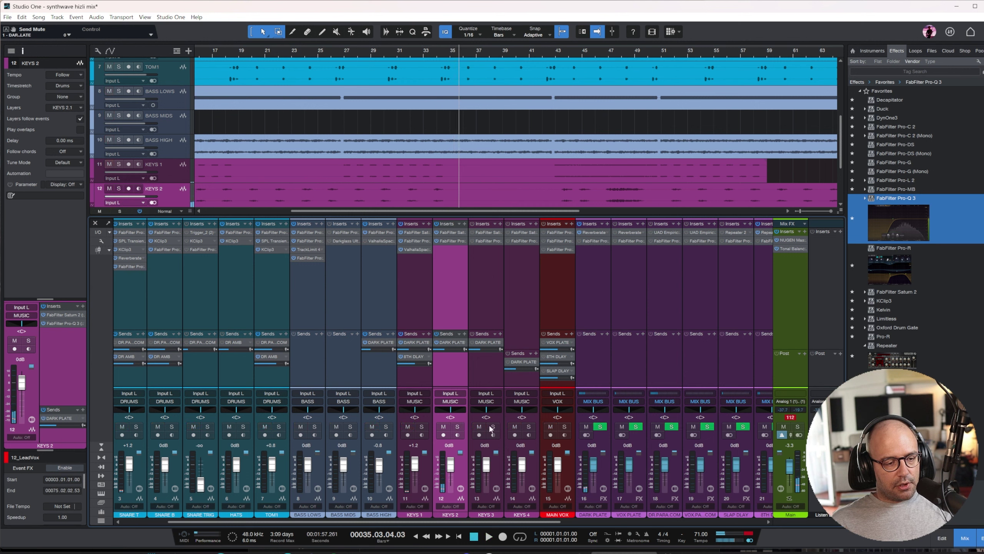
left_click(491, 427)
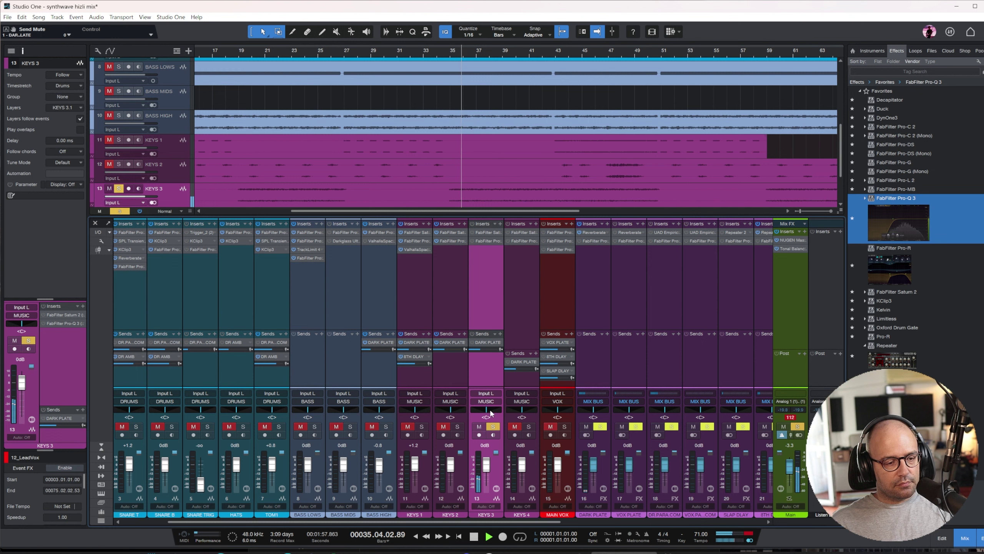
left_click(484, 233)
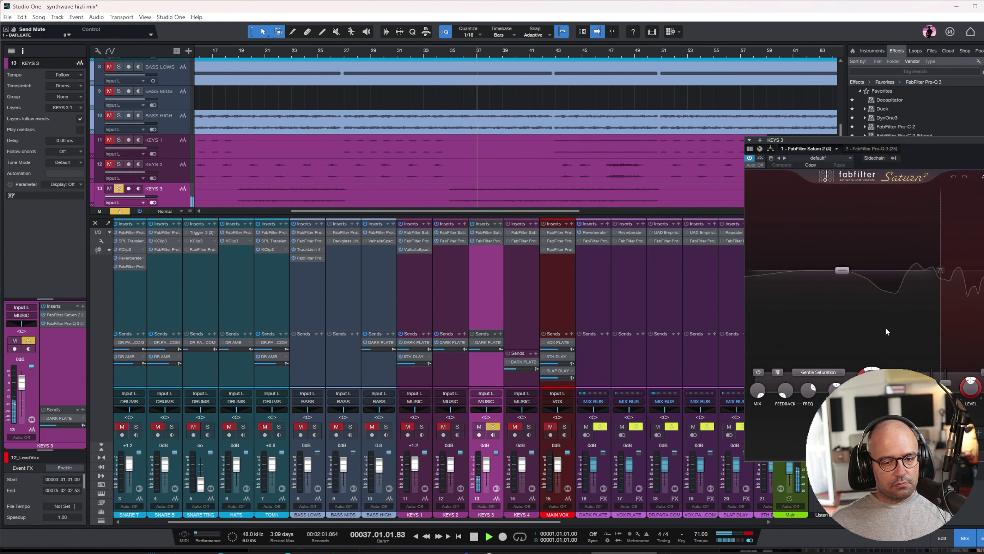
left_click_drag(970, 142, 742, 178)
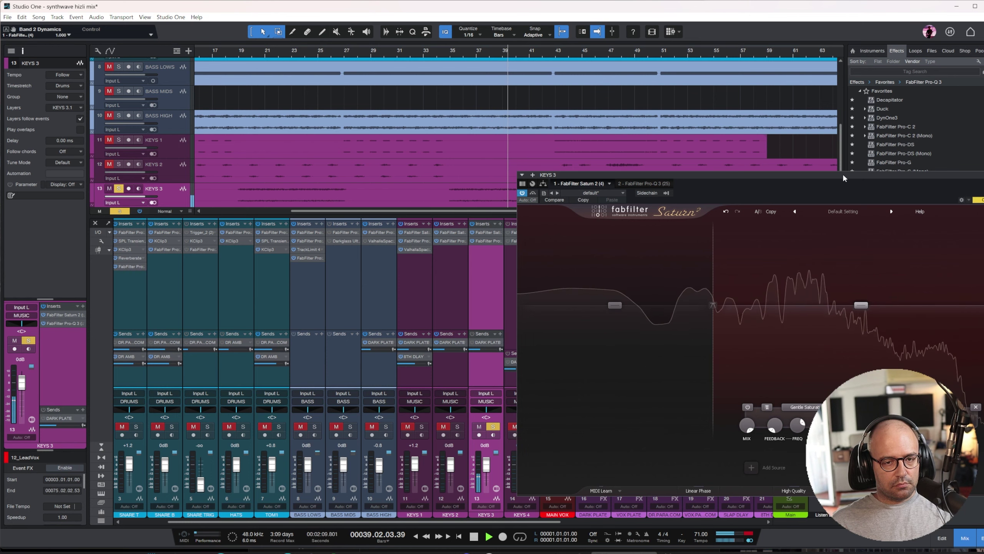
left_click_drag(845, 177, 620, 190)
left_click(780, 188)
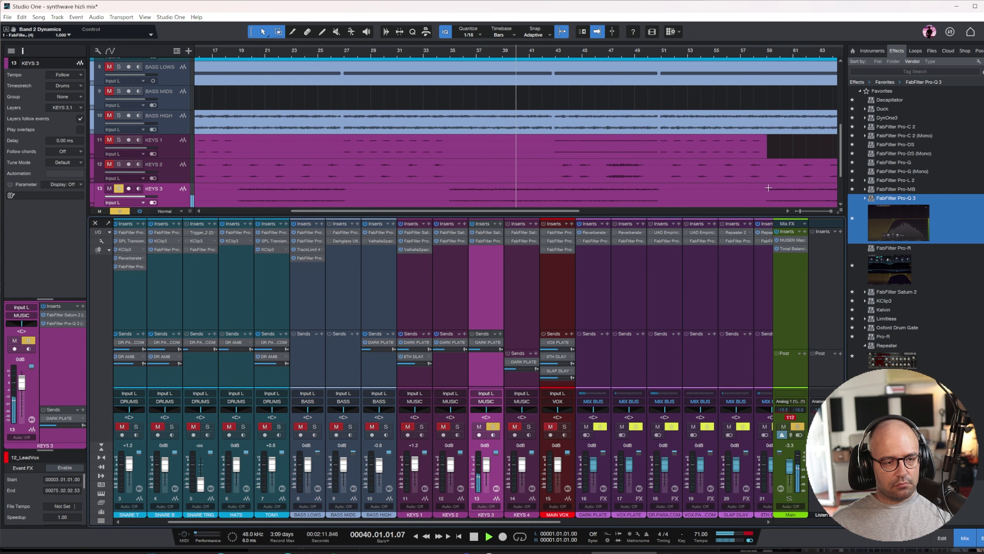
- In KEYS 3's Pro-Q 3, move the low cut to about 278 Hz, cut about 1.7 dB near 965 Hz, and adjust the top end
left_click(487, 244)
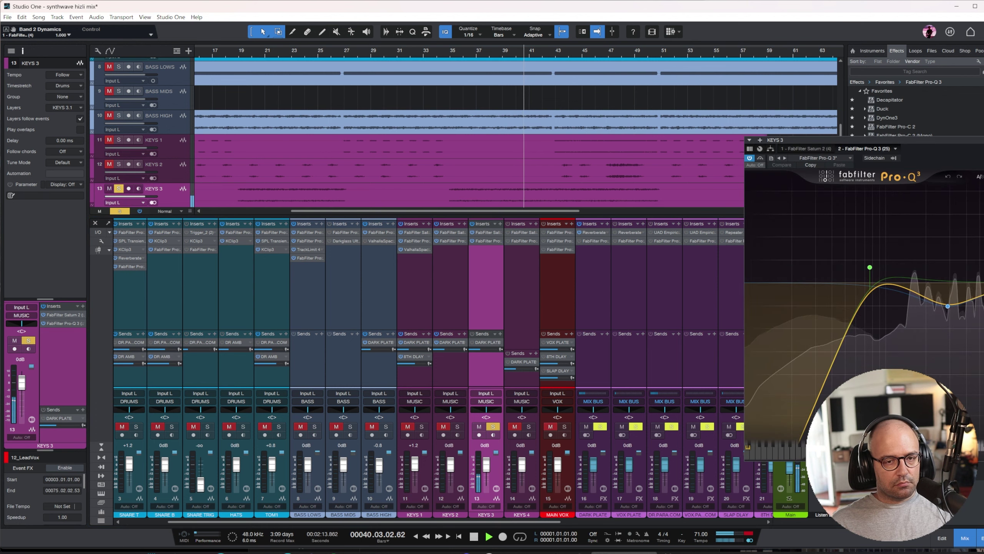
left_click_drag(833, 140, 686, 119)
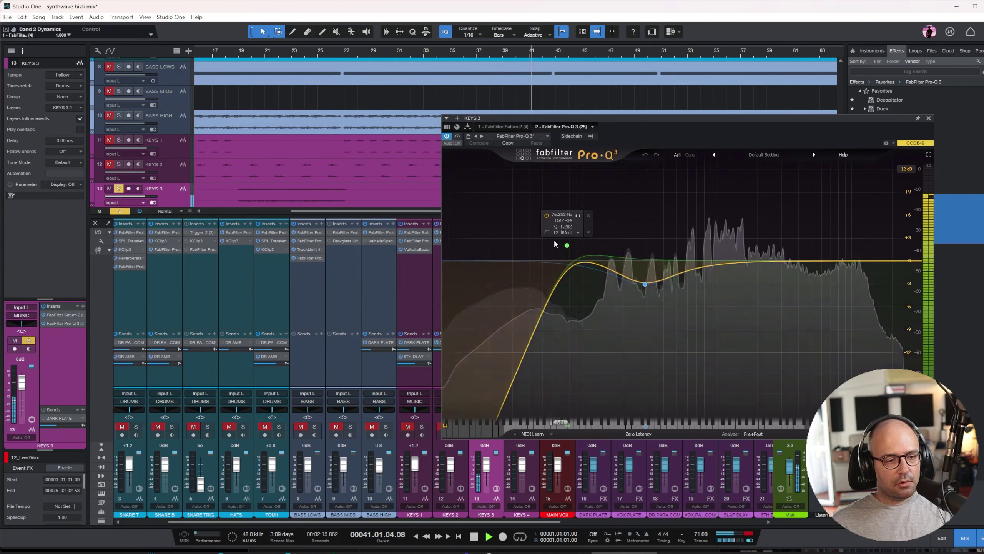
left_click_drag(566, 246, 641, 246)
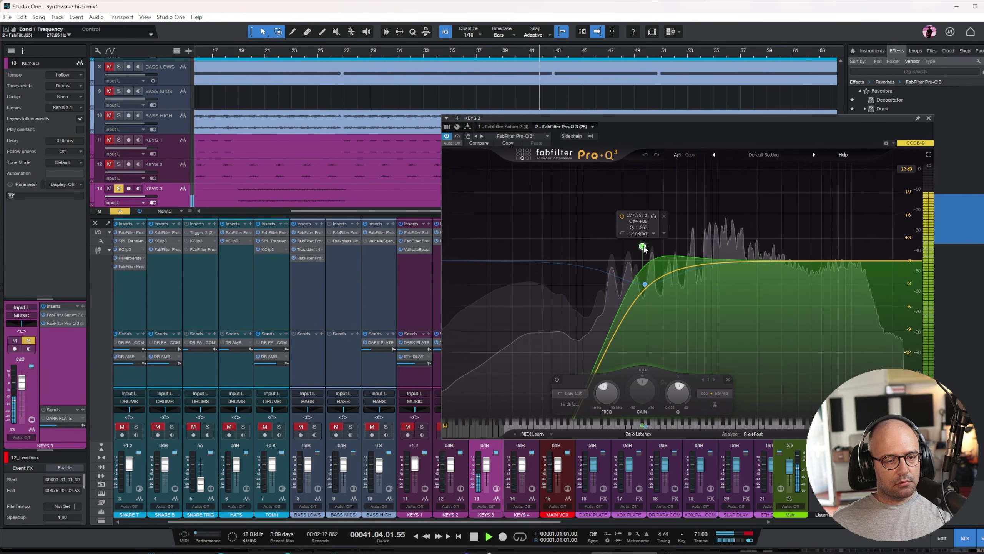
mouse_move(717, 261)
left_mouse_down()
mouse_move(720, 217)
mouse_move(718, 297)
mouse_move(715, 275)
left_mouse_up()
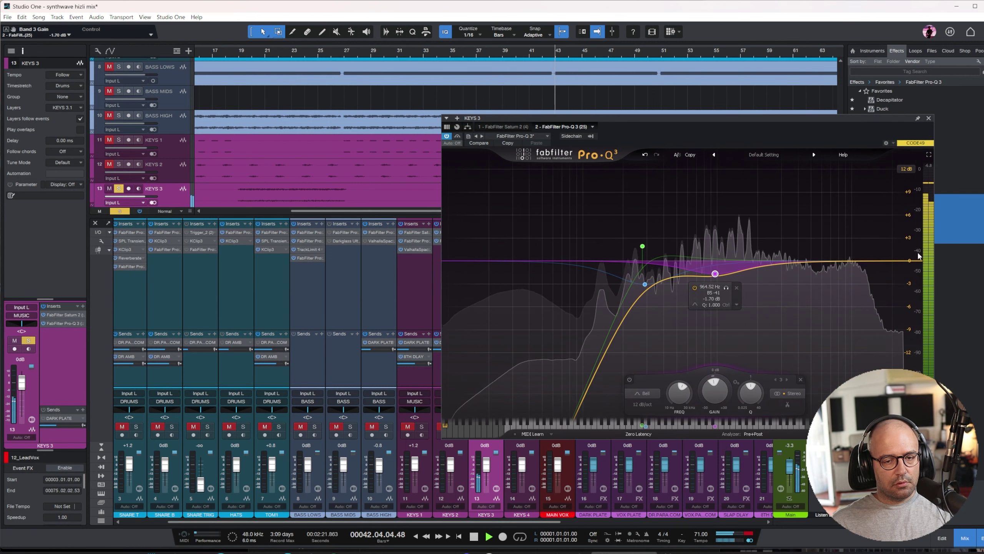
left_click_drag(913, 264, 832, 251)
left_click(928, 119)
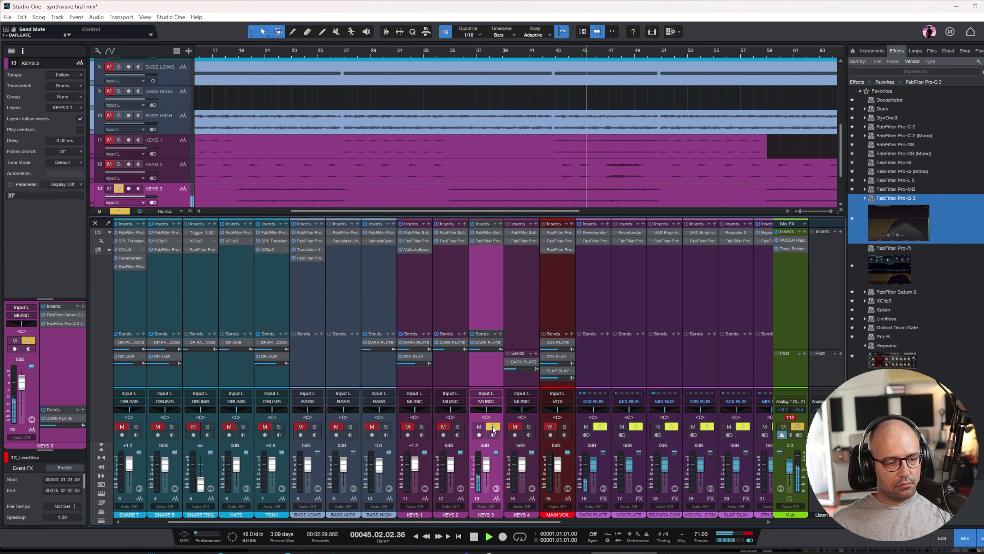
- Unsolo KEYS 3 and raise its fader to +0.8 dB
left_click(492, 426)
scroll(488, 459, "up", 2)
scroll(496, 468, "down", 1)
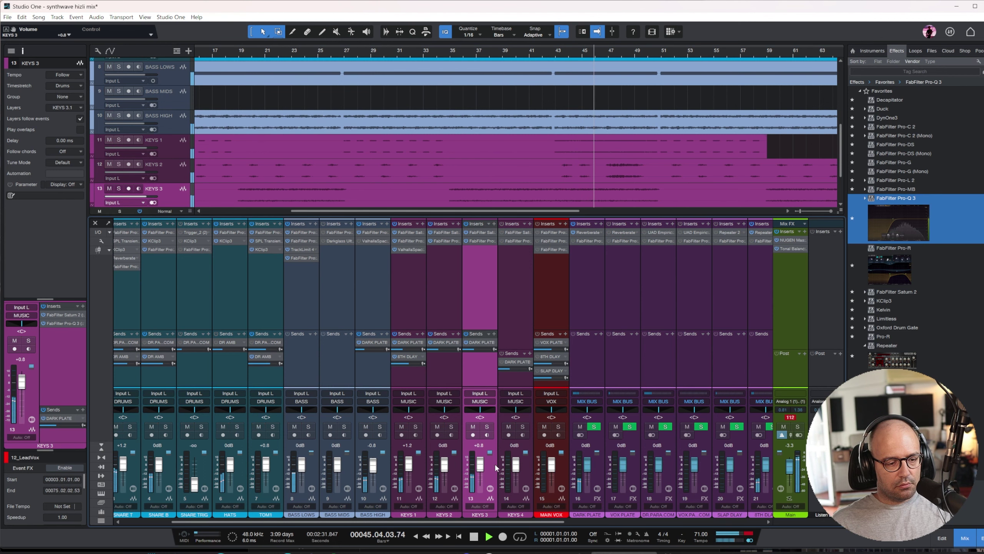
- Move playback to around bar 18 and solo the KEYS 4 channel
left_click(513, 277)
scroll(514, 175, "down", 3)
left_click(309, 52)
left_click(523, 426)
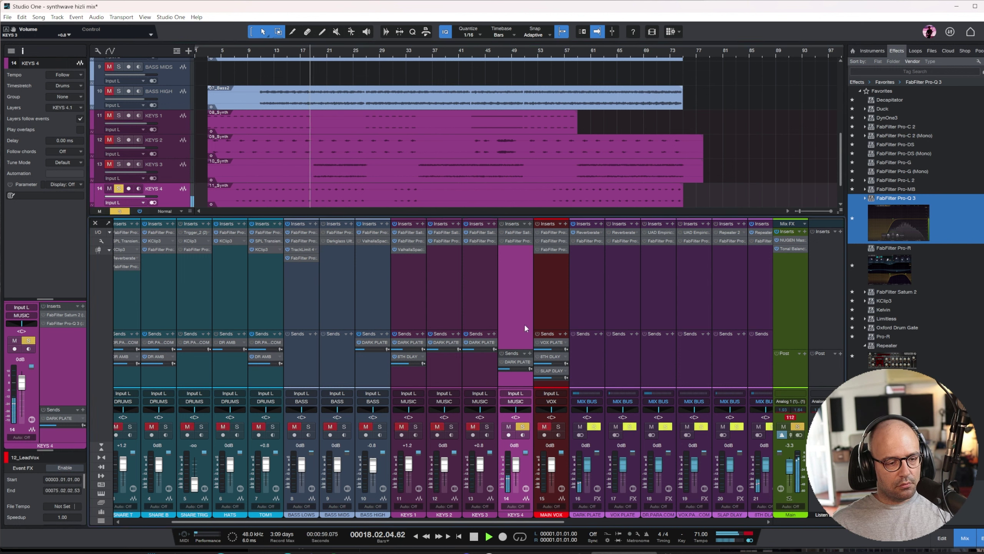
- Enable KEYS 4's inserts, raise band 2's dynamics in Saturn 2, and set the band crossover to 320 Hz
left_click(502, 224)
double_click(520, 233)
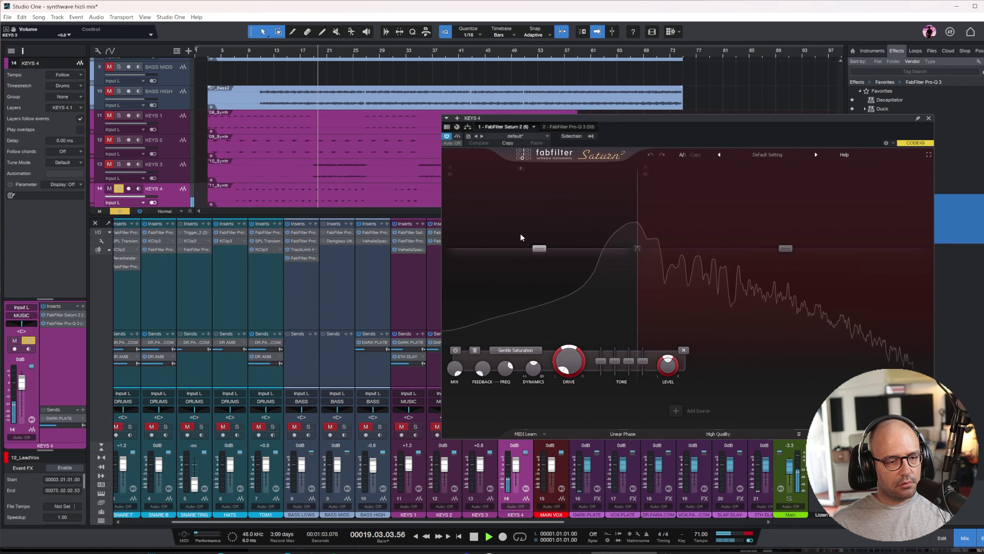
left_click_drag(638, 225, 615, 226)
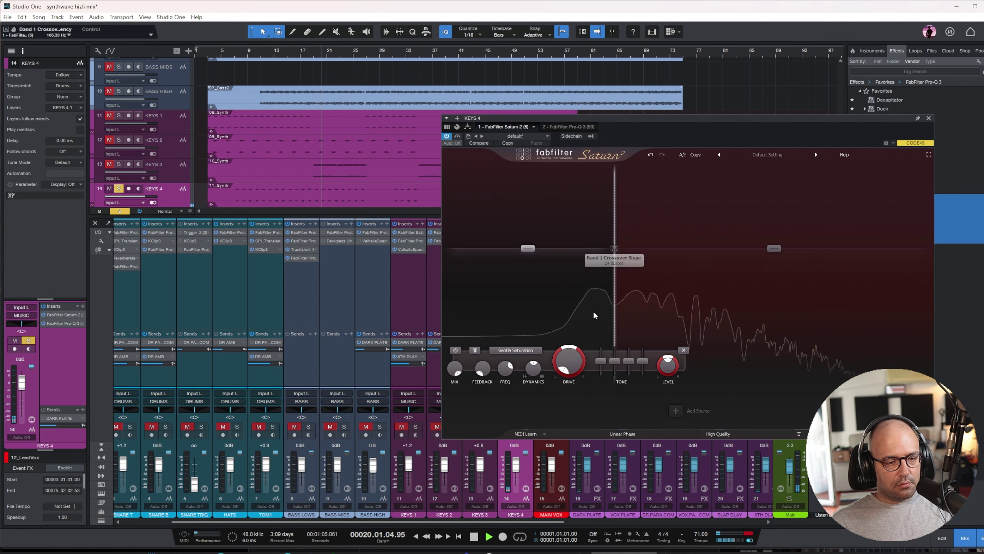
left_click(651, 296)
left_click_drag(737, 368, 732, 295)
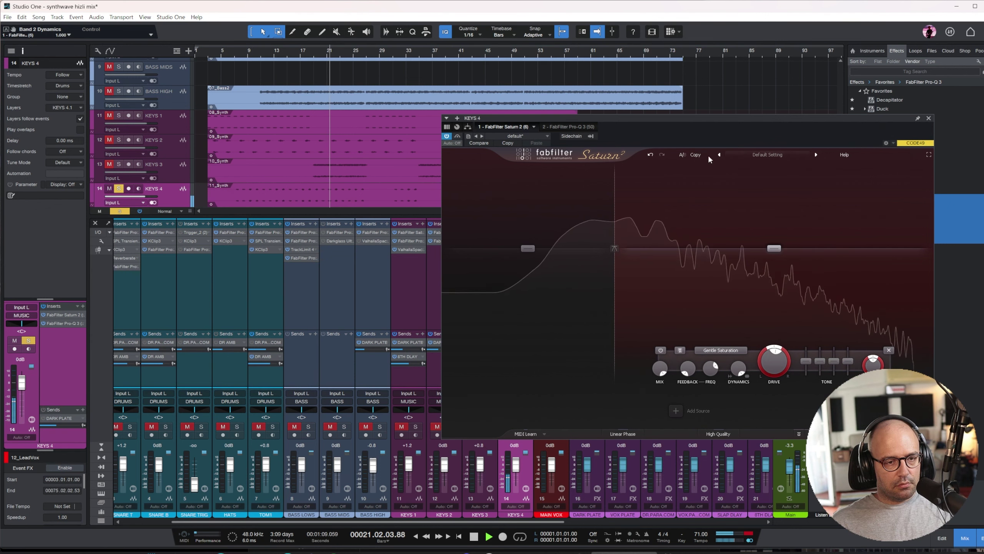
left_click_drag(614, 235, 655, 235)
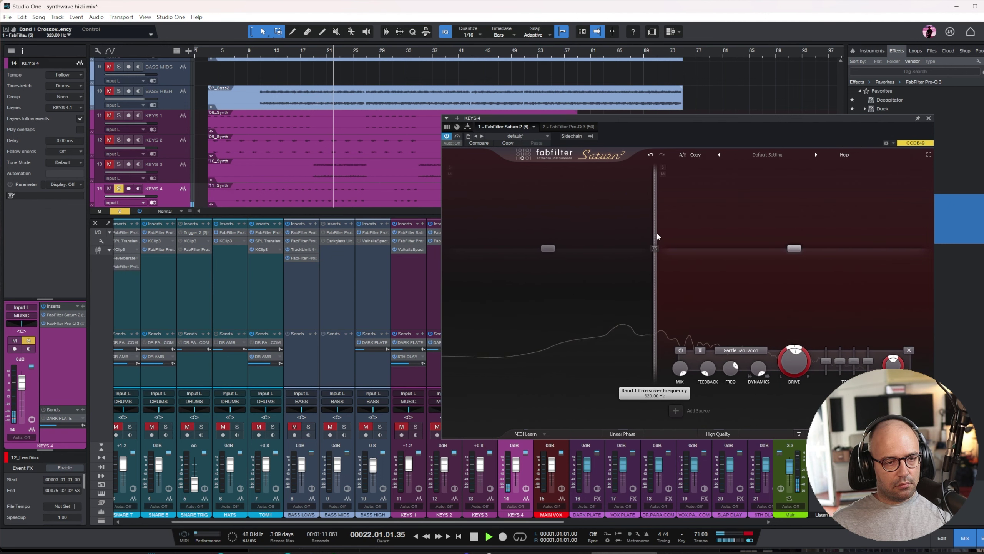
- Raise the low-cut frequency in KEYS 4's Pro-Q 3 and set its slope to 6 dB/oct
left_click(570, 126)
left_click_drag(567, 246, 656, 258)
scroll(656, 256, "down", 1)
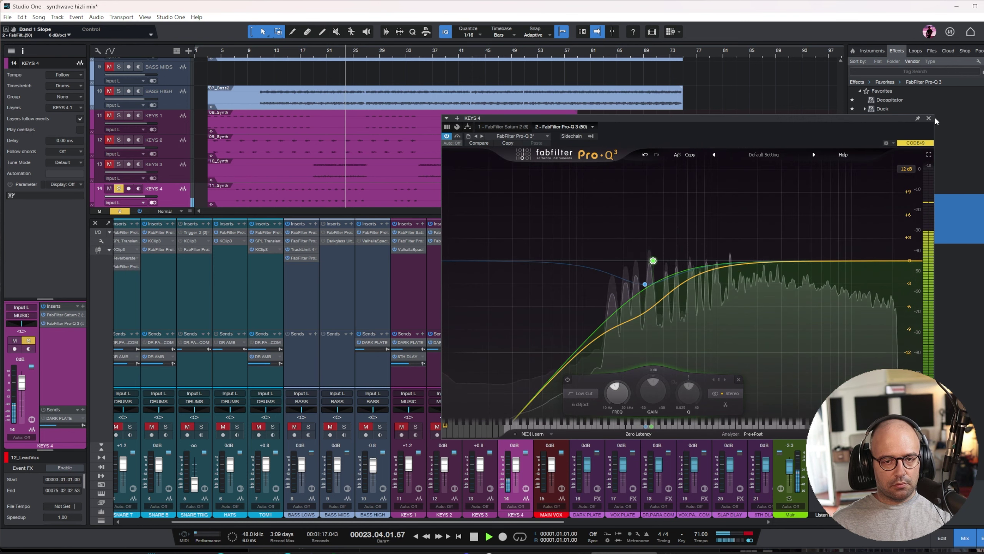
left_click(928, 118)
- Copy the ValhallaSpaceModulator insert from KEYS 1 to KEYS 4 and resume playback
key("space")
left_click_drag(386, 243, 512, 249)
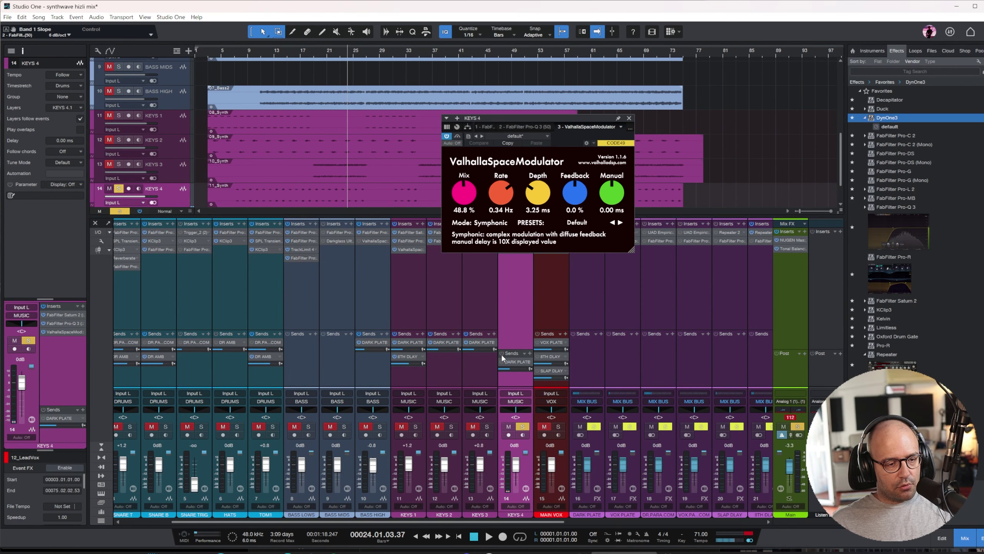
key("space")
- Try ValhallaSpaceModulator on KEYS 4 with the Mix at 79.2% and the Ensemble360 mode
left_click_drag(463, 192, 464, 174)
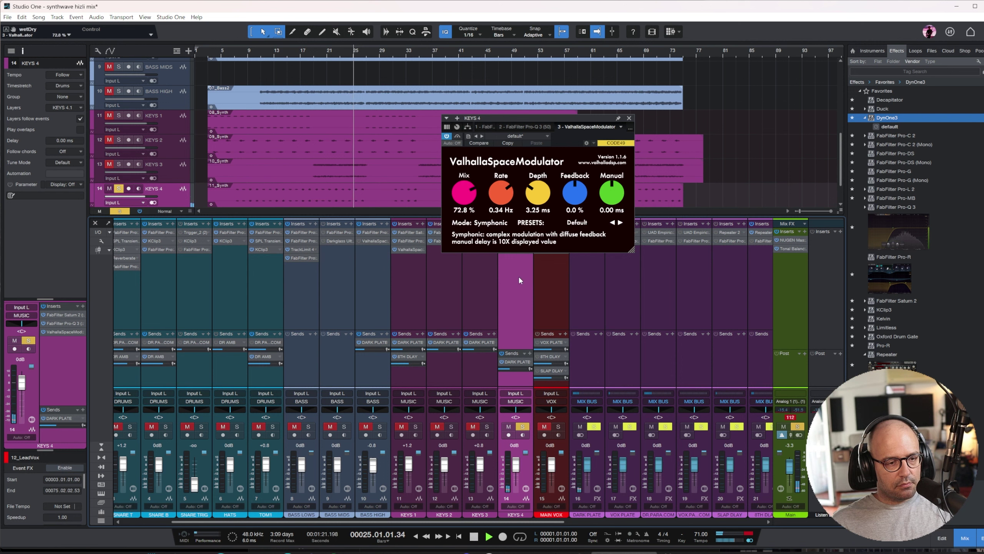
mouse_move(463, 192)
left_mouse_down()
mouse_move(462, 168)
mouse_move(464, 185)
left_mouse_up()
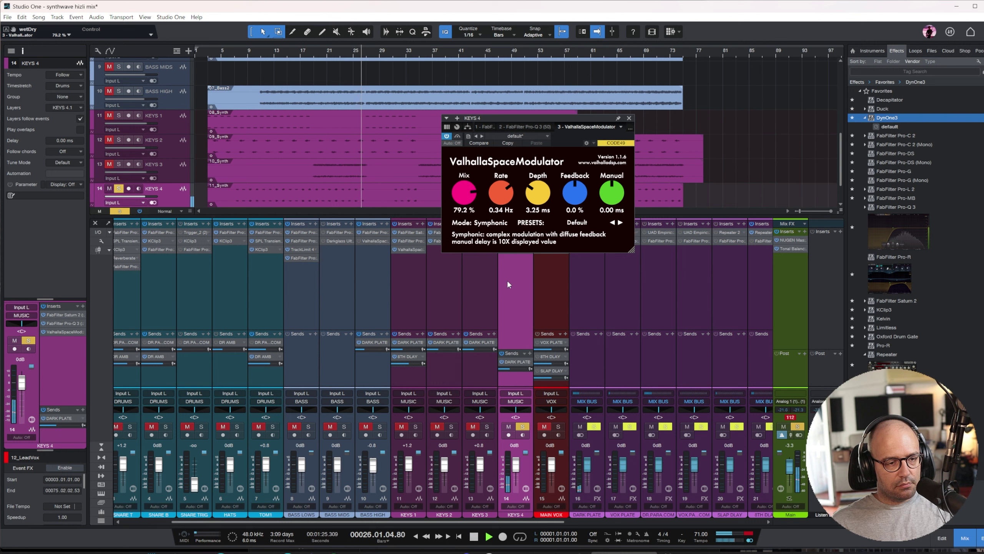
left_click(495, 223)
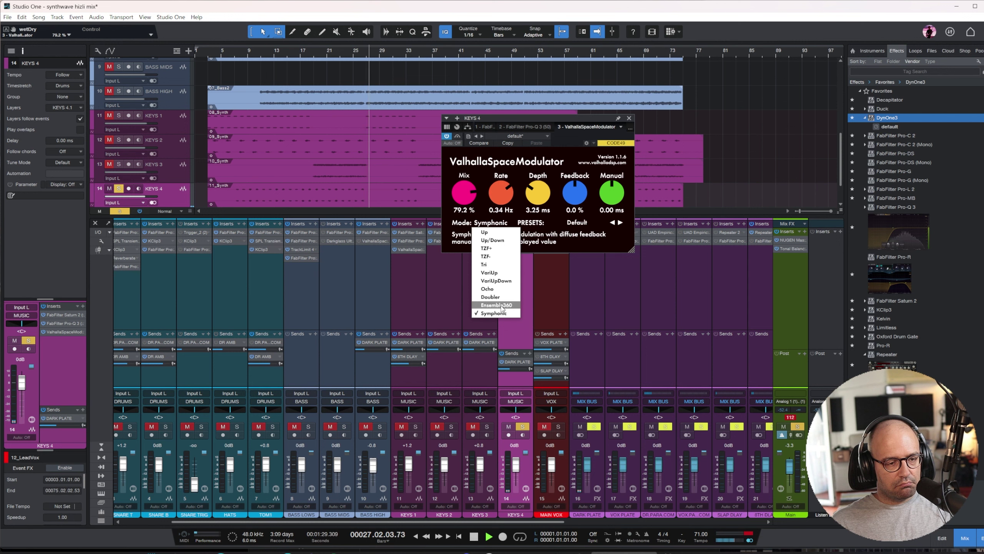
left_click(496, 305)
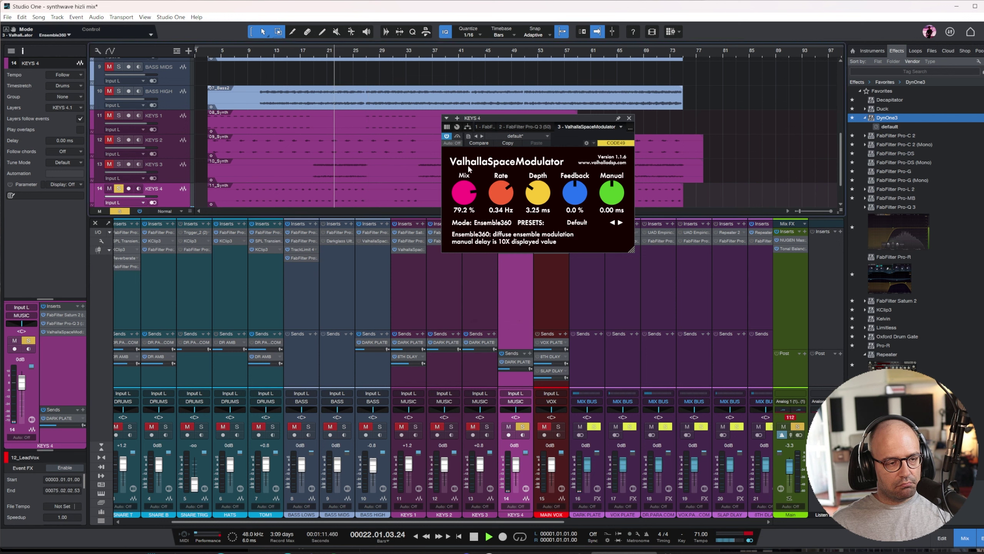
- Load the WideChorus preset from the Chorus presets in ValhallaSpaceModulator and raise its Mix
left_click(590, 223)
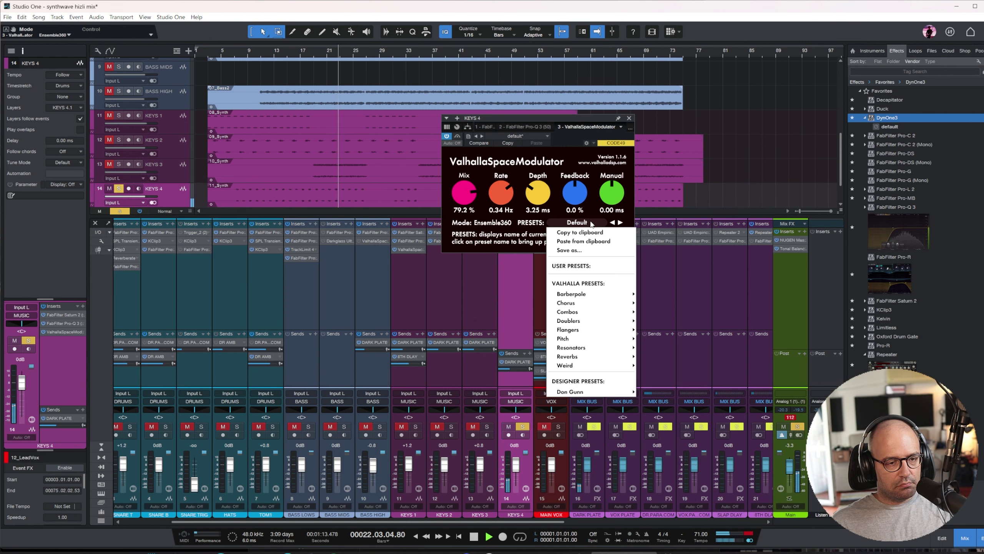
mouse_move(569, 302)
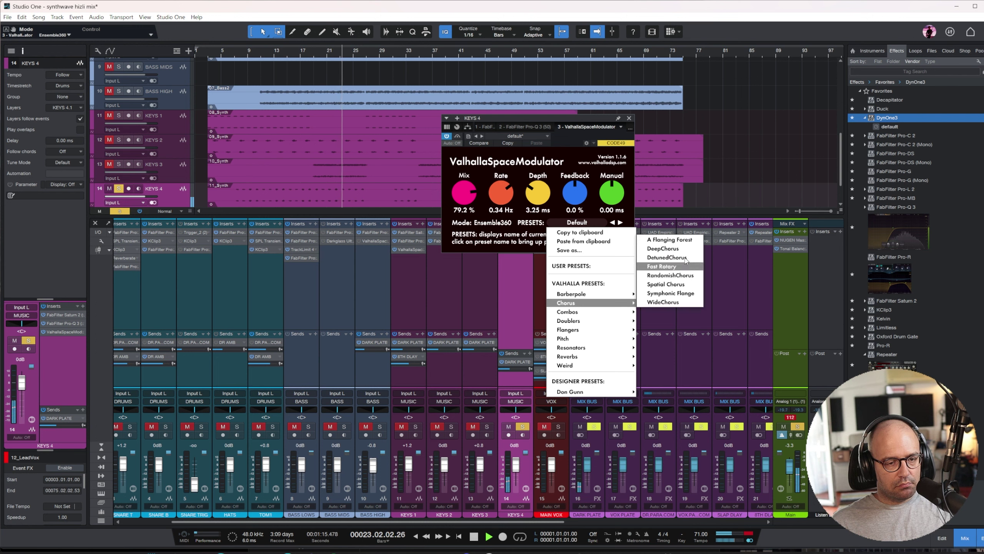
left_click(663, 302)
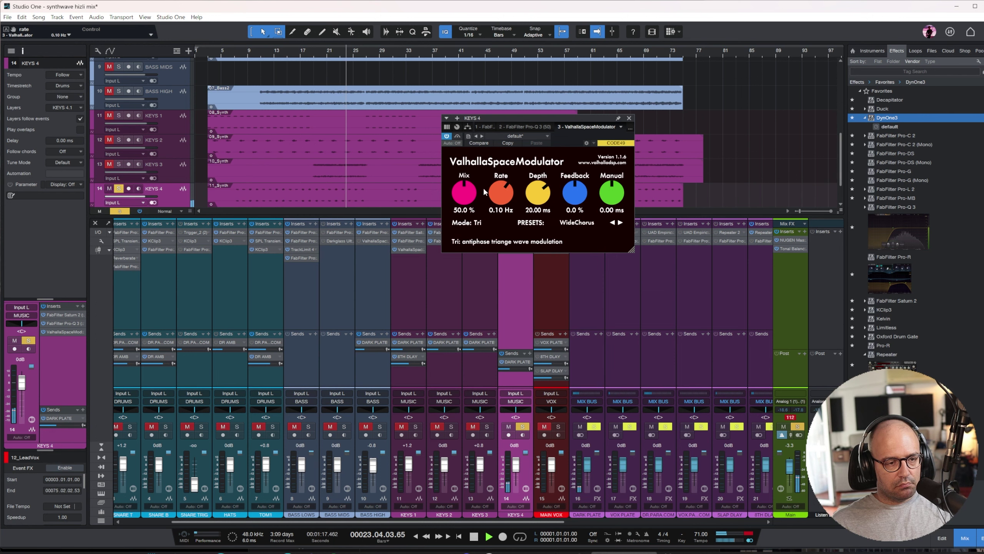
left_click(471, 194)
left_click_drag(471, 193, 467, 151)
left_click(628, 119)
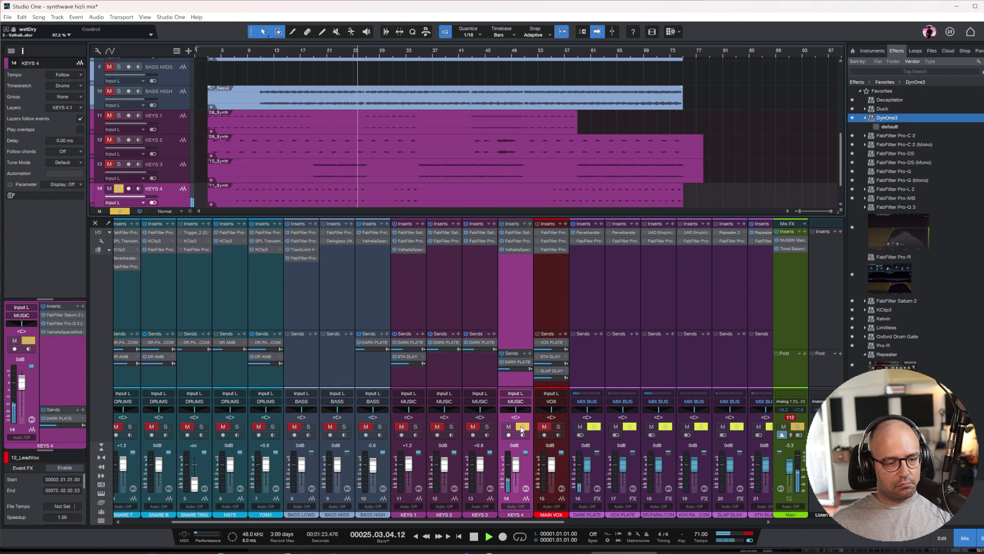
- Stop playback, unsolo KEYS 4, and solo the DRUMS, BASS and MUSIC buses together
key("space")
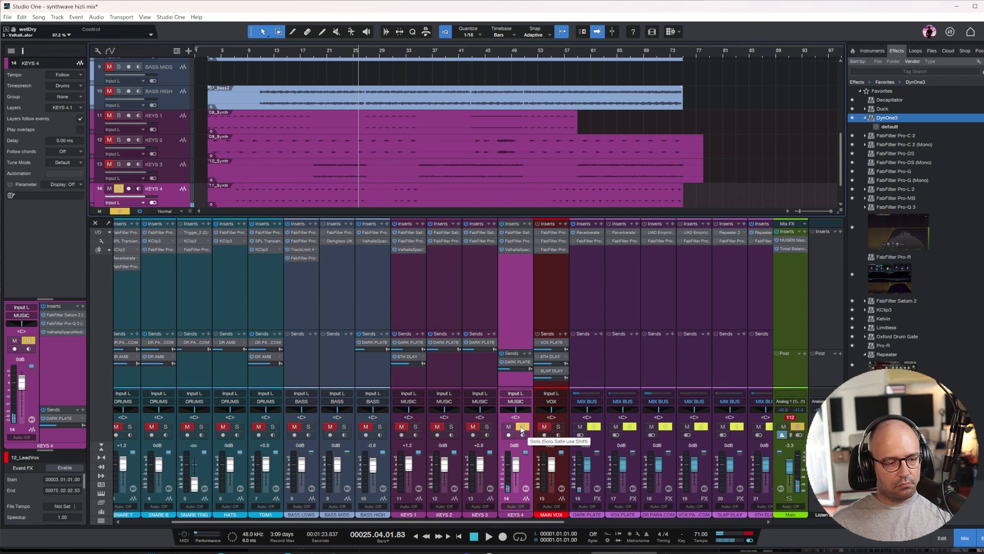
left_click(522, 426)
left_click_drag(549, 522, 730, 501)
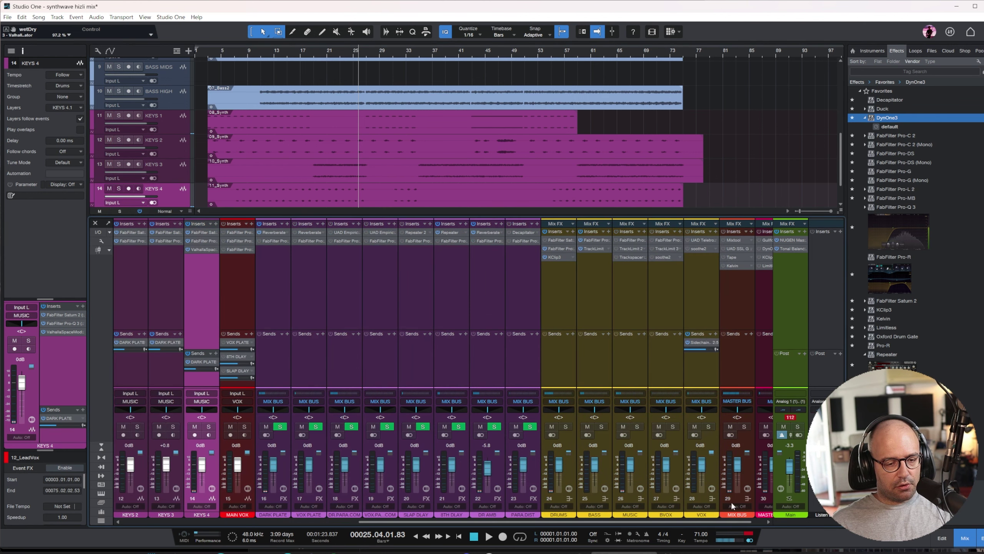
left_click(634, 340)
left_click(549, 355, "shift")
key("s")
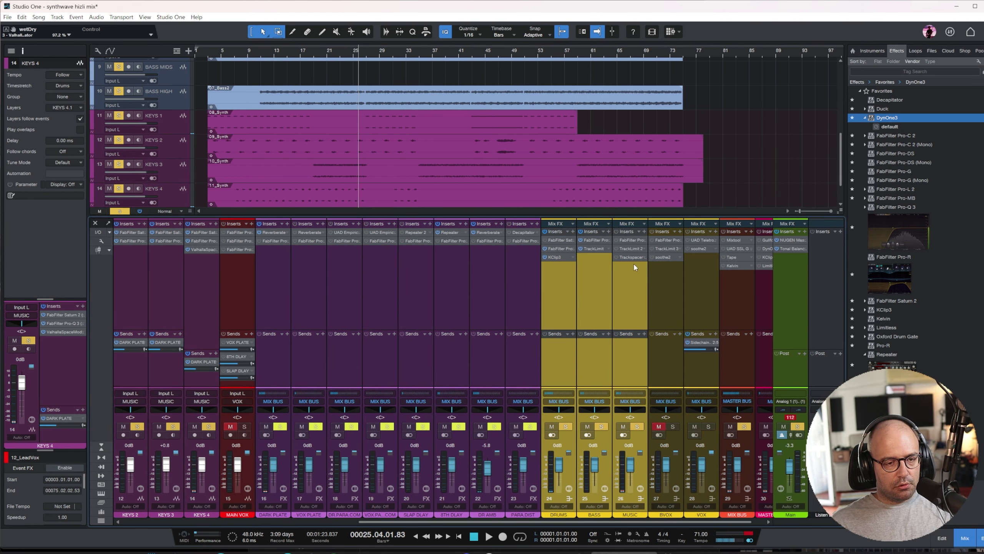
- Play the soloed buses, open the MUSIC bus's Pro-Q 3, and raise the KEYS 4 fader to +2.1 dB
key("space")
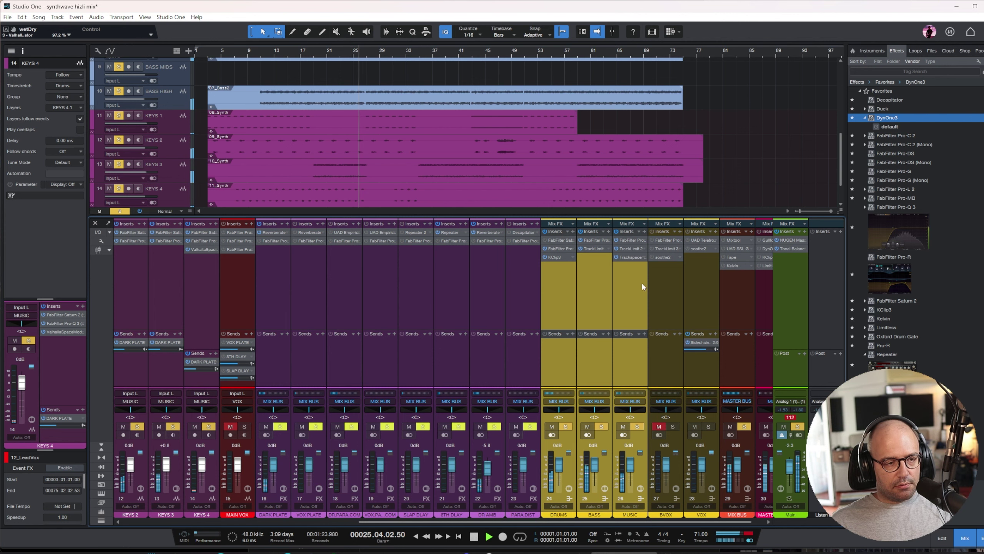
left_click(635, 238)
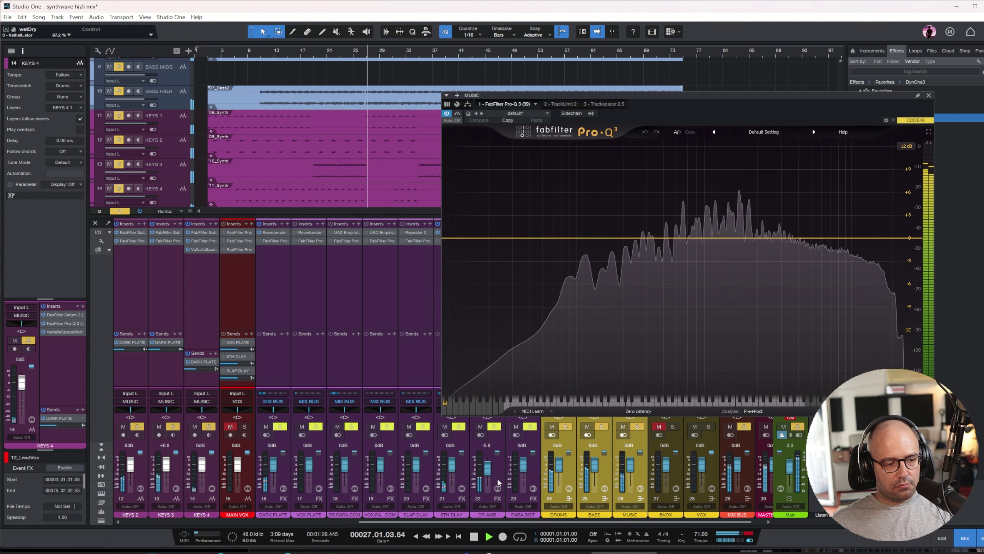
left_click_drag(201, 468, 200, 464)
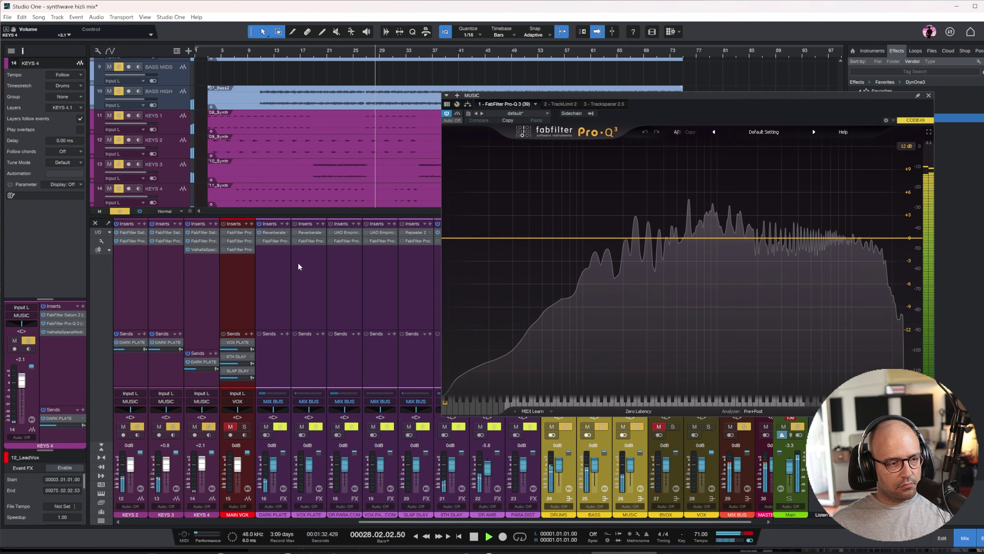
- Play from about bar 12 and lower the MUSIC bus's TrackLimit threshold to about -10.4 dB
left_click(269, 53)
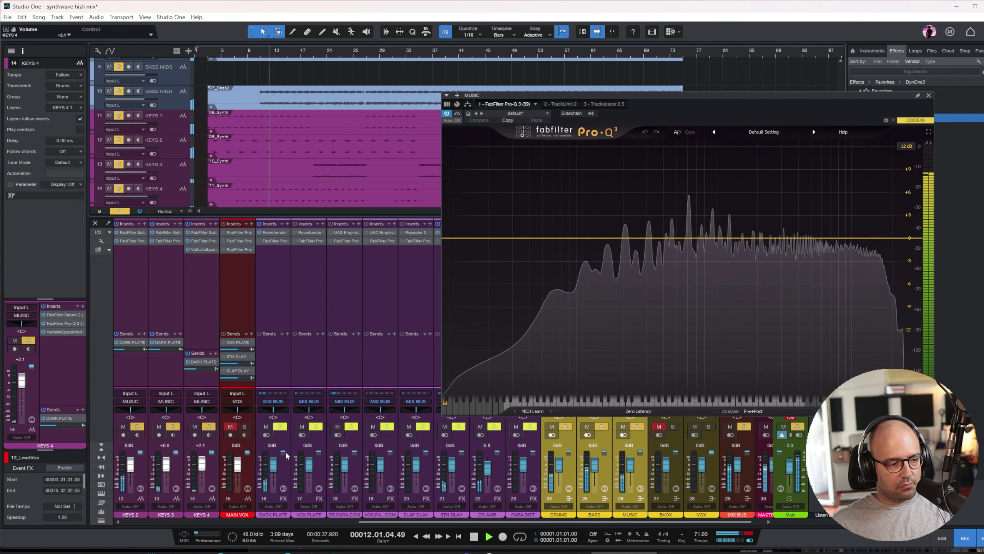
left_click(561, 104)
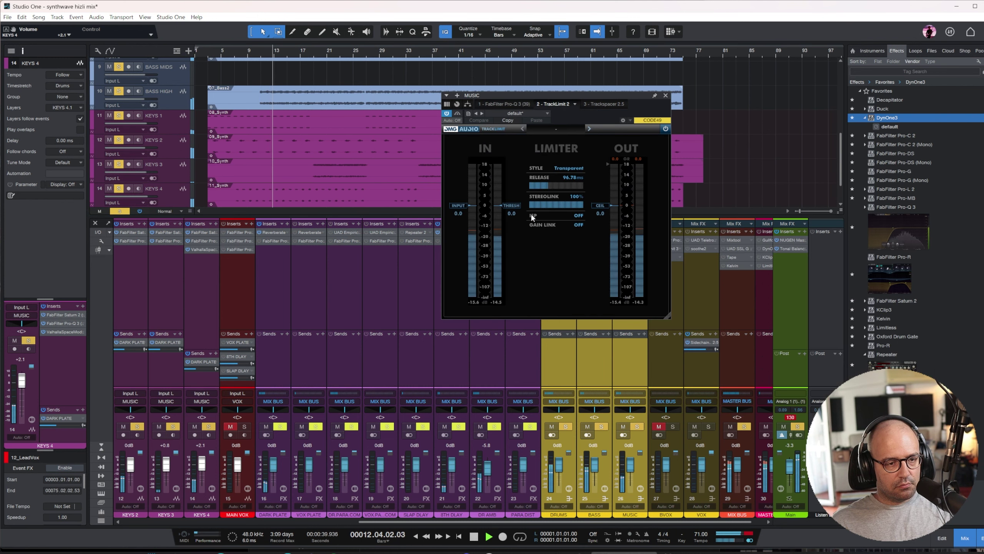
left_click_drag(510, 205, 514, 226)
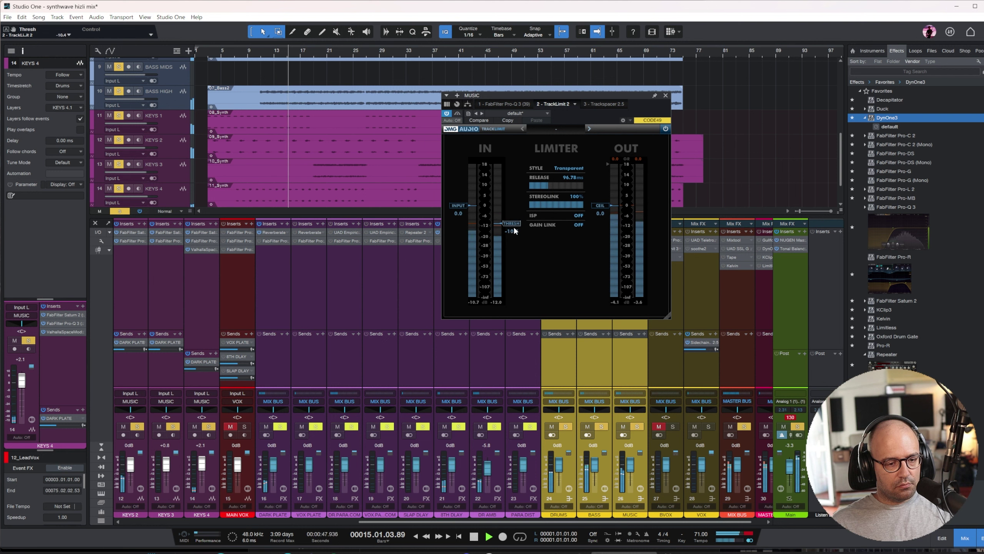
- Close the MUSIC bus's TrackLimit window and increase the KEYS 4 track's height in the arrangement
left_click(665, 95)
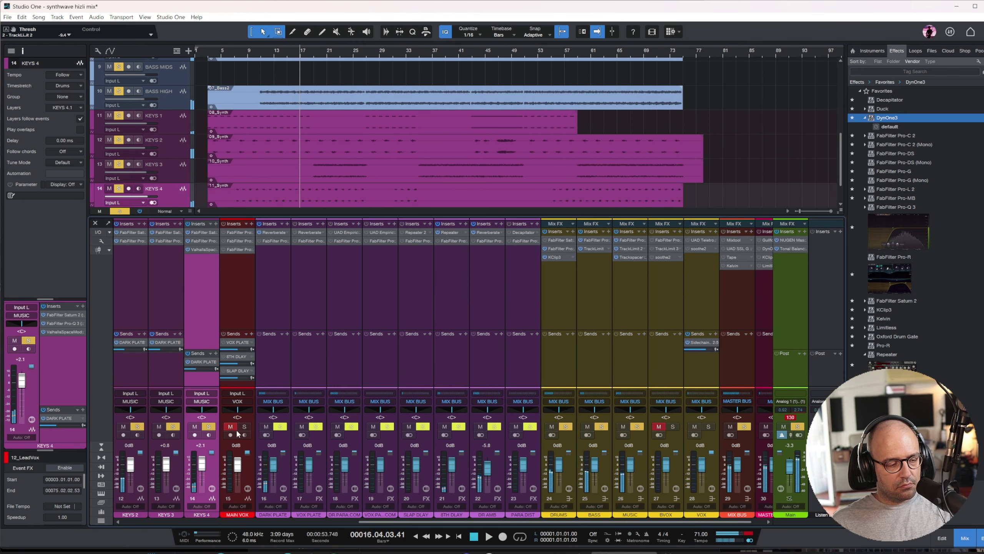
scroll(162, 162, "down", 2)
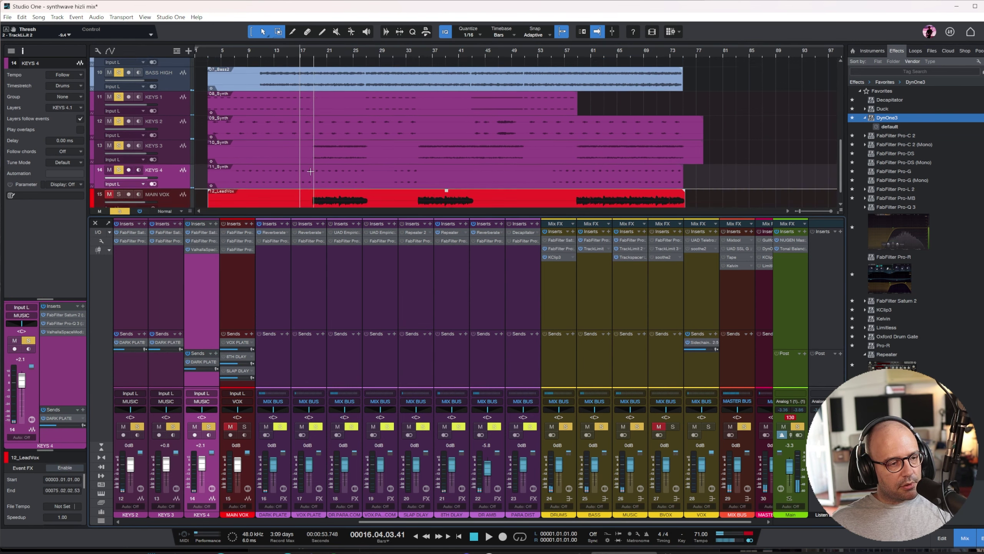
left_click_drag(179, 168, 180, 190)
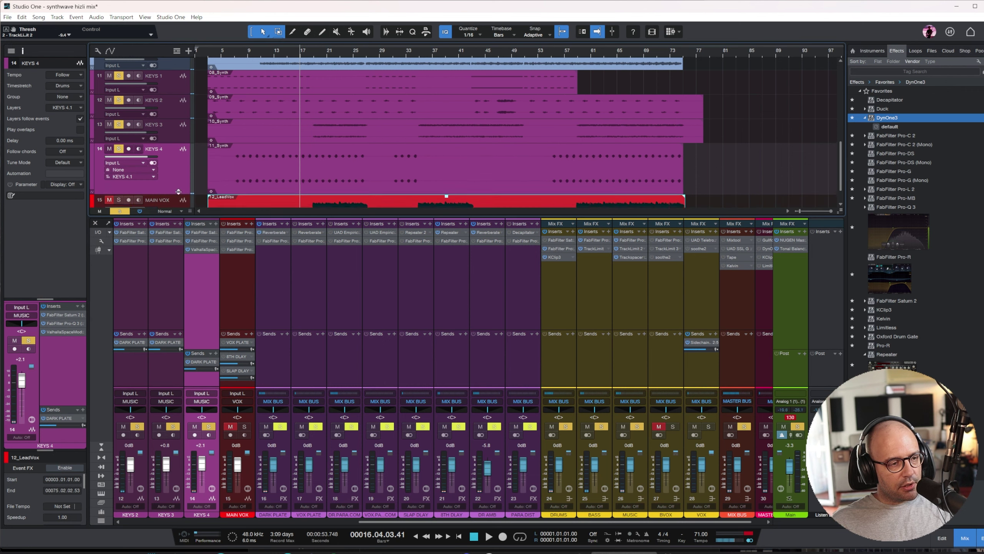
- Raise the clip gain of the KEYS 4 audio event
key("e")
key("e")
key("e")
key("w")
left_click(307, 56)
key("w")
key("w")
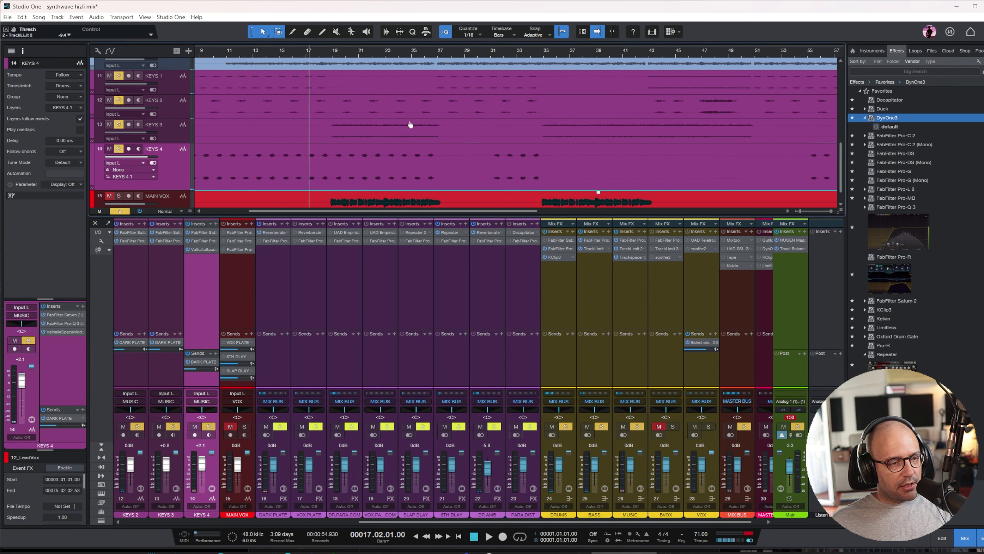
left_click(459, 163)
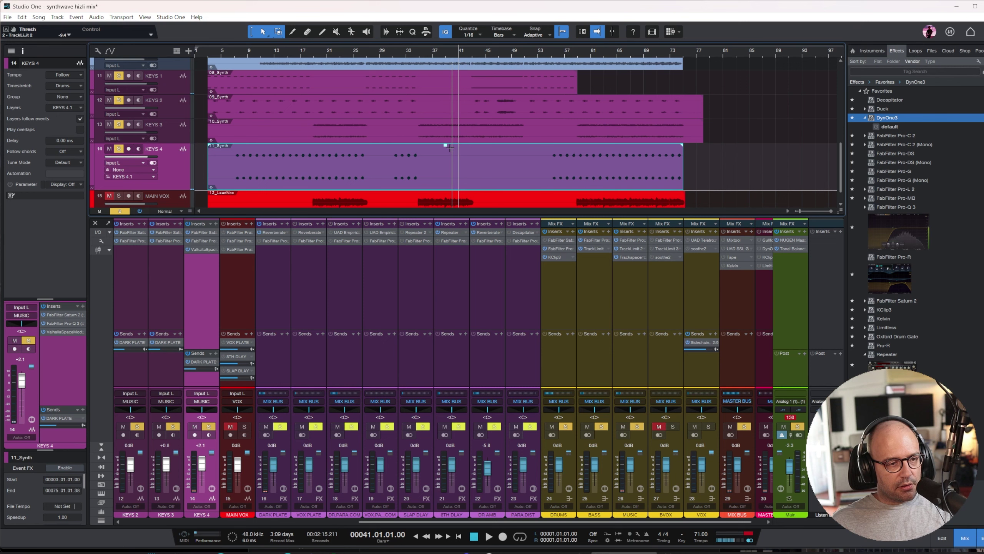
left_click_drag(445, 145, 441, 108)
key("e")
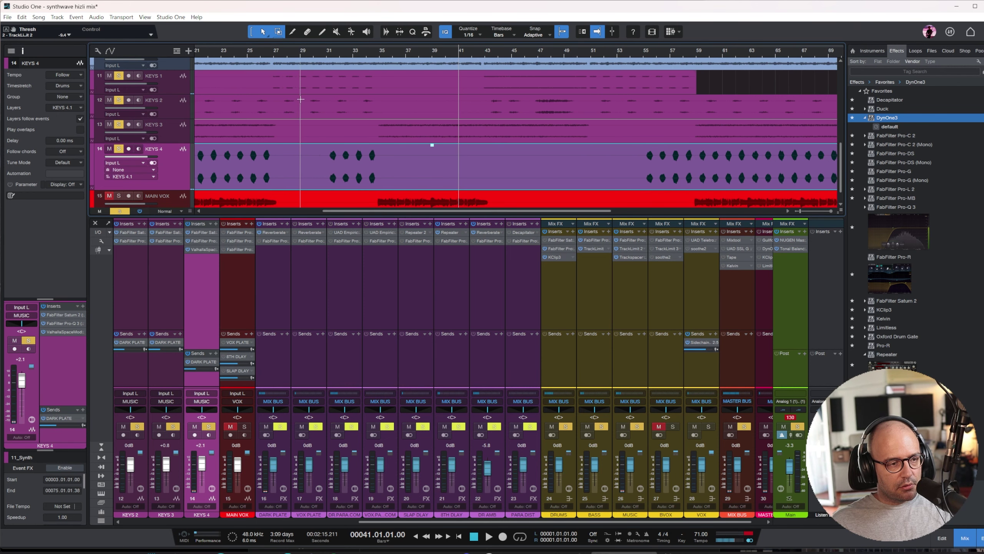
- Clear the bus solos, solo KEYS 4 and play it from about bar 31
left_click(797, 428)
left_click(637, 427)
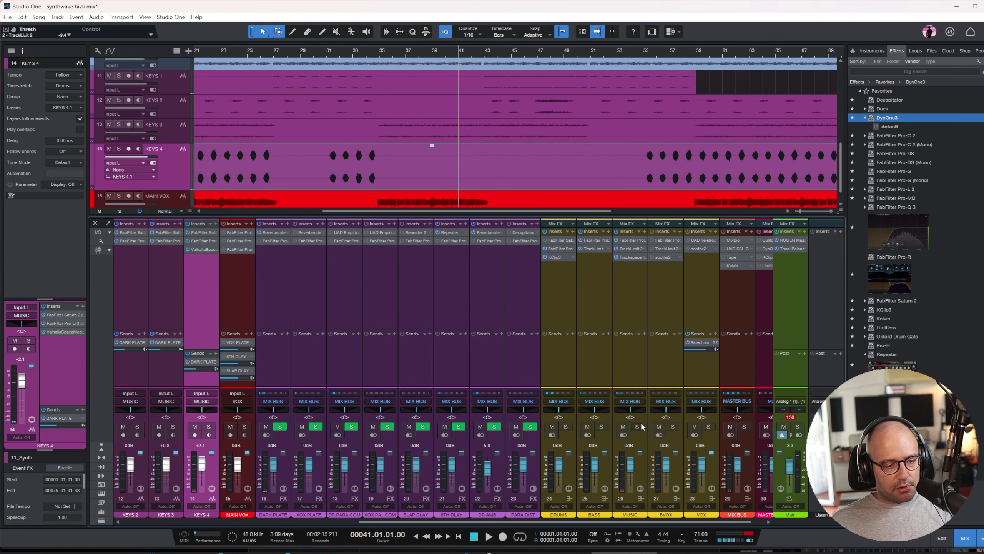
key("s")
left_click(334, 56)
key("space")
- Bypass ValhallaSpaceModulator on KEYS 4 and insert ValhallaUberMod at the end of its effects chain
left_click(188, 249)
left_click(930, 71)
type("ub")
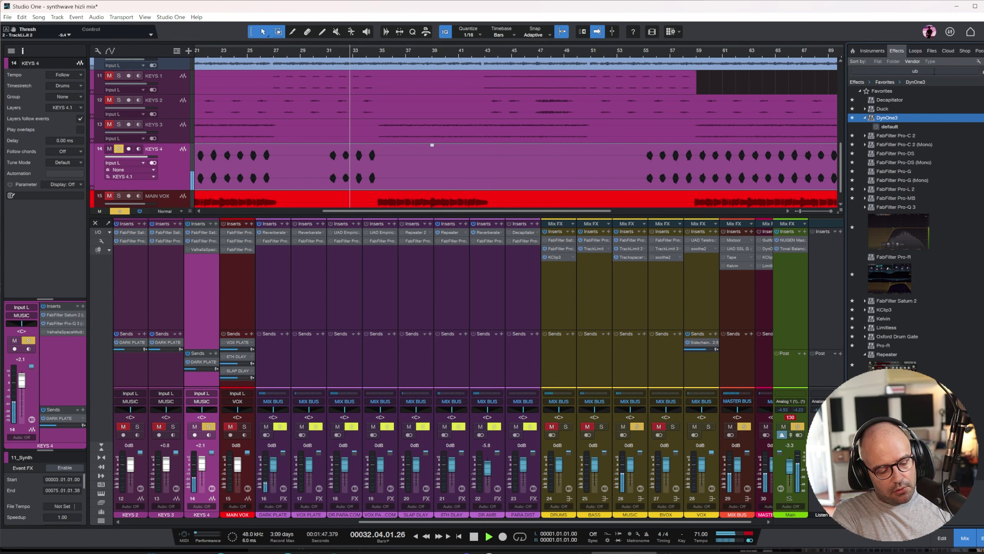
type("er")
left_click_drag(868, 100, 201, 271)
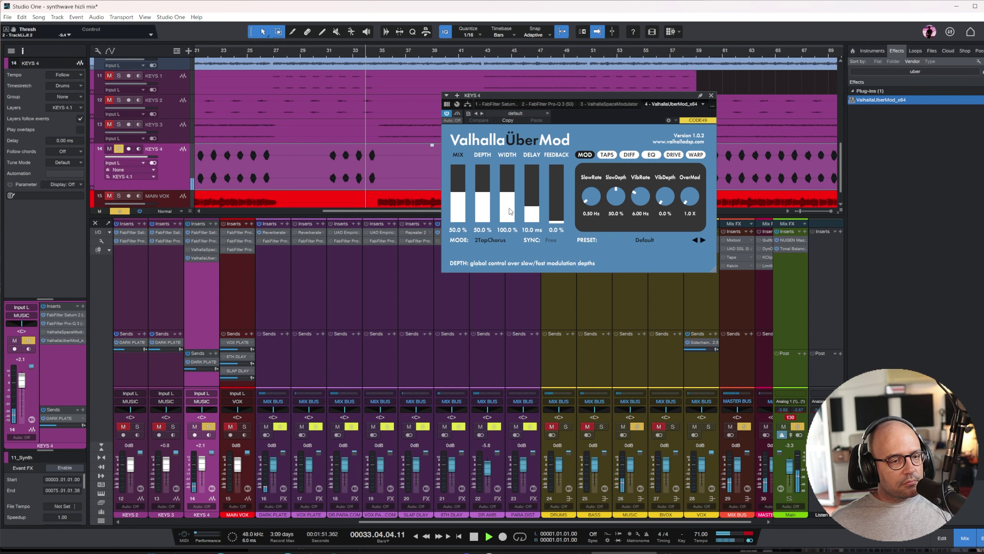
- Load the DimChorus8 preset from the Chorus presets in ValhallaUberMod and play from about bar 31
left_click(625, 240)
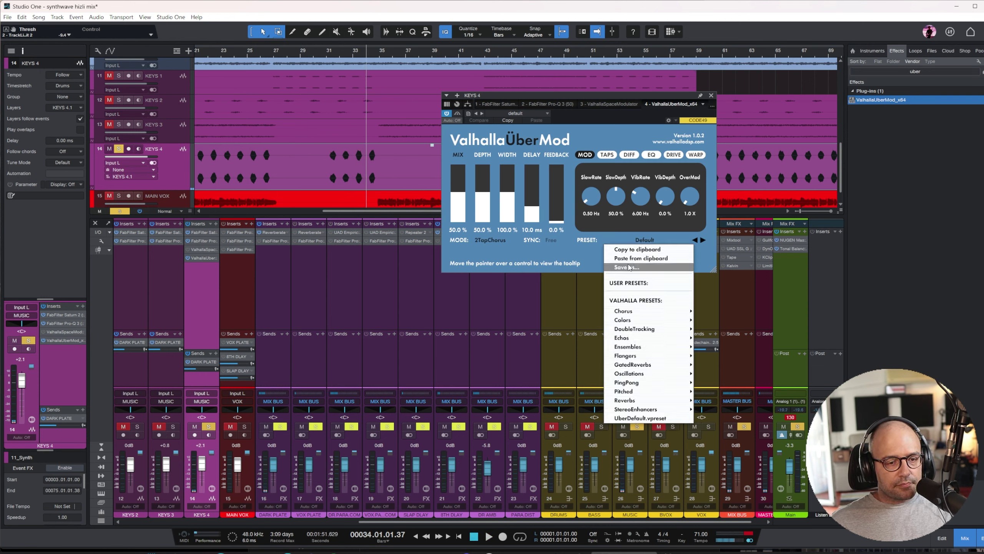
mouse_move(640, 357)
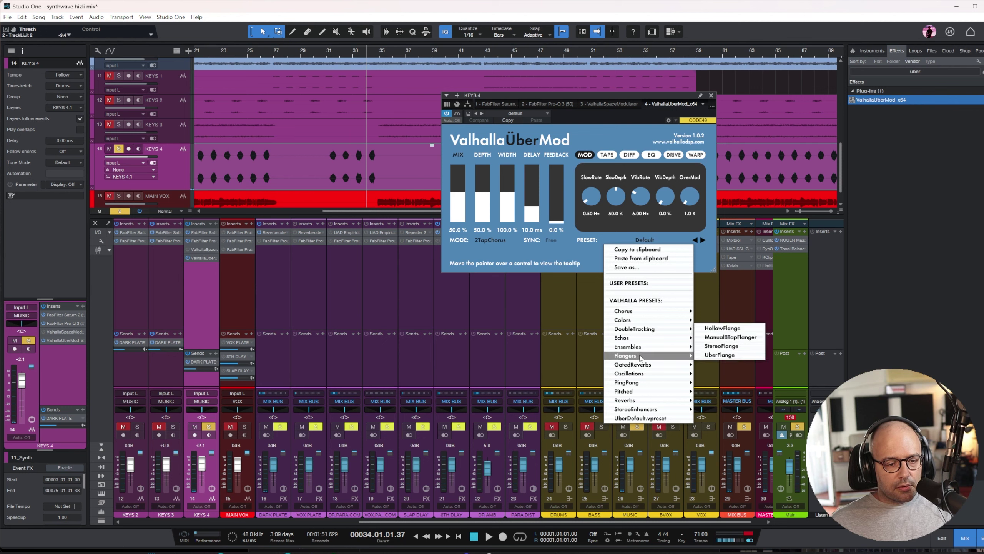
mouse_move(654, 313)
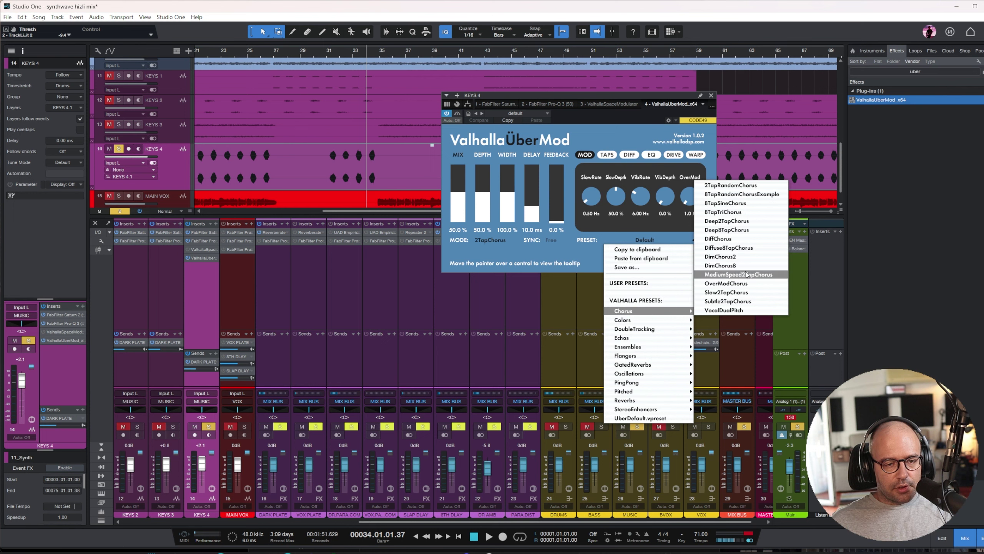
left_click(736, 265)
left_click(331, 59)
- Try DimChorus8 with Mix at about 81%, Depth at about 40% and Delay at about 2.3 ms
left_click_drag(458, 205, 455, 184)
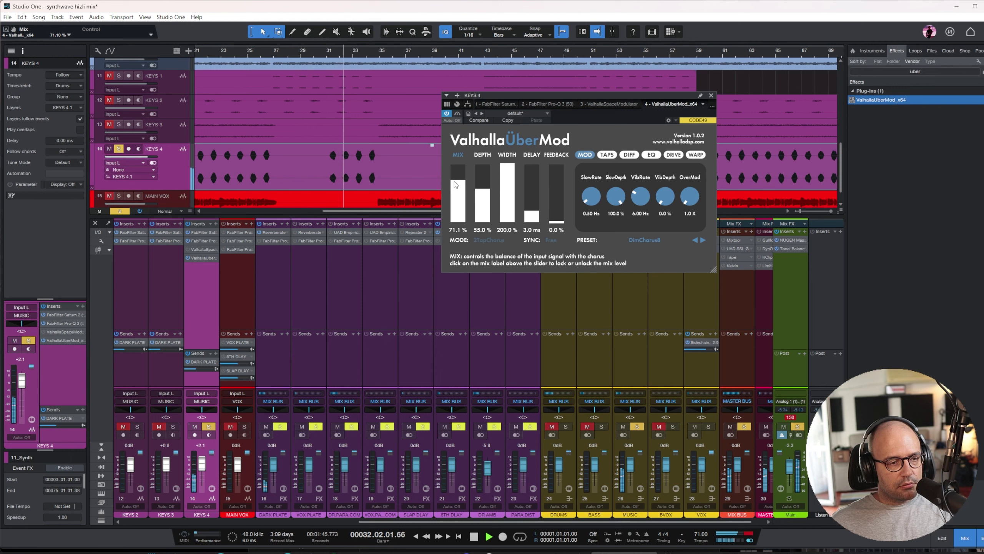
left_click_drag(452, 218, 454, 180)
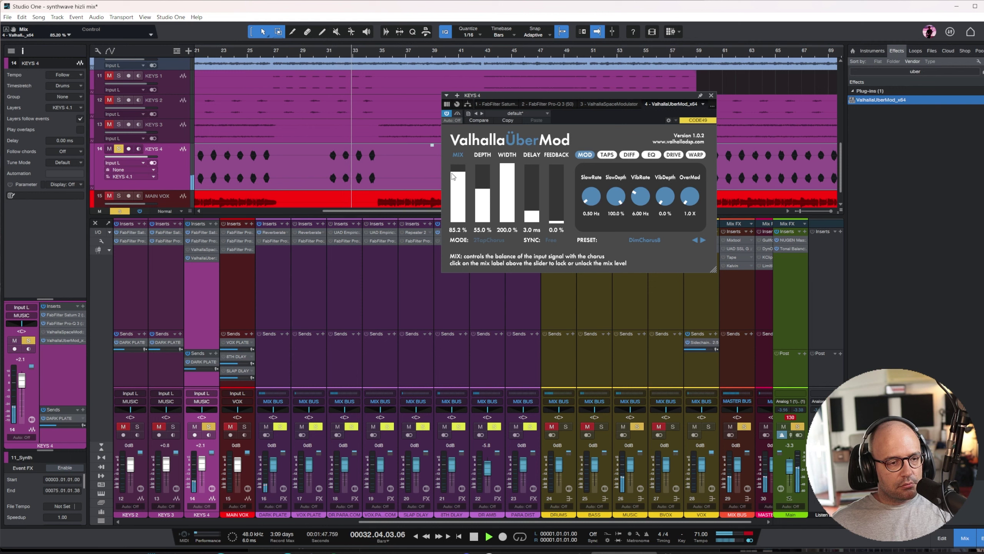
left_click_drag(481, 203, 533, 194)
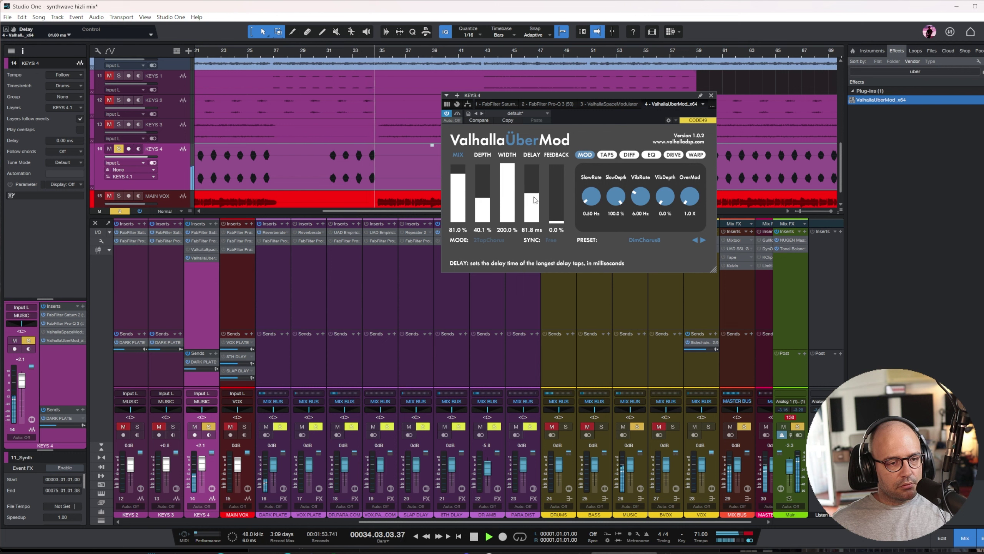
left_click(326, 52)
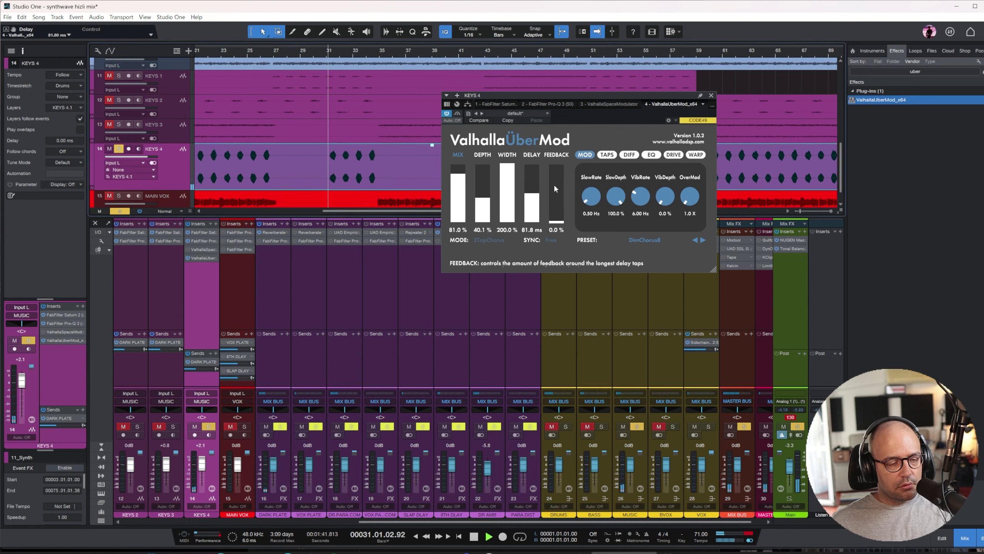
left_click_drag(534, 200, 534, 216)
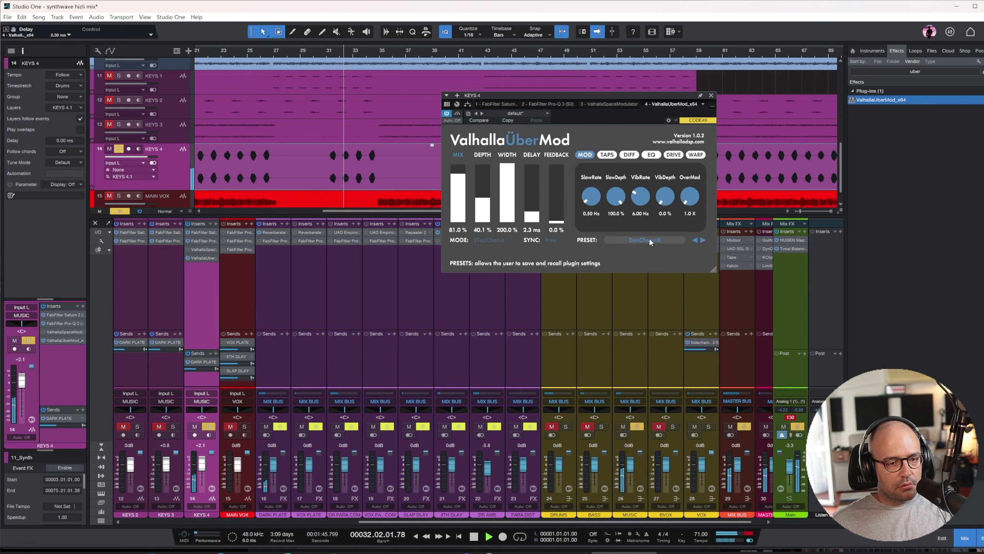
- Step through the neighbouring ValhallaUberMod presets, settle on DimChorus2 and replay from about bar 31
left_click(702, 240)
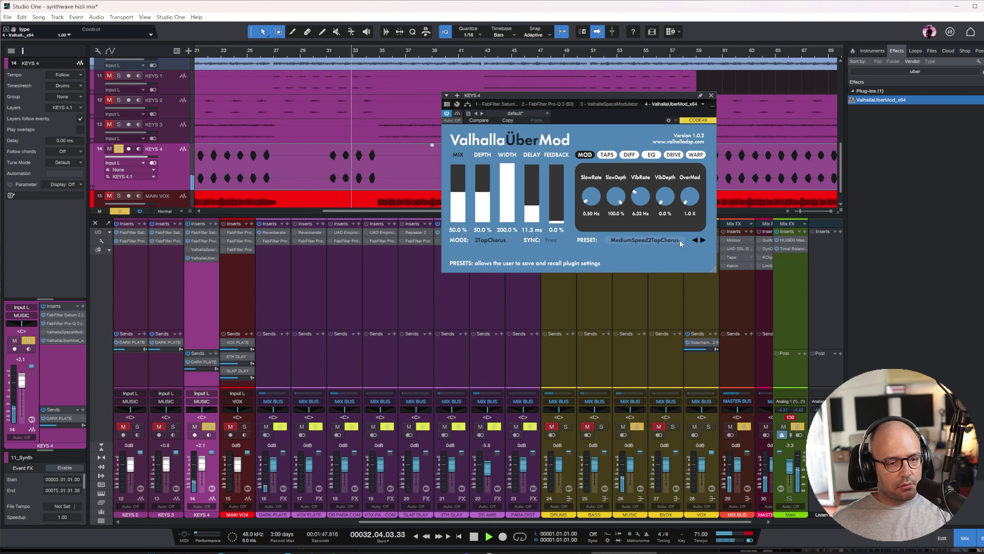
left_click(695, 239)
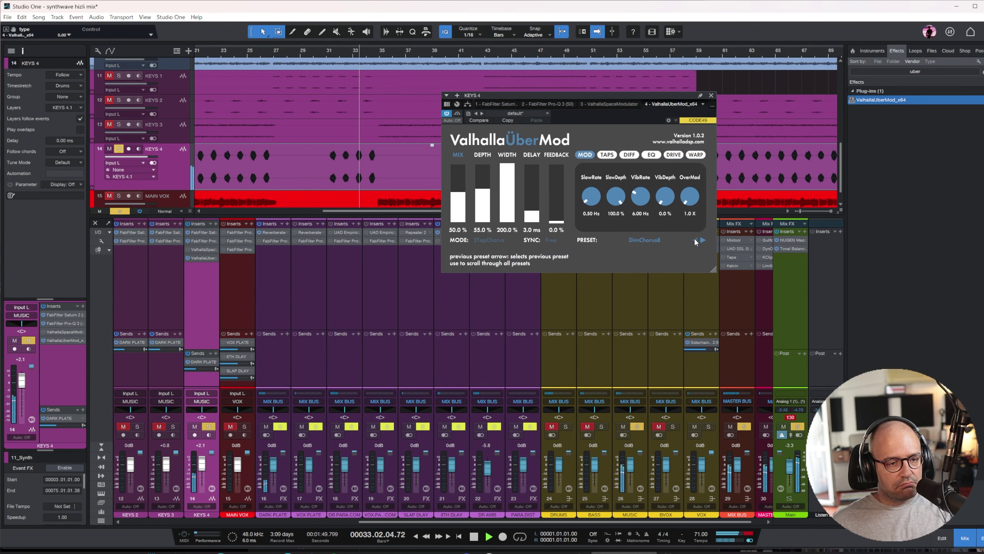
left_click(330, 52)
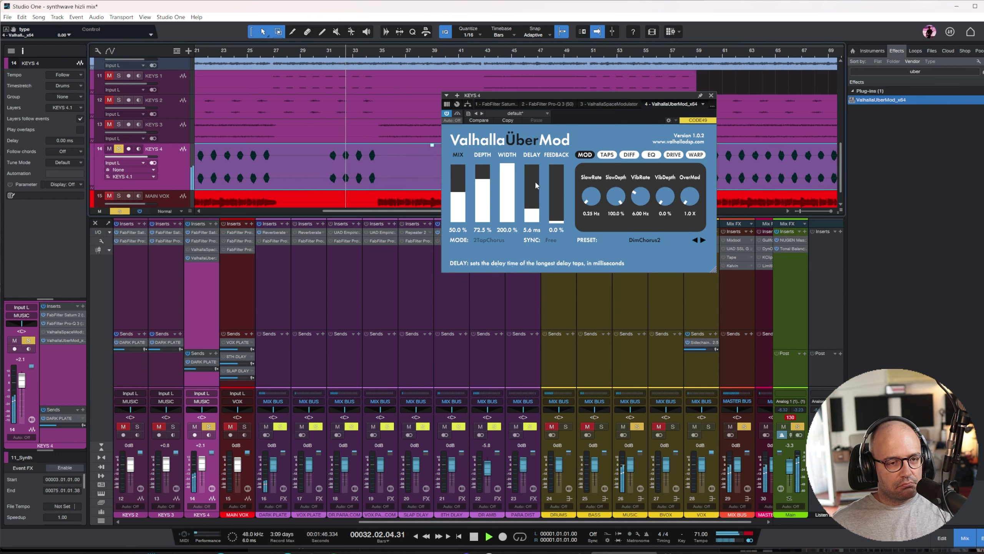
- Set ValhallaUberMod's EQ to Dark mode with Low Cut at 580 Hz and High Cut at 14460 Hz, and replay the passage
left_click(651, 155)
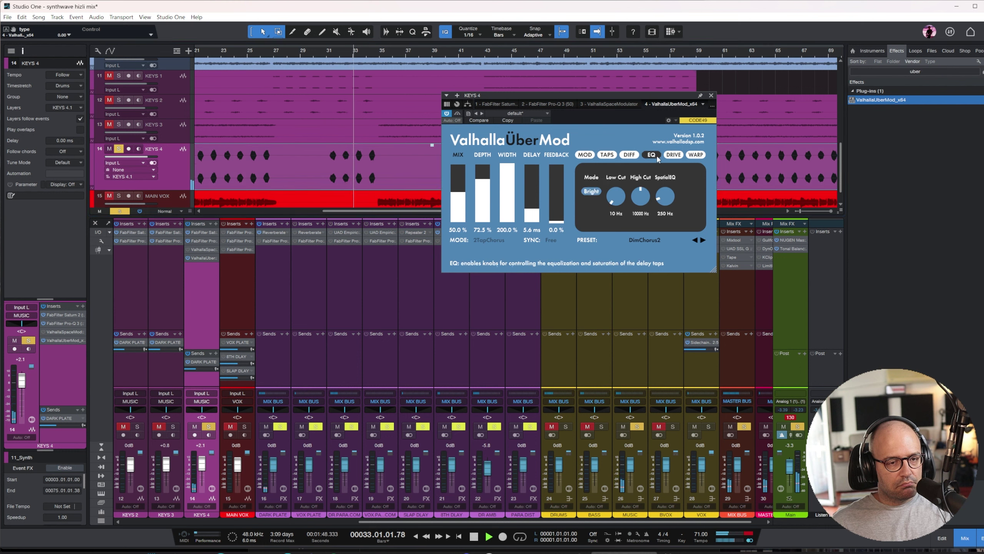
left_click_drag(609, 204, 608, 182)
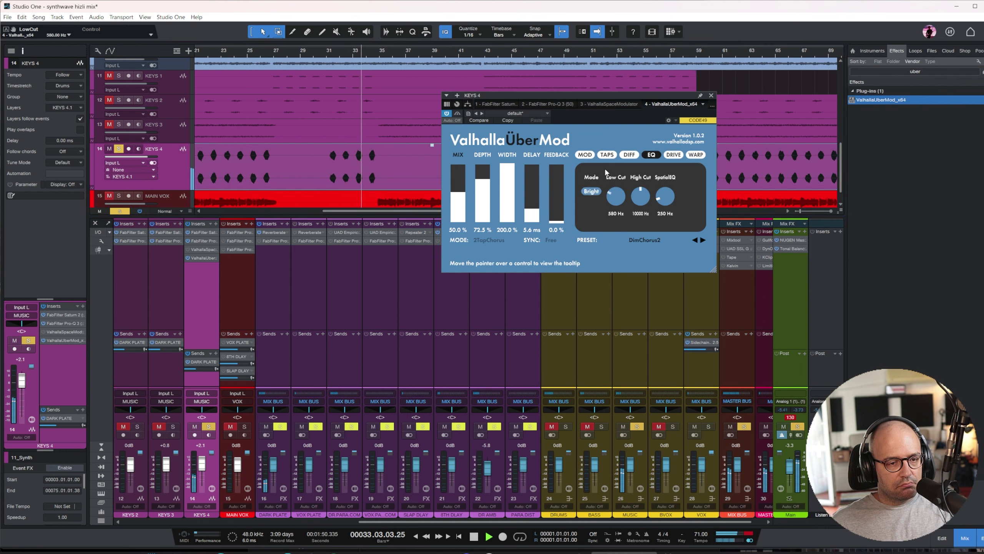
left_click(591, 191)
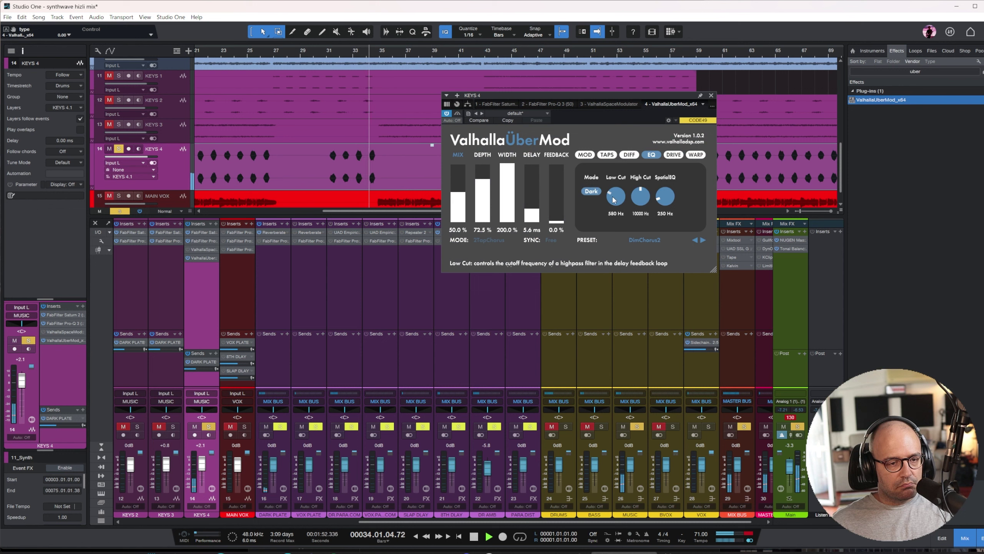
left_click_drag(645, 200, 637, 174)
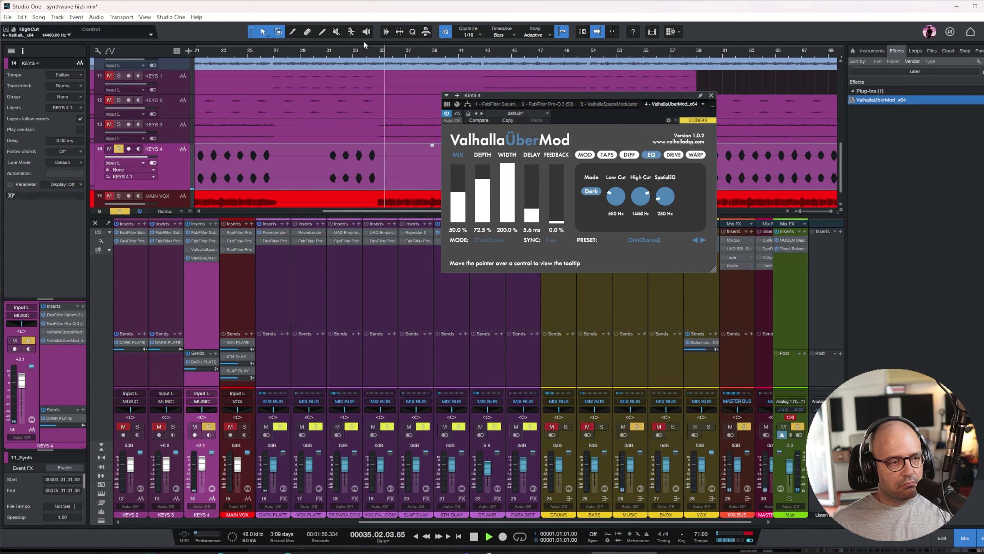
left_click(329, 54)
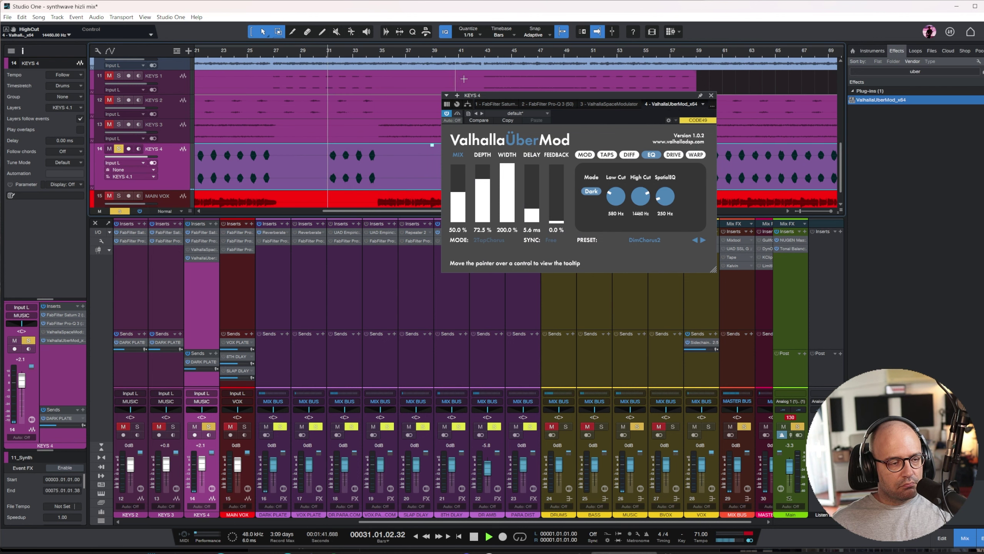
- Close ValhallaUberMod, stop playback, and insert Ozone 9 Imager at the end of the KEYS 4 effects chain
left_click(711, 95)
key("space")
left_click(935, 70)
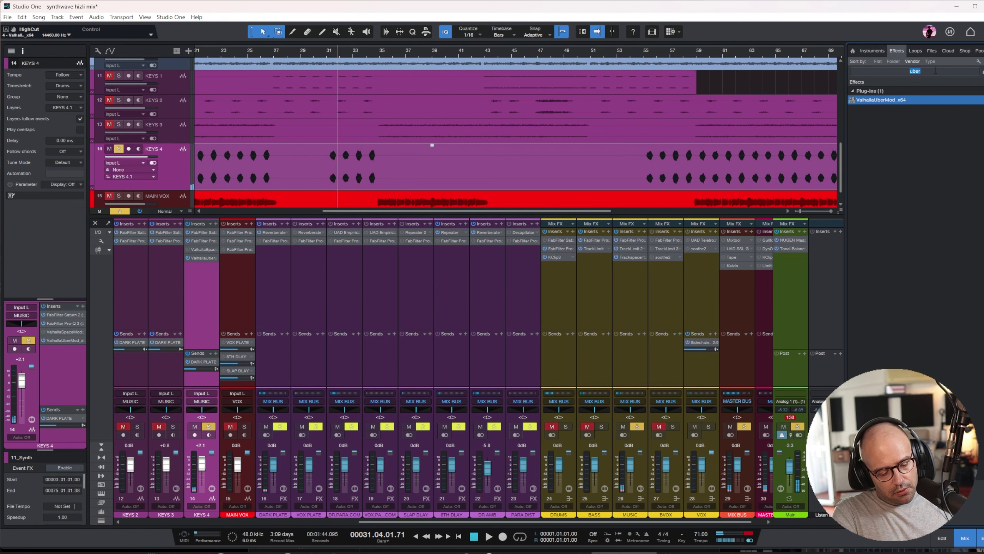
type("image")
left_click_drag(857, 108, 207, 304)
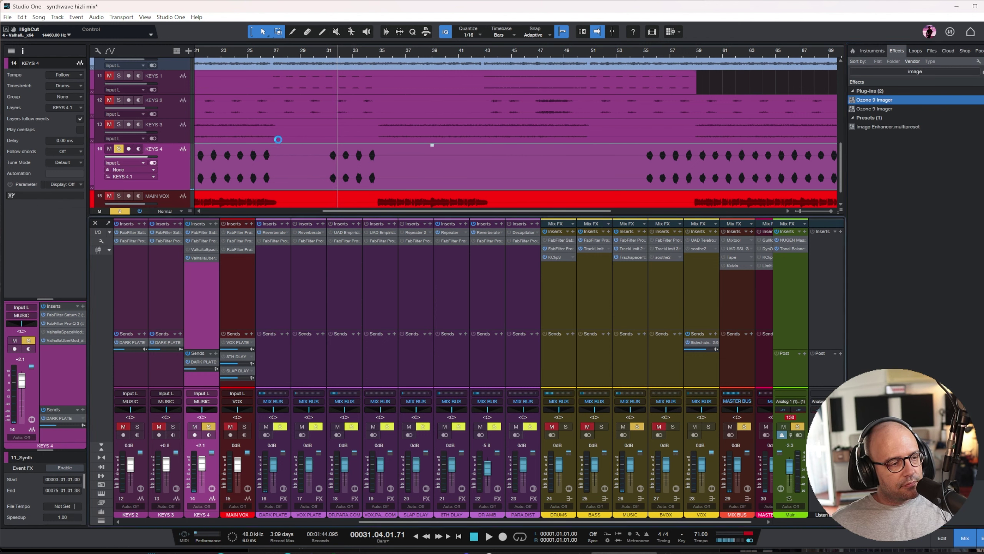
- Audition KEYS 4 from bar 31 with all its inserts bypassed
left_click(329, 47)
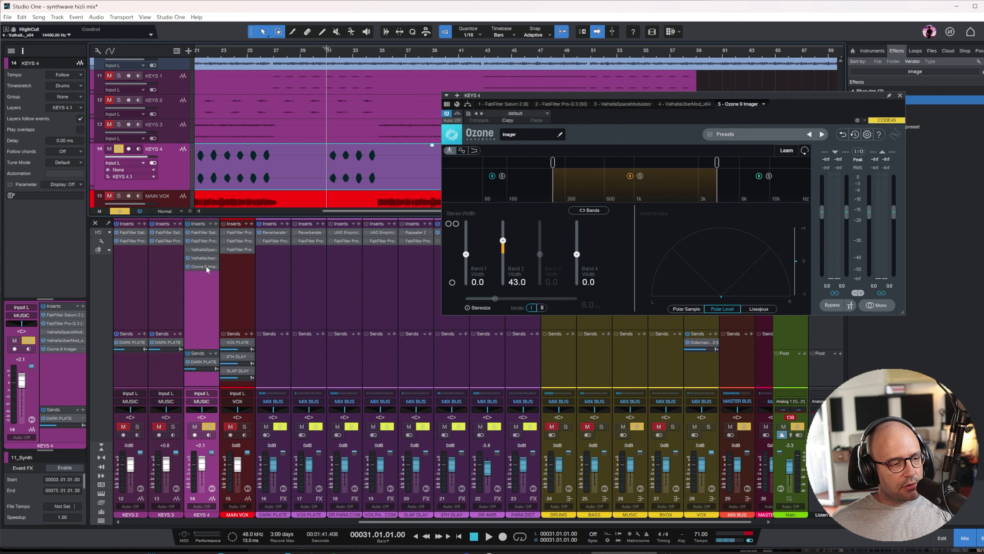
left_click(188, 223)
key("space")
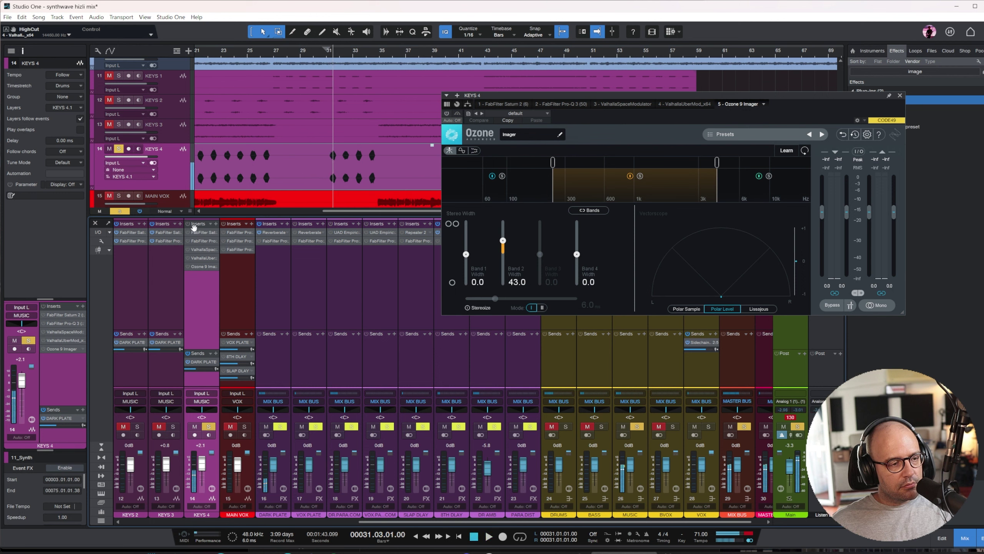
- With KEYS 4 playing, set the Imager's stereo widths to -35.4 for Band 1, 60.8 for Band 2 and 55.7 for Band 4
key("e")
key("e")
key("e")
key("w")
key("space")
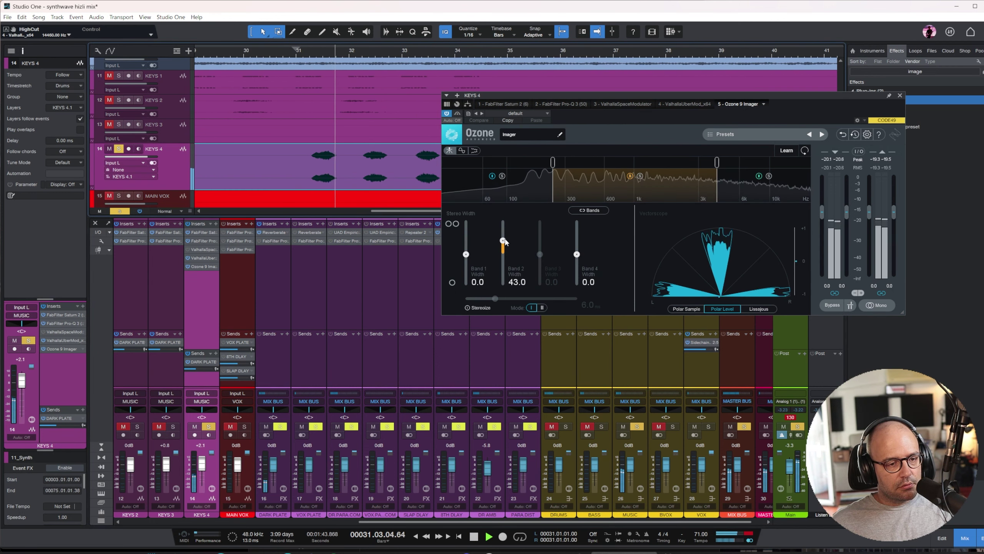
left_click_drag(577, 255, 577, 236)
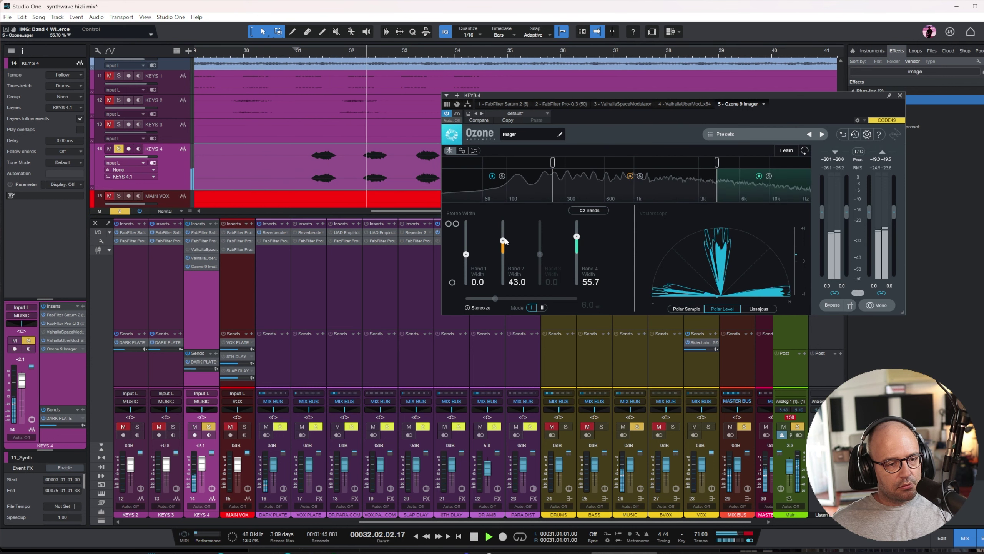
left_click_drag(503, 240, 466, 269)
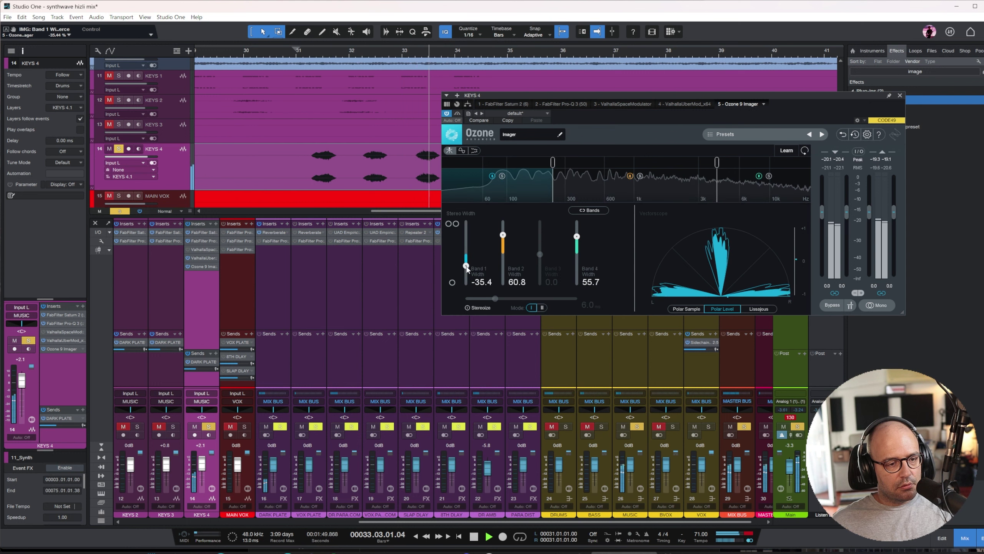
- Enable Stereoize in the Imager with a 12.0 ms delay and audition KEYS 4 from about bar 31
left_click(468, 308)
left_click(311, 52)
left_click_drag(496, 298, 534, 303)
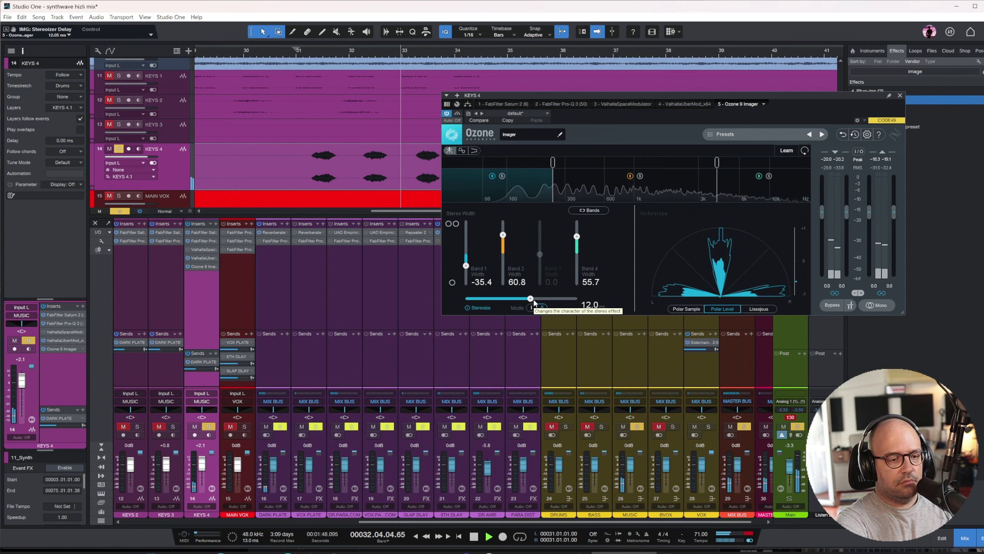
left_click(535, 307)
left_click(314, 53)
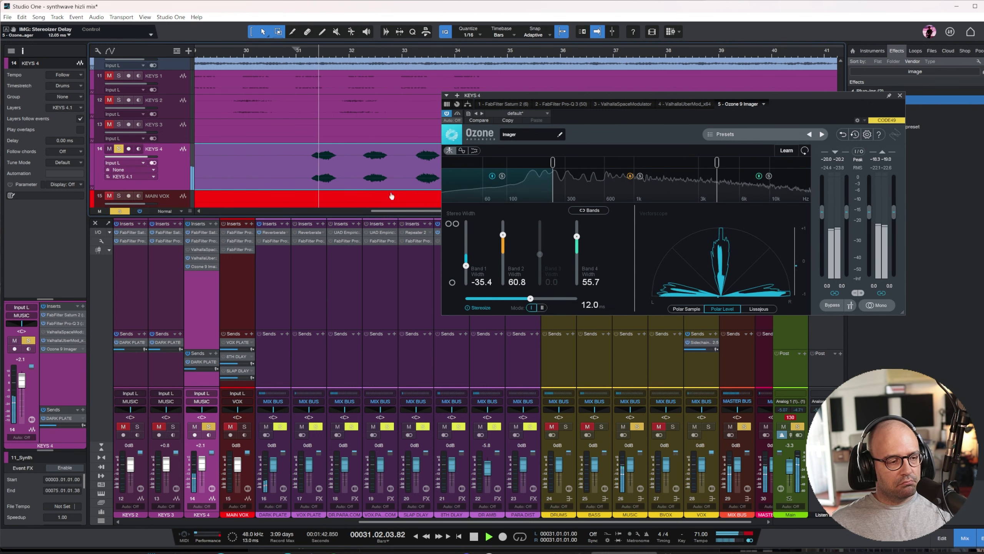
key("space")
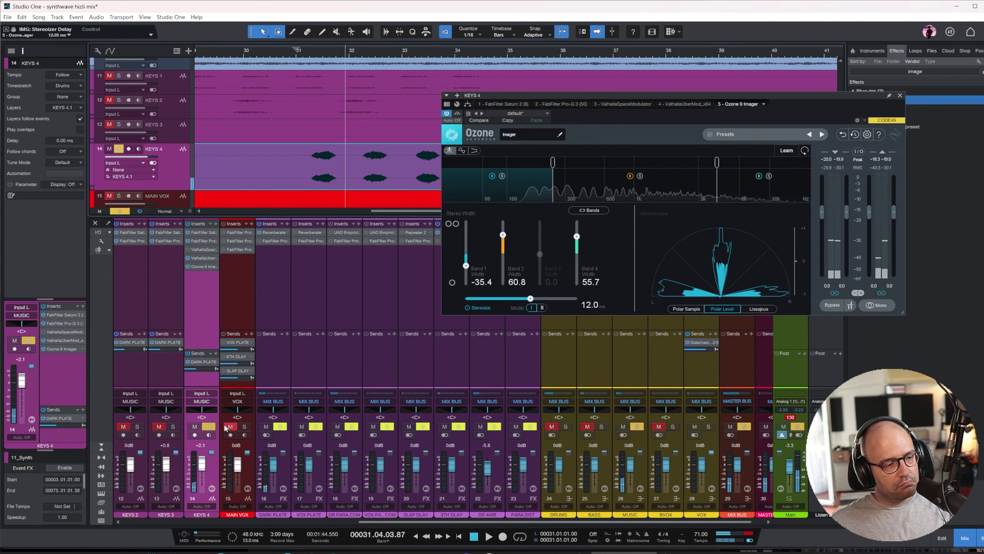
- Unsolo KEYS 4, close the Imager, and insert FabFilter Pro-R at the end of the KEYS 4 effects chain
left_click(209, 426)
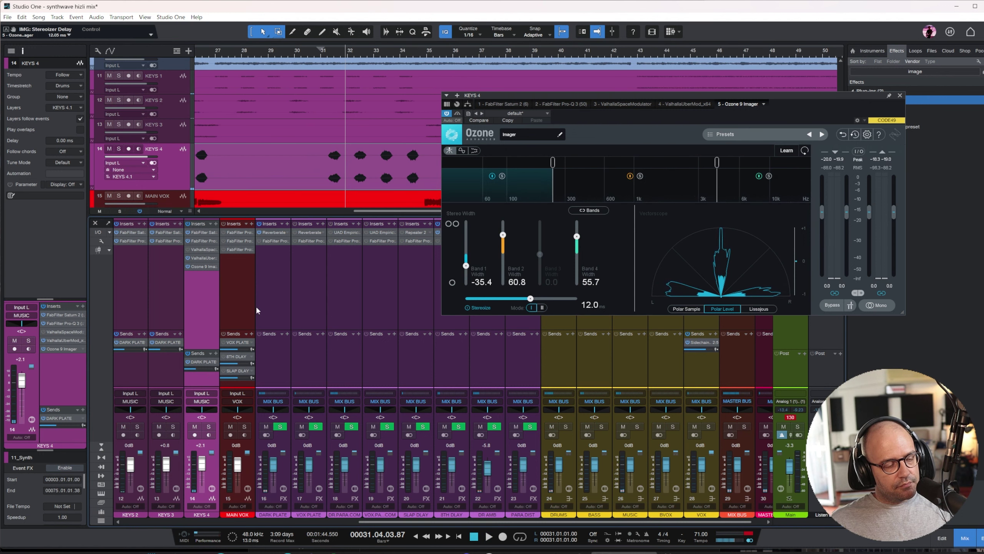
key("z")
left_click(233, 51)
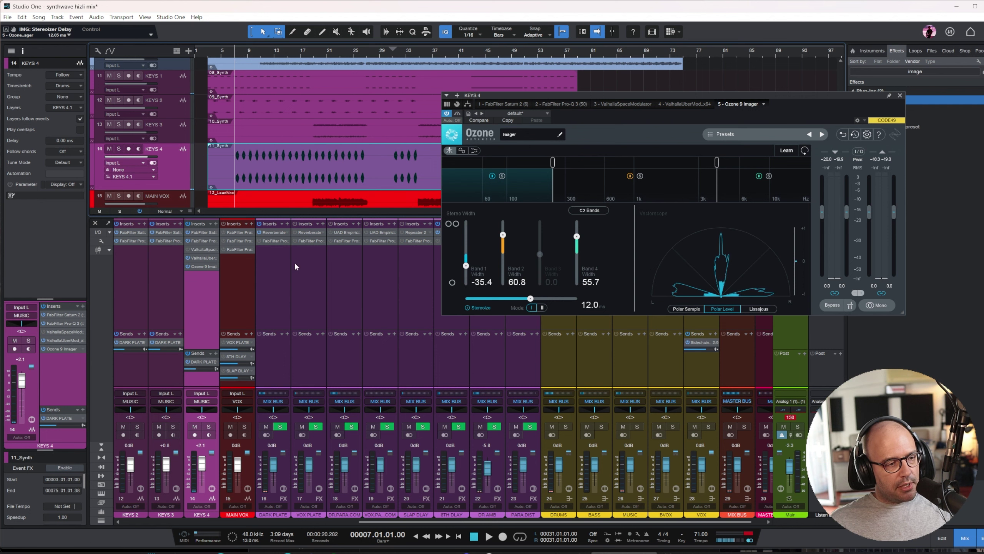
left_click(900, 95)
left_click_drag(908, 257, 489, 172)
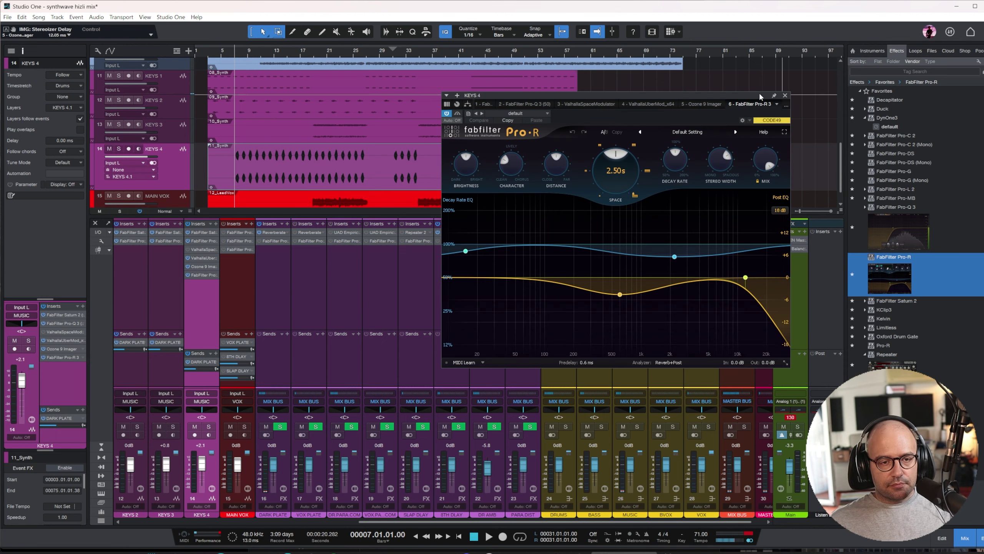
- Insert EchoBoy on KEYS 4, load its user preset haas, and place it ahead of Pro-R in the chain
left_click(918, 72)
type("echo")
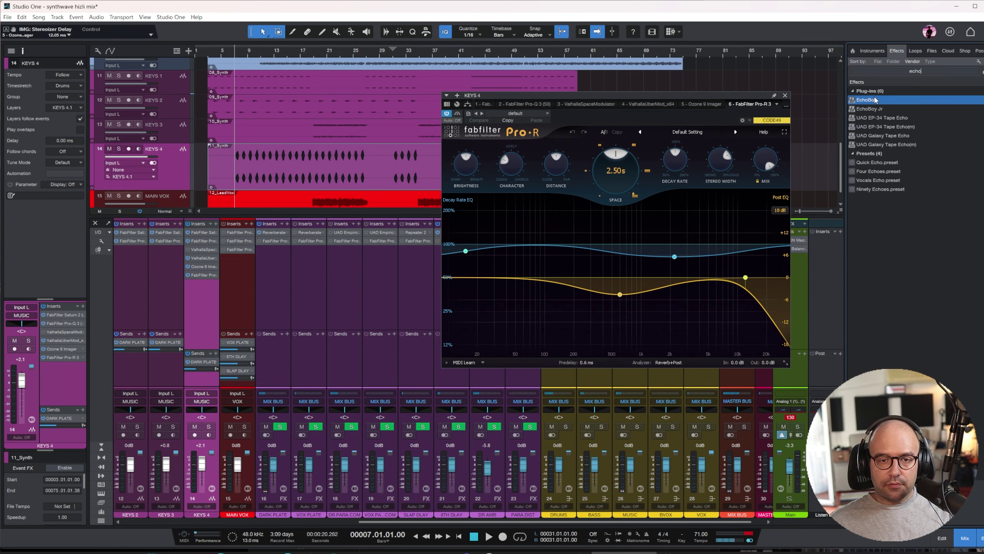
left_click_drag(875, 100, 192, 290)
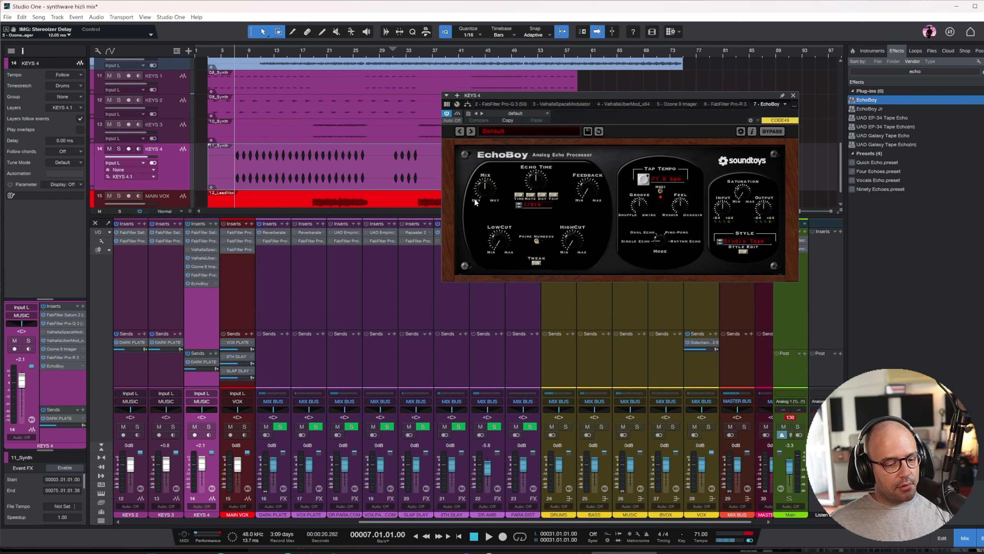
left_click(521, 139)
mouse_move(514, 226)
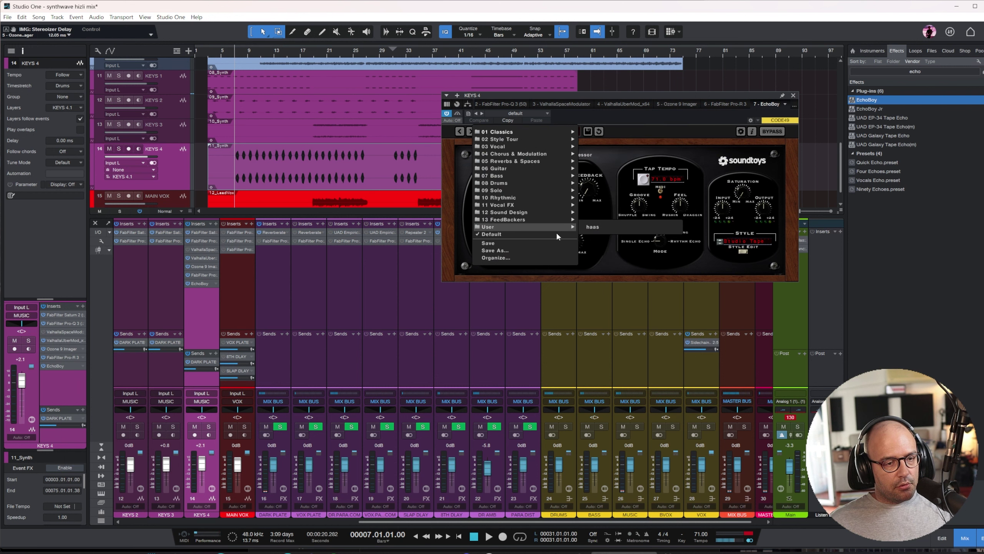
left_click(600, 228)
left_click_drag(200, 278, 199, 280)
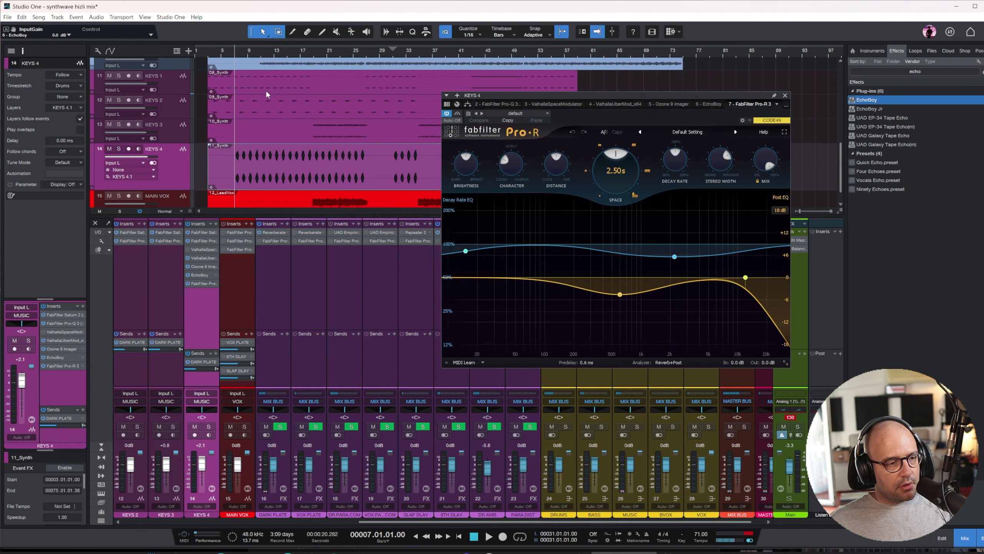
- In Pro-R on KEYS 4, set Space to 1.25 s and adjust the Mix, Stereo Width and Brightness
left_click_drag(616, 174, 617, 183)
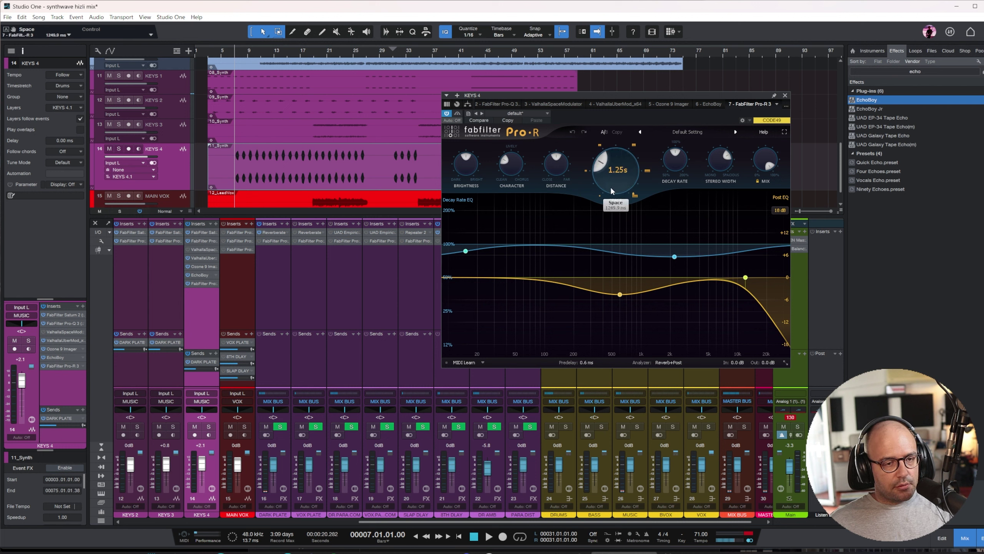
mouse_move(758, 161)
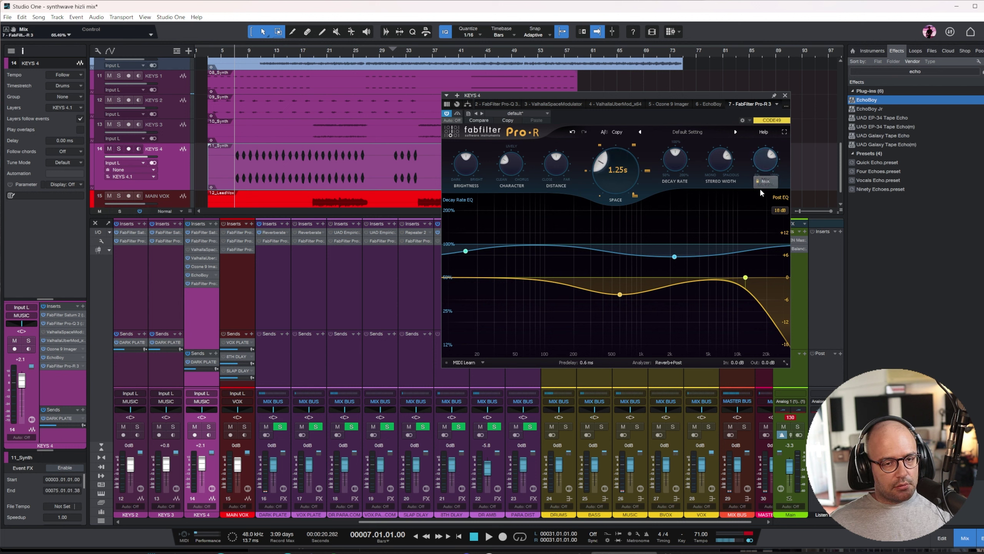
left_click_drag(721, 163, 720, 153)
left_click_drag(460, 163, 460, 151)
- Solo KEYS 4 and, during playback, set Pro-R's Space to 1.79 s and its Mix to 72.16%
key("s")
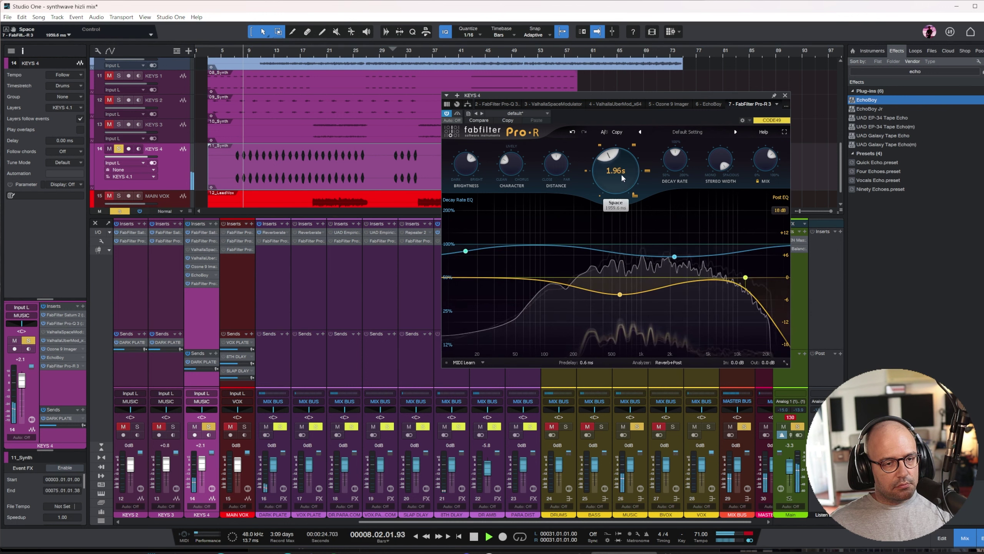
left_click_drag(626, 190, 620, 175)
left_click_drag(761, 167, 761, 160)
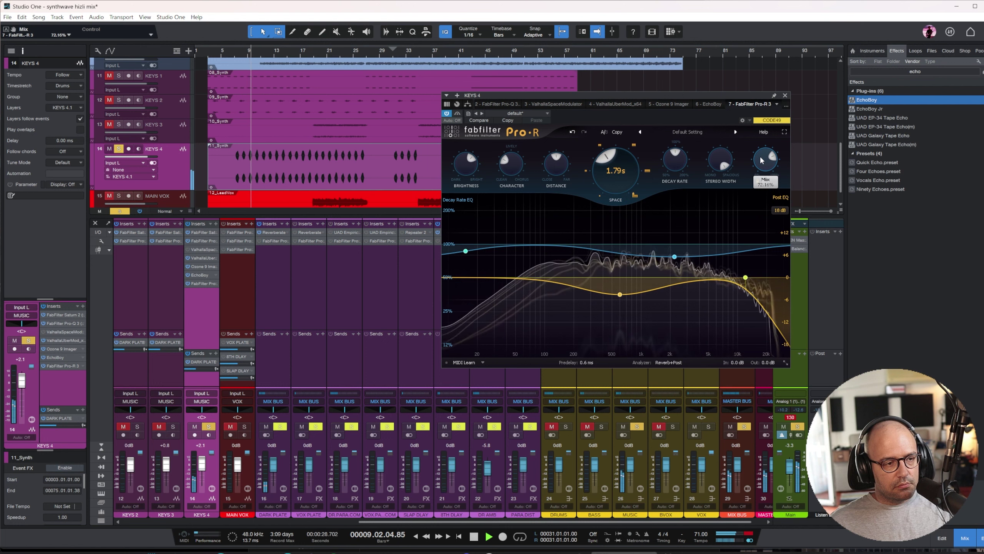
key("space")
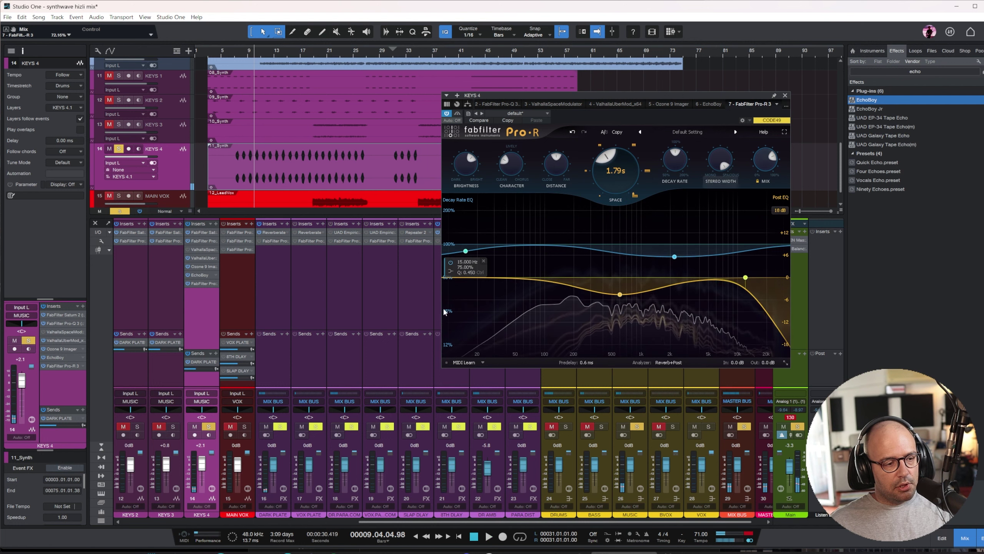
- Move Pro-R ahead of EchoBoy in the KEYS 4 effects chain, audition the track soloed, and unsolo it
left_click_drag(210, 288, 205, 274)
key("space")
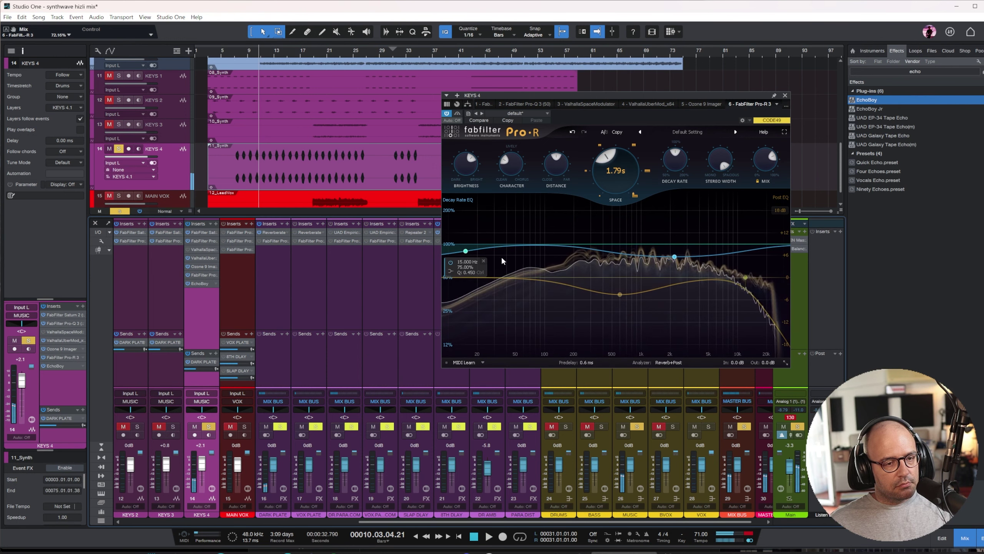
left_click(209, 427)
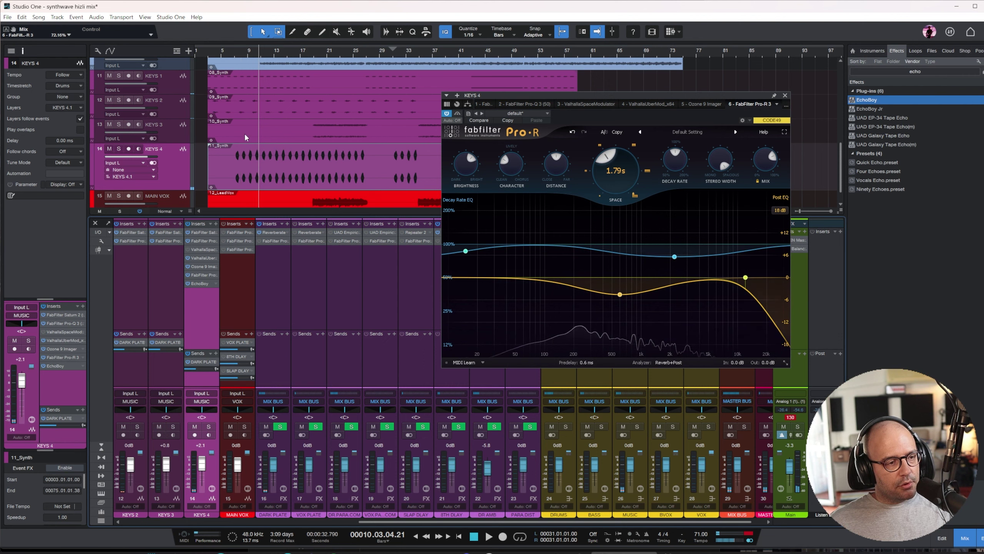
- Play the full mix from about bar 7, close Pro-R, and raise the MUSIC bus volume to +0.8 dB
left_click_drag(236, 51, 239, 84)
key("space")
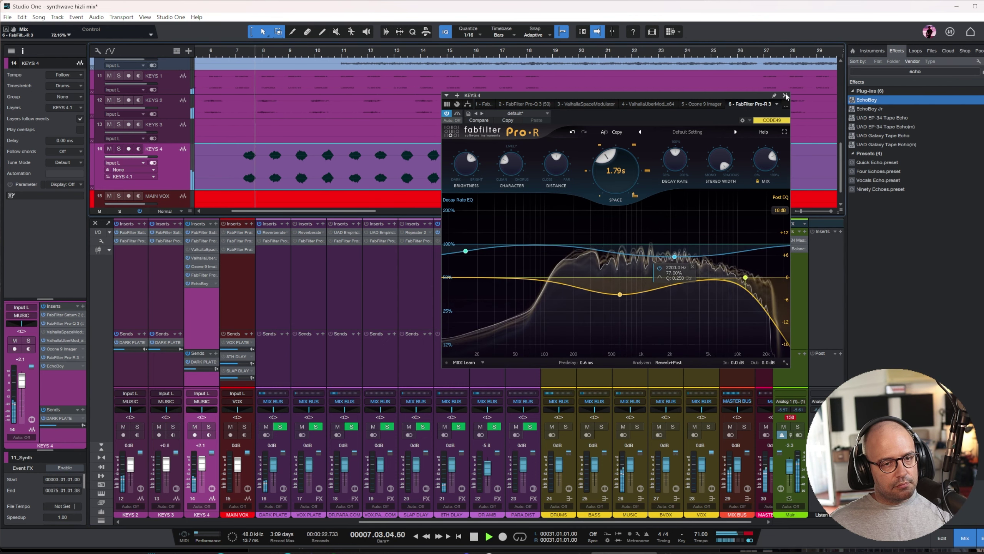
left_click(784, 96)
key("w")
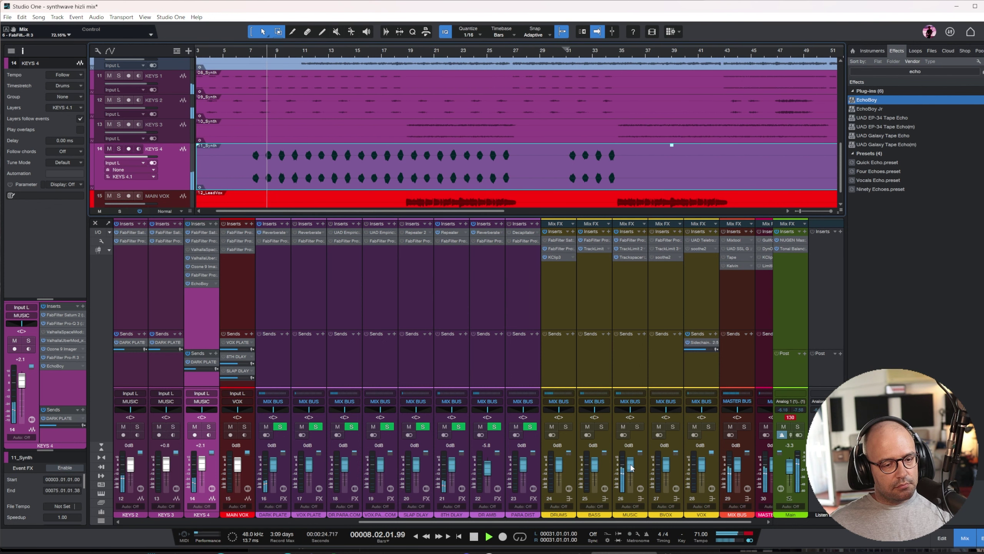
left_click_drag(630, 521, 482, 539)
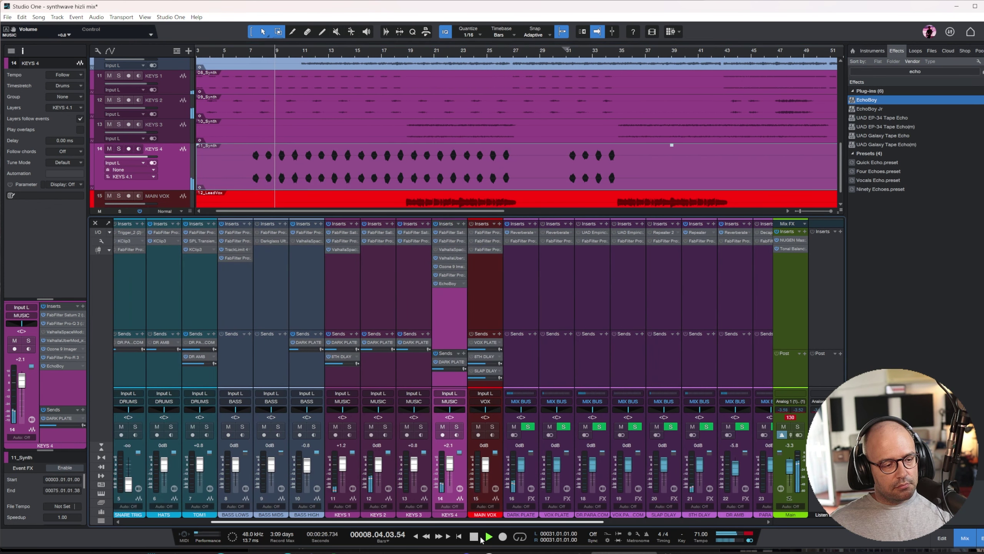
- Solo KEYS 1, raise its volume to +1.7 dB, and set its 8TH DLAY send level to 0 dB
left_click(349, 426)
left_click_drag(343, 465, 343, 463)
left_click(347, 363)
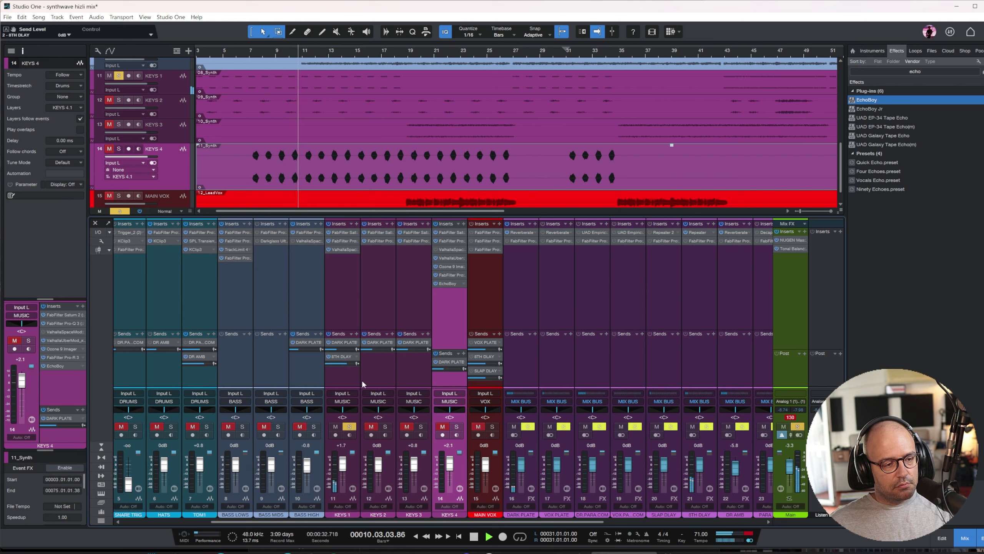
left_click(342, 275)
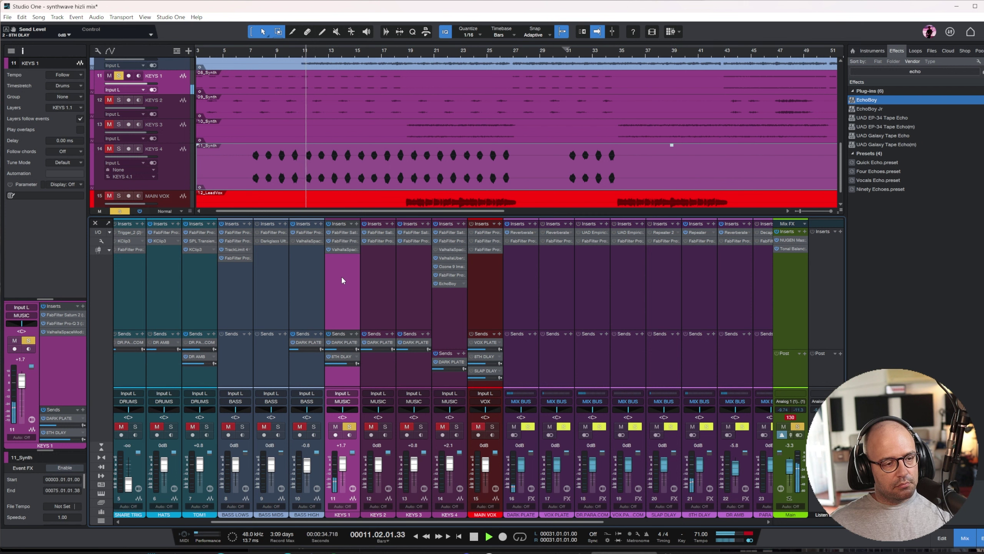
key("space")
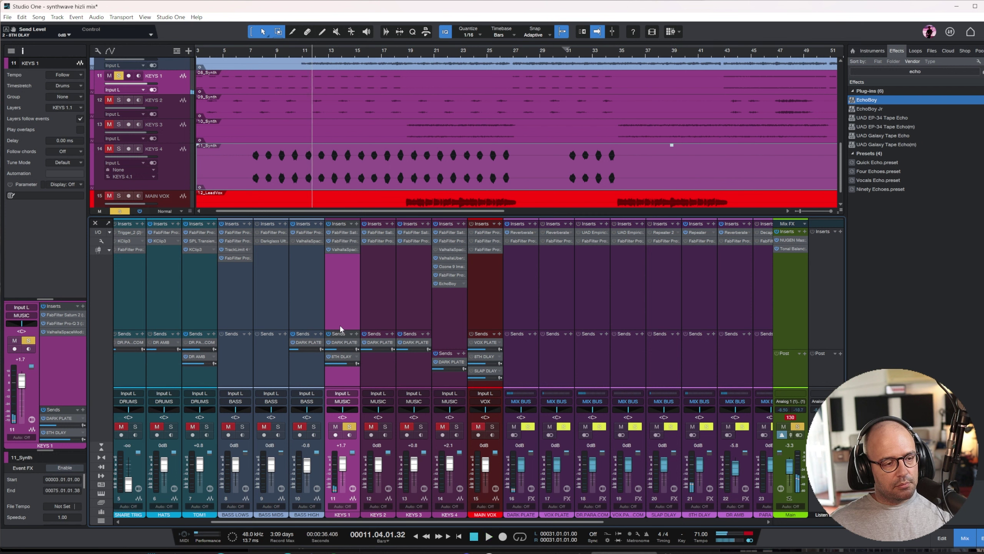
- Turn off the 8TH DLAY send on KEYS 1, insert EchoBoy on the track, and return playback to bar 7
left_click(329, 356)
left_click_drag(881, 105, 347, 276)
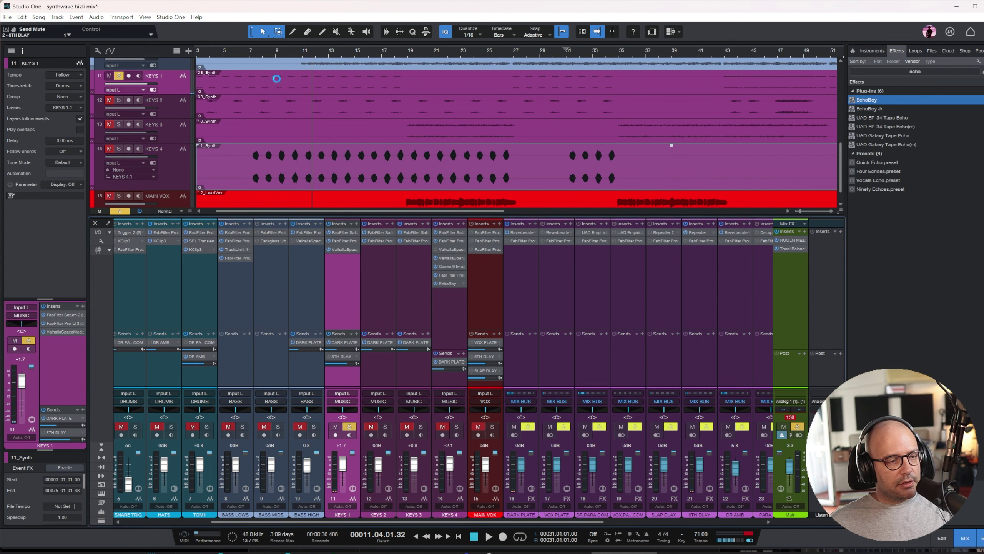
left_click(251, 47)
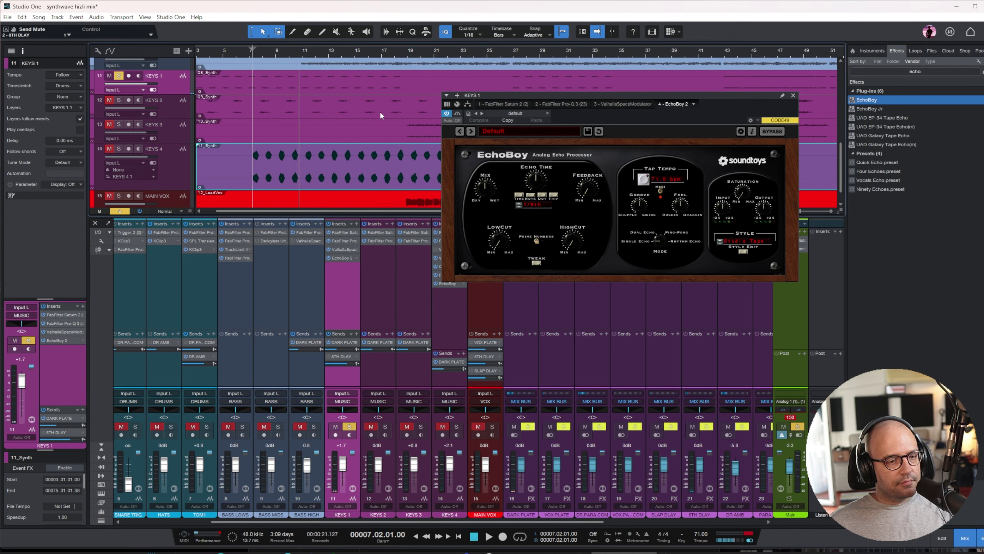
- Set EchoBoy on KEYS 1 to Dual Echo mode with the Space Echo style
left_click(660, 236)
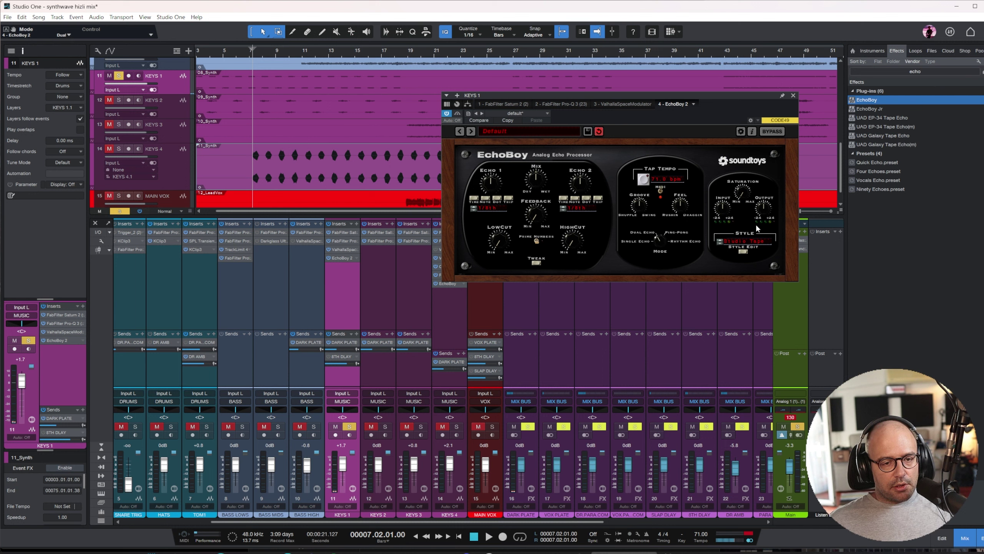
left_click(752, 241)
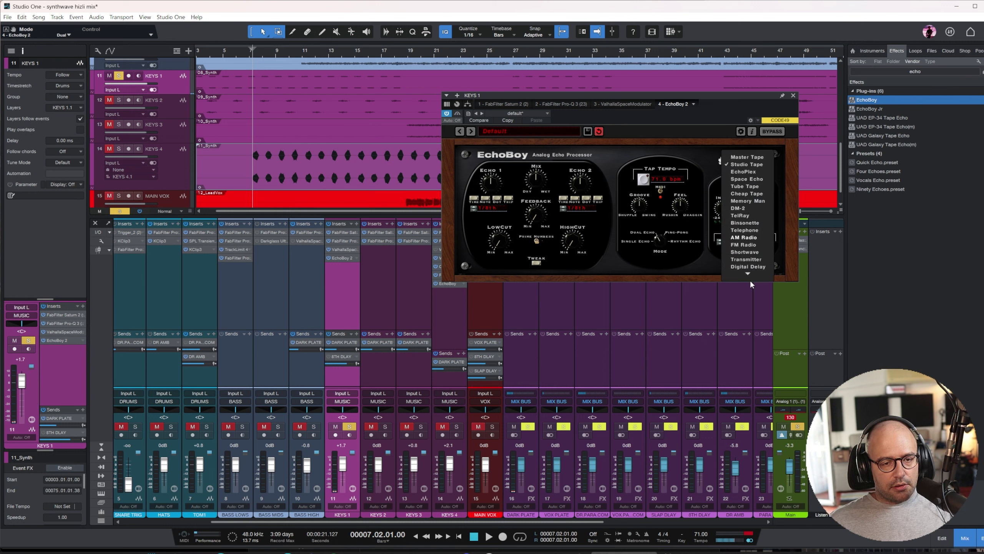
left_click(745, 178)
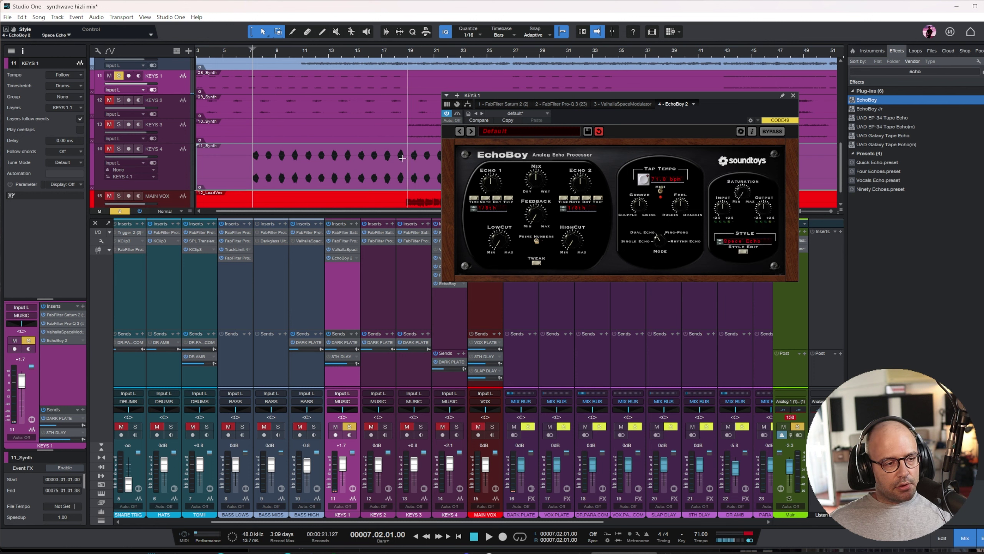
- While auditioning KEYS 1, set EchoBoy's Mix to 25%, HighCut to 0.13 and LowCut to 0.40, and show its tweak controls
key("space")
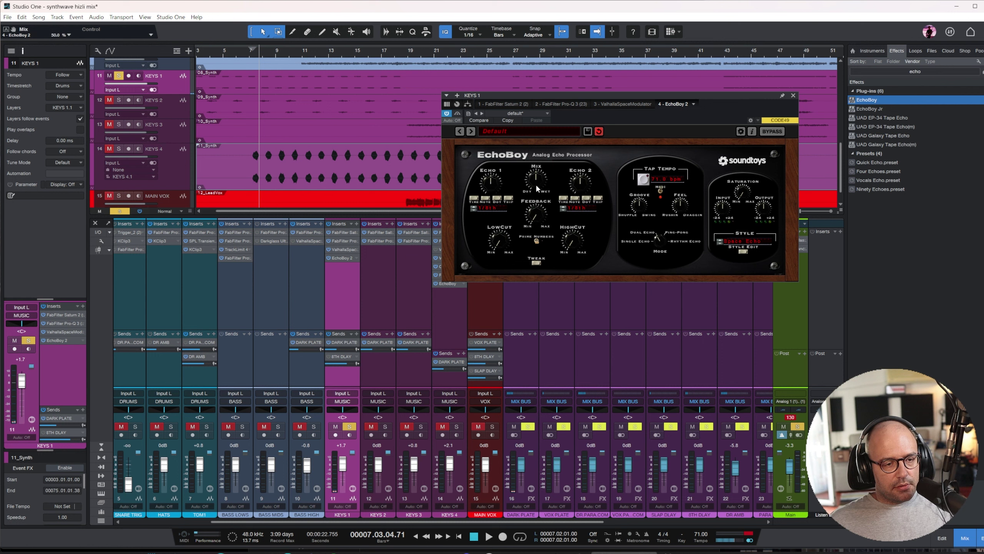
left_click_drag(502, 241, 502, 223)
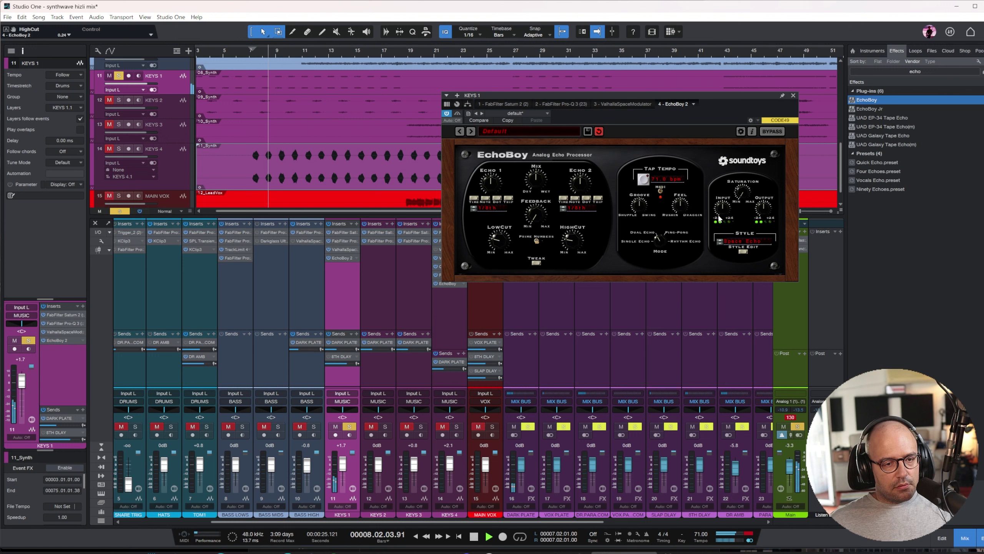
left_click_drag(678, 201, 678, 197)
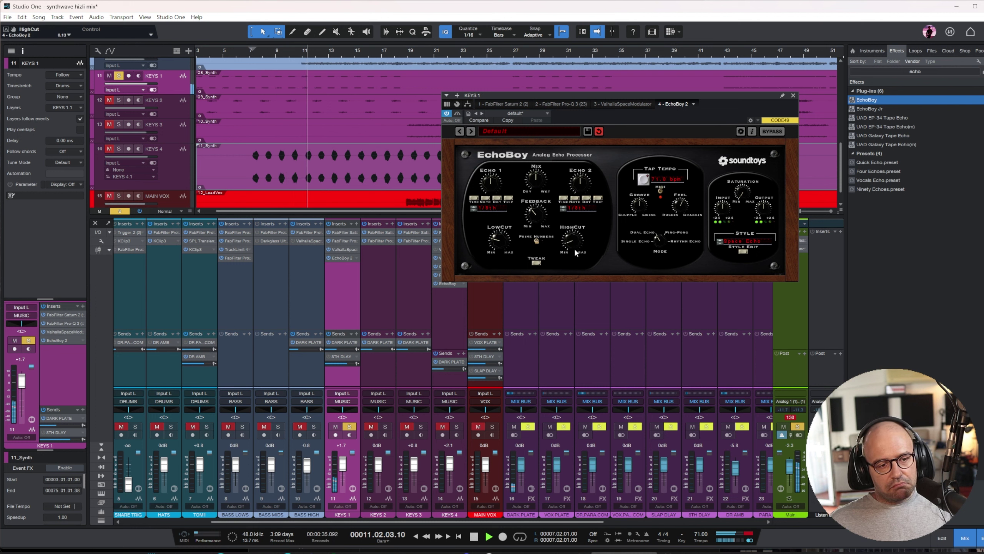
left_click(536, 263)
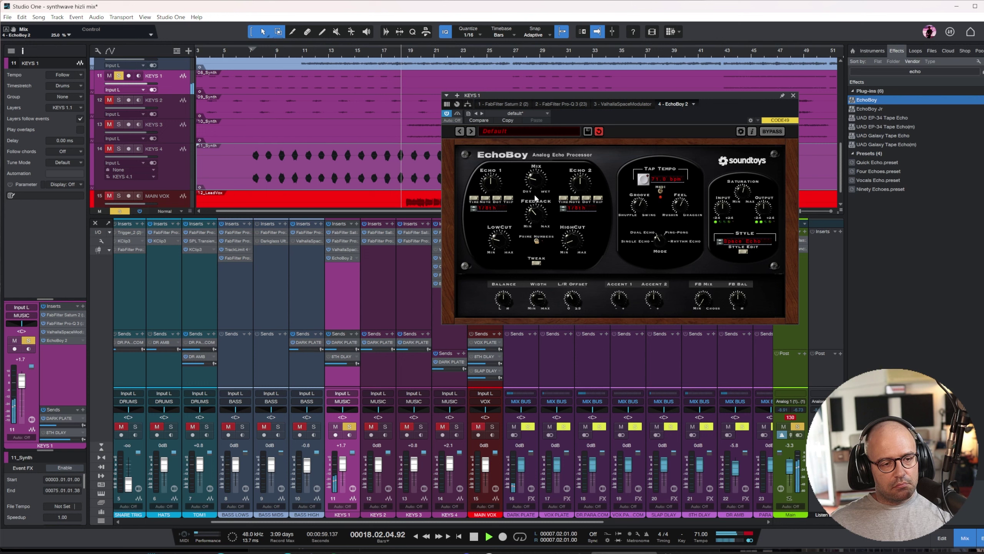
key("space")
- Unsolo KEYS 1, close EchoBoy, and during playback lower KEYS 2 to -3.8 dB and KEYS 3 to -3.3 dB
left_click(349, 426)
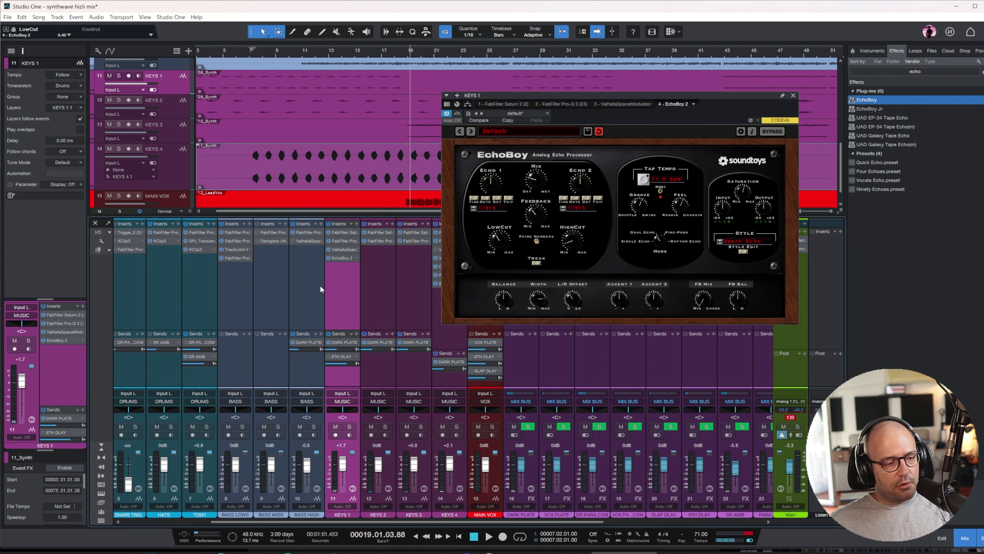
key("space")
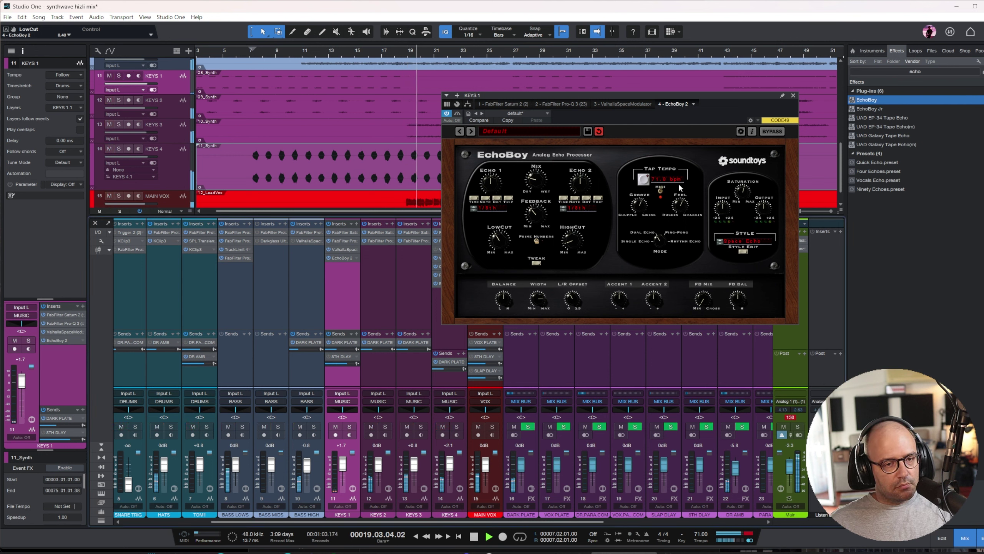
left_click(793, 95)
left_click_drag(413, 467, 382, 470)
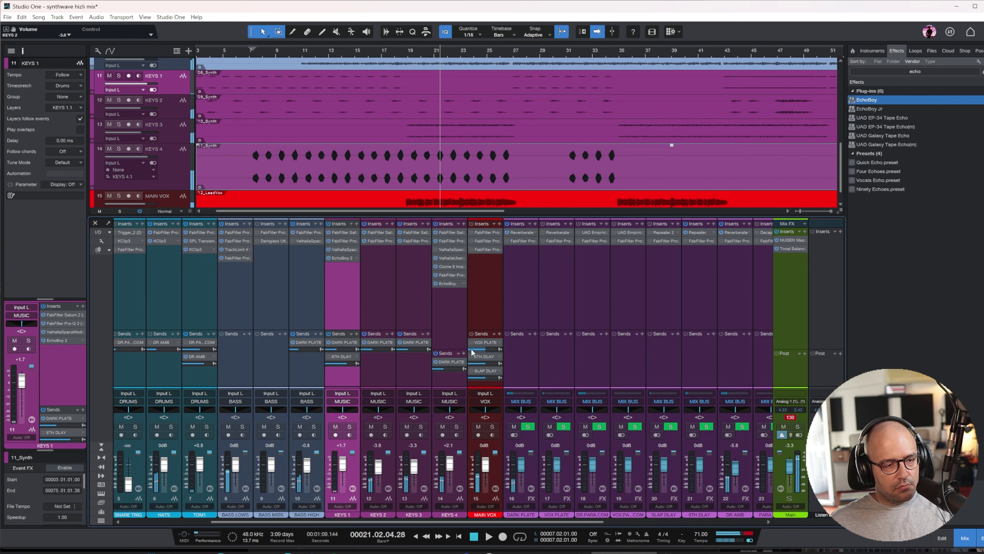
- Solo MAIN VOX and, during playback, set its 8TH DLAY send level to -10.8 dB
left_click(483, 296)
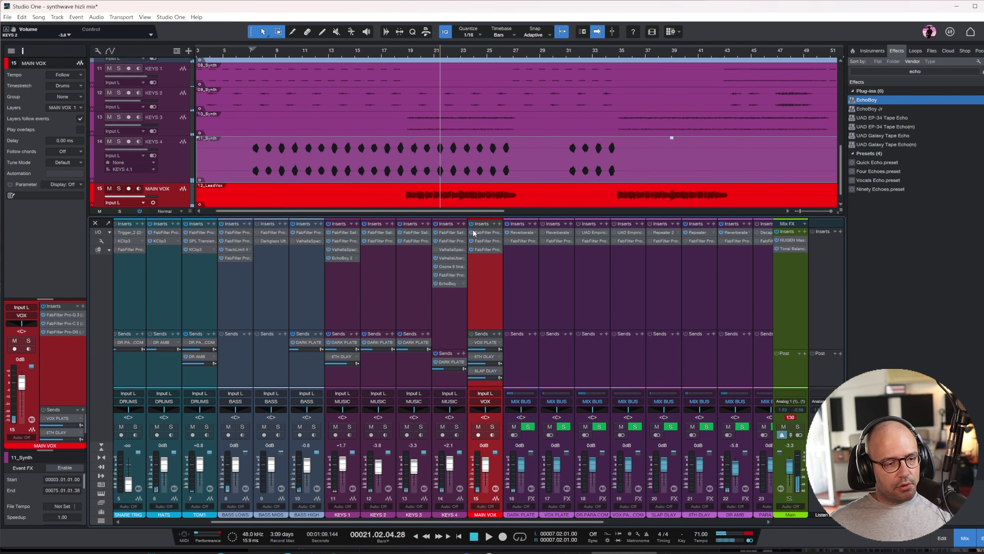
left_click(493, 428)
key("space")
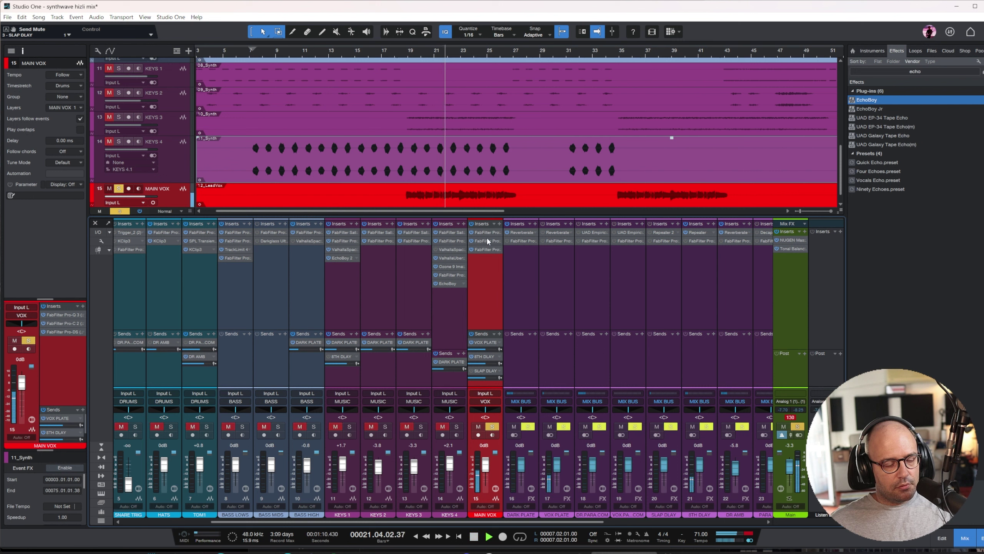
left_click_drag(486, 363, 485, 363)
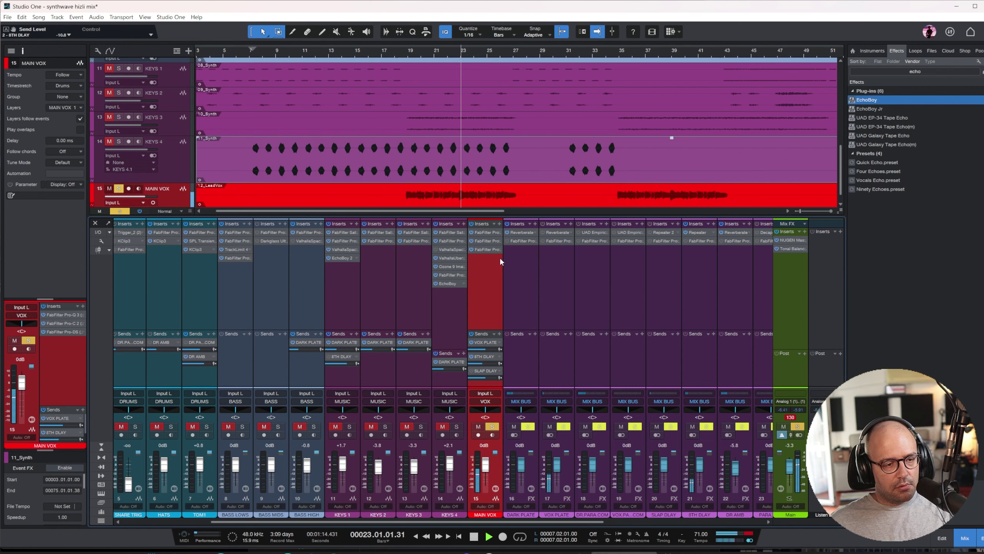
- In MAIN VOX's Pro-Q 3, add a boost of about 1 dB near 13 kHz and a low-mid cut with Q about 1.2, closing the plug-in
left_click(485, 232)
left_click_drag(983, 142, 506, 147)
left_click_drag(690, 267, 687, 283)
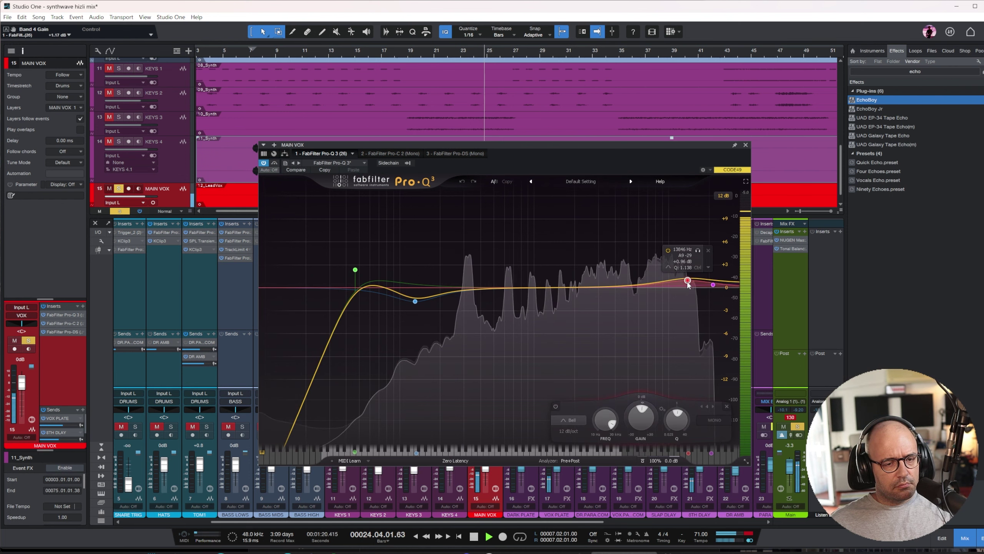
left_click_drag(355, 271, 477, 313)
scroll(477, 312, "down", 4)
left_click(746, 145)
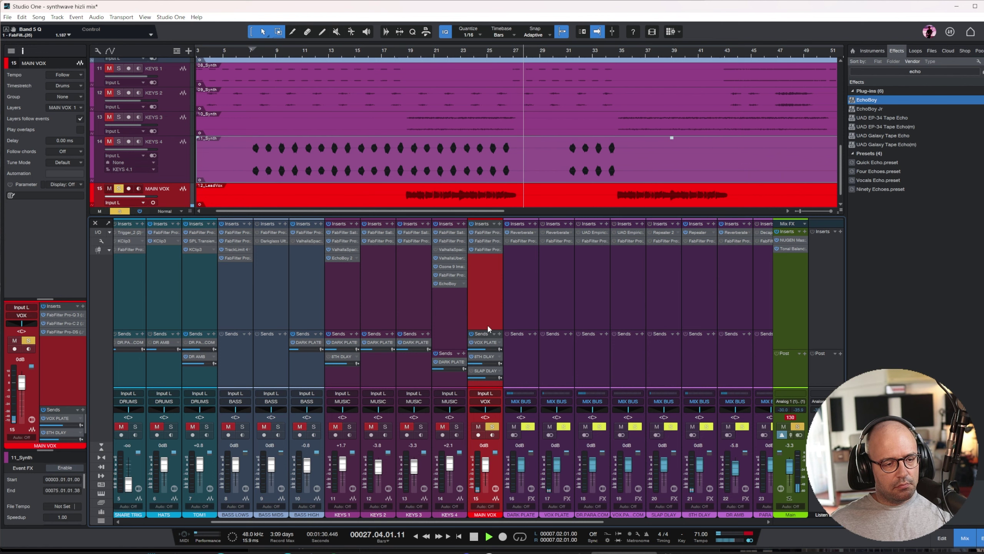
- Enlarge the mixer's sends area, stop playback and remove the BVOX bus channel
left_click_drag(490, 334, 491, 319)
key("space")
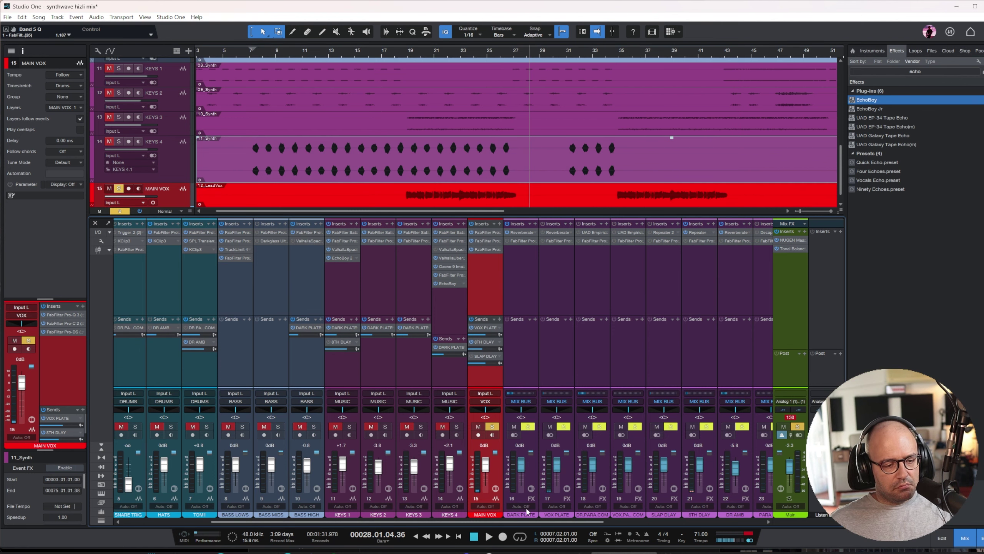
left_click_drag(544, 523, 721, 515)
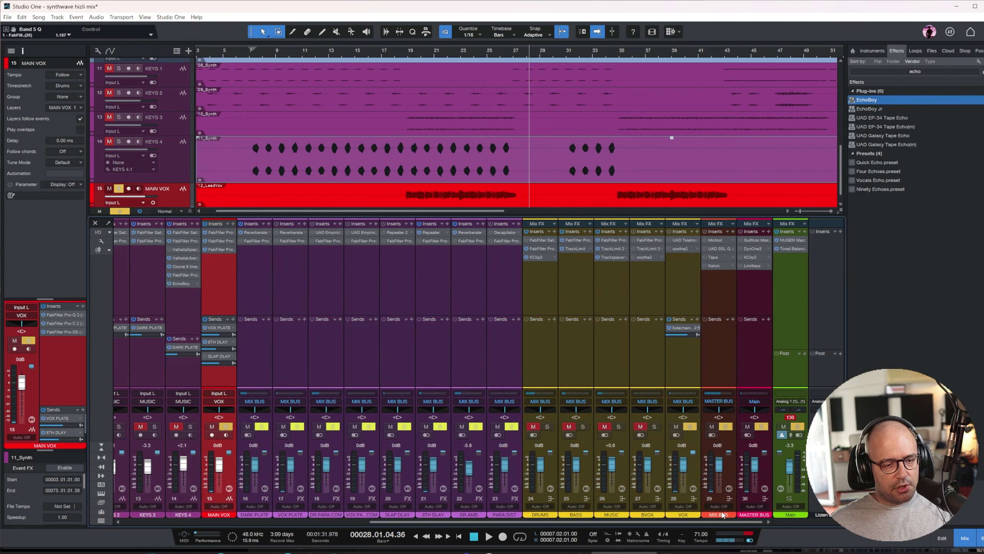
left_click(677, 288)
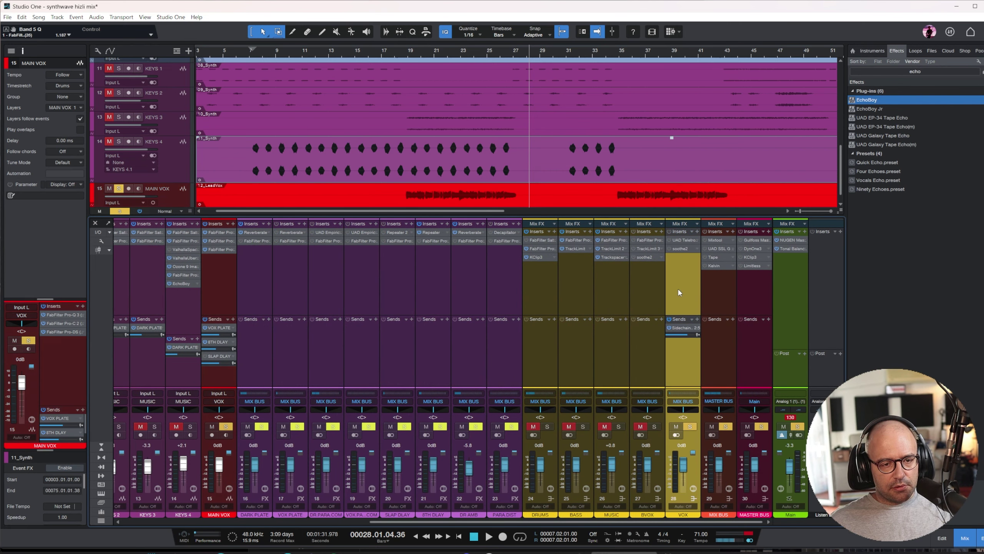
left_click(644, 268)
right_click(654, 282)
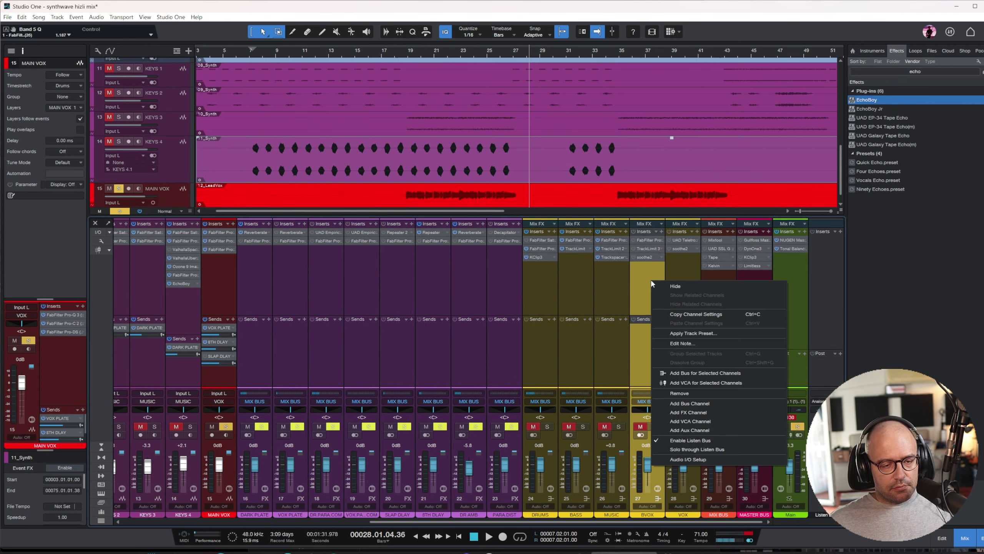
left_click(687, 390)
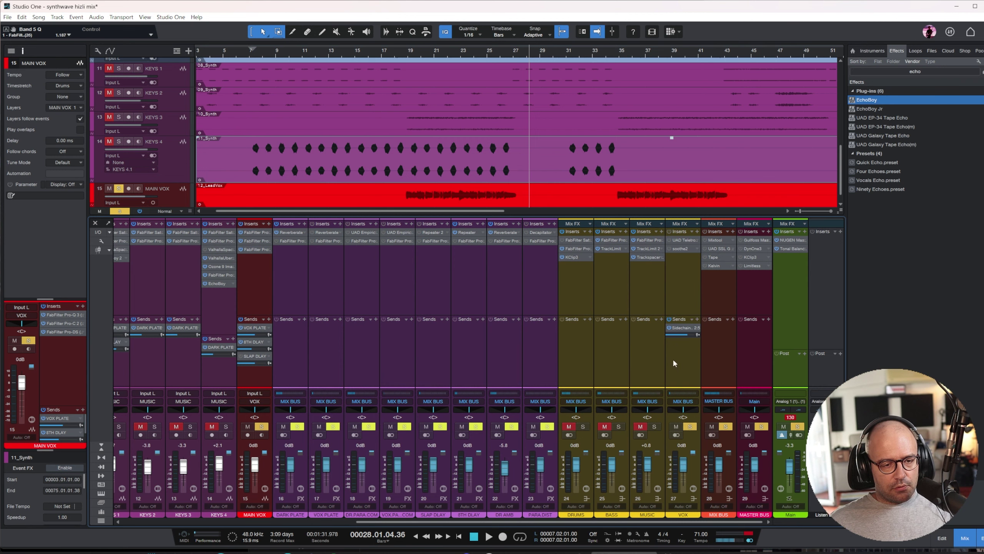
- Play the full mix from bar 19, lowering the MUSIC bus to -0.8 dB and raising the VOX bus to +0.8 dB
left_click(688, 285)
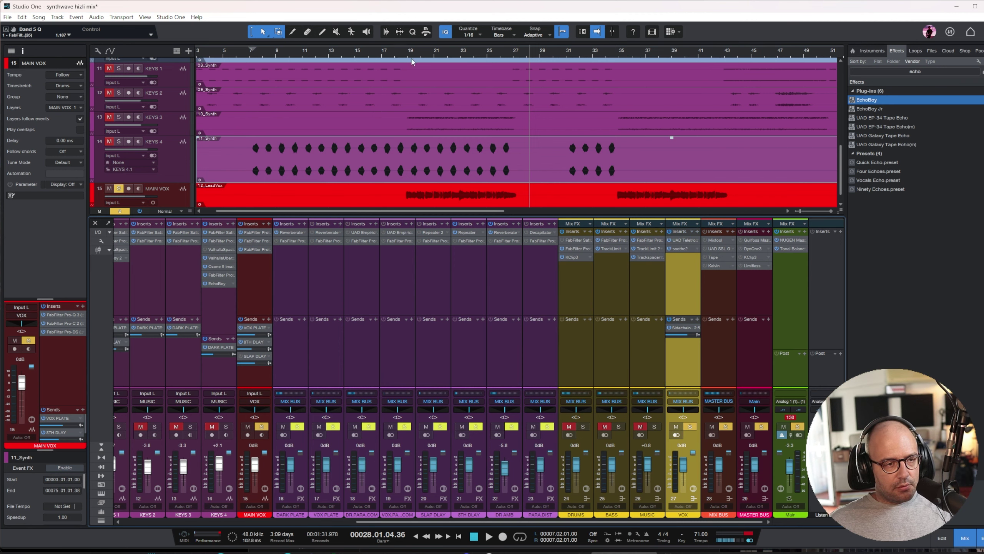
left_click(417, 48)
key("space")
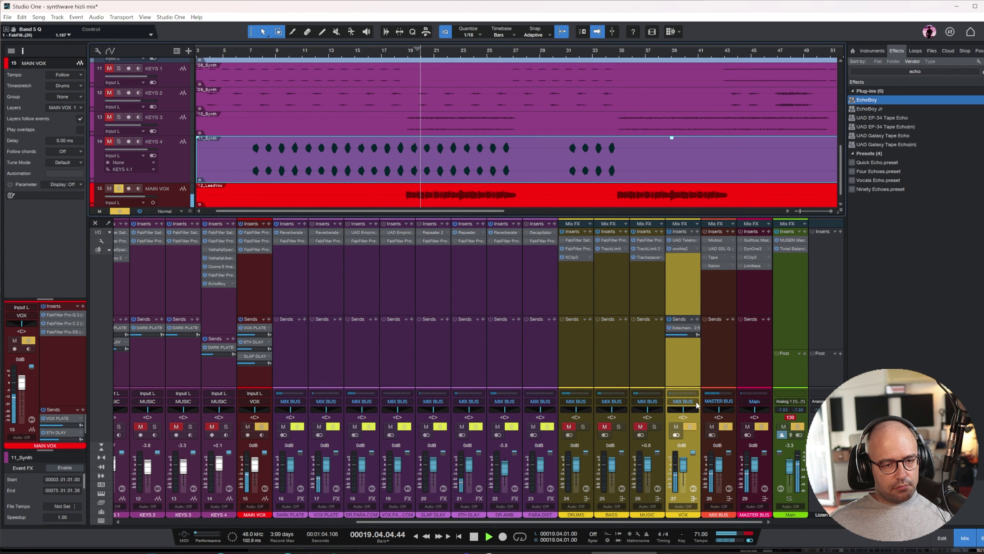
left_click(690, 426)
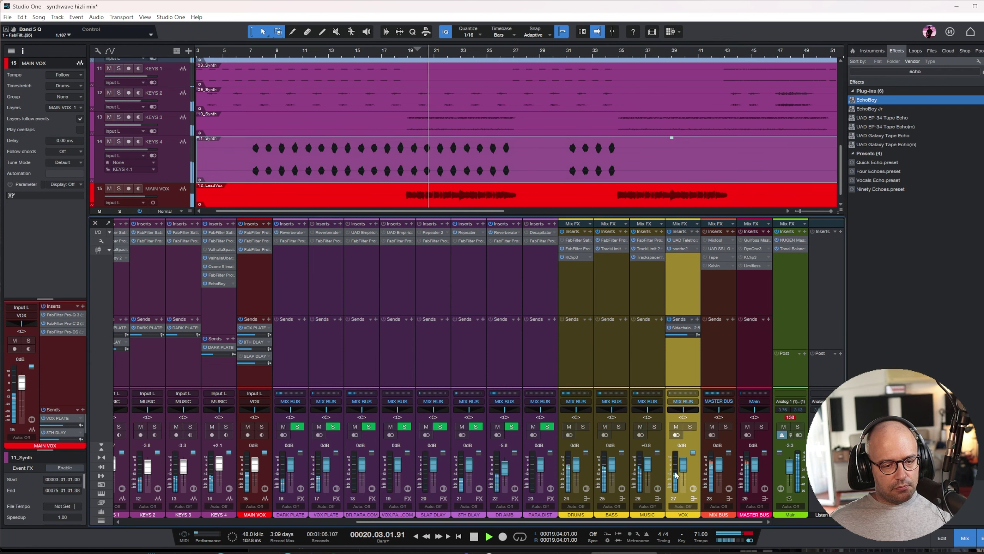
left_click_drag(648, 470, 686, 469)
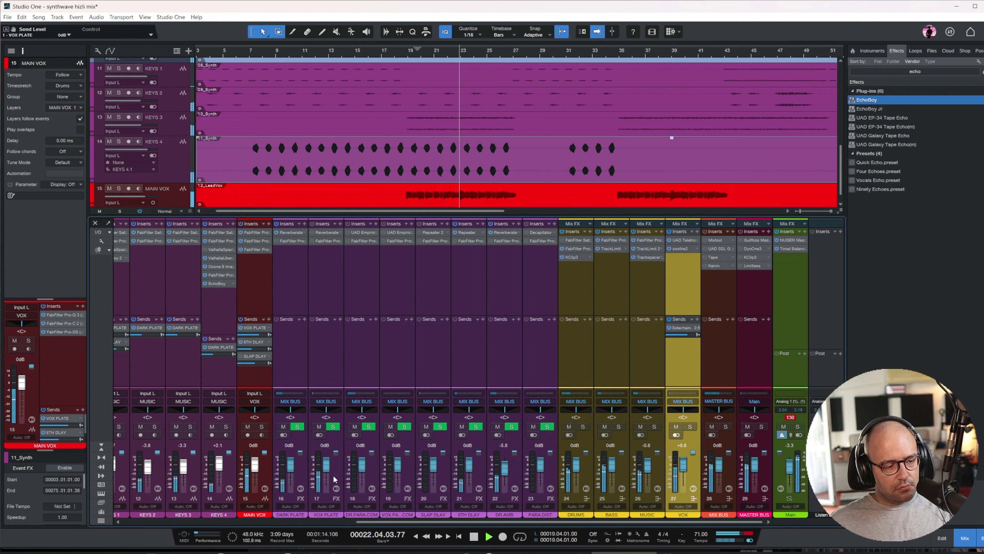
- Lower the VOX PLATE return to -5.4 dB, auditioning it with the VOX bus soloed and in the full mix
scroll(329, 465, "up", 4)
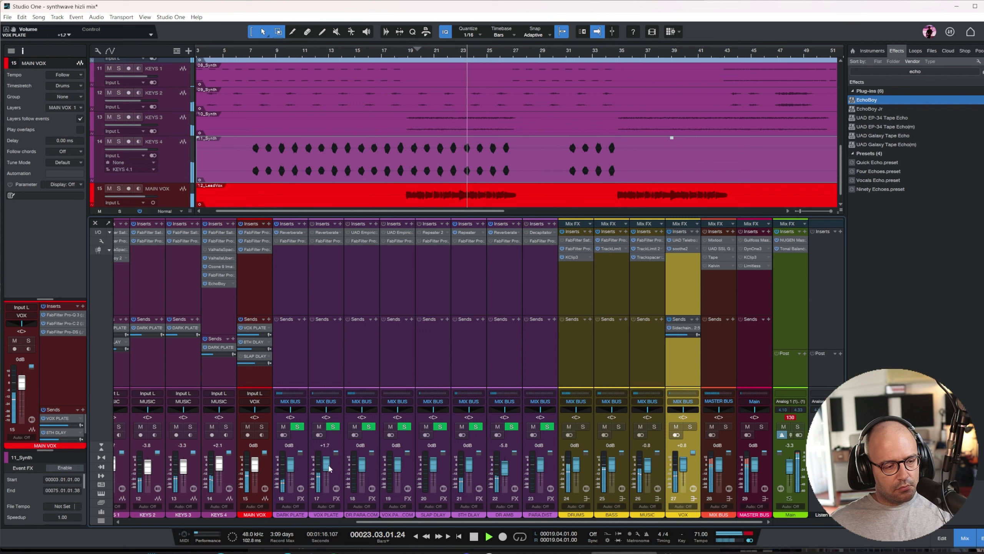
left_click(332, 290)
key("space")
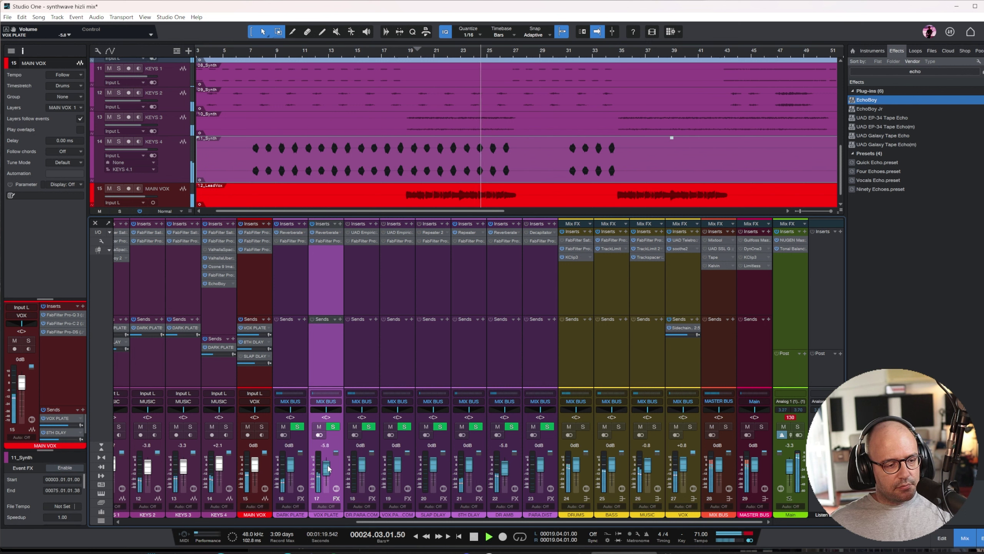
left_click(693, 427)
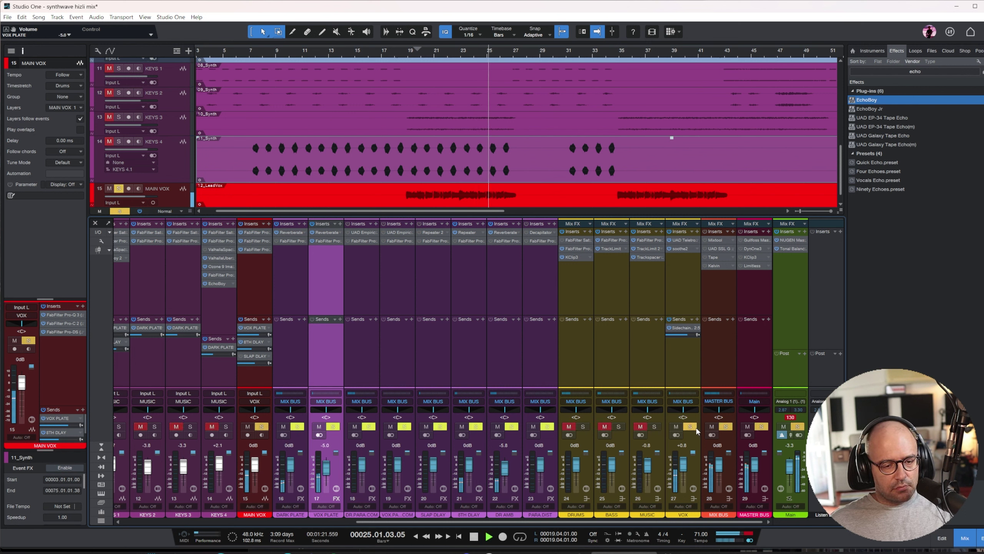
left_click_drag(324, 470, 325, 471)
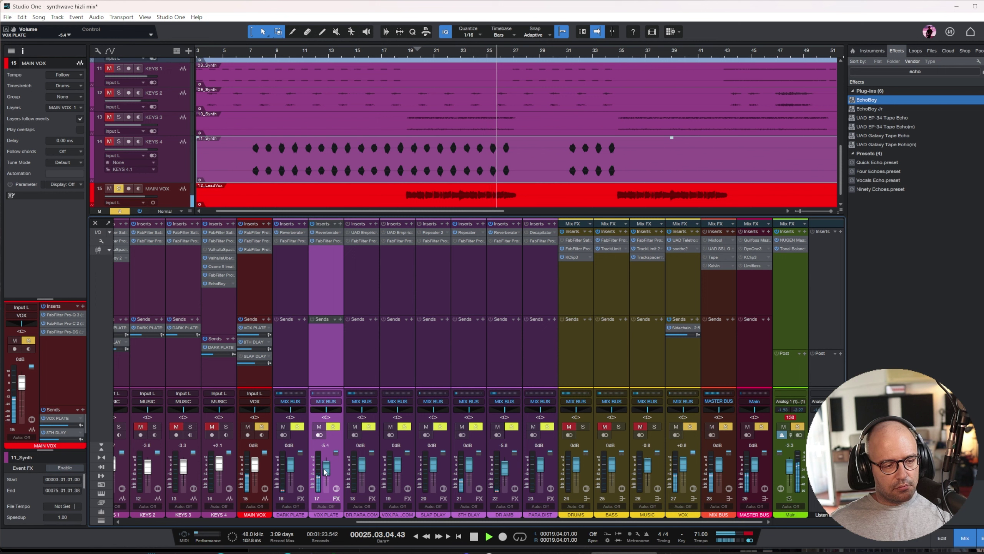
left_click(690, 426)
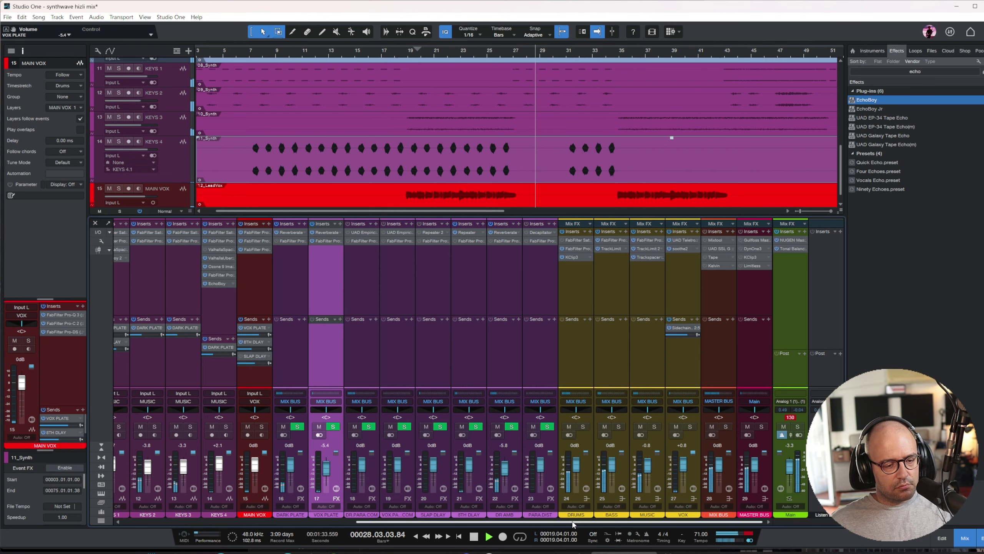
- Raise the KEYS 1 level to +5.4 dB during playback and fit more of the song in the timeline
left_click_drag(572, 522, 380, 529)
left_click_drag(425, 470, 426, 467)
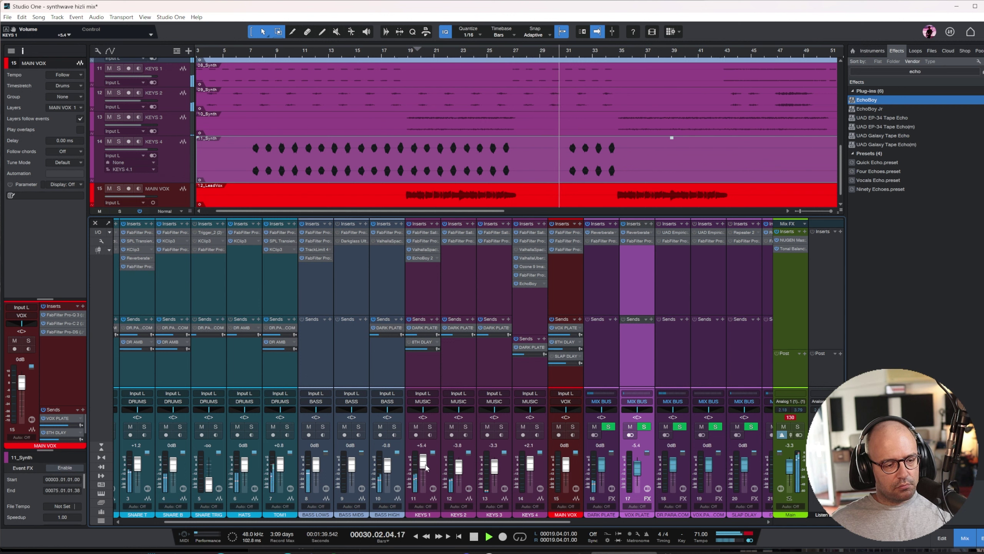
key("w")
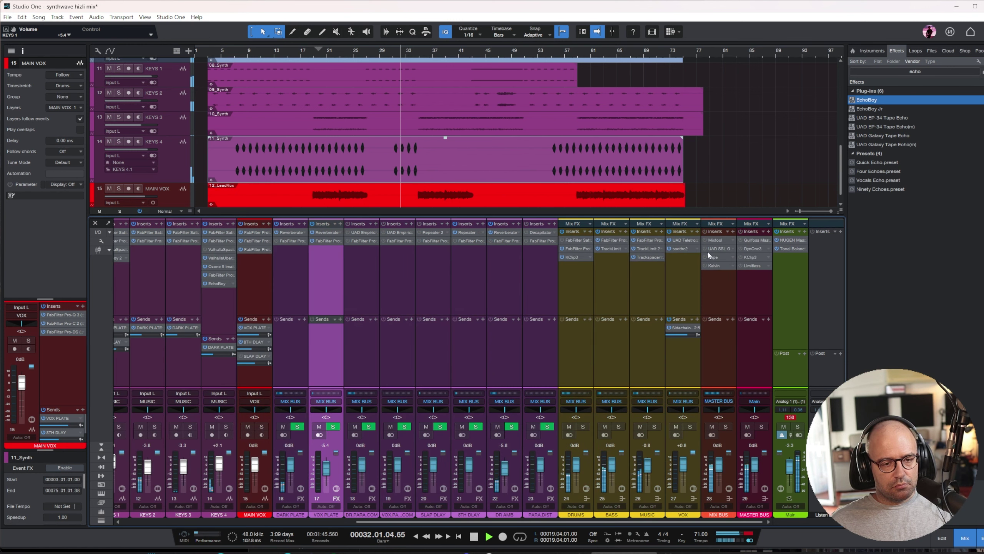
- Check the mix's loudness in the NUGEN MasterCheck meter on the Main output during playback
left_click(719, 296)
left_click(790, 239)
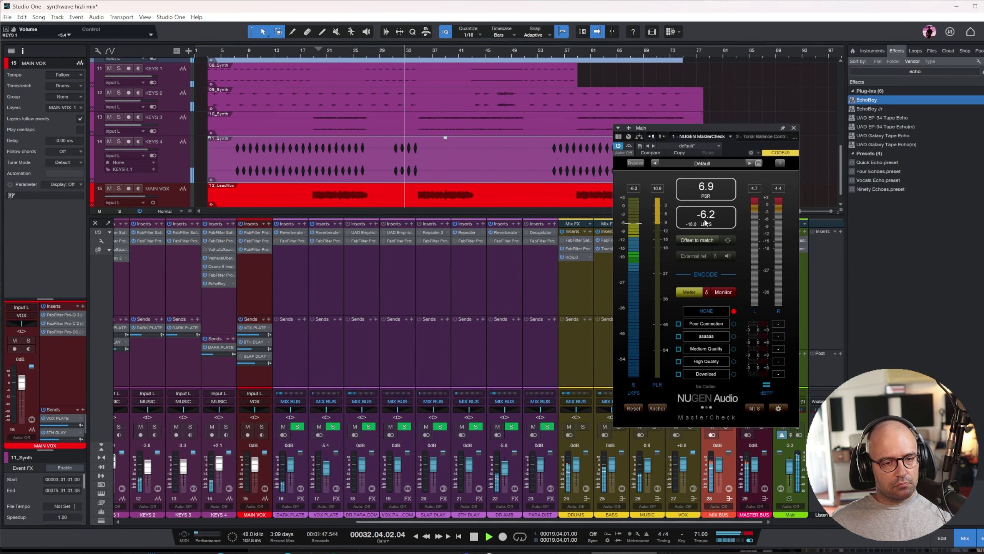
left_click(793, 128)
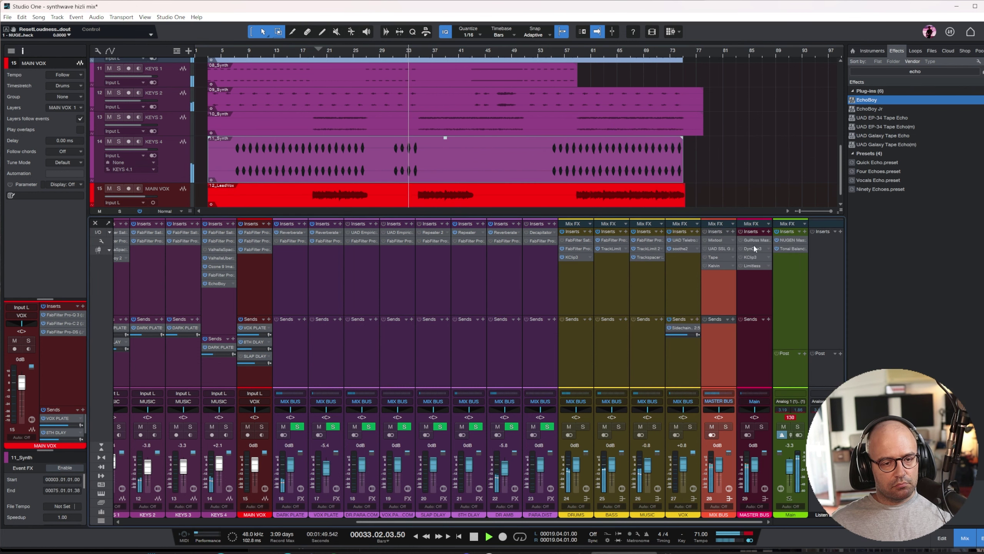
- Enable the UAD SSL G Bus Compressor on MIX BUS and Gullfoss Master on MASTER BUS
left_click(713, 247)
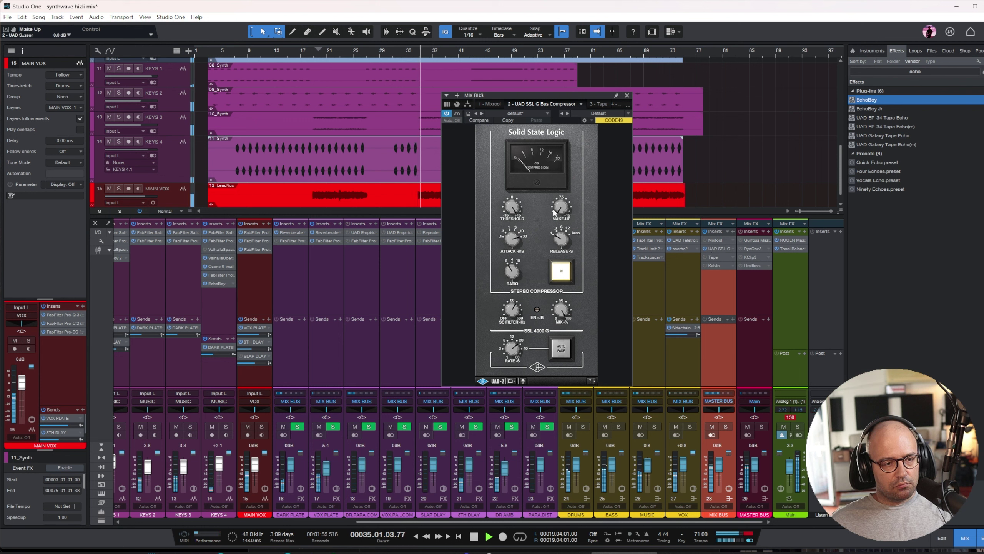
left_click(743, 264)
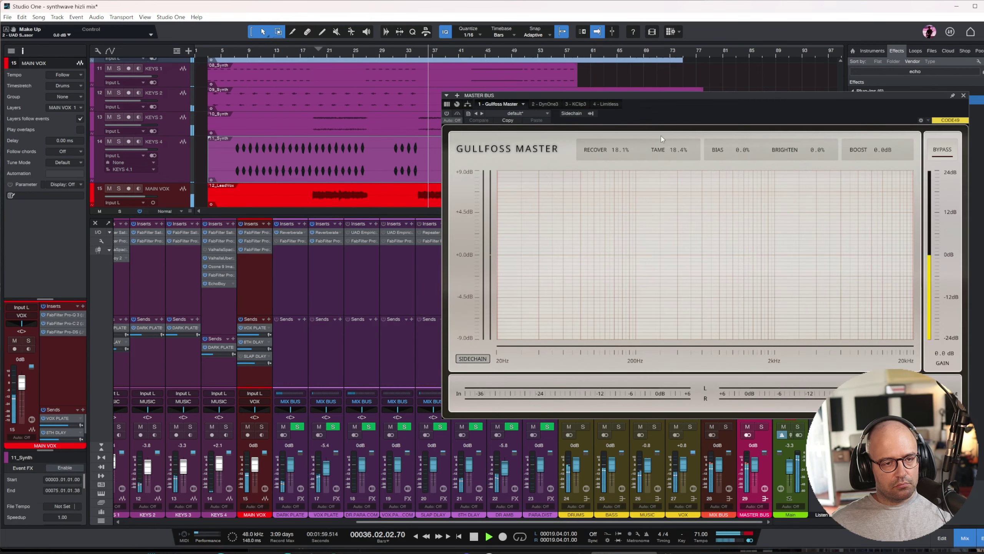
left_click(446, 113)
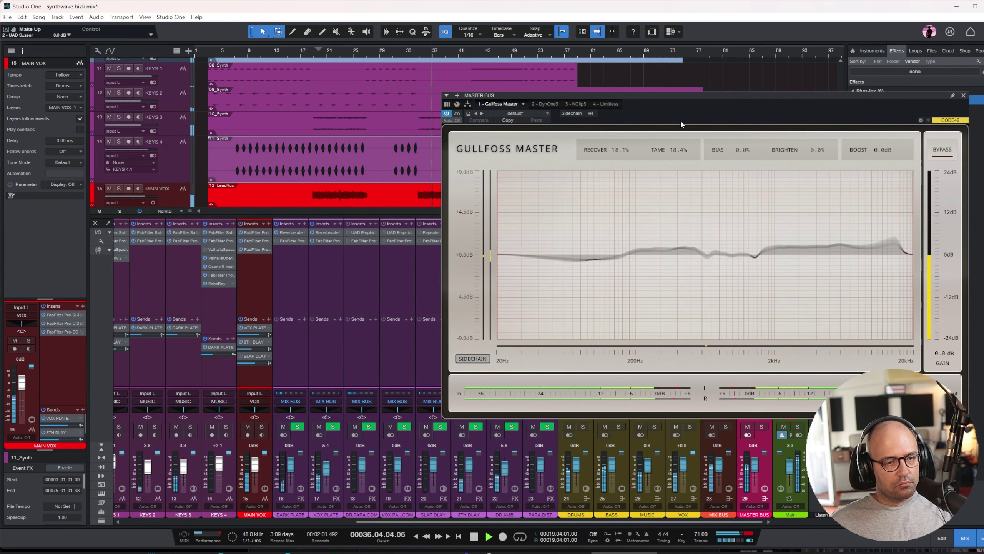
- Enable the Limitless limiter on MASTER BUS and inspect its loudness and spectrum display during playback
left_click(605, 104)
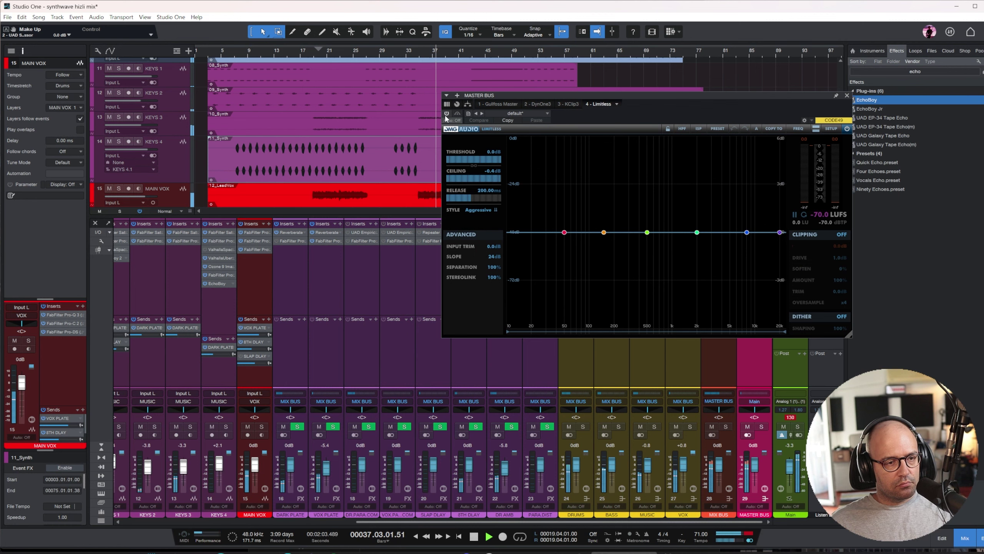
left_click(447, 114)
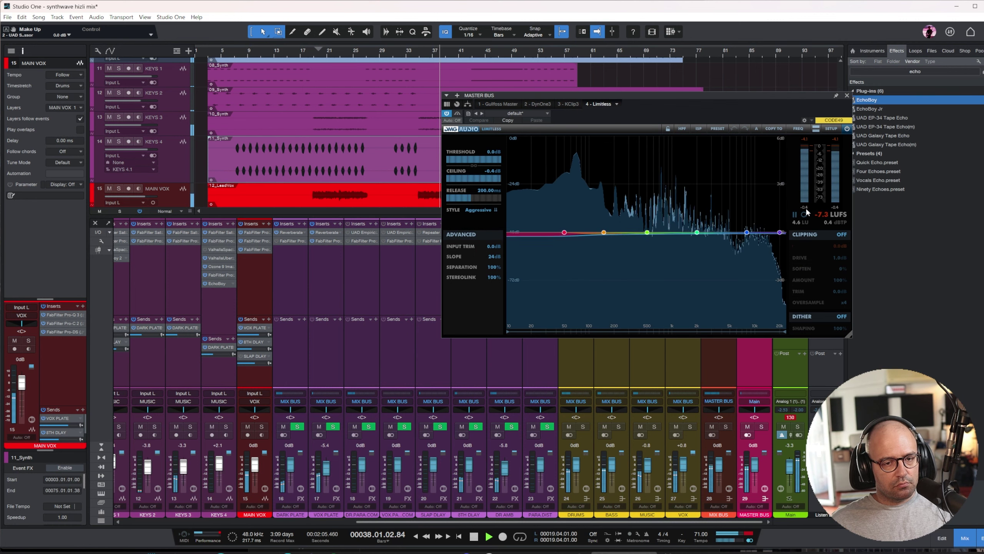
left_click(846, 96)
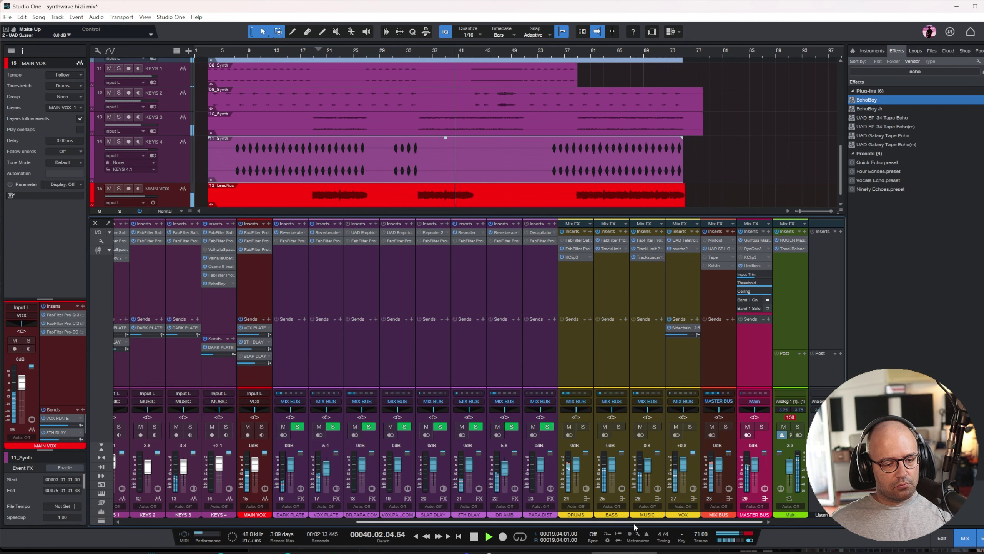
left_click(754, 266)
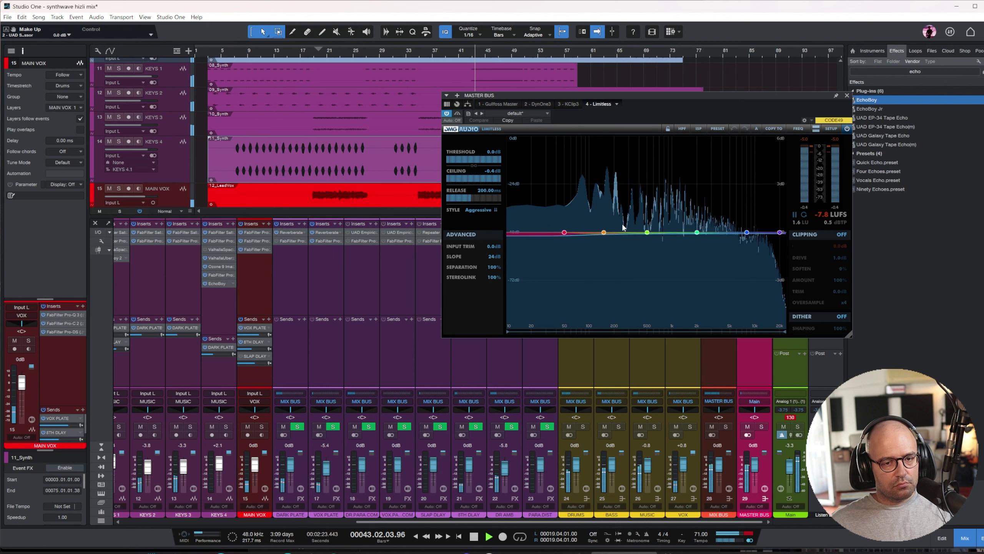
left_click(847, 95)
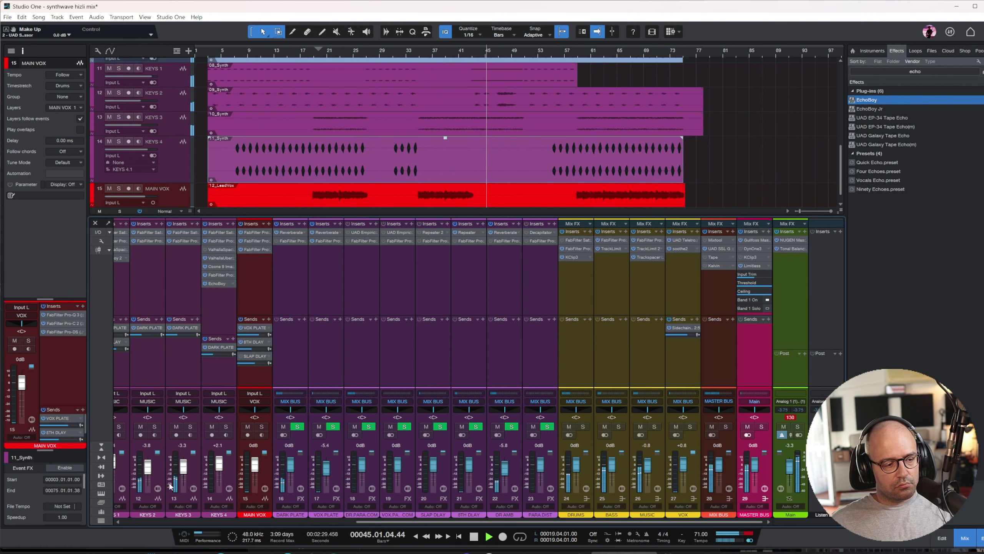
- Solo KEYS 2 and add a low-mid cut of about 8 dB with Q about 3.4 in its Pro-Q 3
left_click(154, 426)
left_click(157, 281)
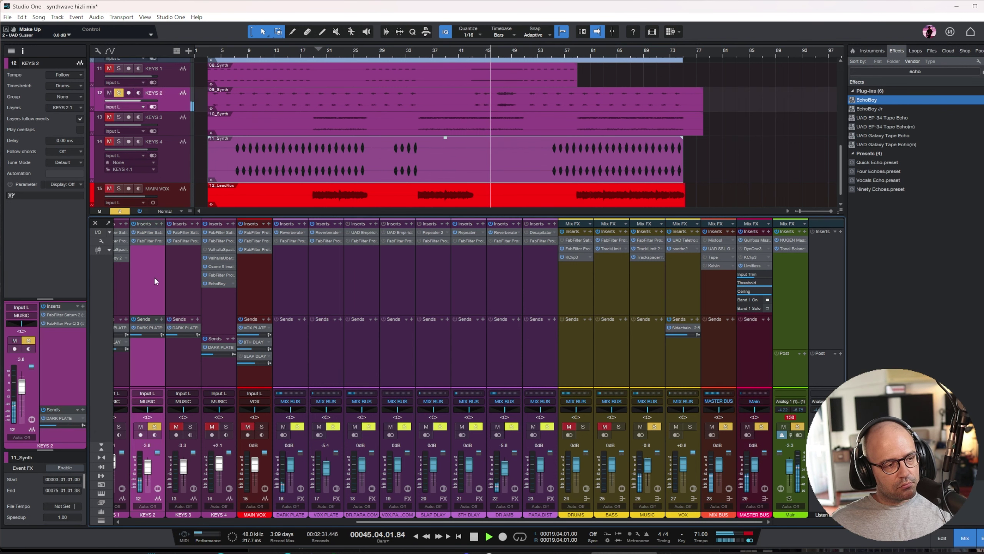
left_click(152, 240)
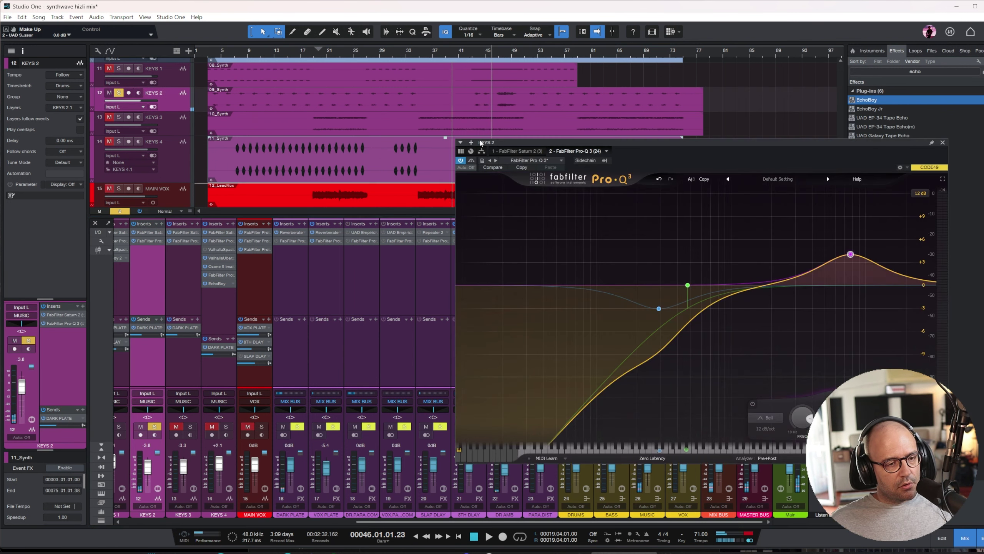
left_click_drag(719, 146, 637, 149)
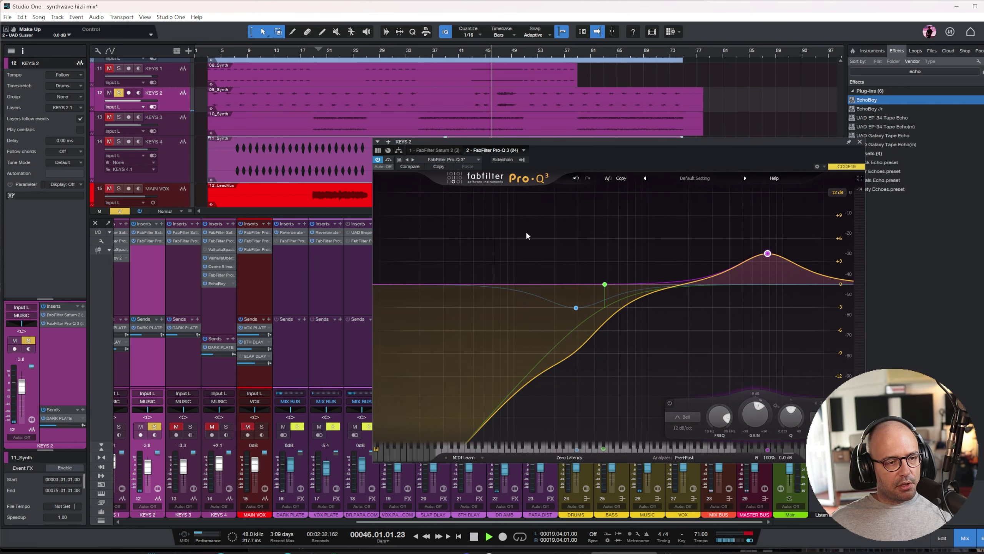
left_click_drag(613, 315, 602, 380)
scroll(606, 361, "down", 3)
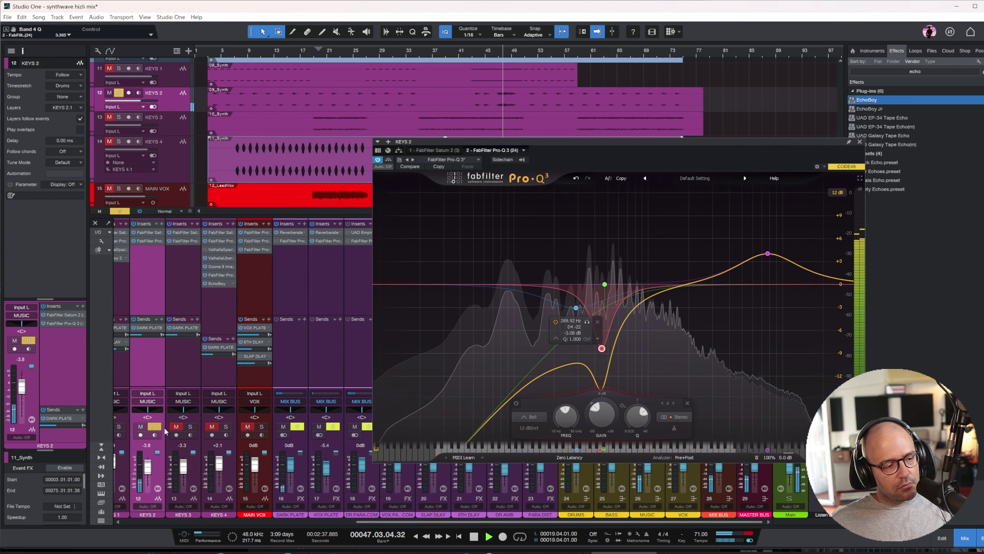
- Solo KEYS 3 instead and add a broad low-mid cut of about 6 dB in its Pro-Q 3
left_click(191, 426)
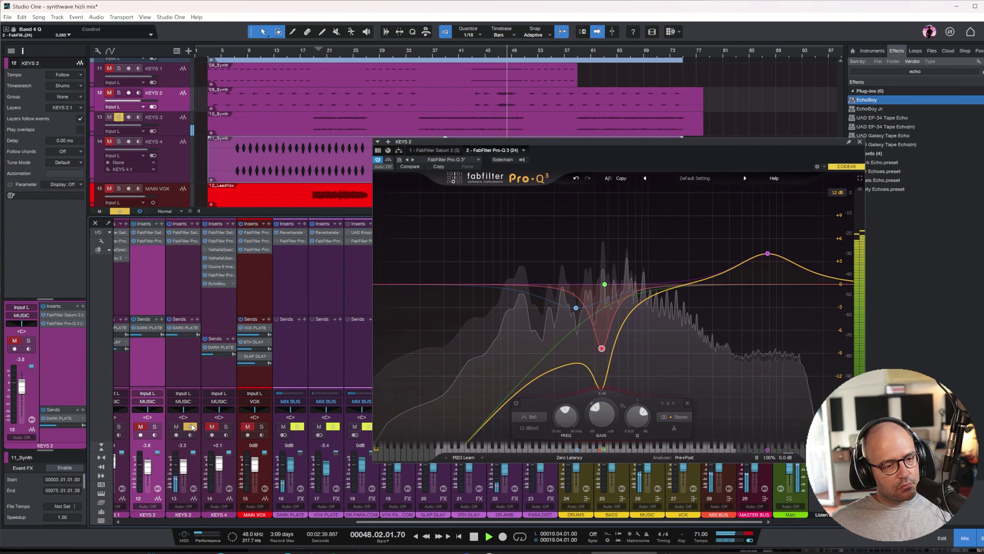
left_click(189, 257)
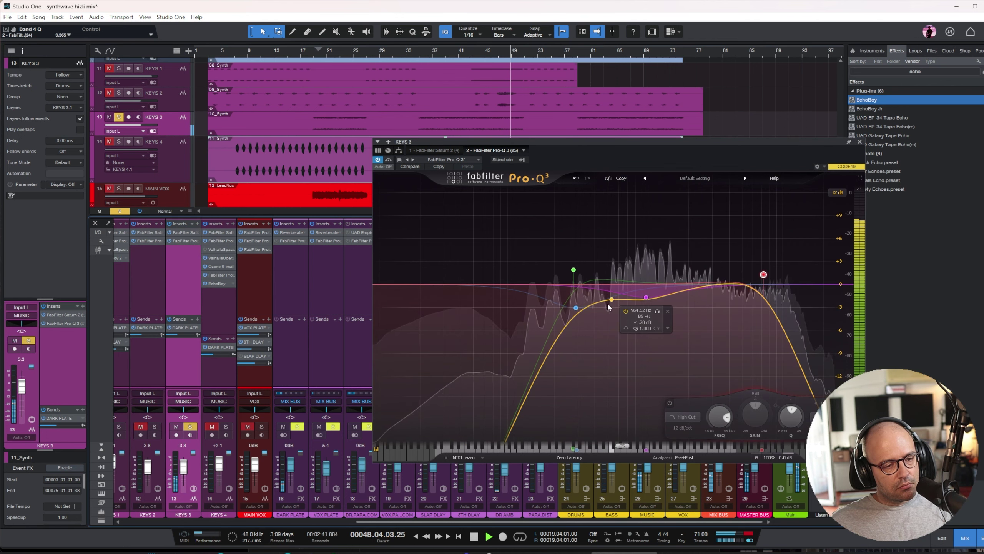
left_click_drag(605, 300, 621, 349)
scroll(618, 330, "down", 5)
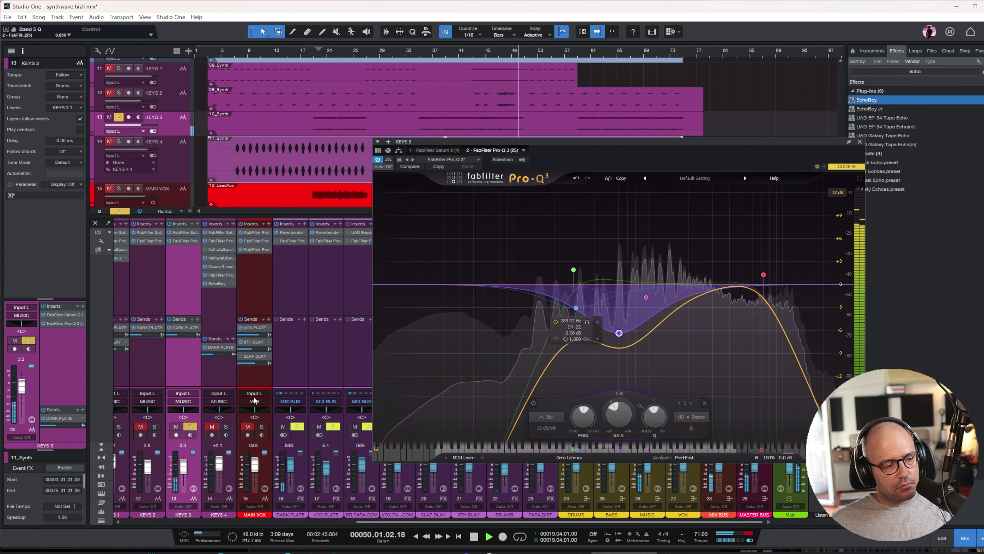
- Unsolo KEYS 3, close its EQ, and check the full mix in Tonal Balance Control on the Main output
left_click(190, 427)
left_click_drag(552, 522, 453, 522)
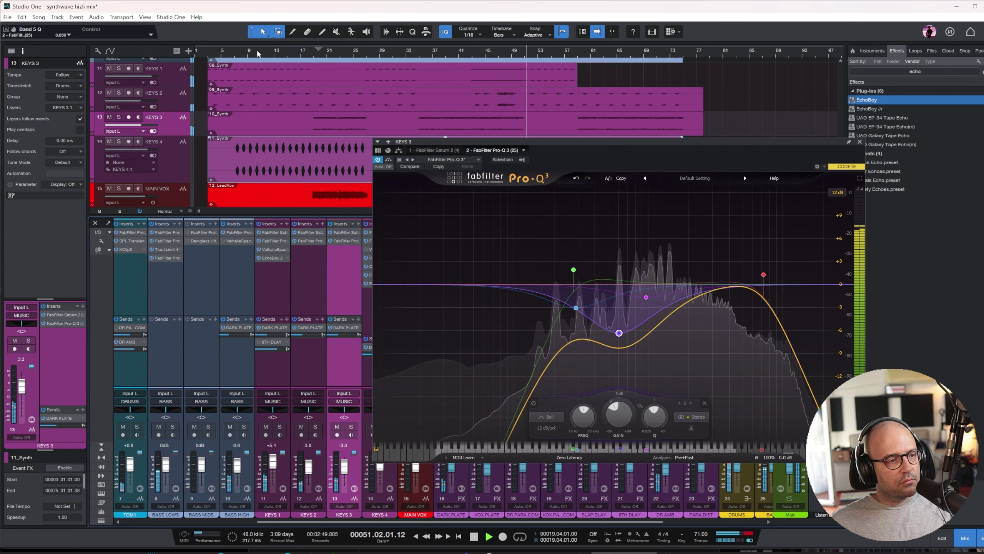
left_click(859, 142)
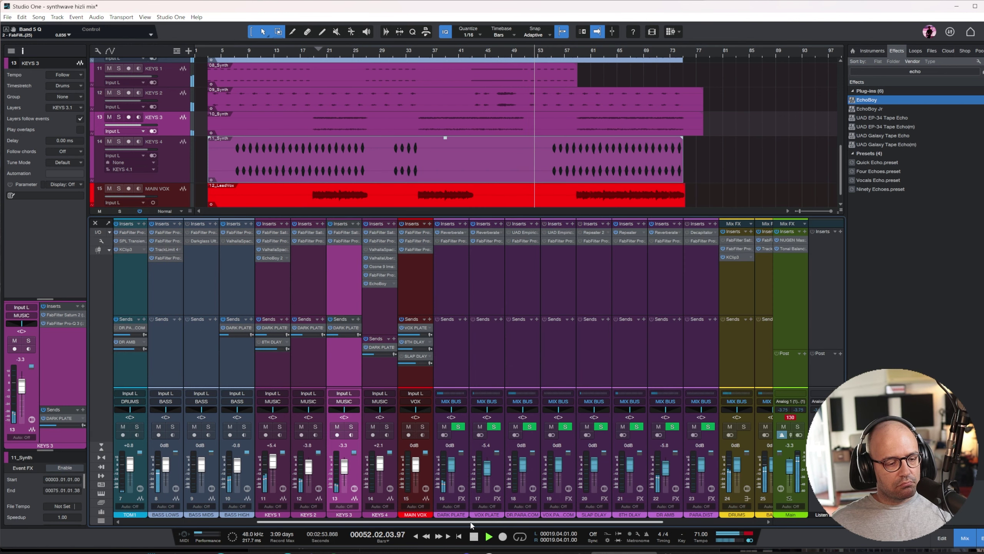
left_click_drag(485, 529, 734, 550)
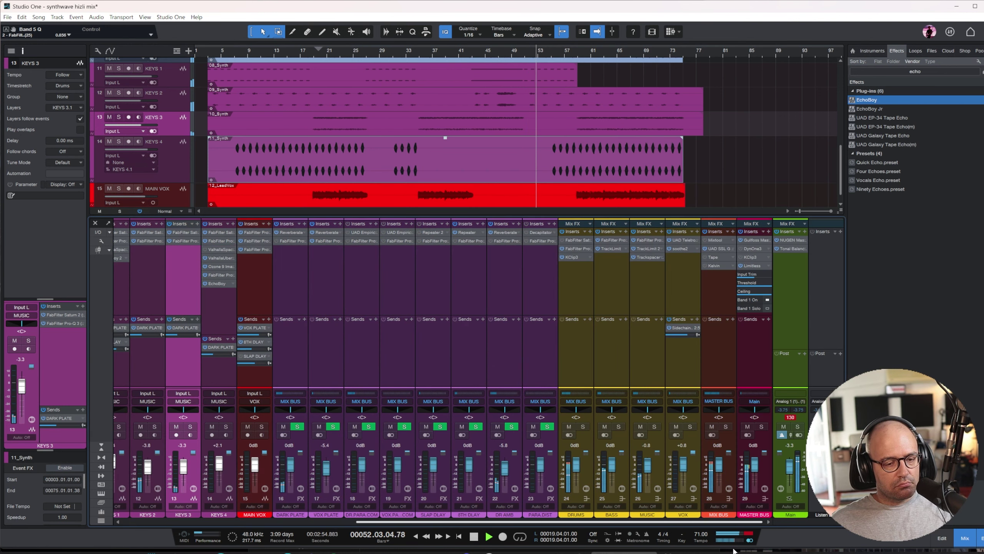
left_click(796, 249)
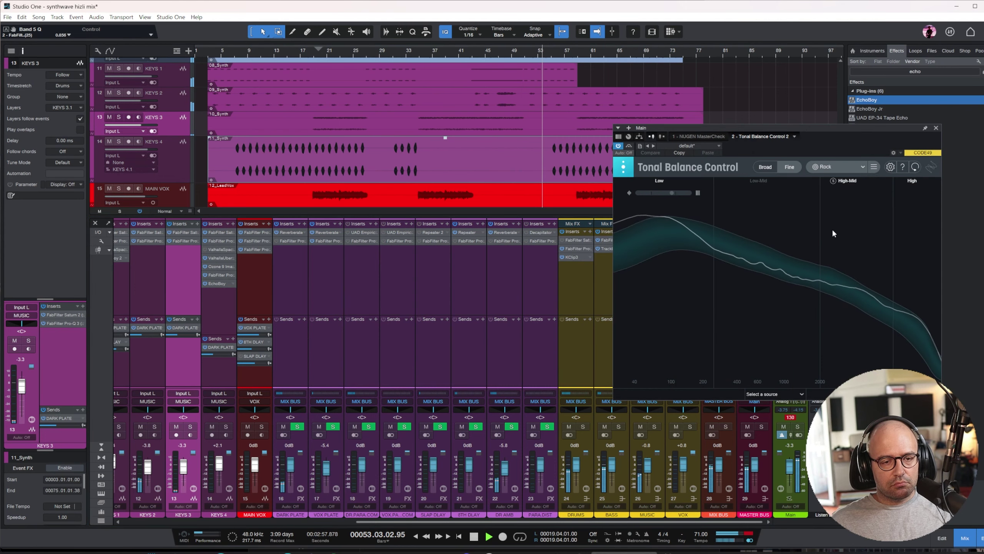
left_click_drag(874, 128, 416, 143)
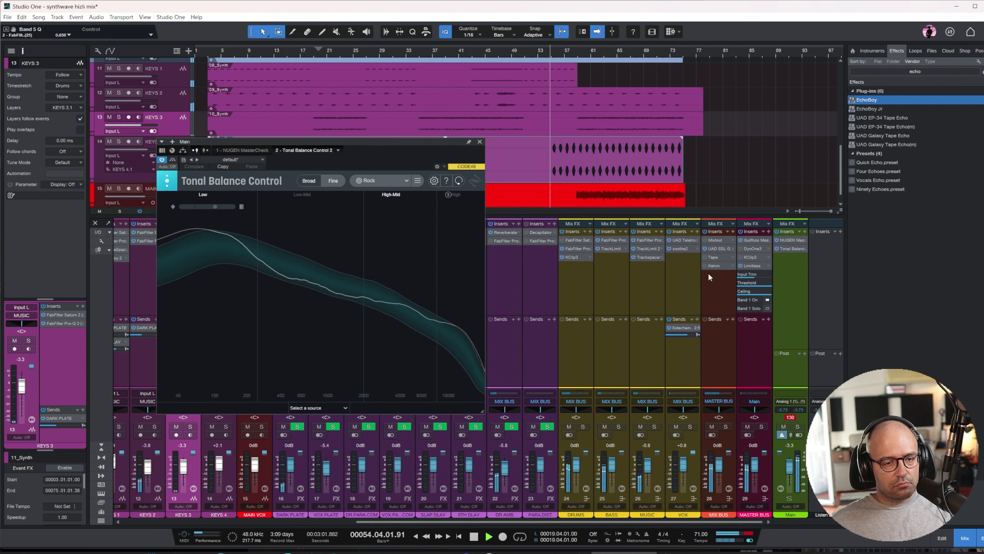
- Enable the Tape plug-in on MIX BUS and set its color amount to 3.3 and high-frequency trim to -0.7
left_click(705, 258)
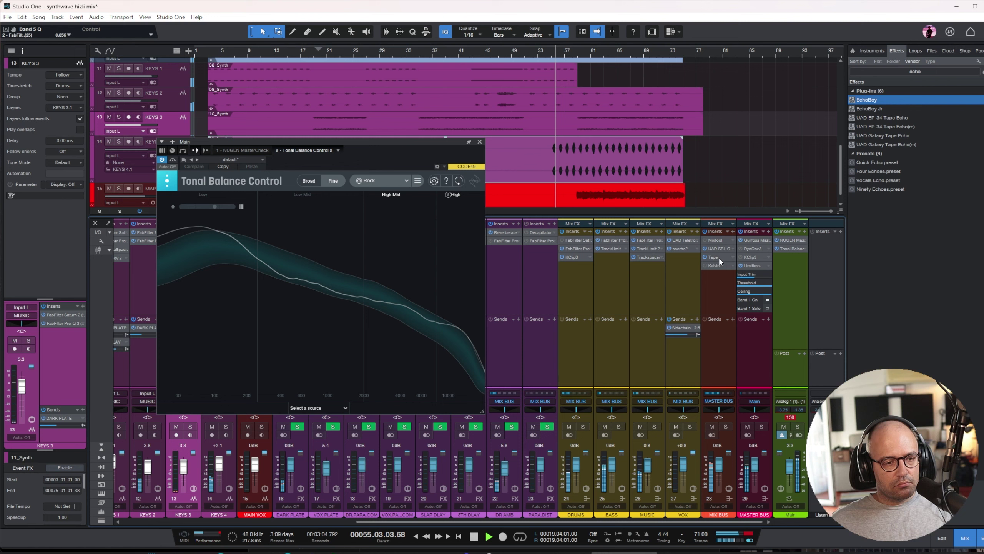
left_click(718, 257)
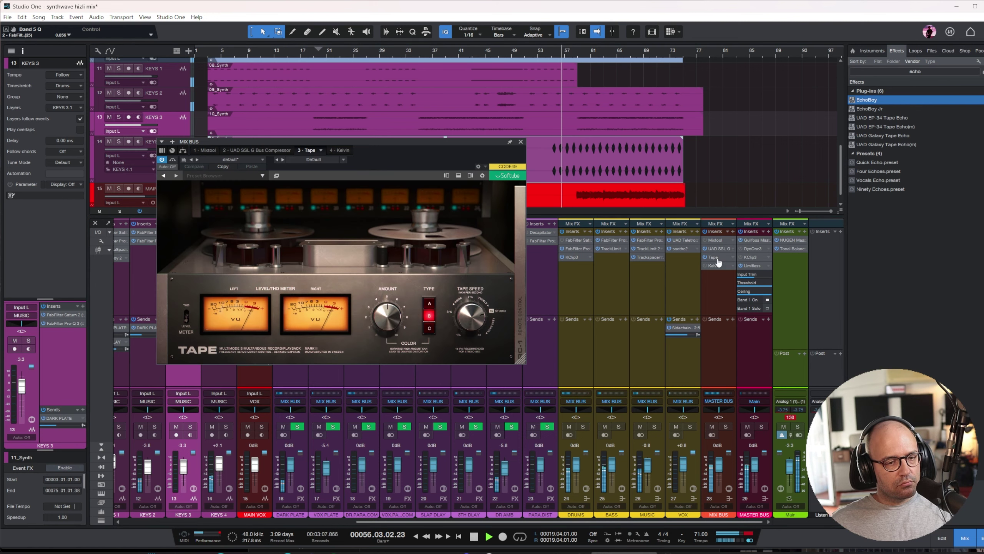
left_click_drag(382, 324, 382, 339)
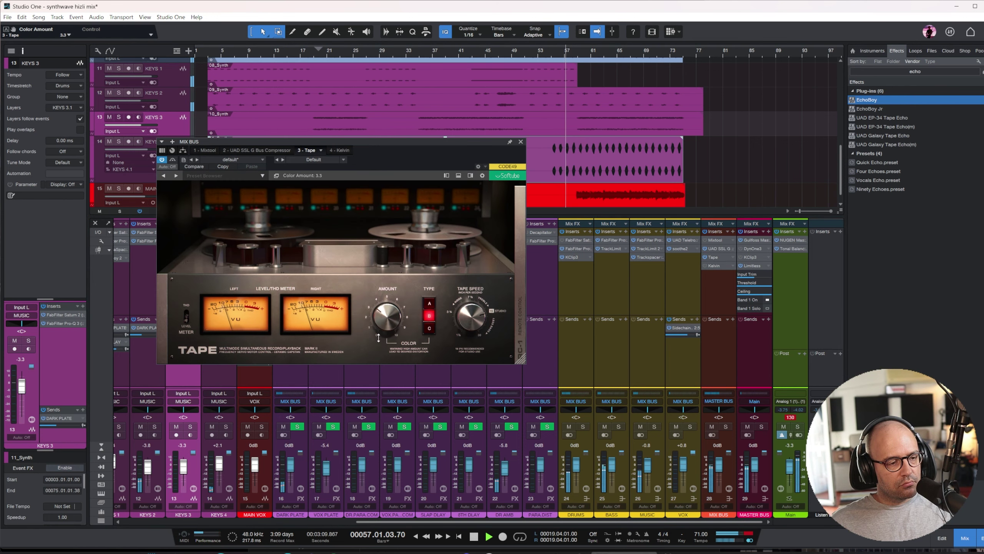
left_click(519, 316)
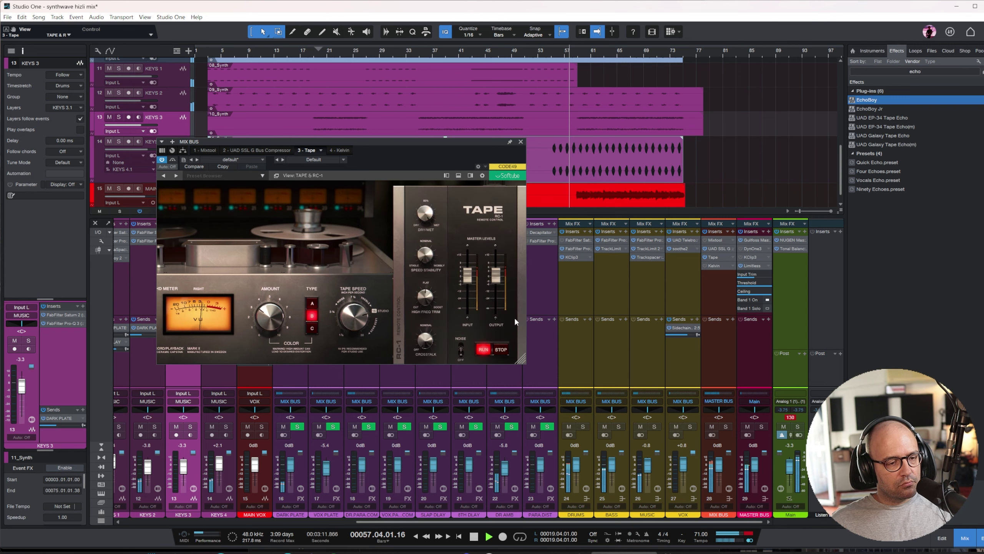
left_click_drag(423, 305, 423, 313)
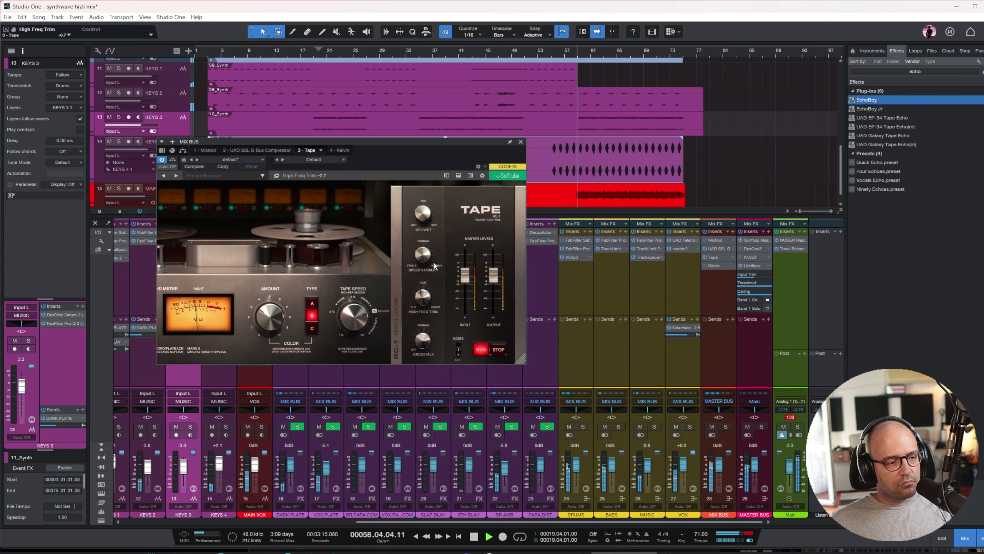
left_click(521, 142)
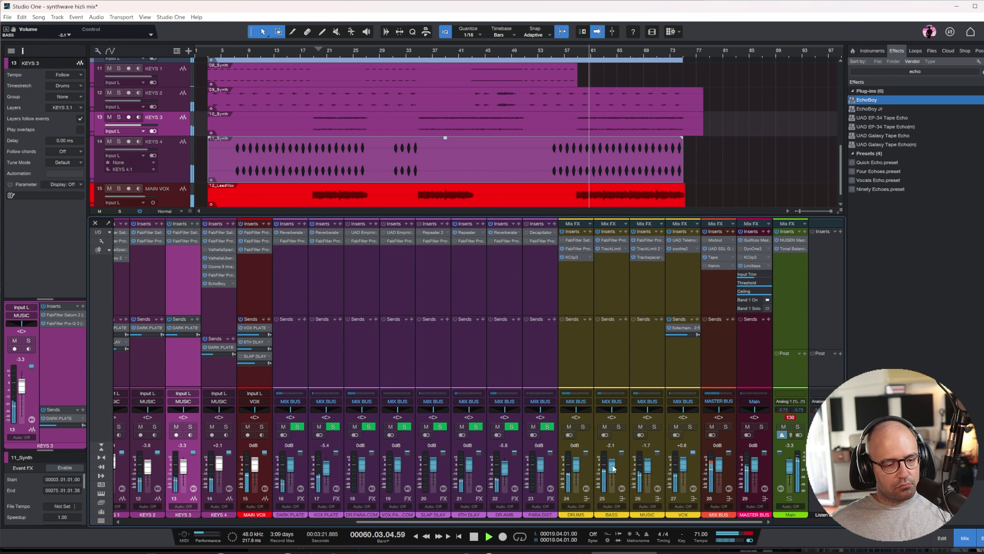
- Add a 12 dB/oct low cut at about 50 Hz in the BASS bus's Pro-Q 3
left_click(612, 261)
left_click(611, 241)
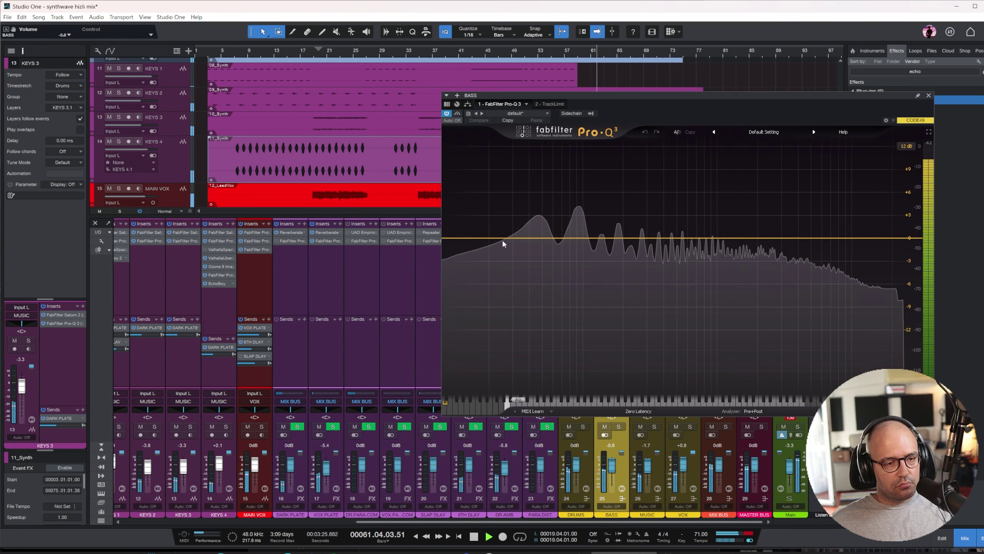
left_click(458, 239)
left_click_drag(458, 238, 546, 232)
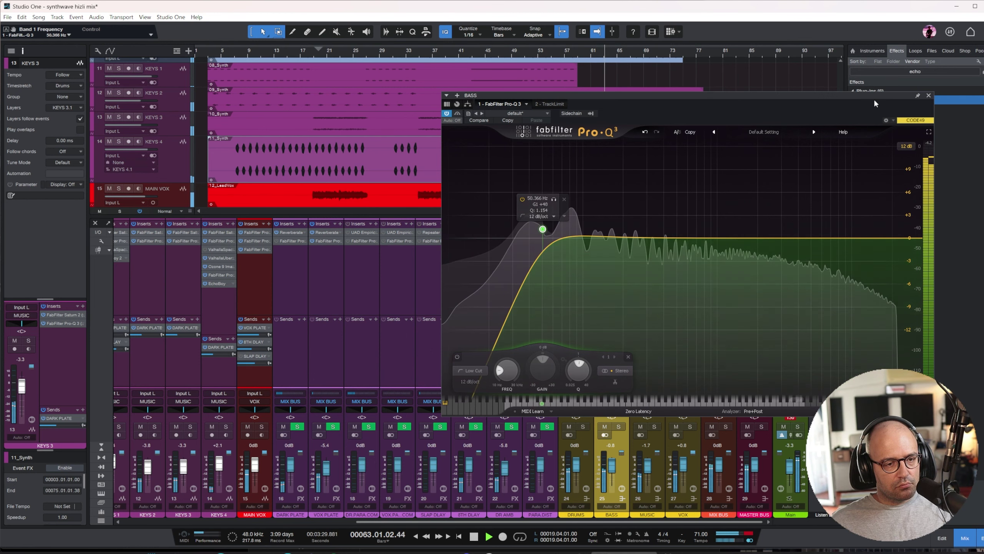
left_click(929, 96)
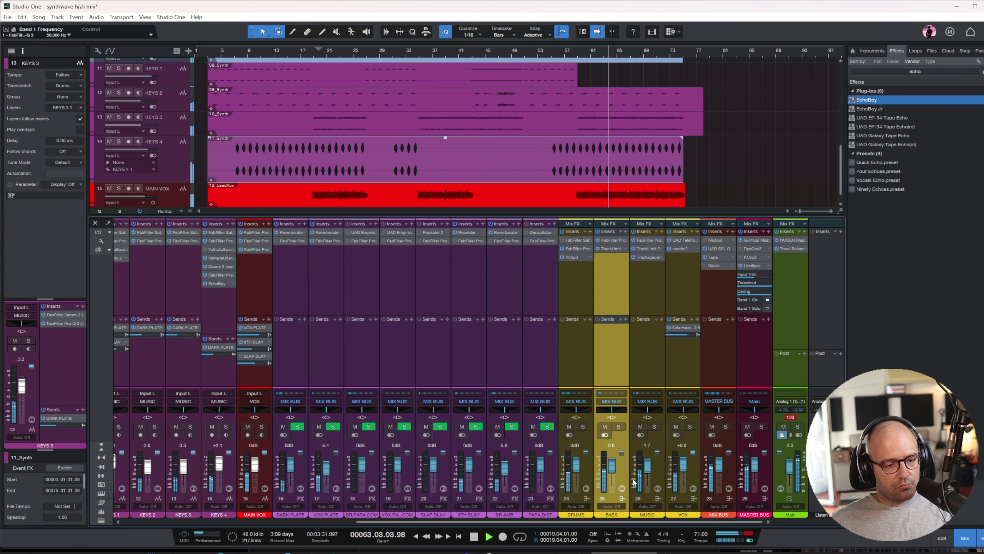
- Solo BASS LOWS, insert the Duck plug-in at the end of its chain, and place the playhead at bar 35
left_click_drag(638, 521, 327, 522)
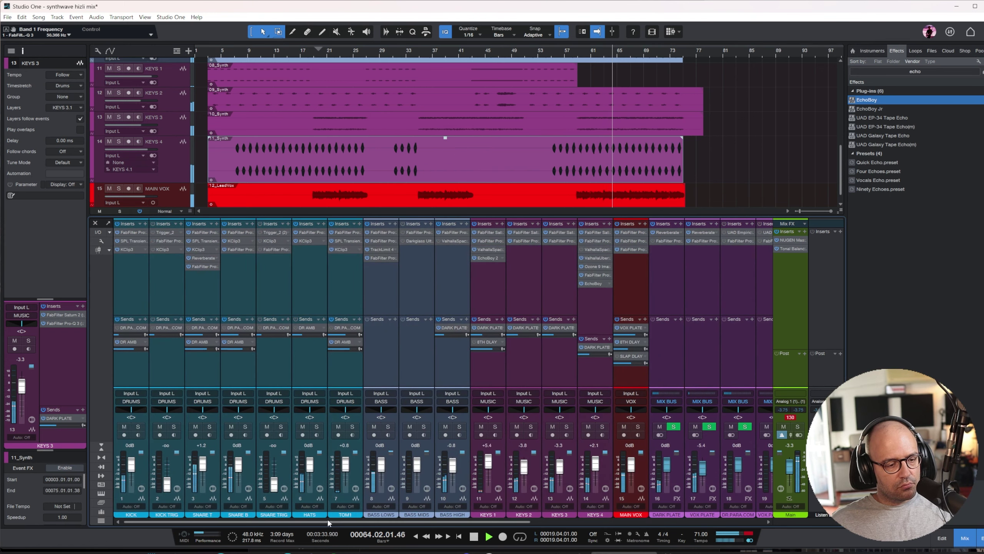
left_click(385, 274)
left_click(388, 426)
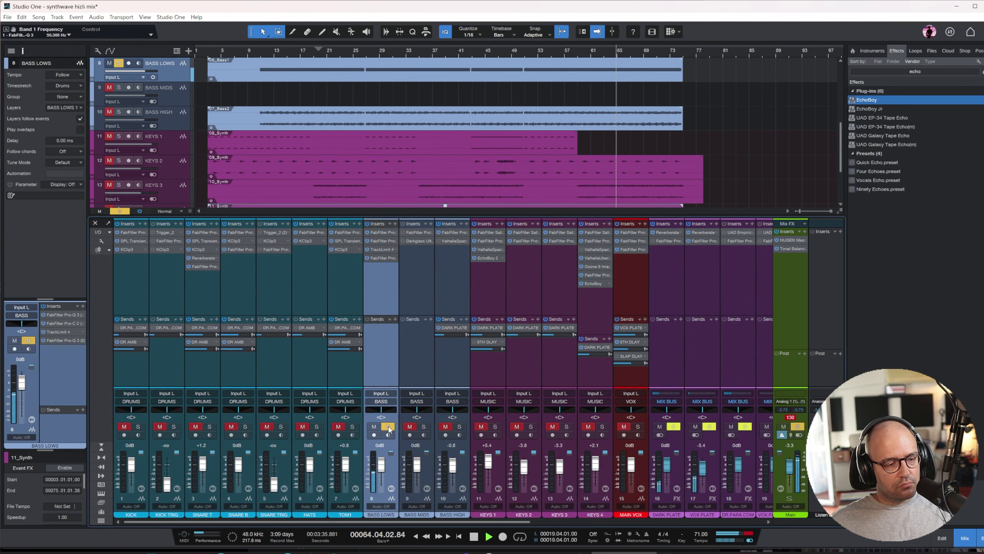
key("space")
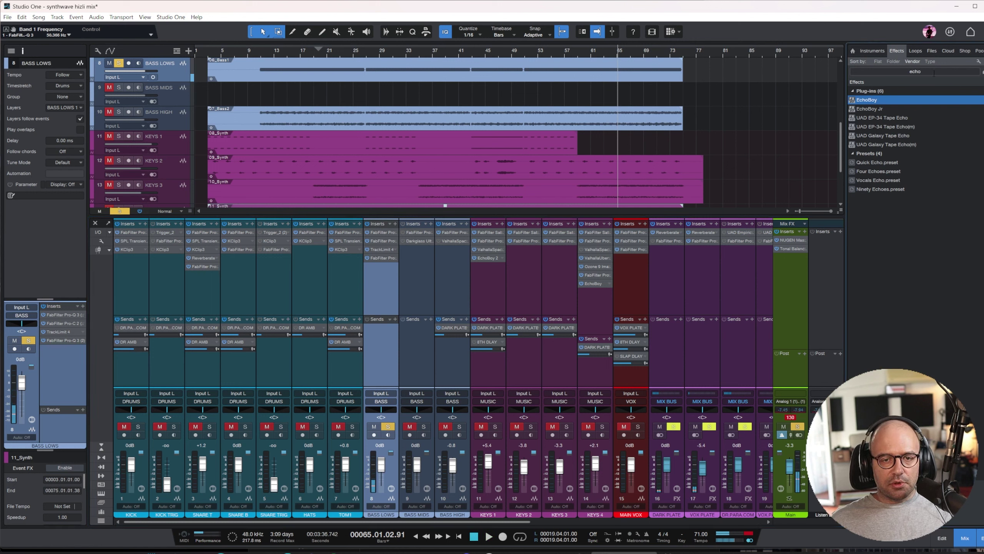
type("duck")
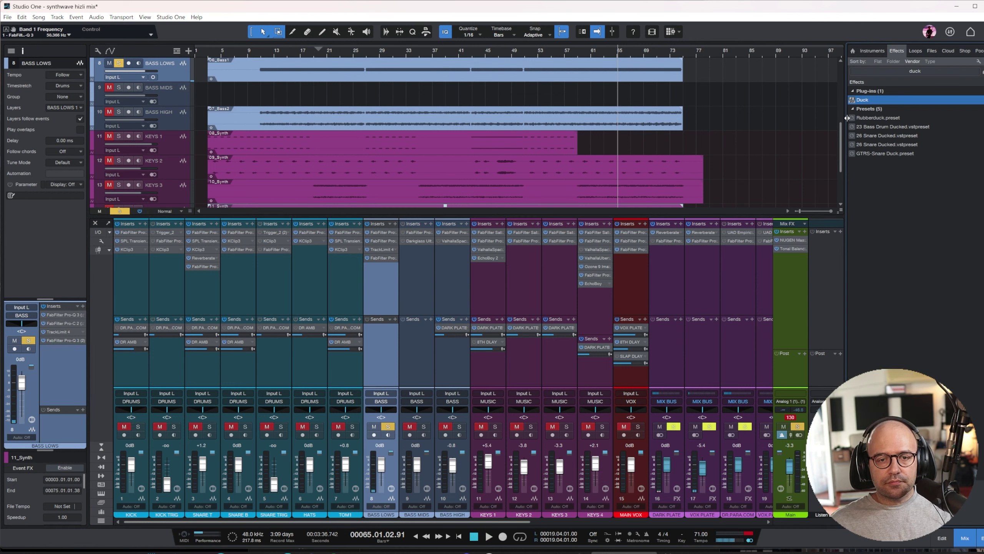
left_click_drag(871, 103, 381, 266)
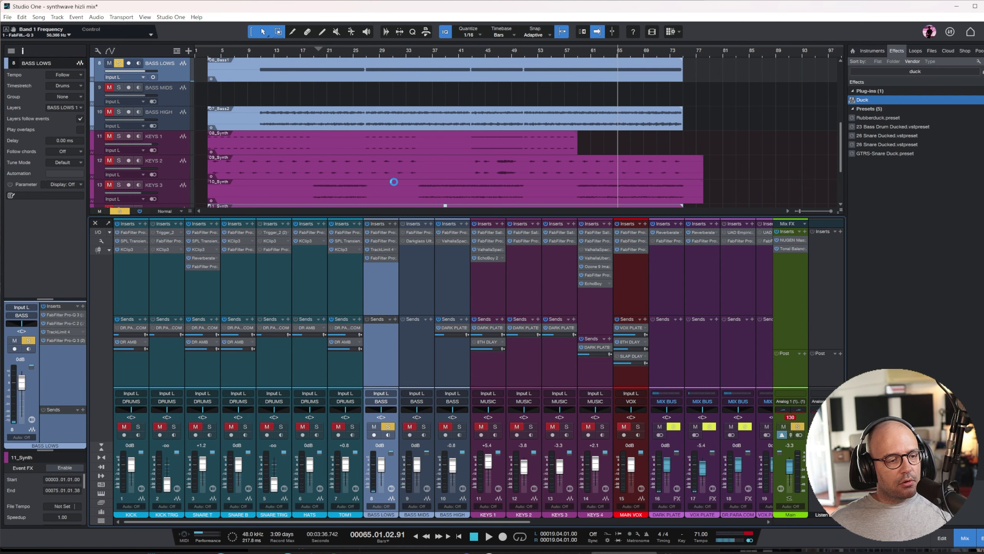
left_click(418, 53)
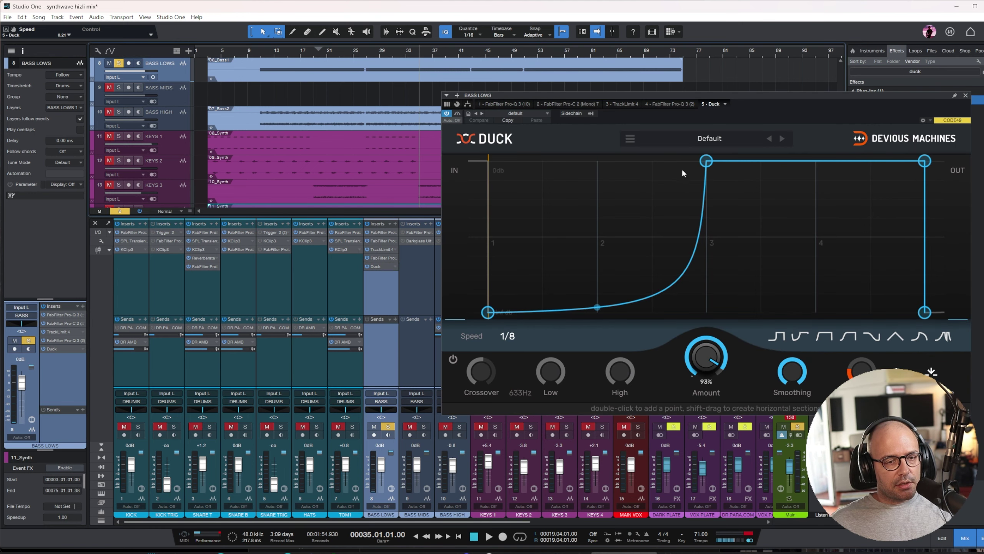
- Shorten Duck's recovery curve and feed KICK into its sidechain, with the sidechain shown on the graph
left_click_drag(705, 163, 591, 161)
left_click(625, 139)
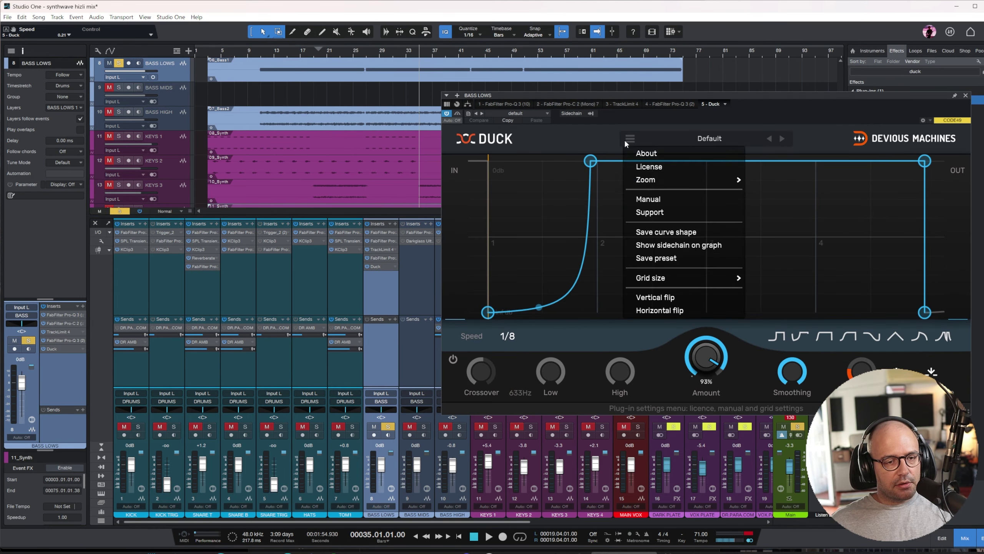
left_click(666, 247)
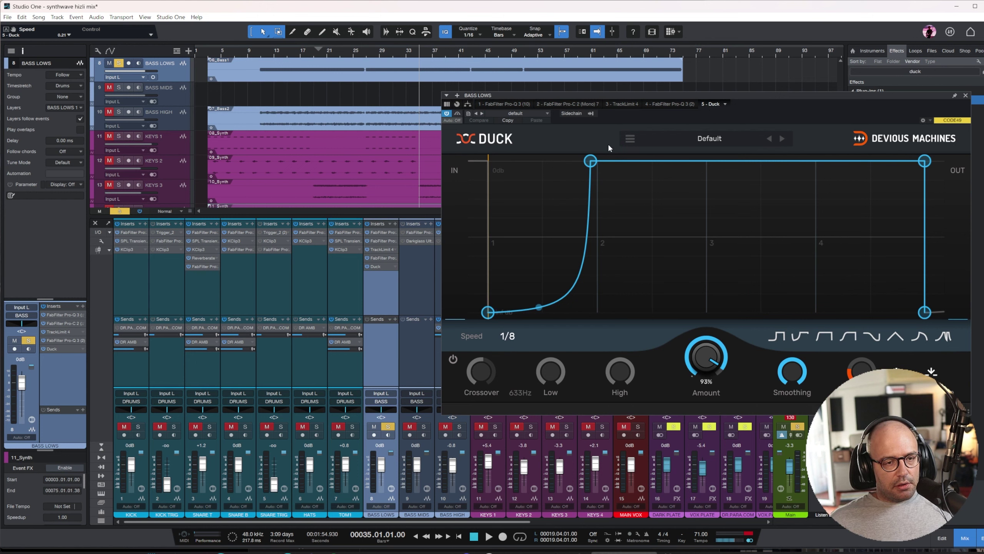
left_click(590, 114)
left_click(590, 131)
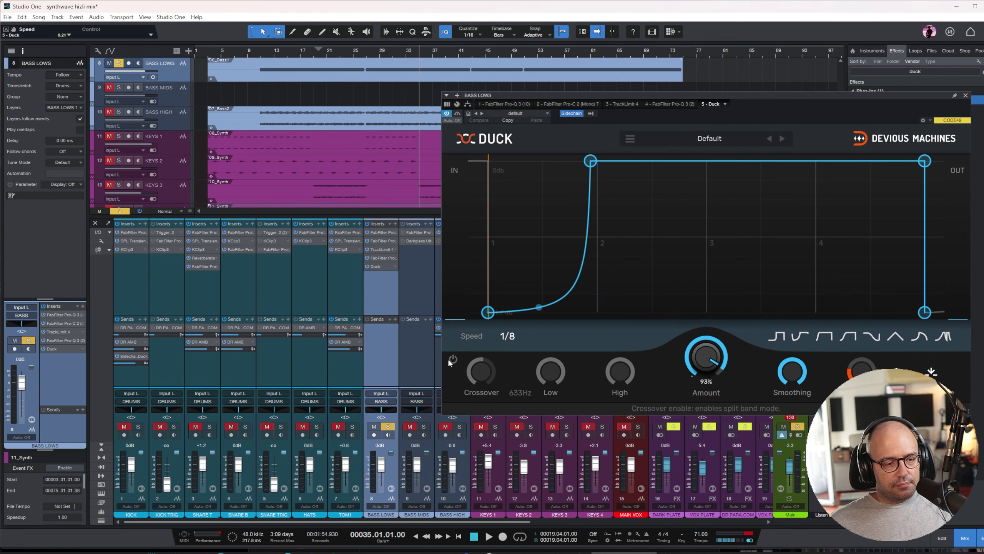
- Solo KICK with BASS LOWS during playback and lengthen Duck's recovery to about midway between grid divisions 2 and 3
key("space")
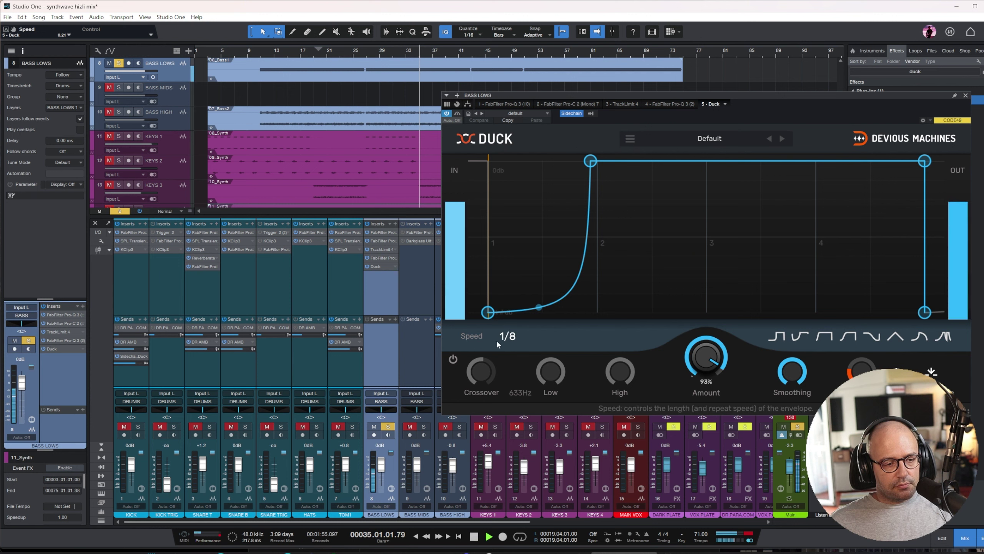
left_click(139, 427)
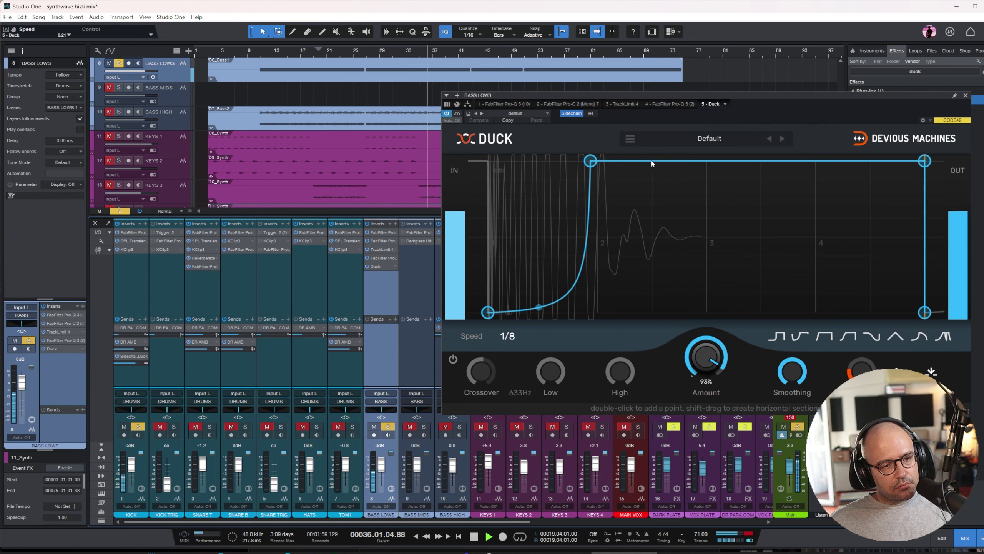
left_click_drag(590, 160, 645, 159)
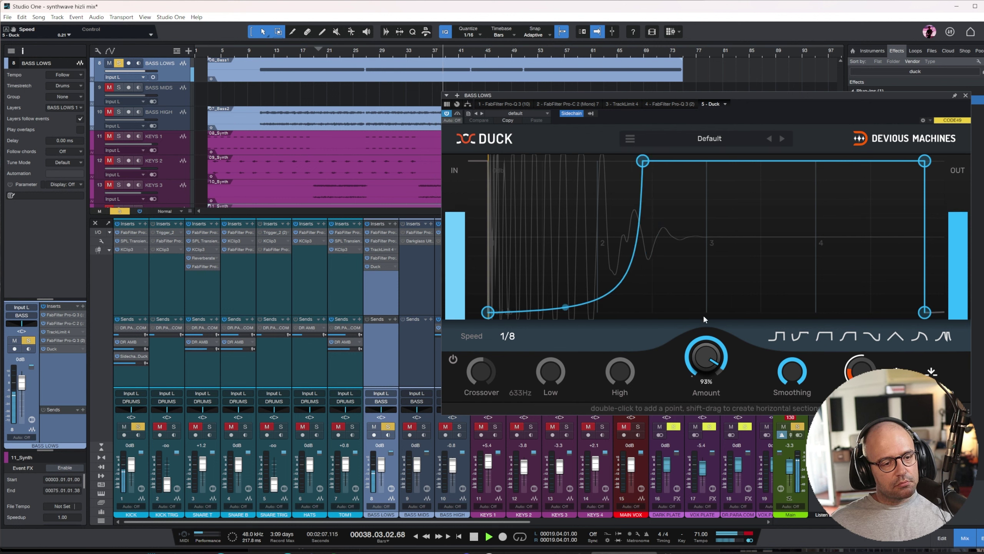
left_click_drag(639, 160, 655, 160)
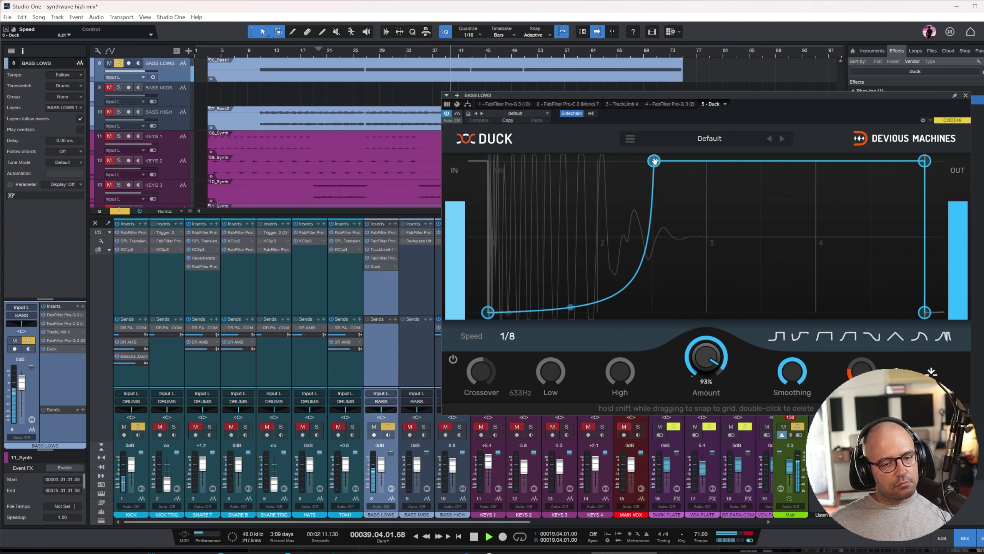
- Unsolo BASS LOWS and KICK to hear the ducking in the full mix, and close Duck
left_click(388, 426)
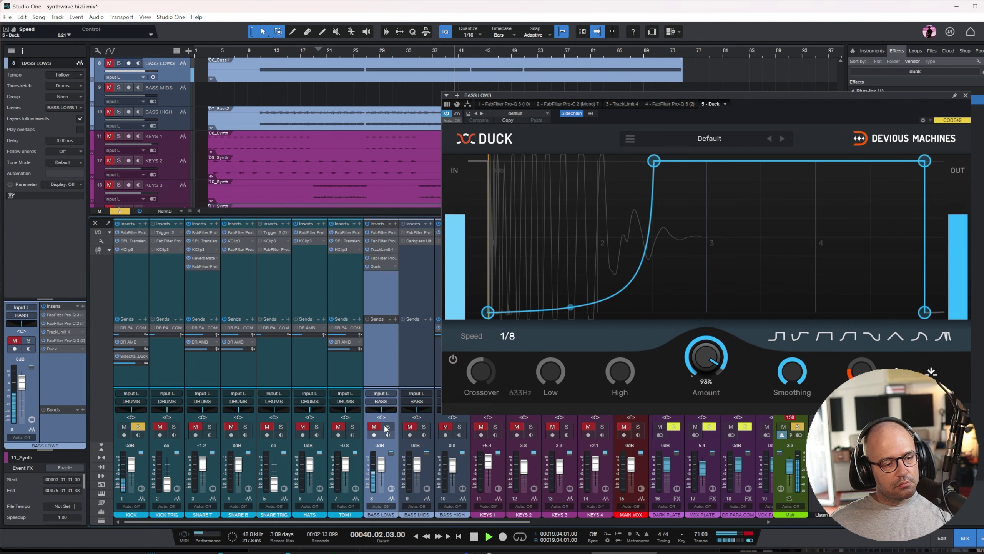
left_click(134, 428)
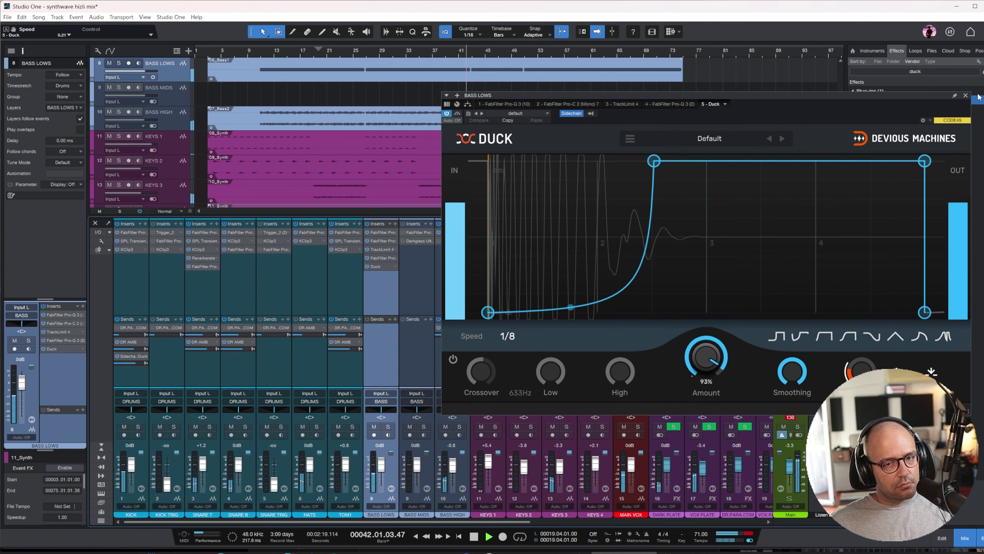
left_click(965, 95)
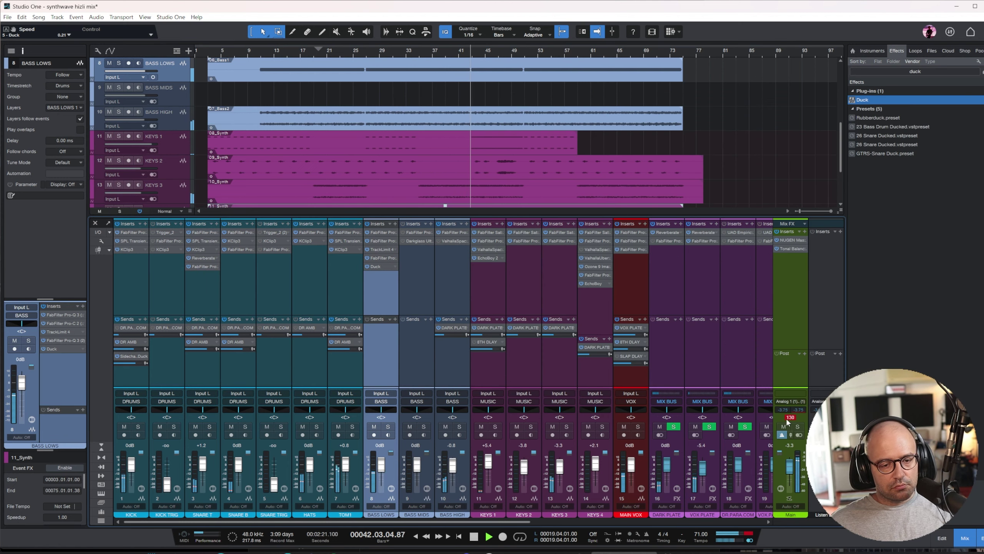
- Stop playback, search the effects for "super", and add ValhallaSupermassive as a new send effect on KEYS 1
left_click_drag(413, 522, 455, 522)
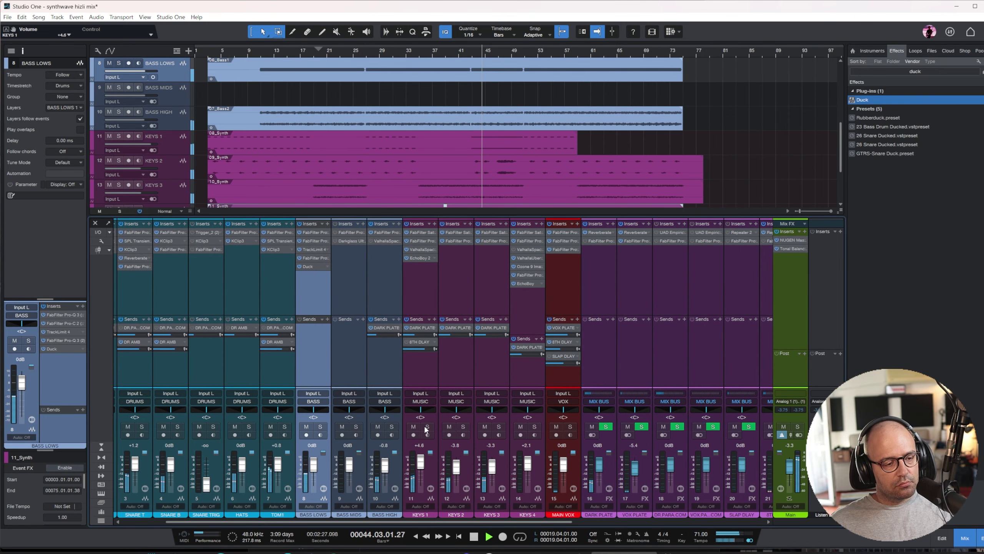
left_click(412, 300)
key("space")
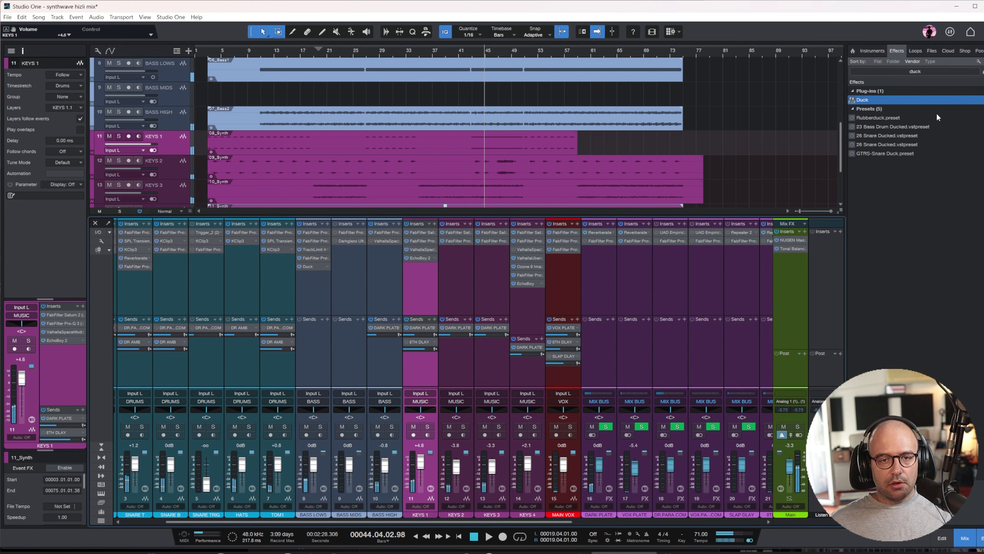
left_click(933, 74)
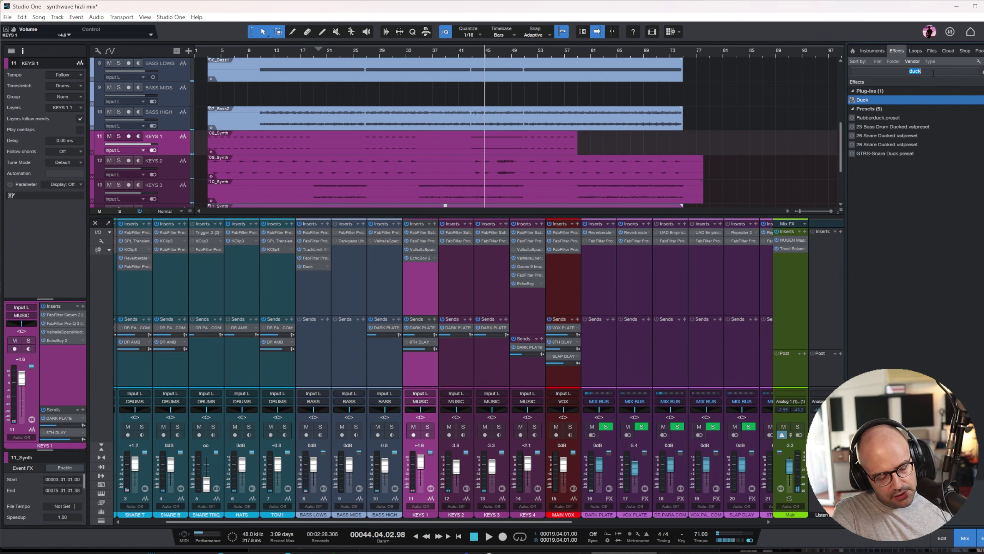
type("supe")
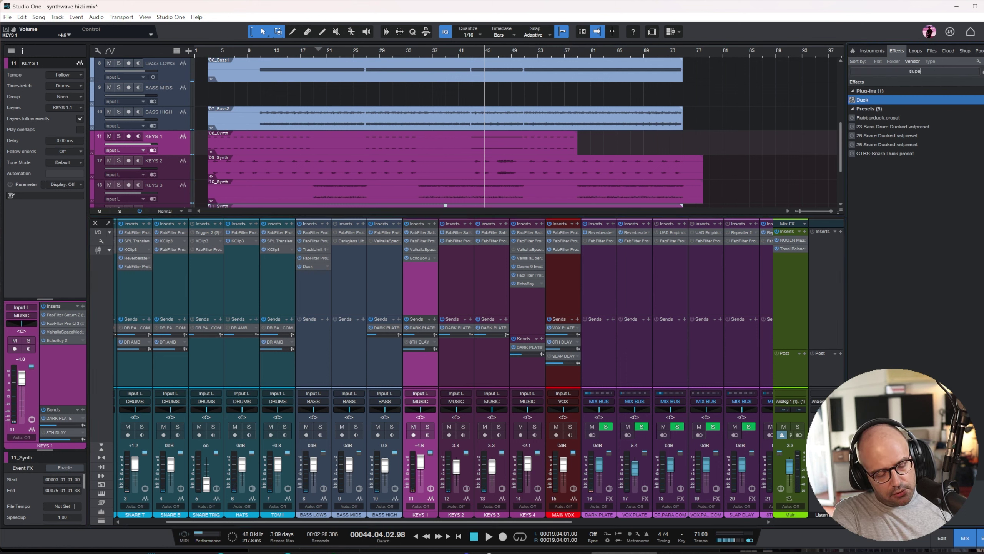
type("r")
left_click_drag(882, 137, 422, 361)
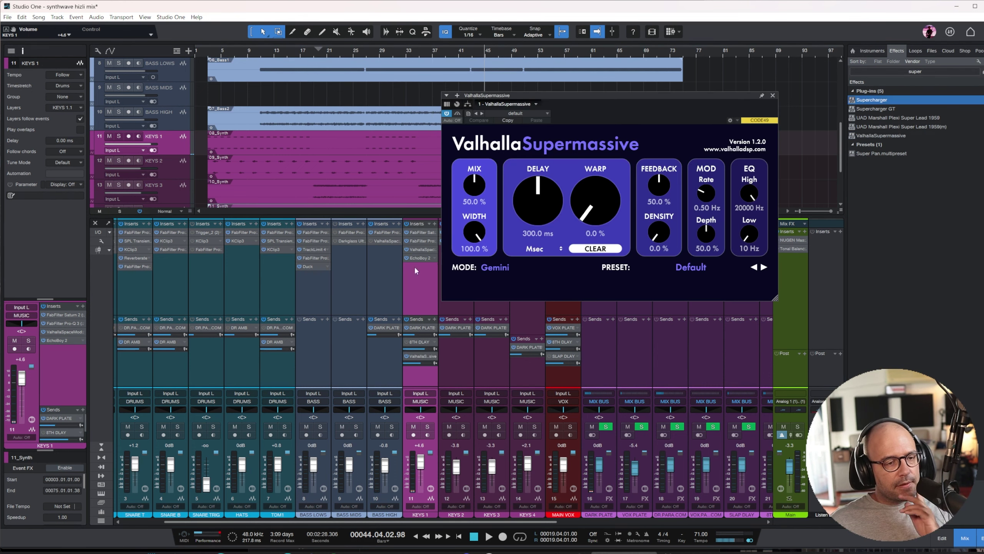
- Solo KEYS 1 and load the DottedEighthOrbits echo preset in ValhallaSupermassive
left_click(428, 428)
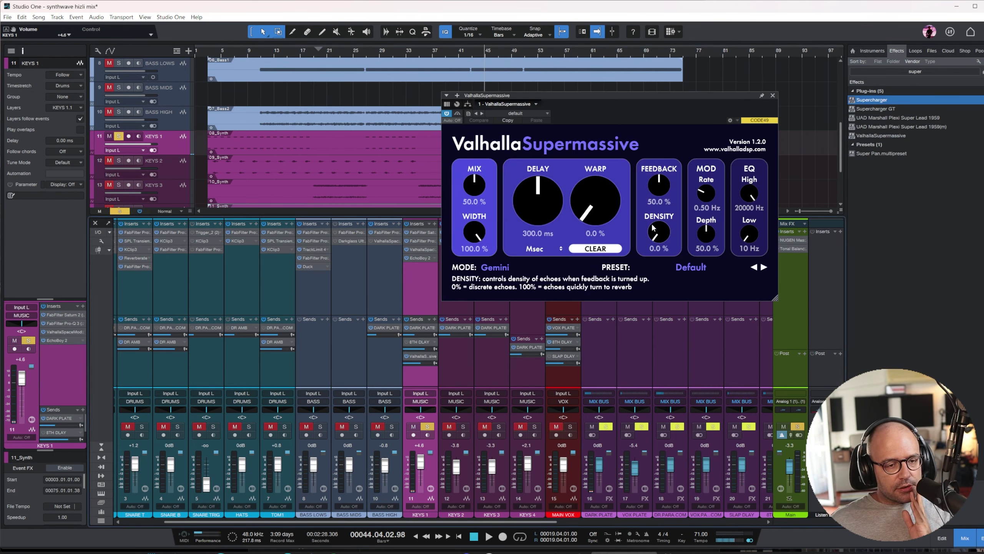
left_click(703, 271)
mouse_move(691, 339)
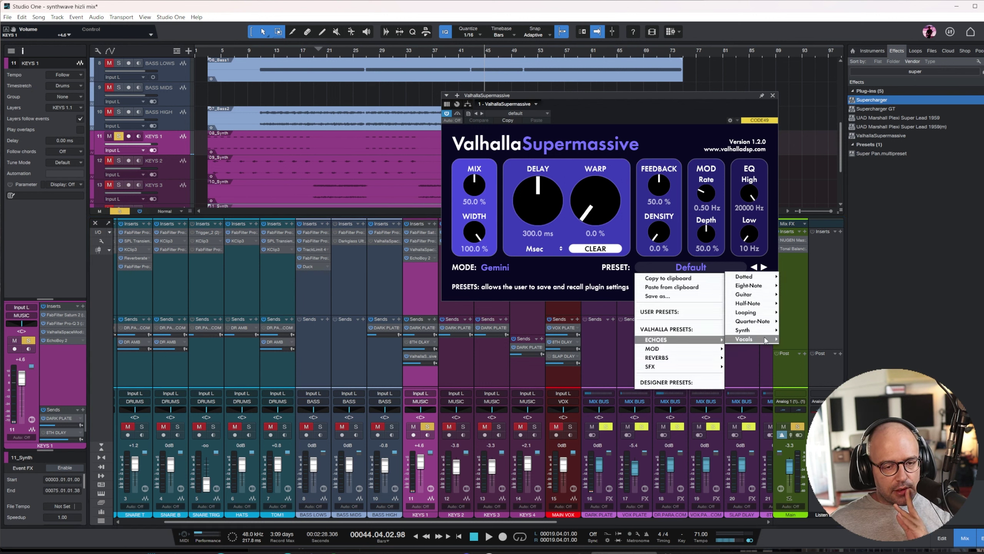
mouse_move(762, 278)
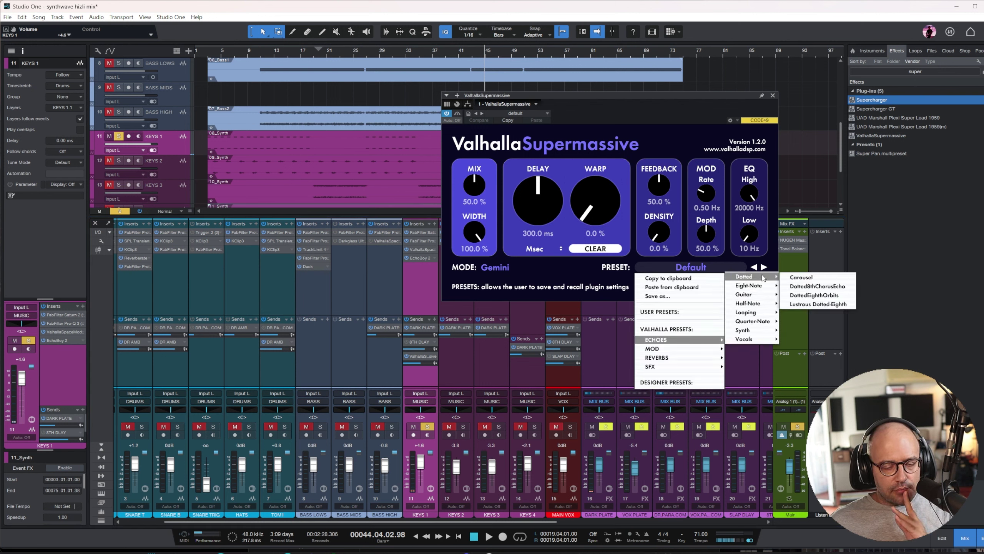
left_click(829, 295)
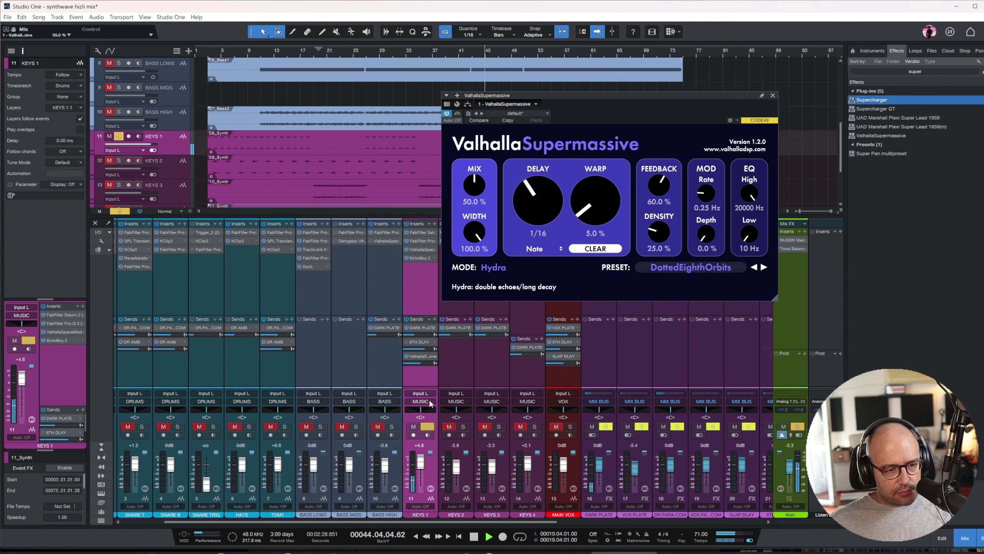
- Set the ValhallaSupermassive send to 0 dB, mix to 100%, low EQ to 630 Hz, high EQ to 15880 Hz and warp to 15.4%
left_click(419, 362, "ctrl")
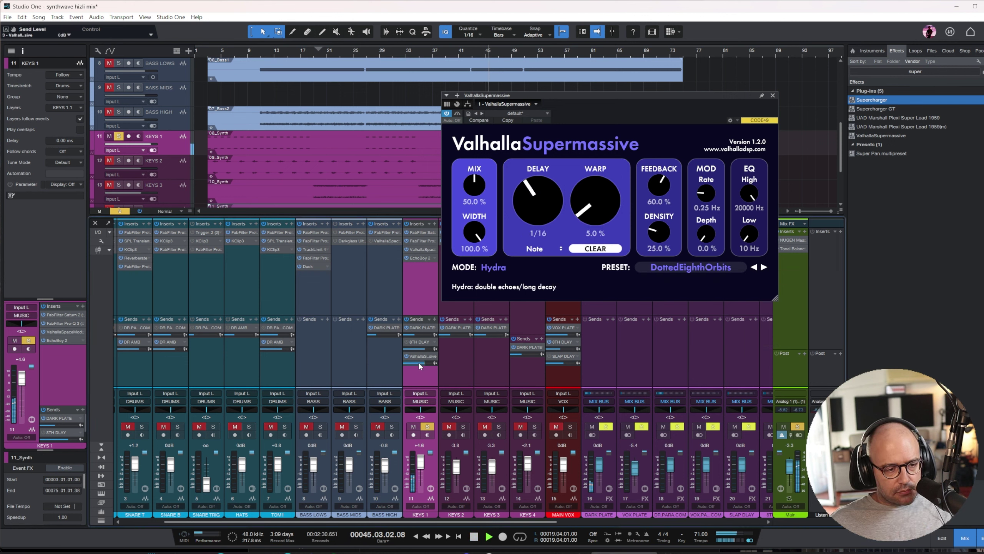
left_click_drag(473, 189, 487, 118)
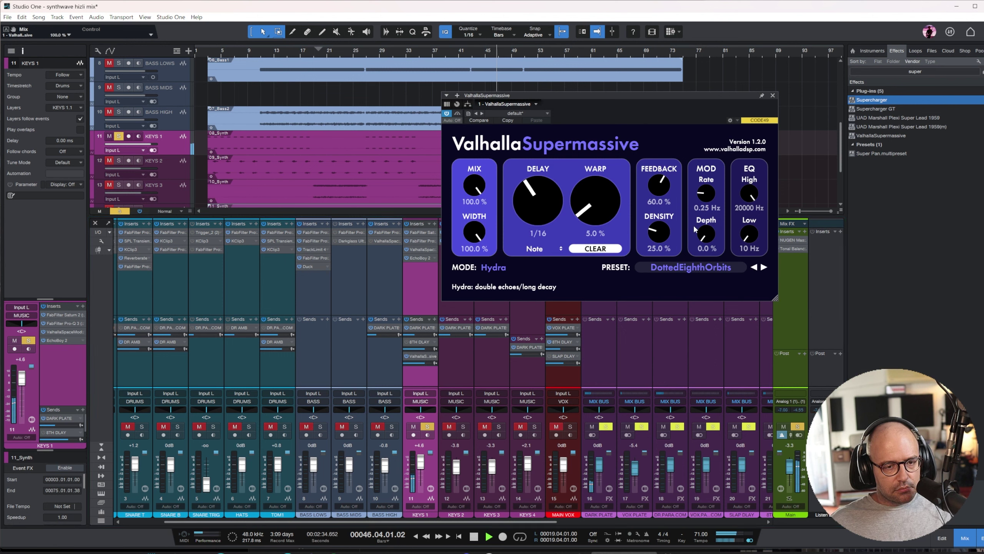
left_click_drag(749, 233, 745, 212)
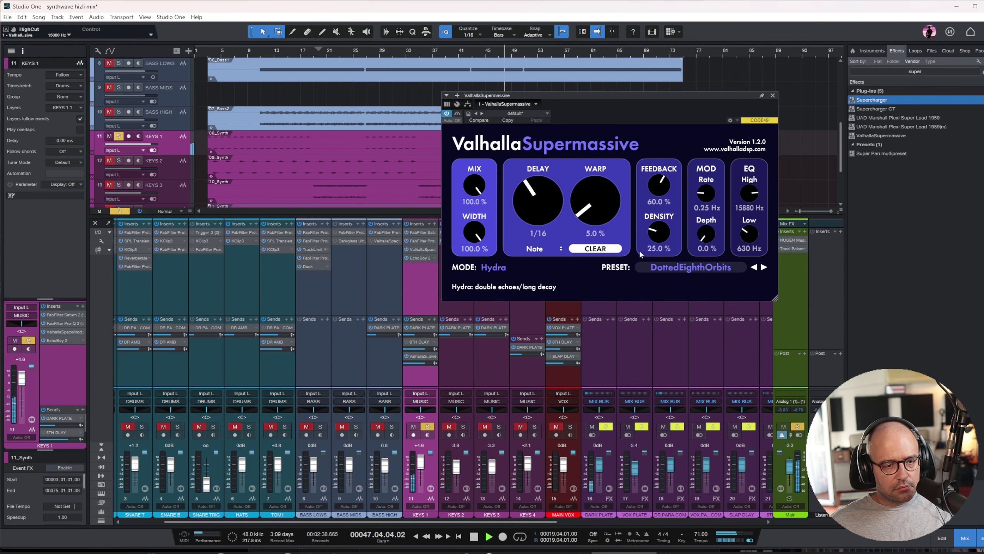
left_click_drag(593, 220, 589, 209)
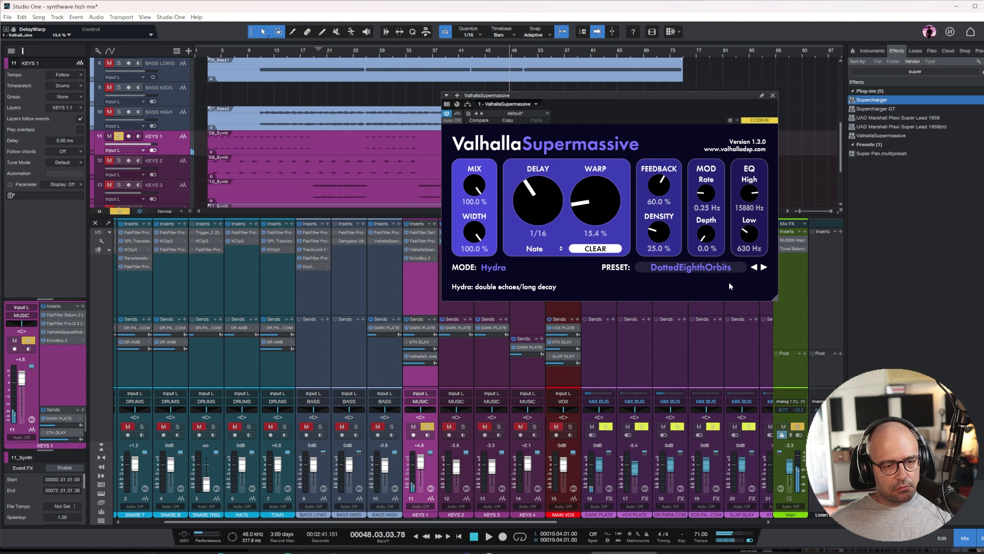
- Audition the CirrusMajorSynthEchoes synth preset in ValhallaSupermassive with the mix at 100%
left_click(677, 267)
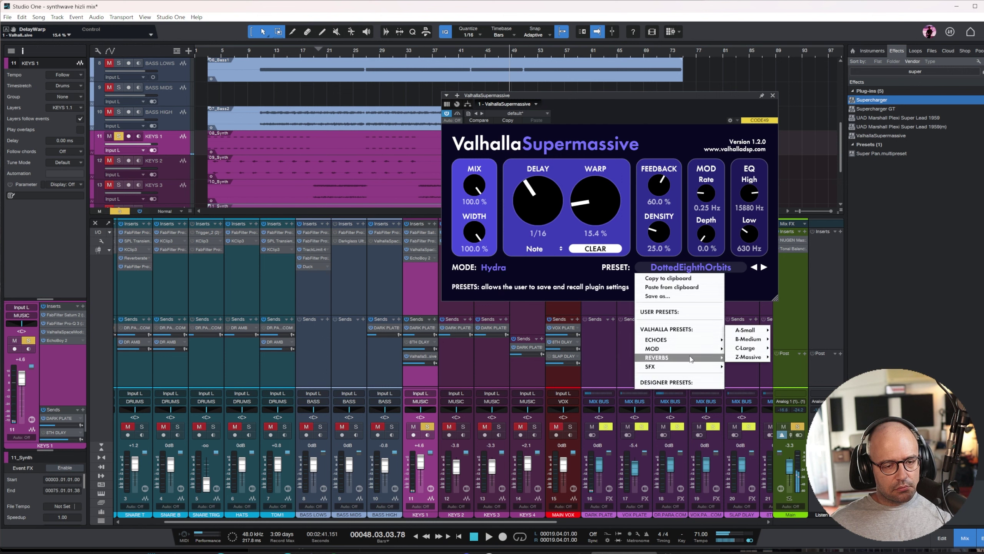
mouse_move(712, 340)
mouse_move(752, 333)
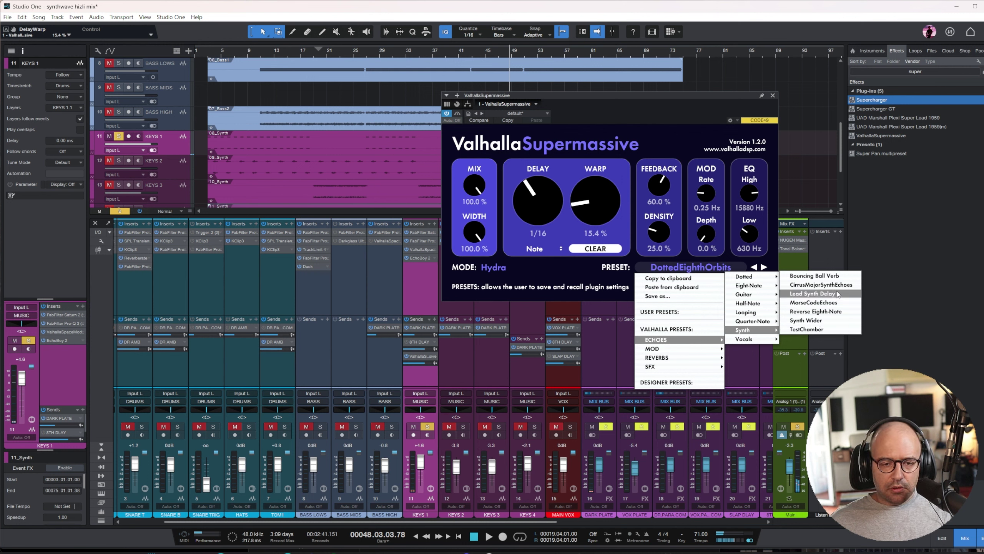
left_click(821, 285)
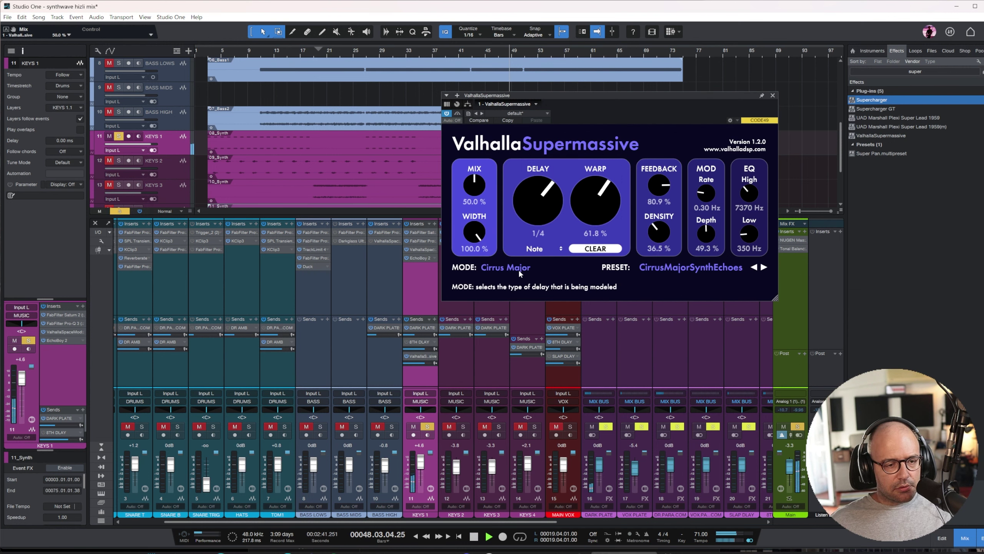
left_click_drag(473, 191, 466, 112)
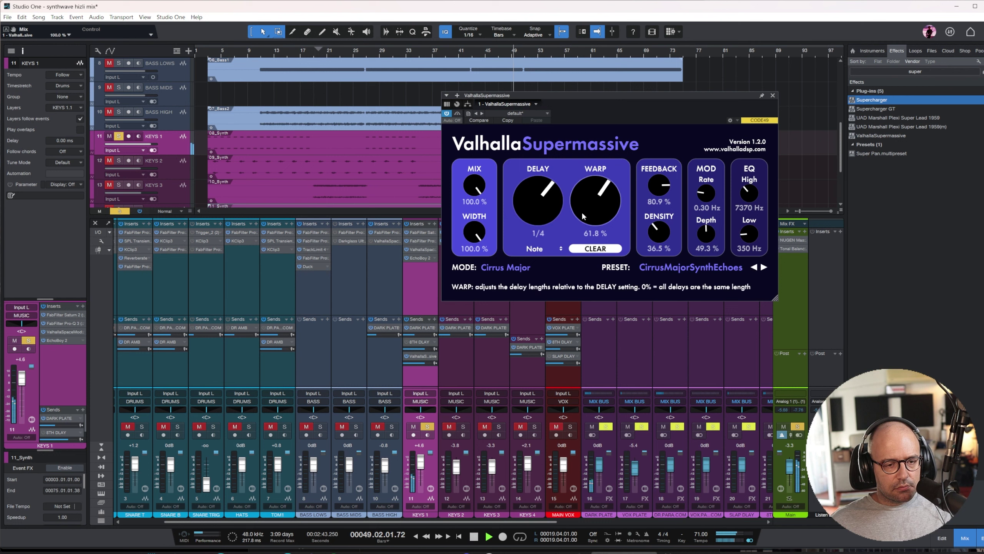
key("space")
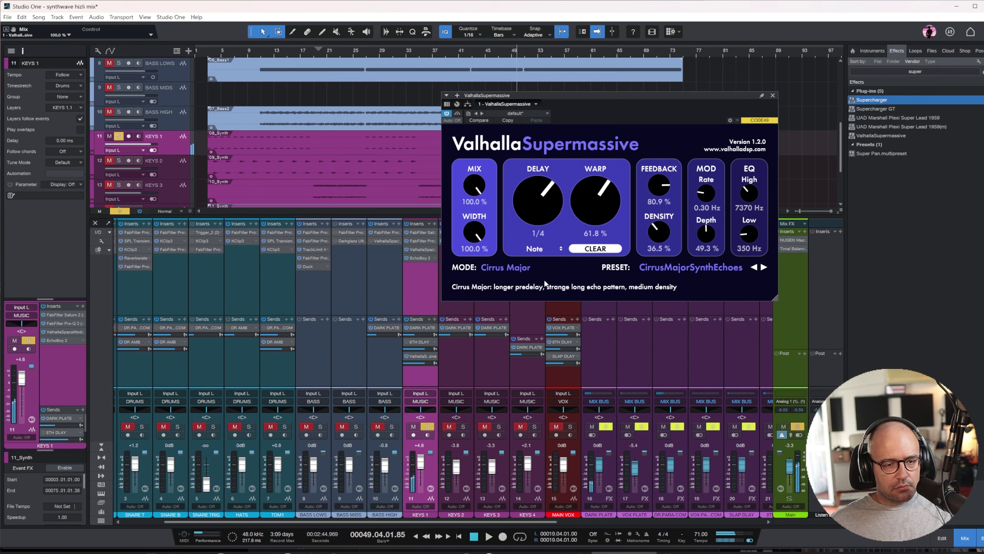
- Audition the Skinny 8th eighth-note echo preset in ValhallaSupermassive
left_click(658, 271)
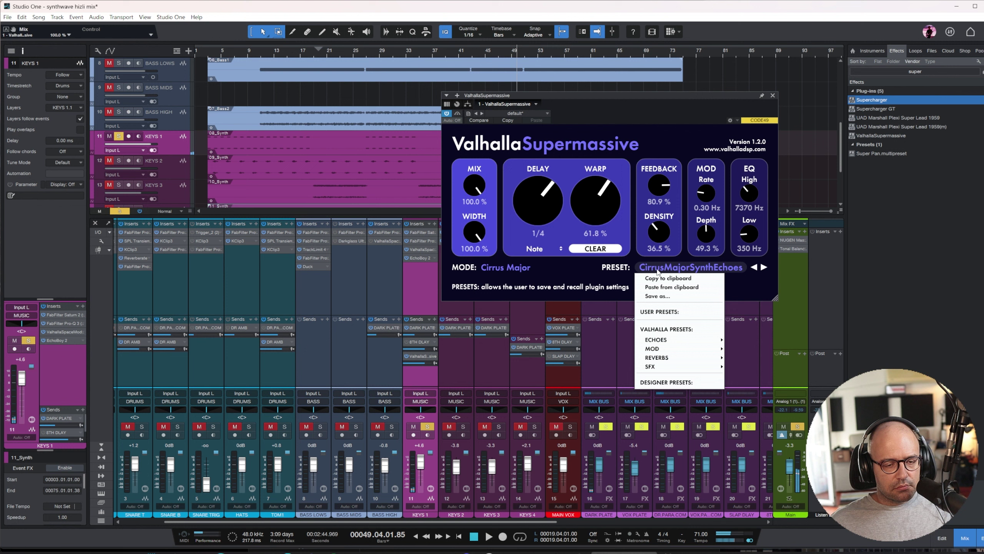
mouse_move(675, 340)
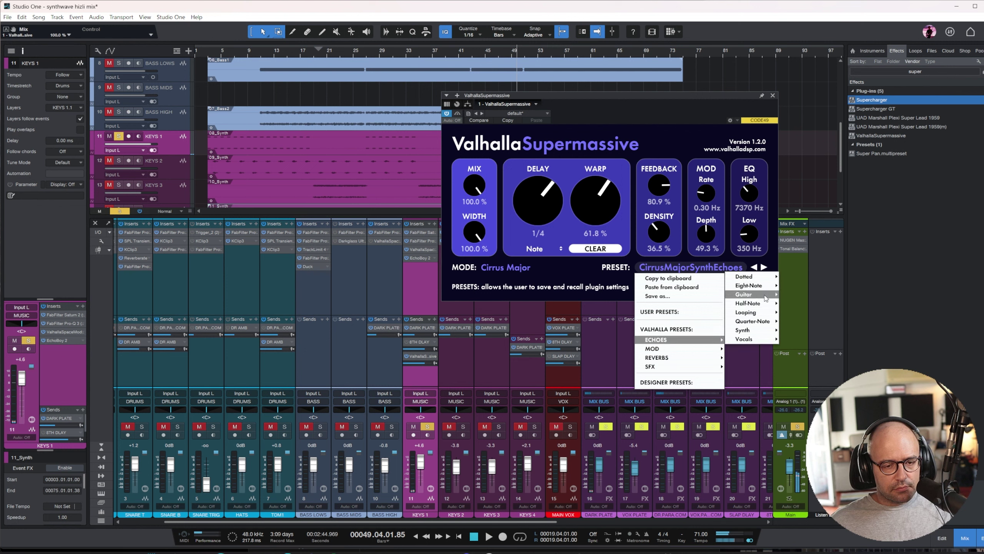
mouse_move(769, 290)
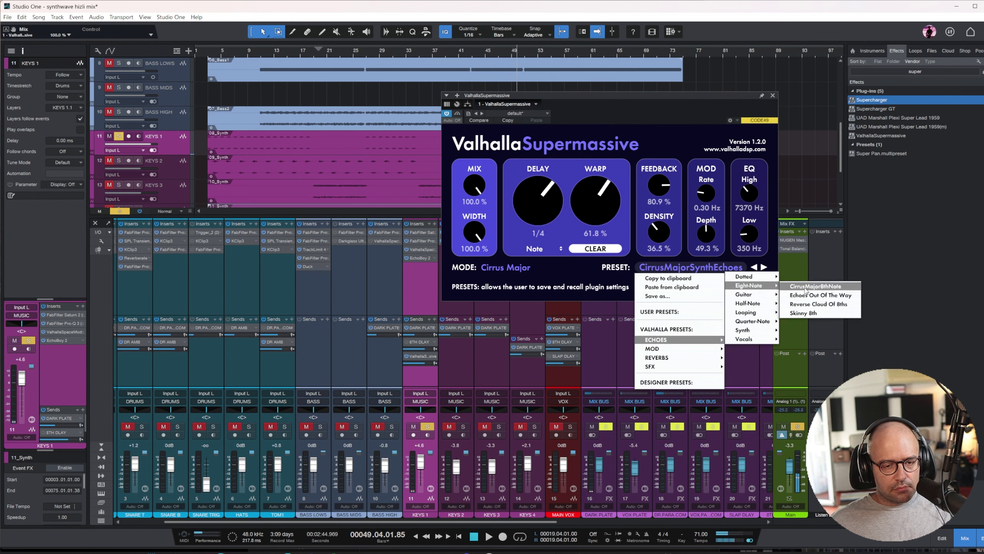
left_click(818, 313)
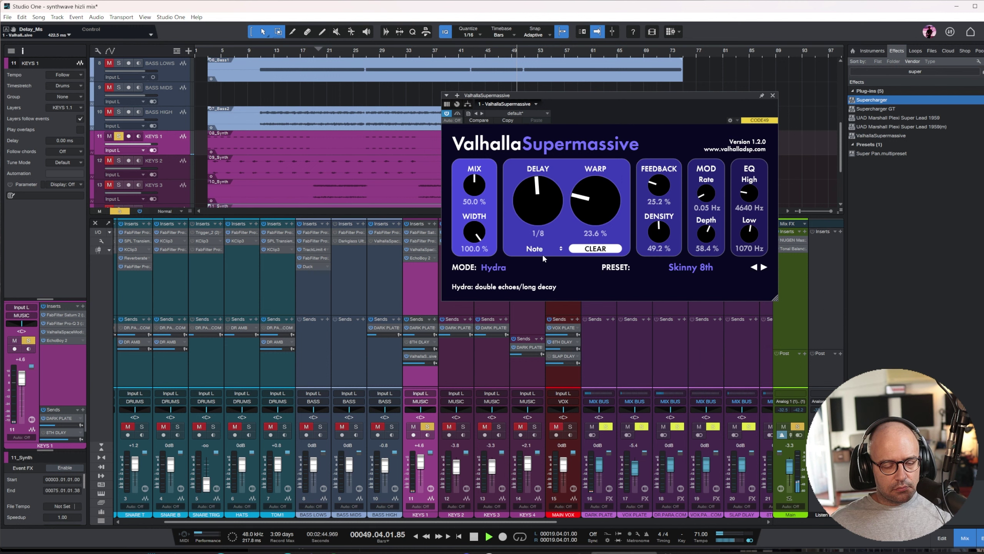
key("space")
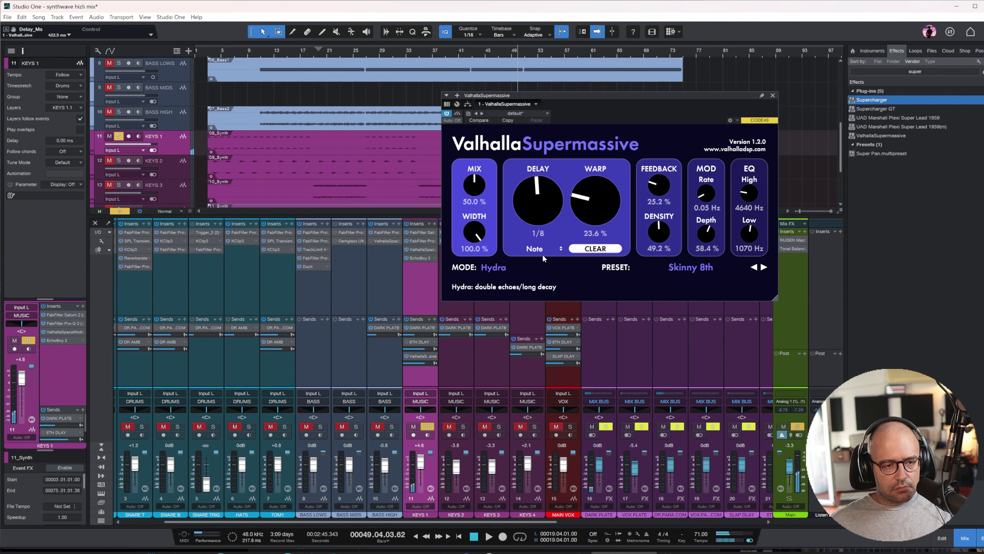
key("space")
left_click(691, 267)
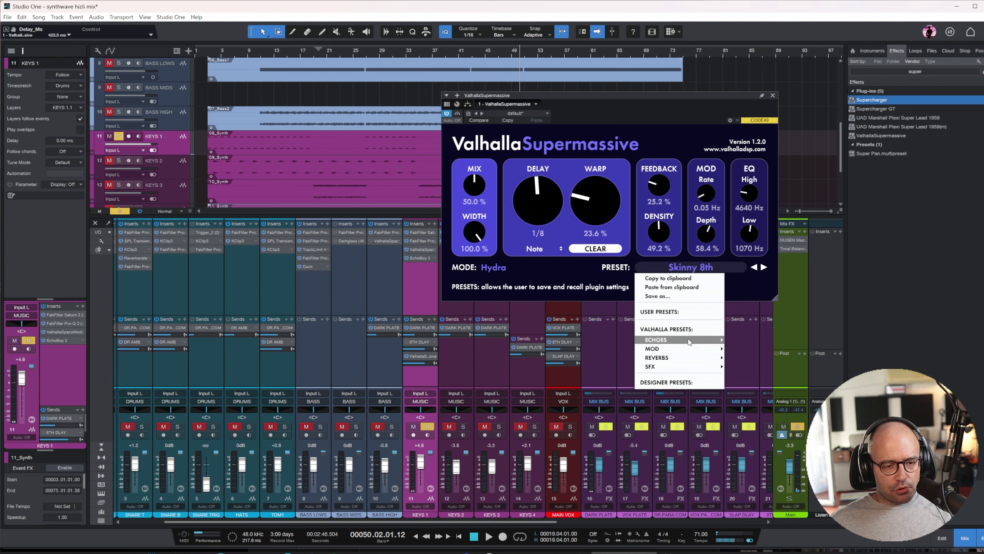
mouse_move(688, 341)
mouse_move(773, 332)
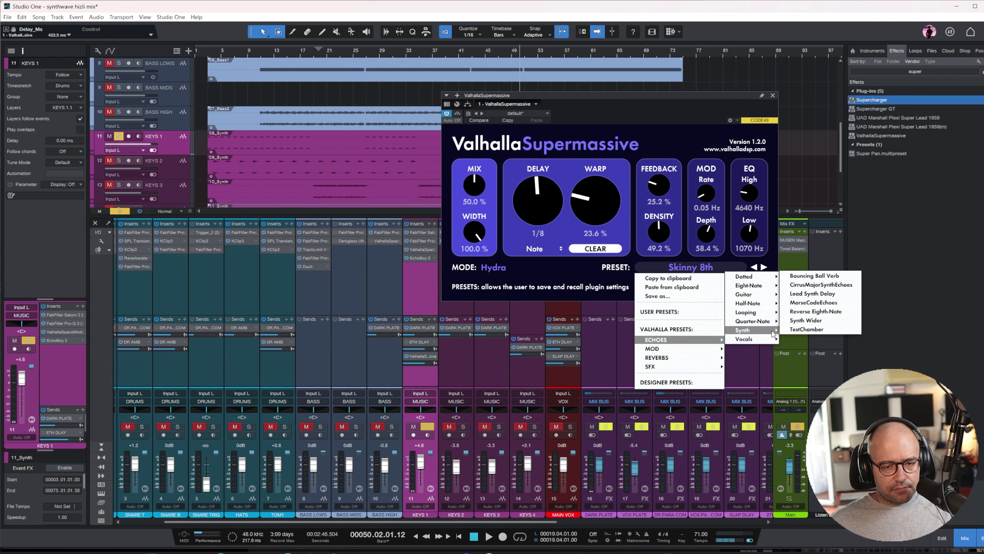
mouse_move(754, 306)
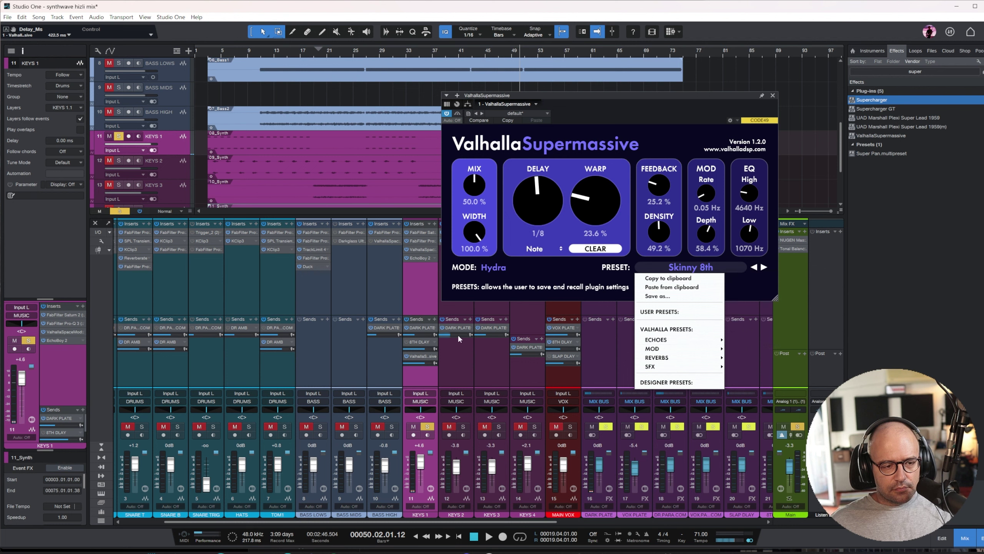
left_click(419, 322)
- Remove the ValhallaSupermassive send from KEYS 1 and delete its FX channel
right_click(423, 356)
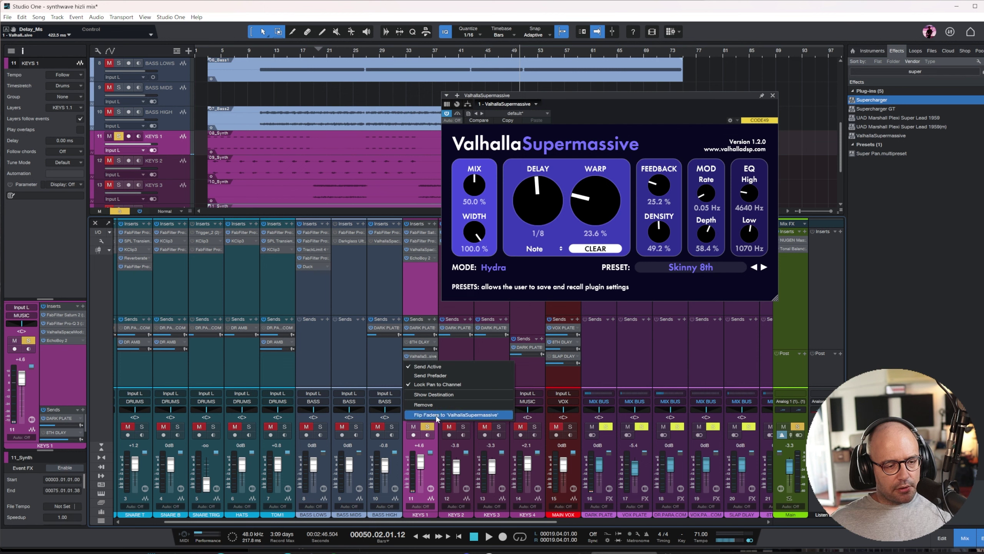
left_click(438, 410)
left_click_drag(541, 523, 710, 521)
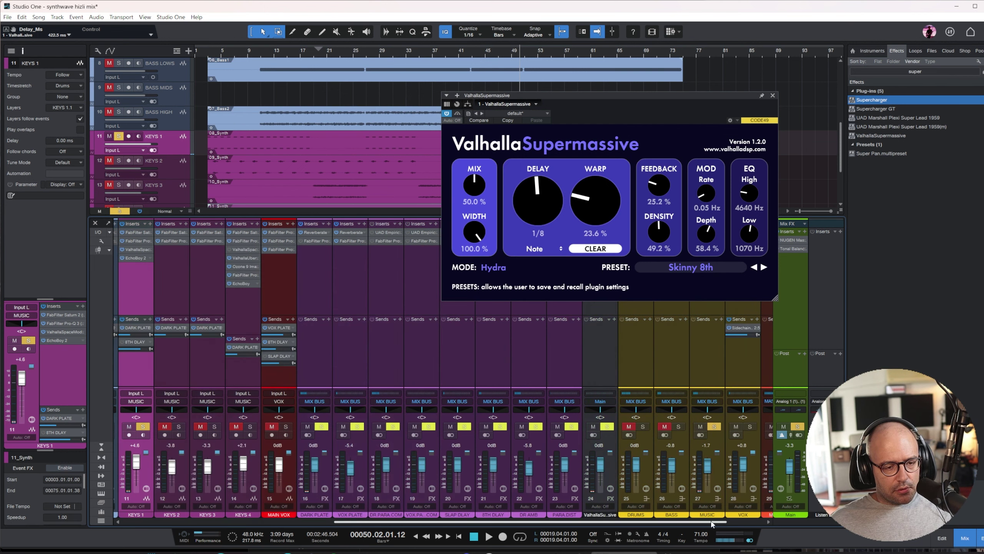
left_click(772, 95)
right_click(599, 233)
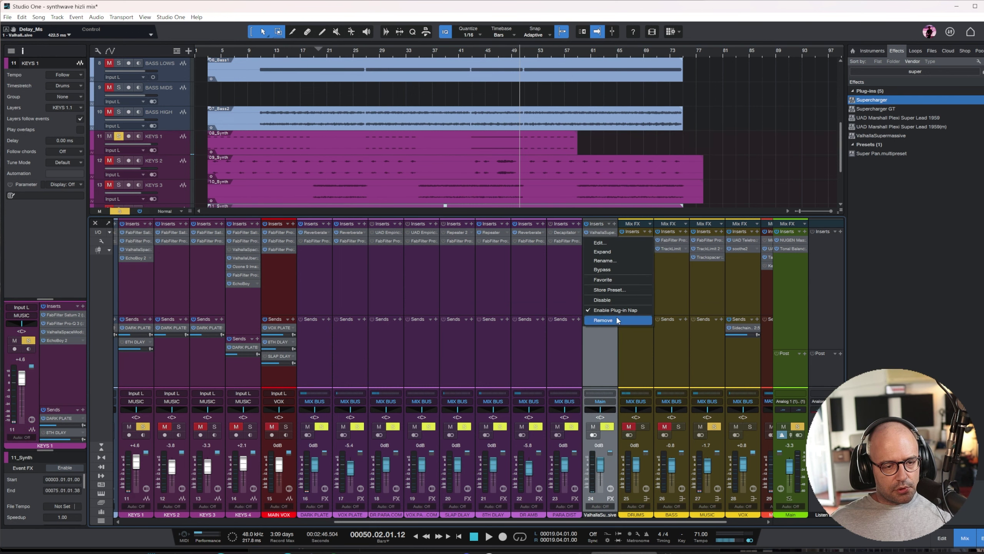
left_click(591, 354)
right_click(590, 355)
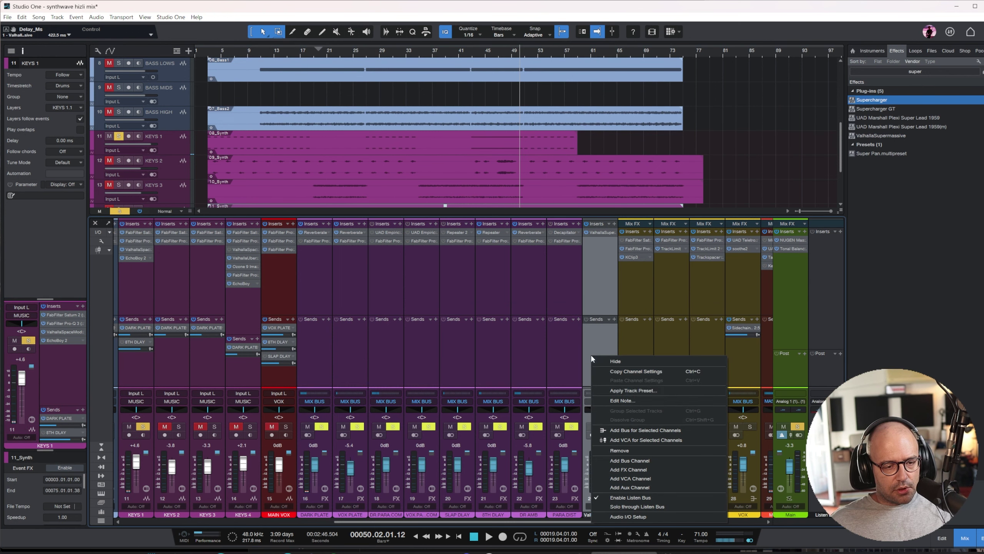
left_click(645, 451)
- Search the effects for "crys" and add Crystallizer as a new send effect on KEYS 1
left_click(927, 71)
type("crys")
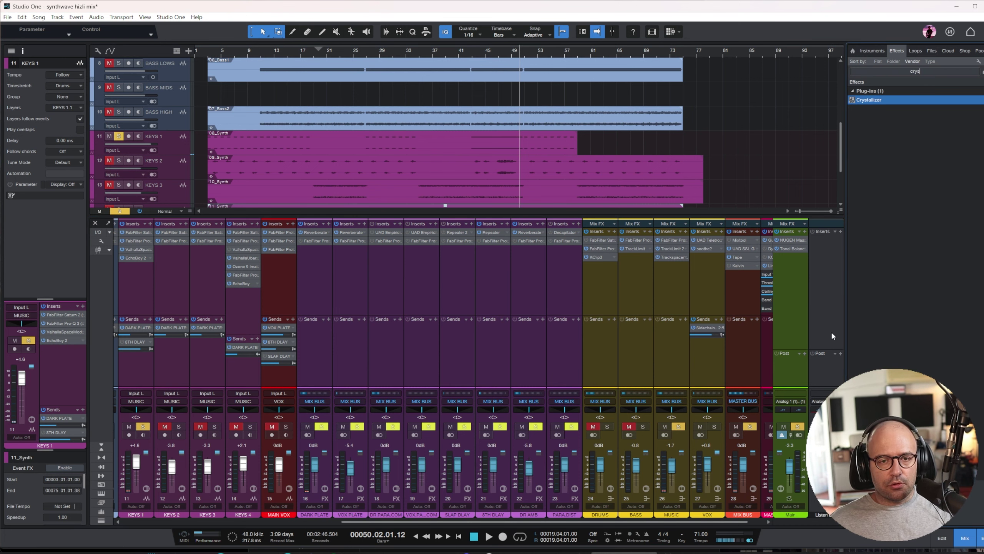
left_click_drag(704, 523, 523, 521)
left_click_drag(874, 102, 424, 366)
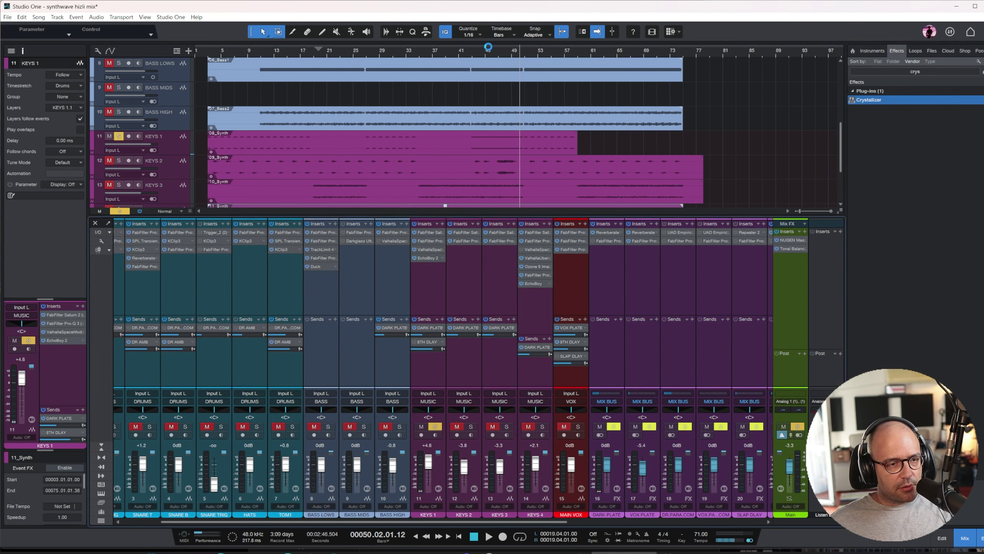
- Place the playhead at bar 45 and move the Crystallizer window down over the mixer, clear of the KEYS 1 sends
left_click(484, 53)
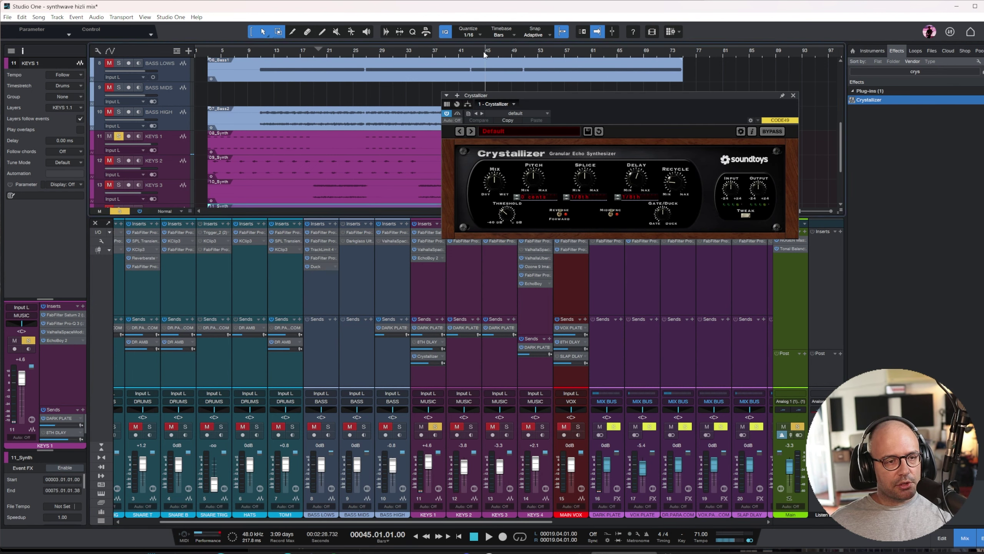
left_click_drag(587, 97, 602, 144)
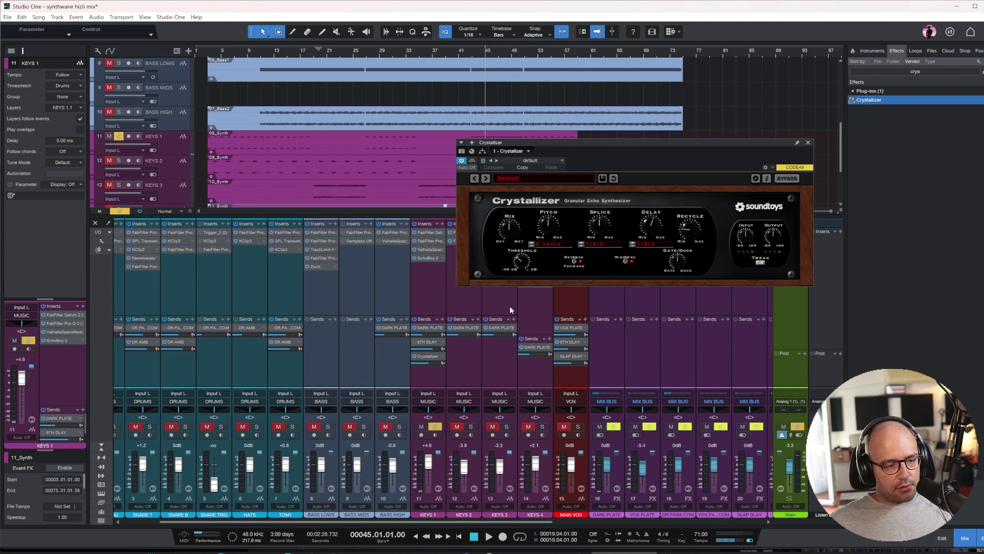
left_click(445, 291)
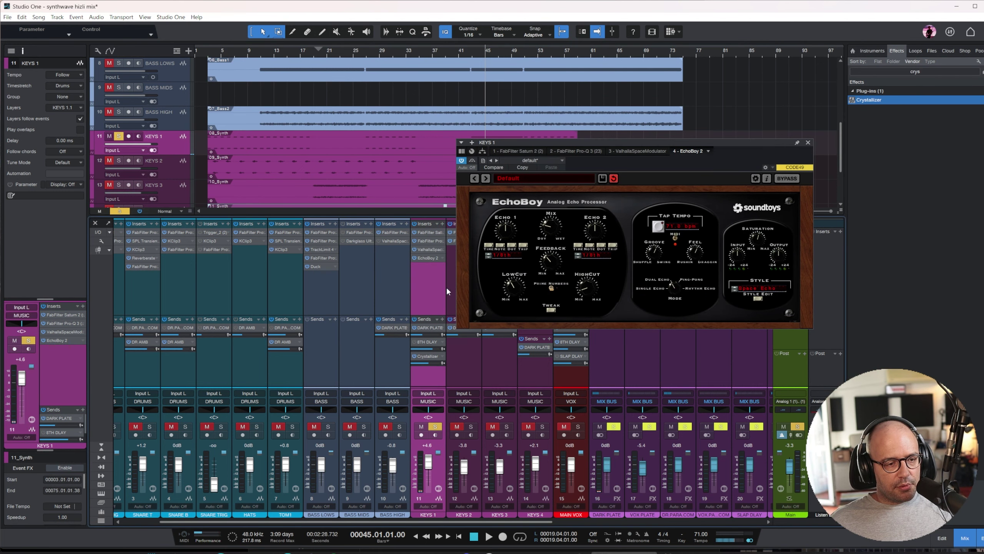
left_click(428, 360)
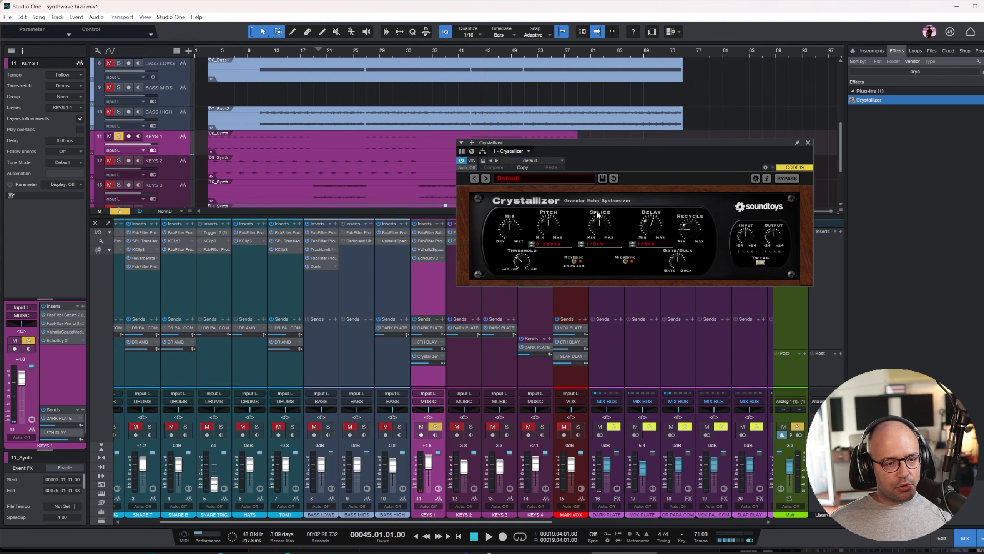
left_click_drag(717, 146, 715, 185)
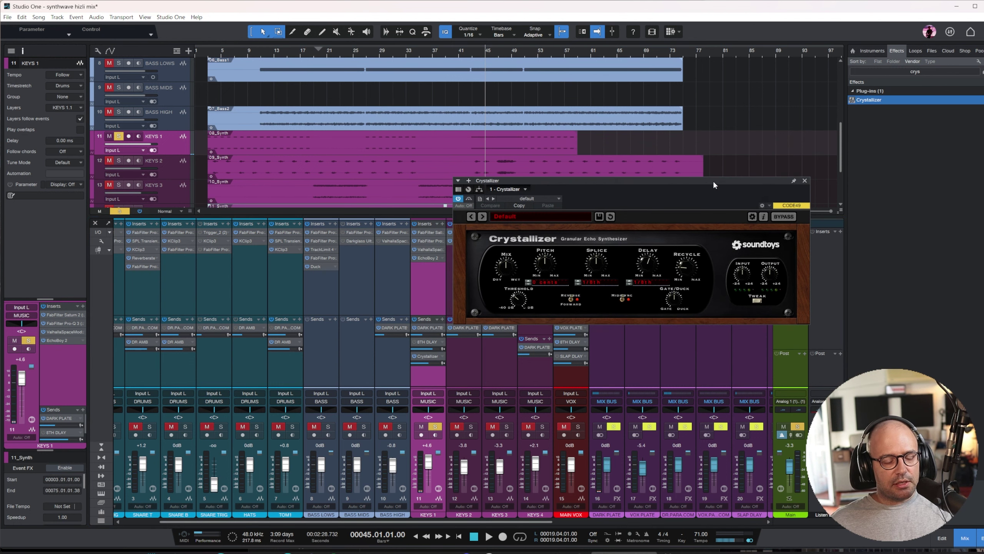
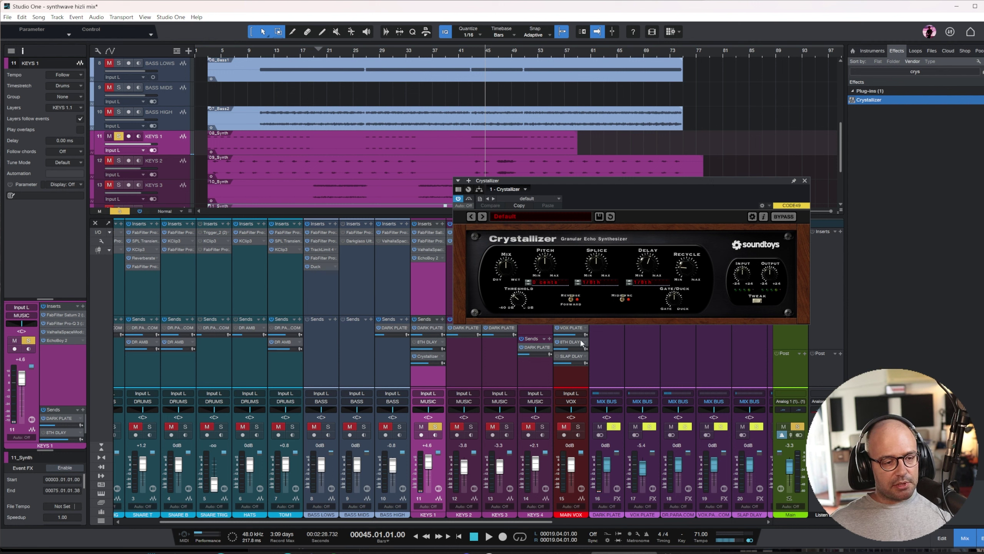
- Set the KEYS 1 Crystallizer send to 0 dB, turn its mix up to wet and raise the pitch to 2500 cents
left_click(429, 364, "ctrl")
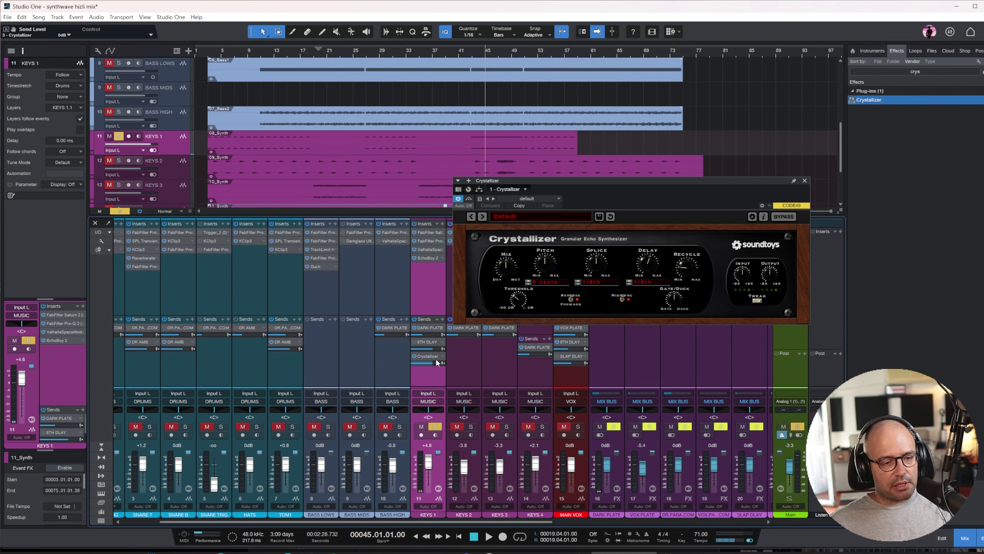
left_click_drag(509, 268, 498, 194)
left_click_drag(544, 263, 535, 150)
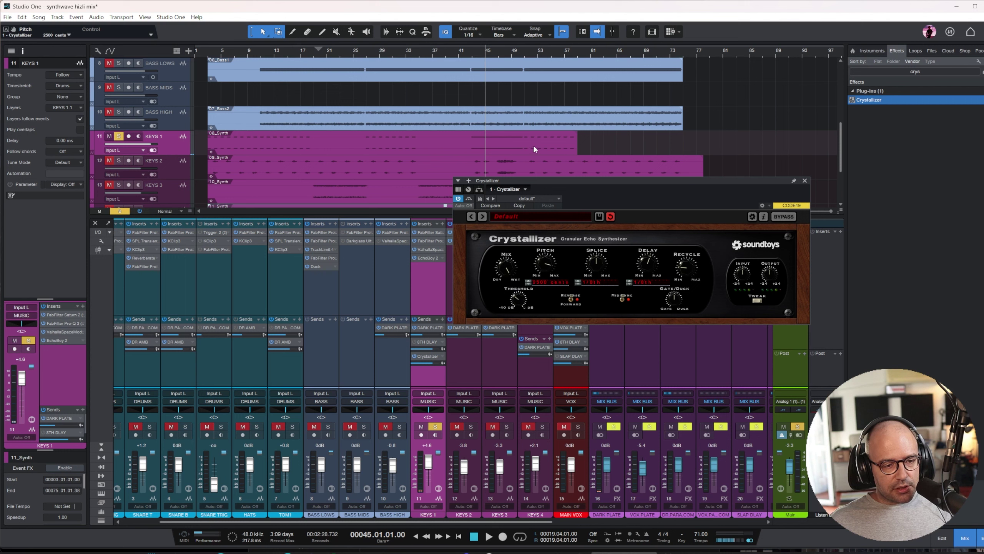
- Lower the Crystallizer pitch to 1200 cents and set its direction to forward while auditioning KEYS 1
left_click_drag(550, 269, 544, 306)
left_click_drag(550, 269, 553, 317)
left_click_drag(529, 151, 541, 208)
key("space")
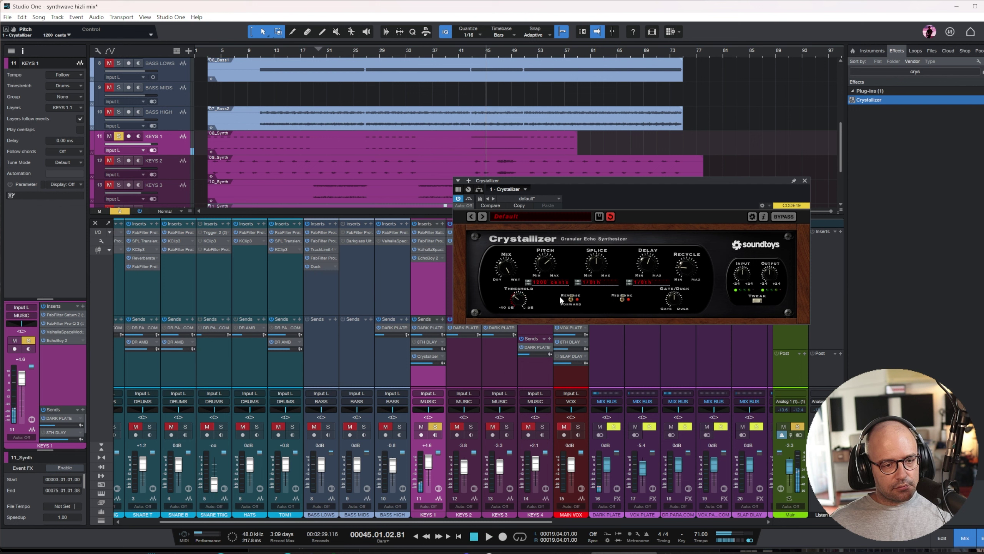
left_click(572, 301)
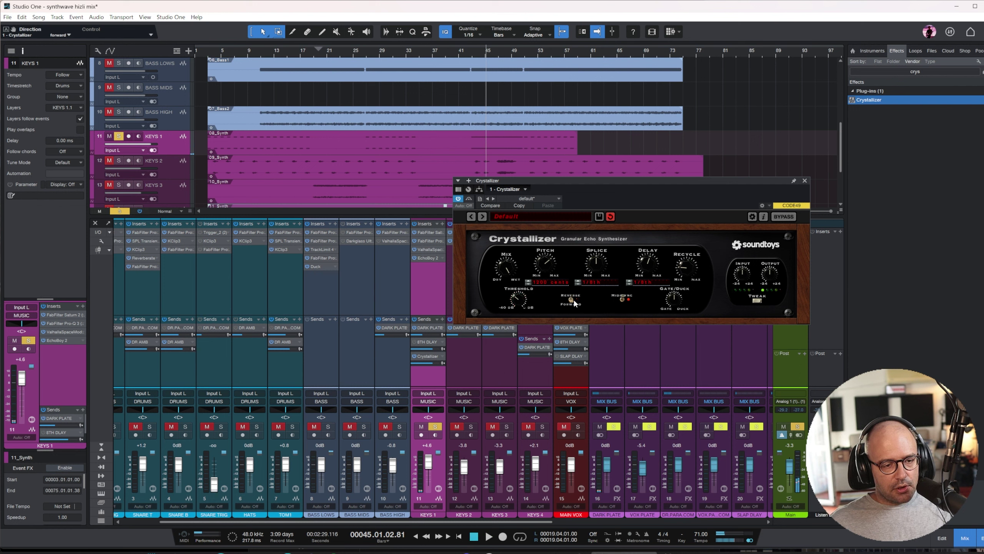
key("space")
- Set both the Crystallizer splice and delay to a 1/4 note and audition the result
left_click_drag(596, 265, 588, 250)
key("space")
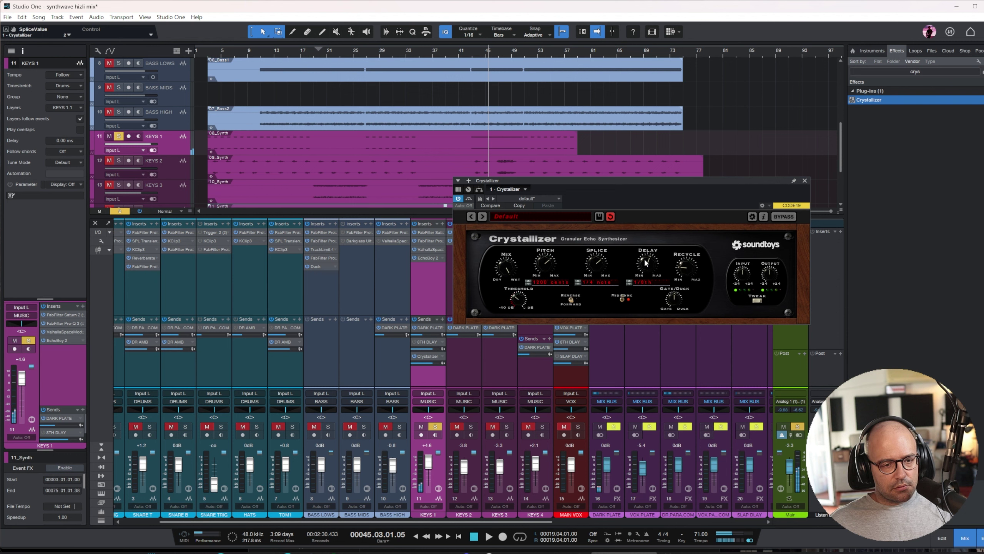
left_click_drag(645, 258, 645, 250)
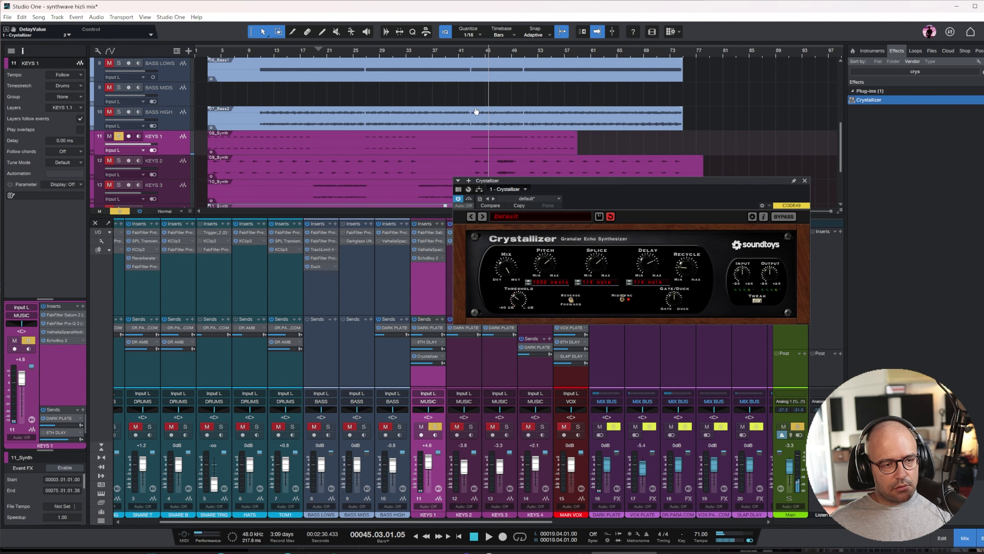
key("space")
key("space")
- Play KEYS 1 around bars 27 and 28 and try a 1/1 note splice in Crystallizer
left_click(372, 53)
key("space")
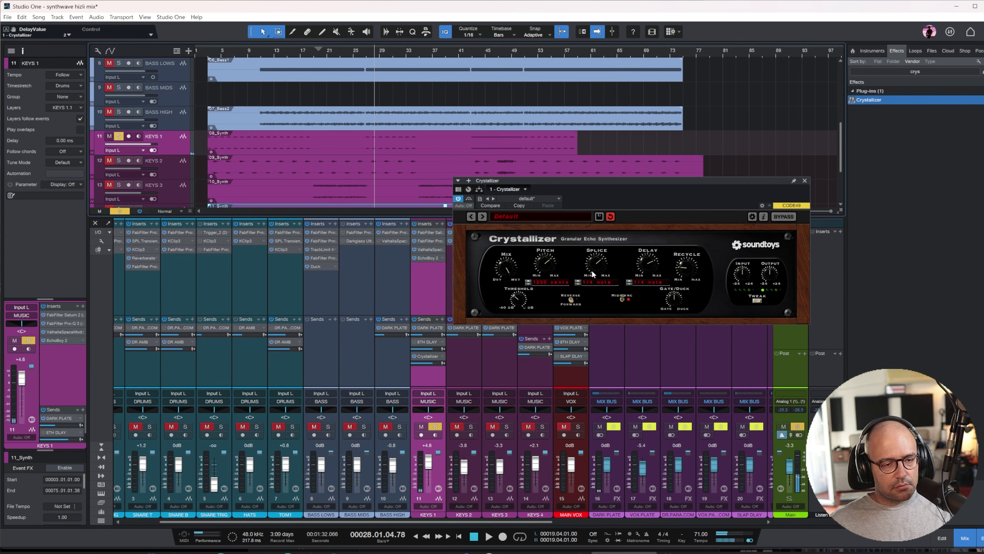
left_click_drag(592, 274, 588, 241)
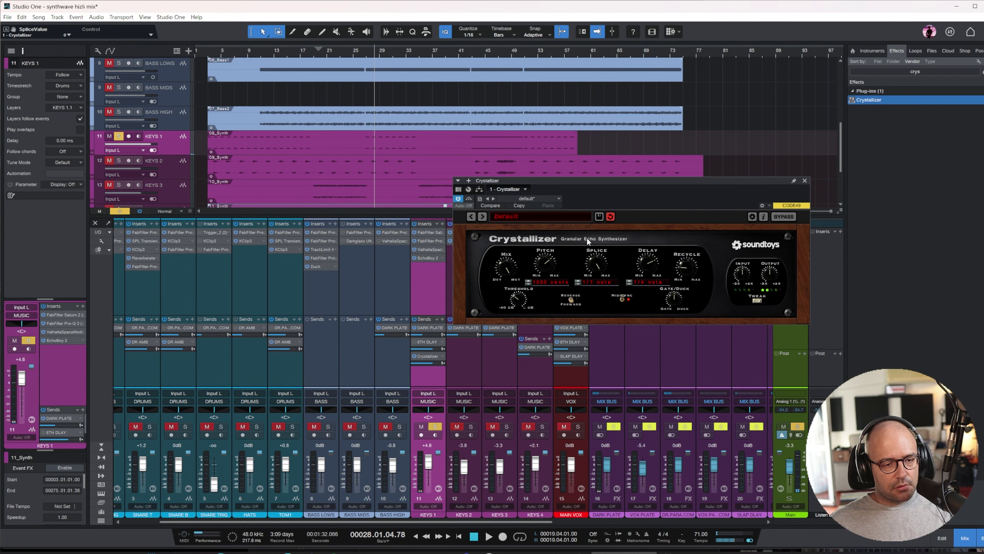
scroll(372, 49, "up", 3)
left_click(361, 50)
key("space")
key("space")
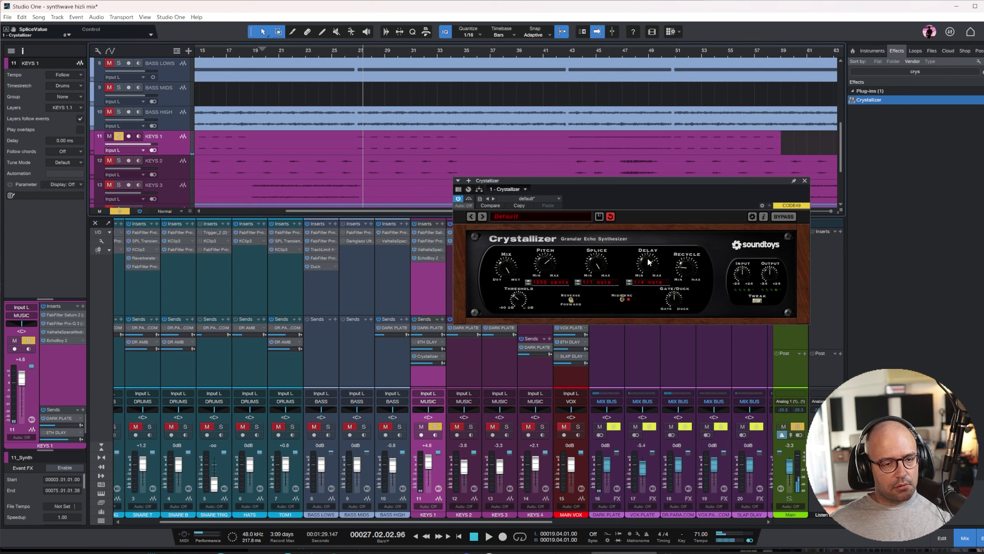
- Reset the Crystallizer splice and delay to their 1/8th defaults and play KEYS 1 from bar 27
double_click(592, 272)
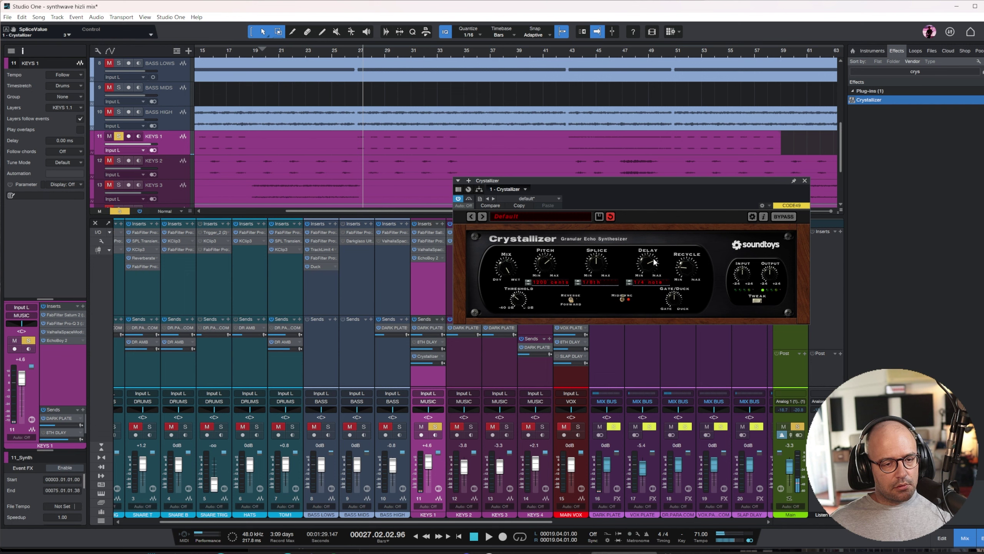
double_click(653, 270)
scroll(340, 52, "up", 5)
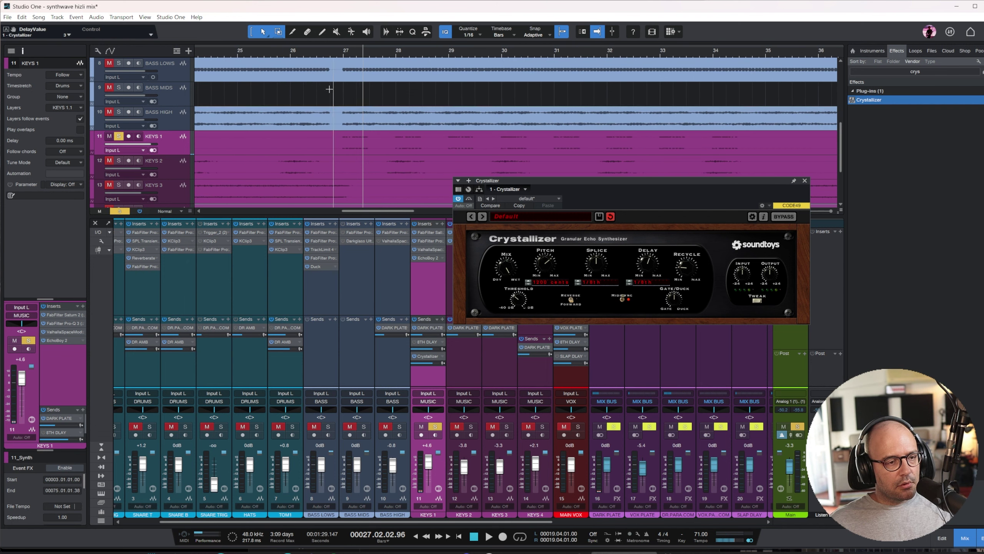
left_click(340, 52)
key("space")
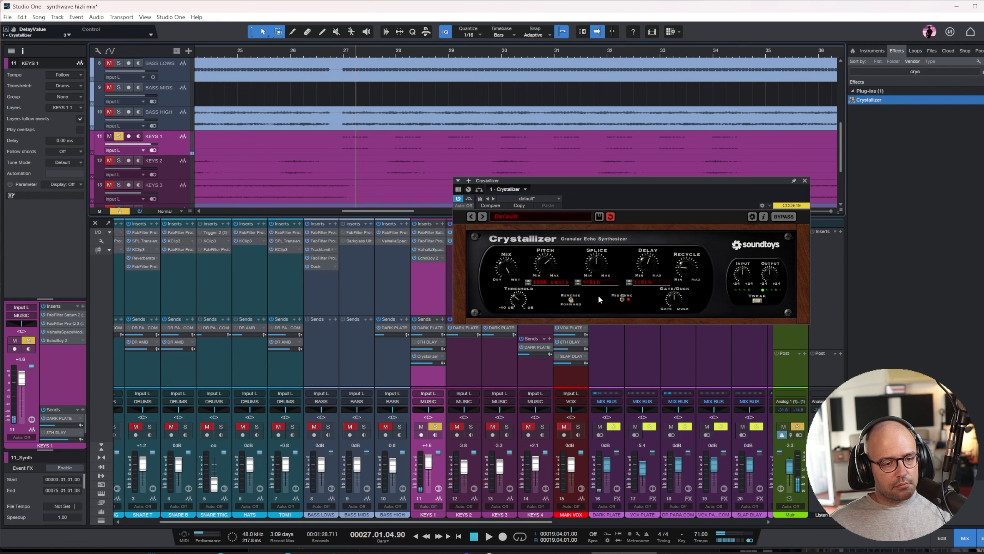
- Set the Crystallizer gate/duck to 27.6 dB and try delay values of 1/1 note and 1/2 note
left_click(672, 299)
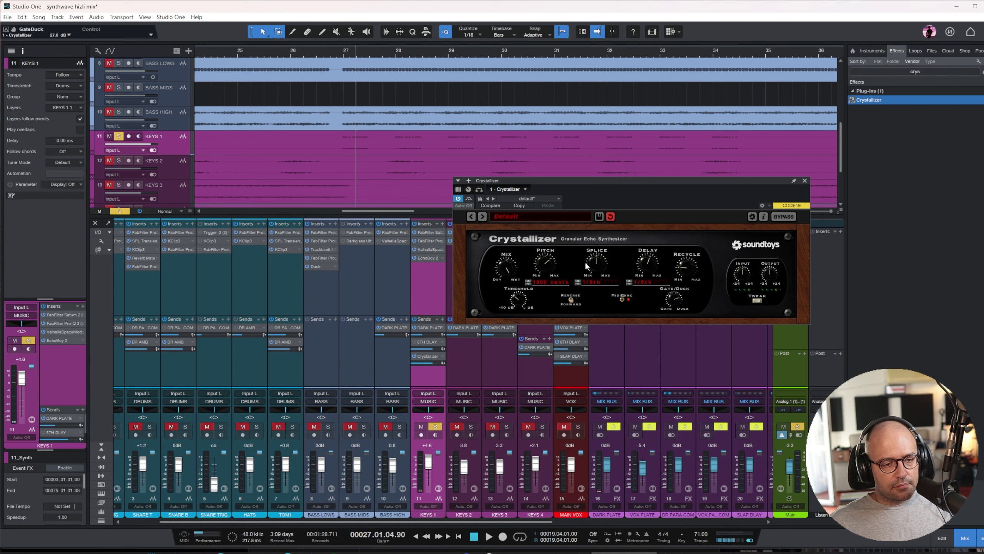
left_click_drag(648, 263, 653, 241)
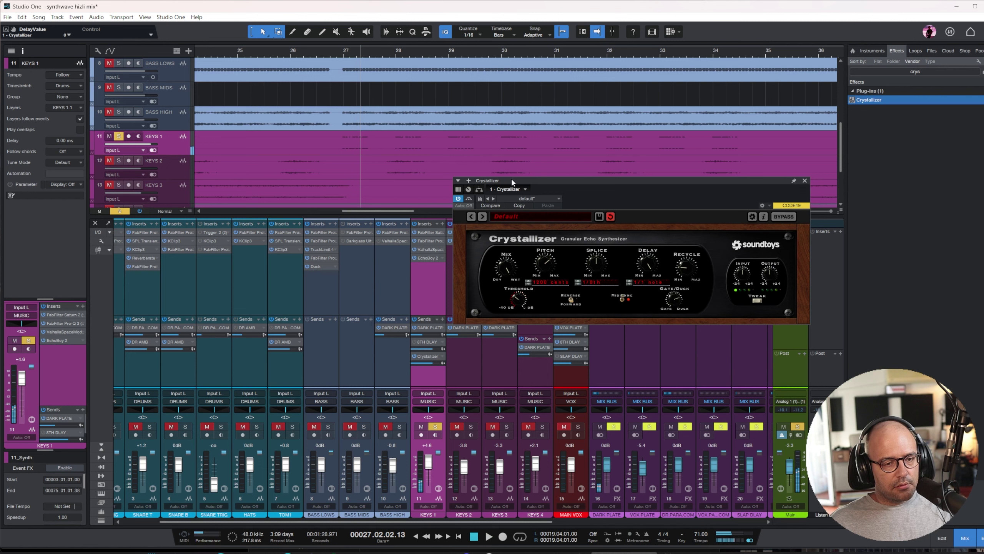
left_click_drag(646, 262, 647, 270)
key("space")
key("space")
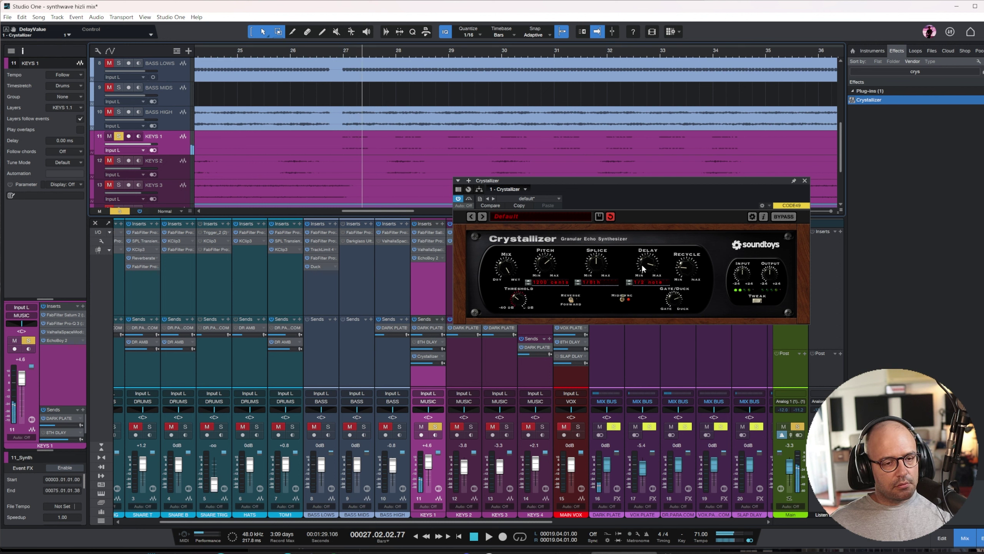
- Set the Crystallizer delay to 1/16th and try splice values of 1/64th and 1/32nd during playback
left_click_drag(646, 268, 655, 295)
left_click_drag(595, 277, 600, 244)
key("space")
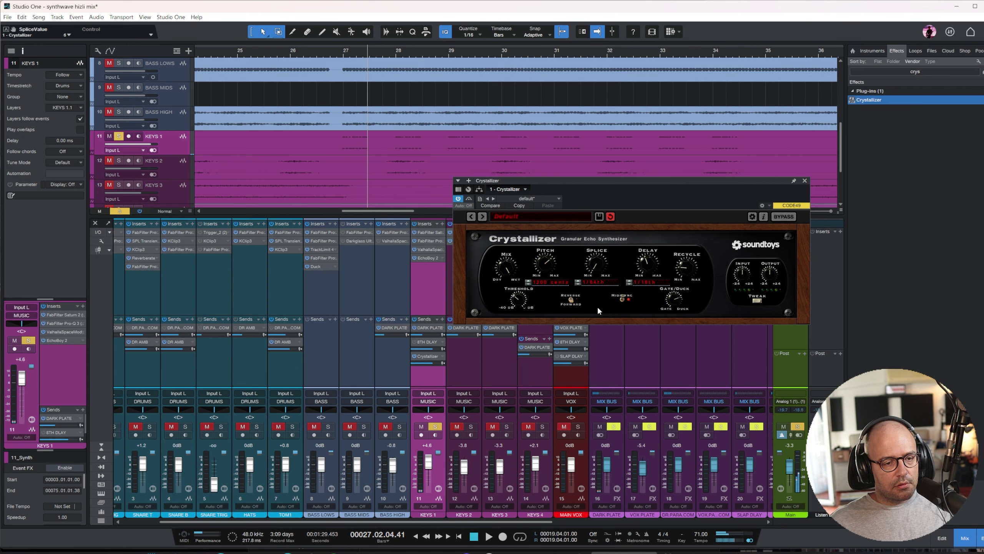
key("e")
key("e")
left_click(309, 53)
key("space")
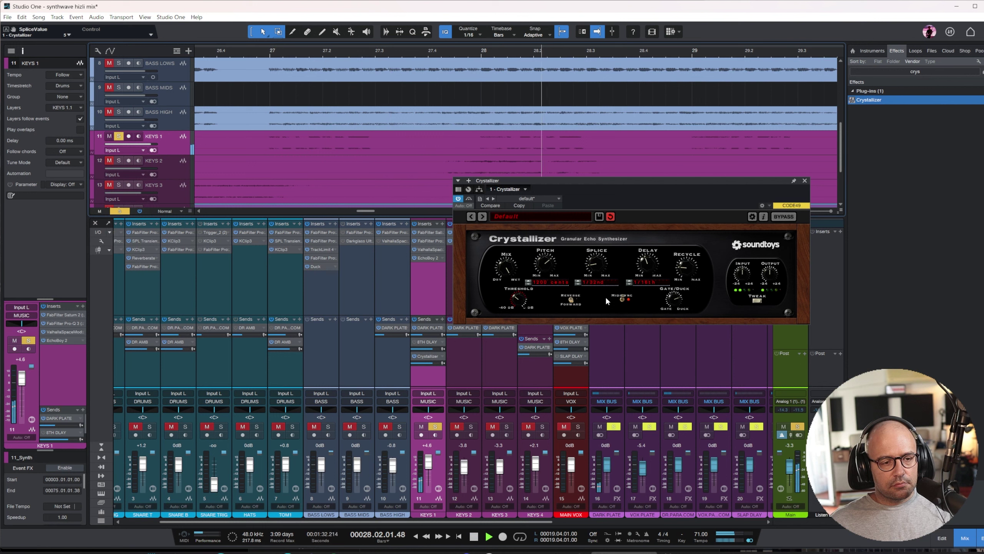
- Return the Crystallizer splice and delay to 1/8th while KEYS 1 plays on to bar 35, and stop playback
left_click_drag(595, 267, 594, 256)
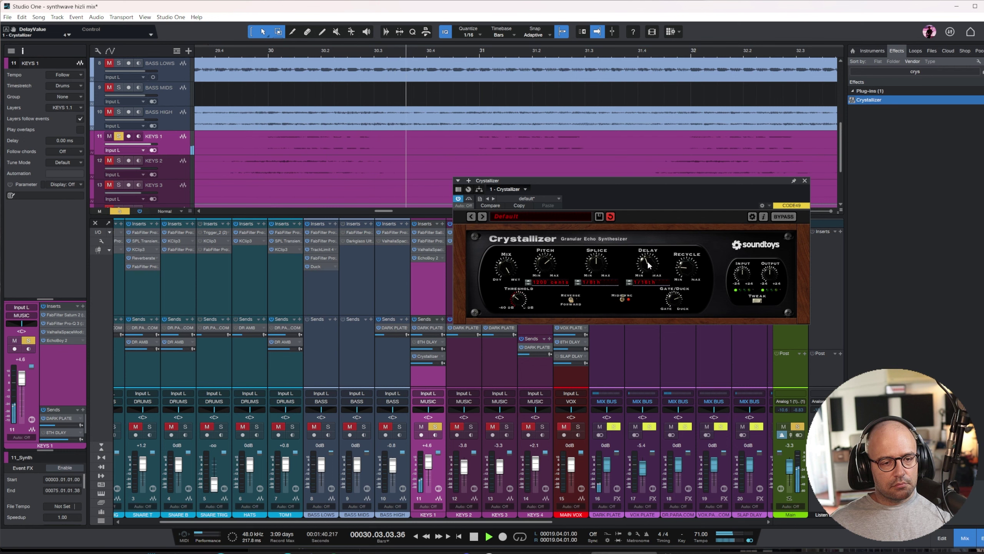
left_click_drag(648, 256, 647, 251)
key("w")
key("w")
key("w")
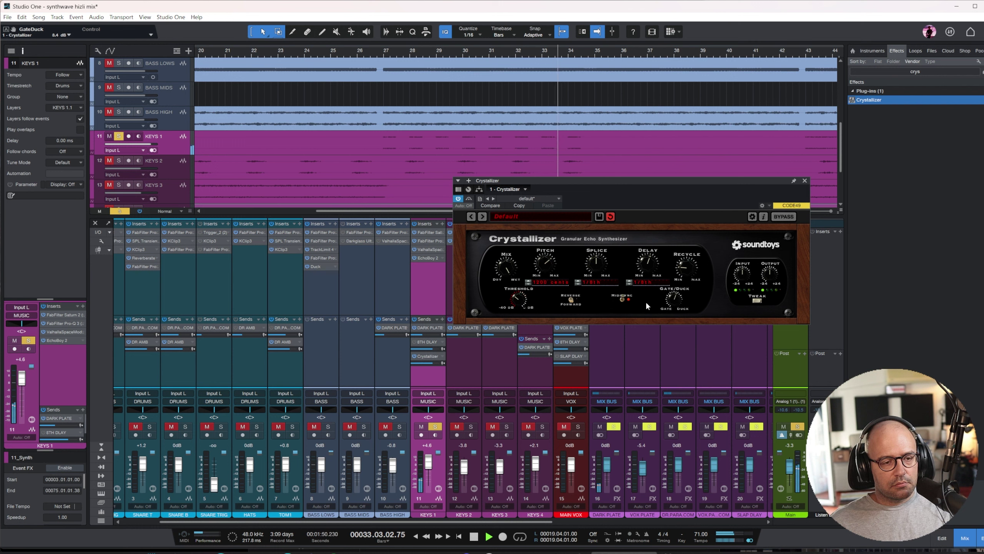
key("w")
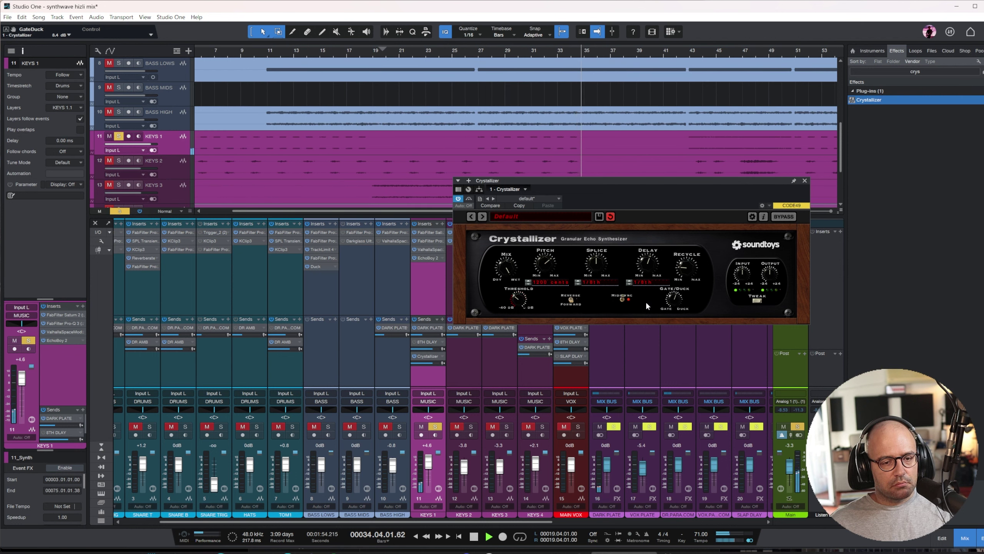
key("space")
- Route the output of the Crystallizer FX channel to MIX BUS
left_click_drag(552, 522, 757, 520)
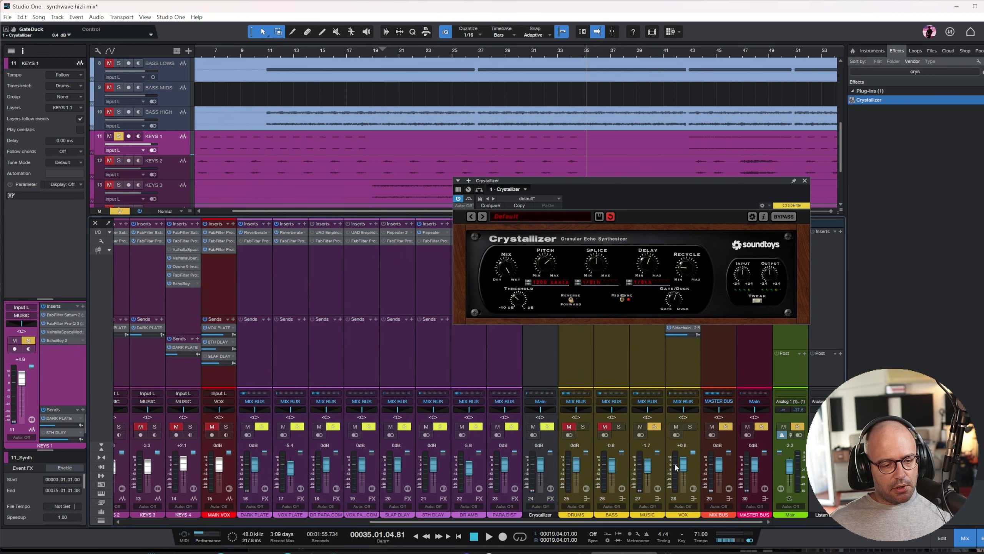
left_click(541, 403)
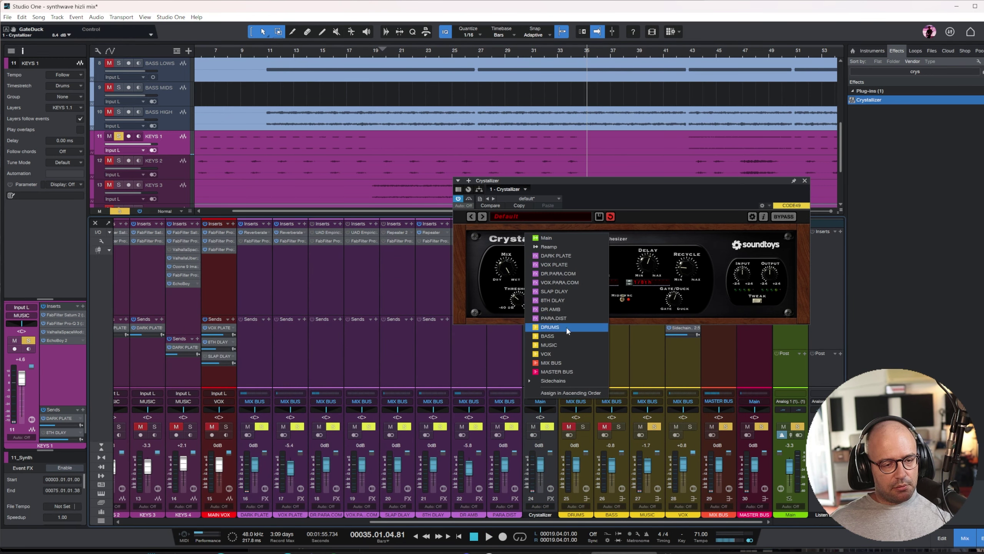
left_click(562, 362)
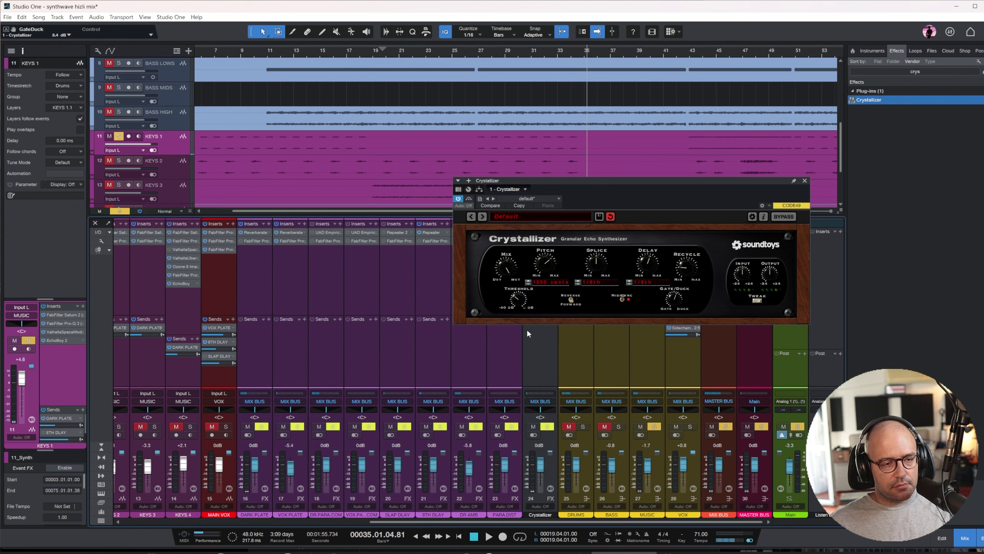
- Release the solos, including those on Main and the MUSIC bus, and play the full mix from bar 30
left_click(799, 427)
key("w")
left_click(387, 51)
key("space")
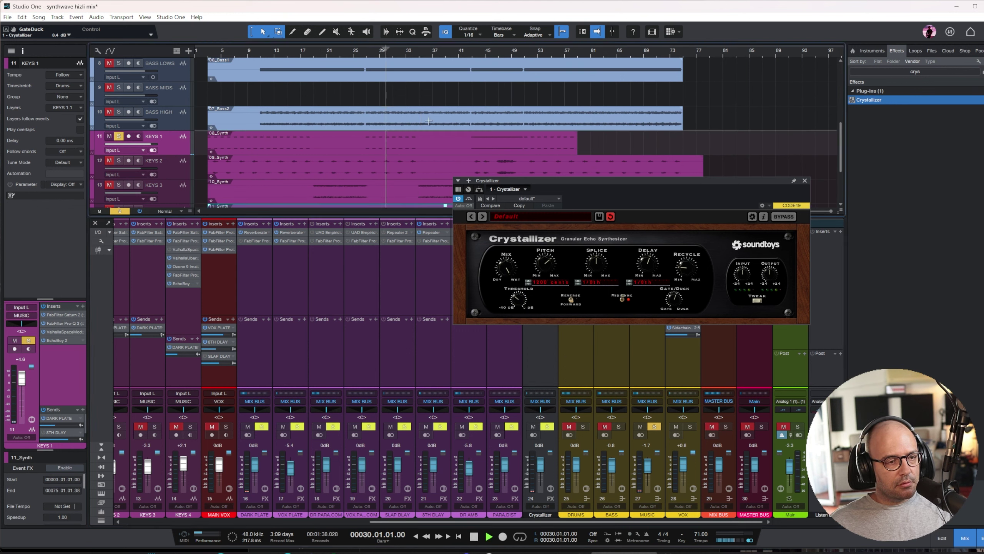
left_click(655, 426)
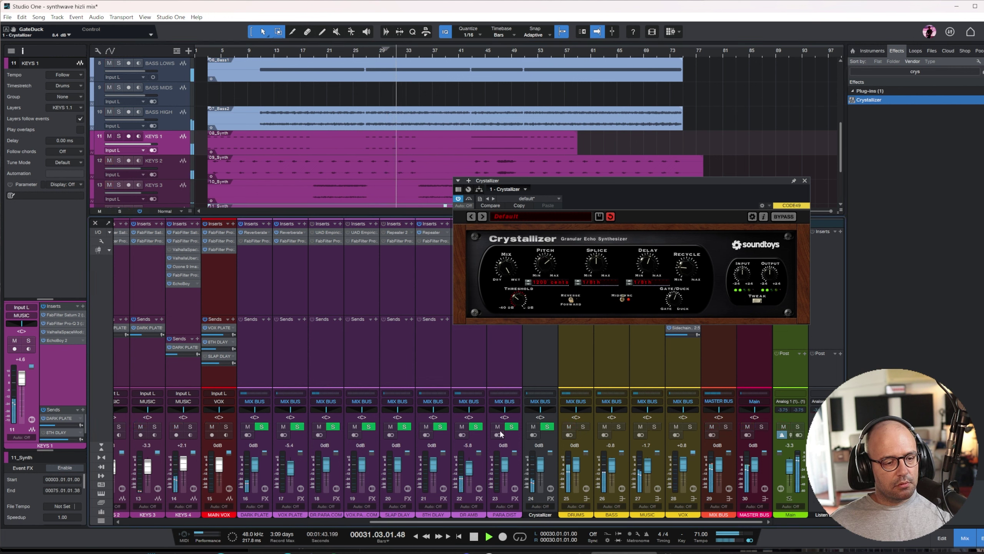
- Raise the Crystallizer FX channel fader to +10.0 dB and replay the mix from around bar 27
left_click_drag(540, 464, 540, 463)
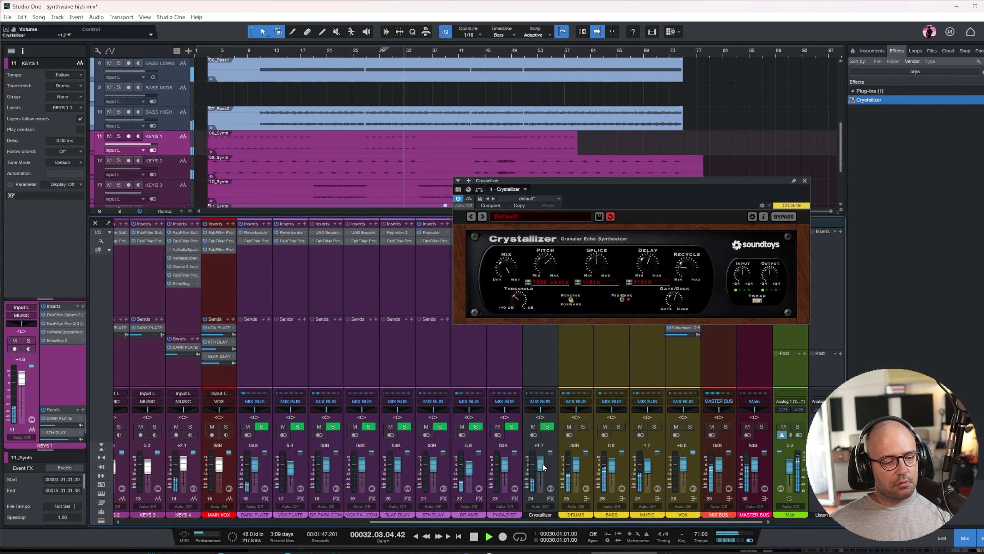
key("space")
left_click_drag(542, 463, 540, 458)
left_click(370, 54)
key("space")
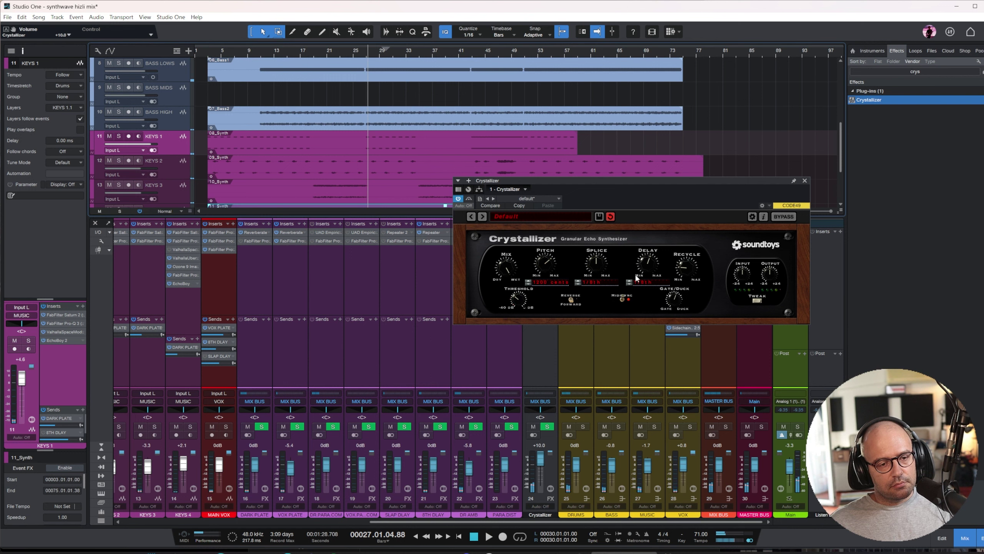
- Browse the Crystallizer presets and load Phillip Glass Echoes from the 05 Echo Pitch category
left_click(527, 218)
mouse_move(508, 218)
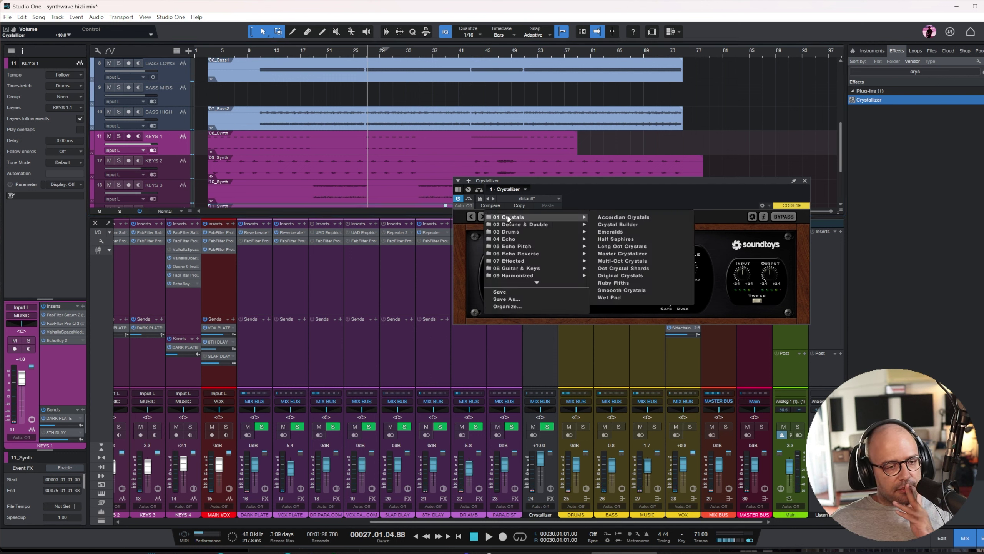
left_click(550, 247)
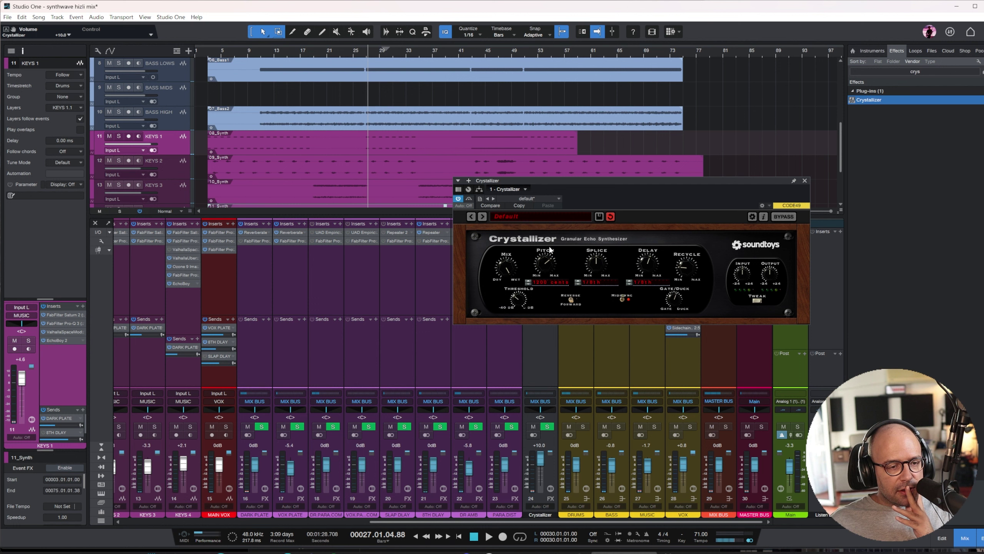
left_click(497, 215)
mouse_move(508, 247)
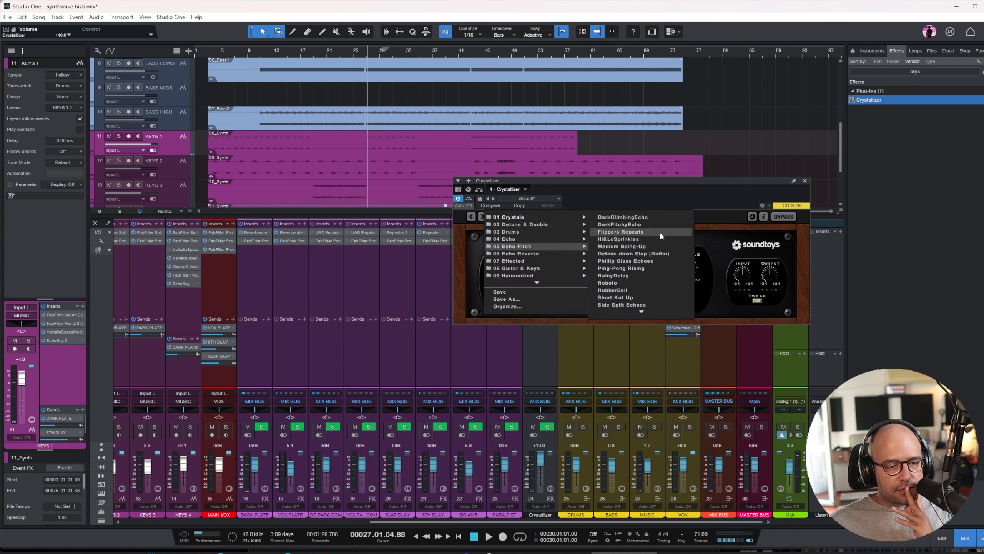
left_click(633, 260)
- Solo KEYS 1 and audition the loaded Crystallizer preset from bar 25 and from bar 27
left_click(353, 52)
key("space")
key("s")
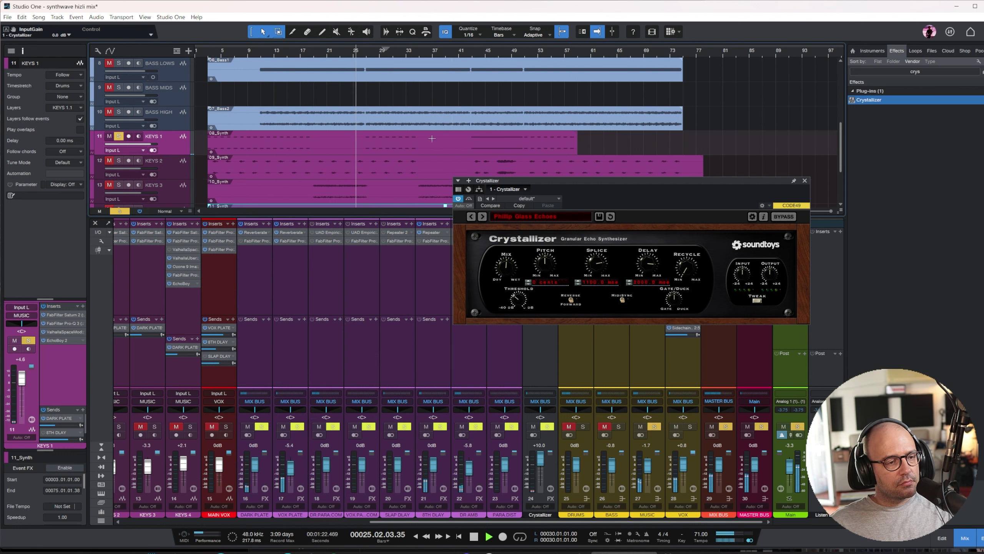
left_click(368, 48)
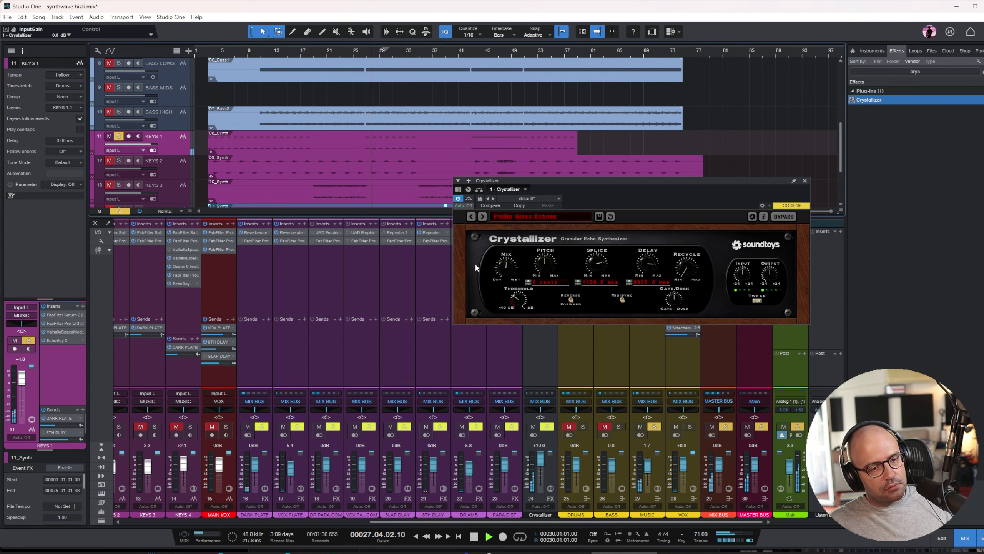
- Step through the Crystallizer presets Ping-Pong Rising and RainyDelay to Roboto during playback, and stop
left_click(481, 218)
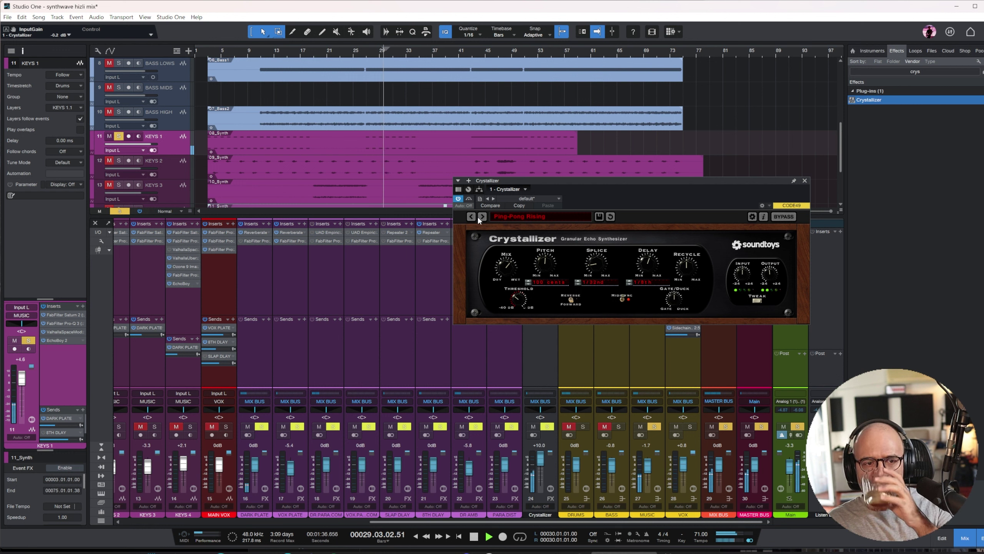
left_click(481, 217)
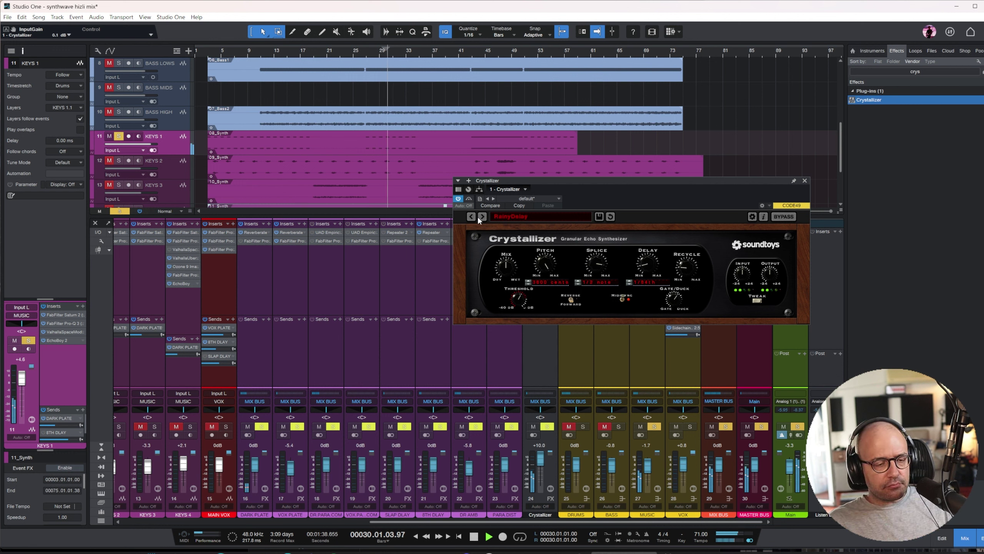
left_click(480, 217)
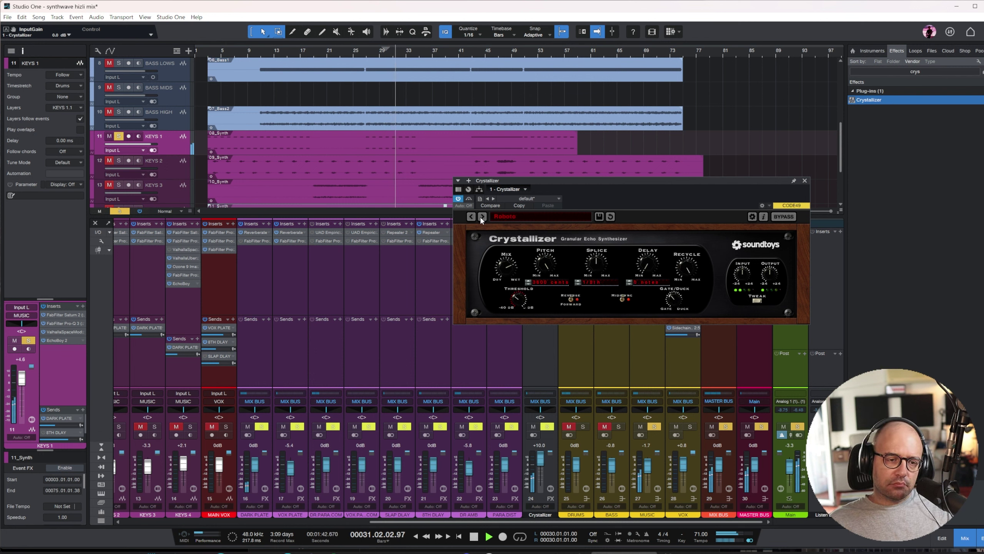
key("space")
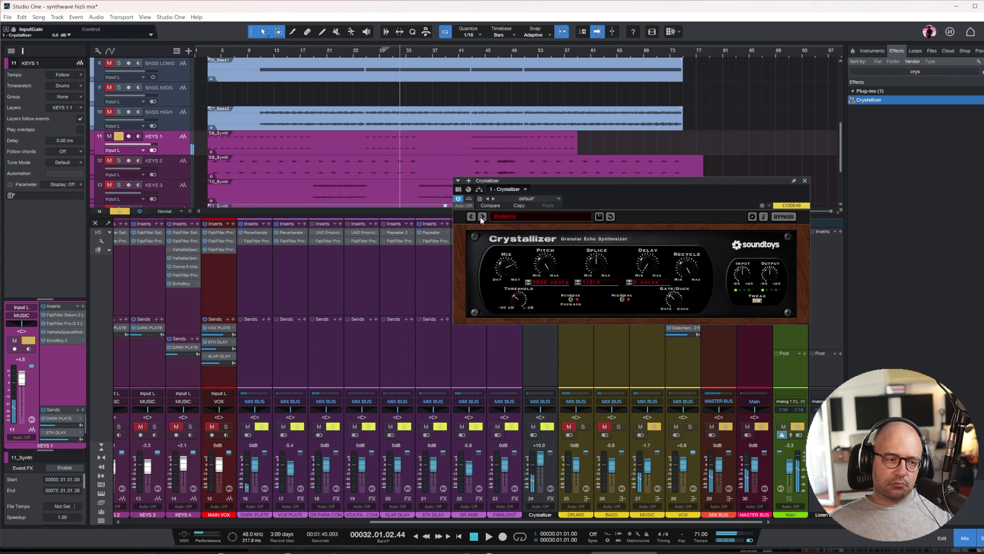
- Remove the EchoBoy insert from the KEYS 4 channel and close its plug-in window
left_click(173, 310)
right_click(178, 286)
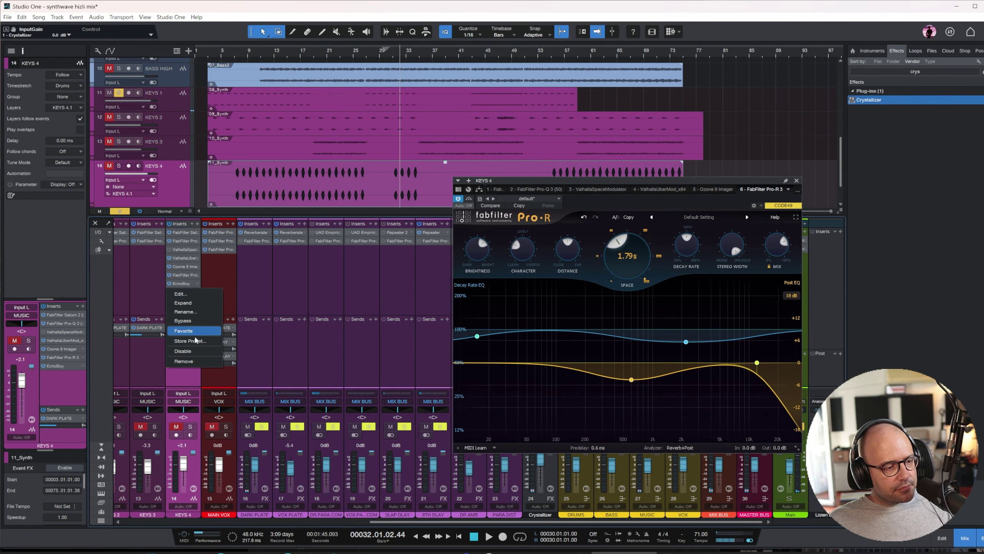
left_click(195, 361)
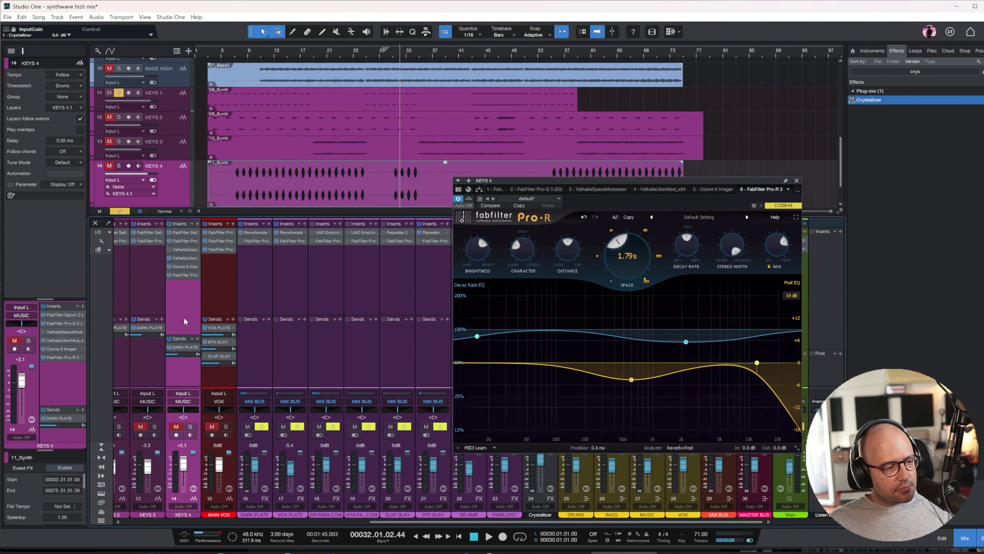
left_click(796, 181)
- Find the Raum reverb, add it as an FX send on KEYS 4, and remove the Crystallizer FX channel
left_click(904, 69)
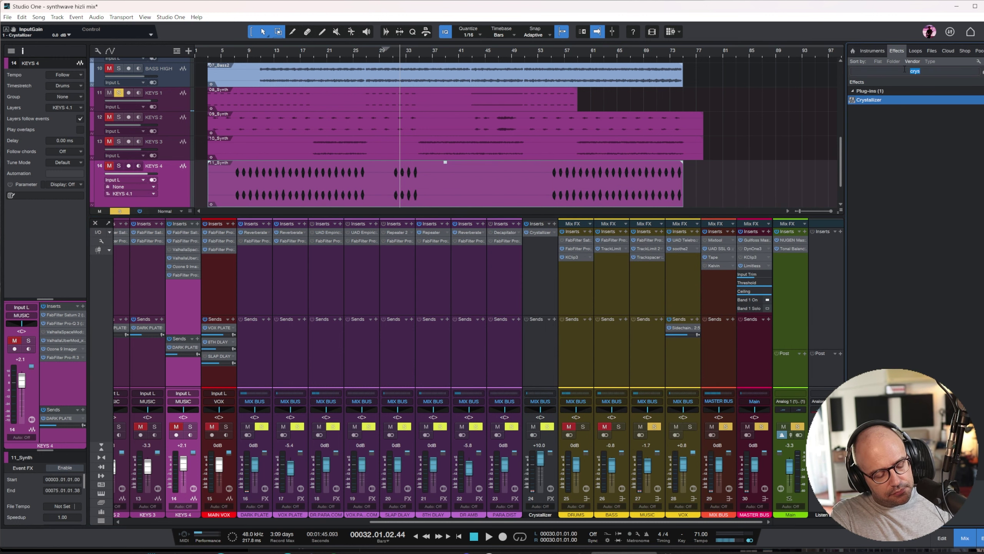
type("raum")
left_click_drag(867, 119, 180, 369)
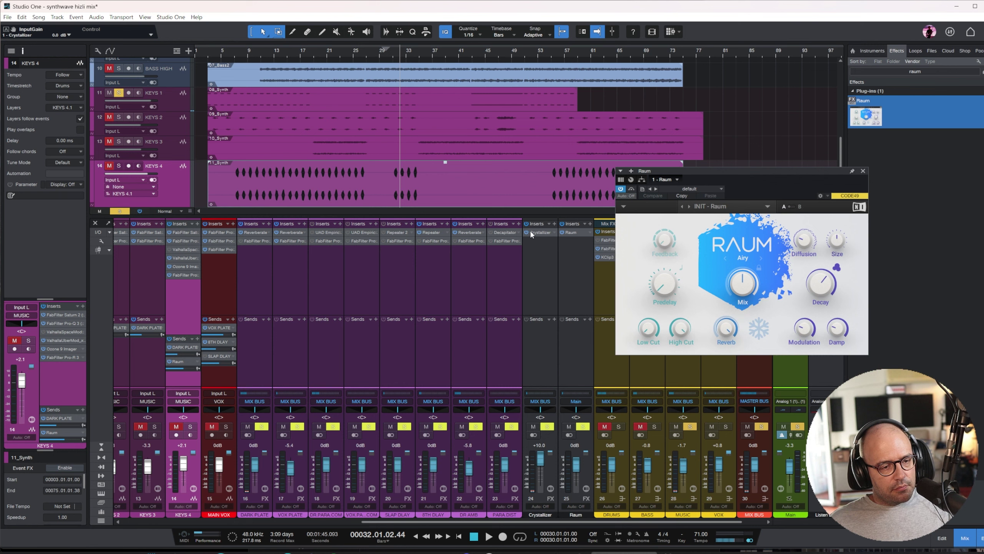
right_click(536, 284)
left_click(587, 389)
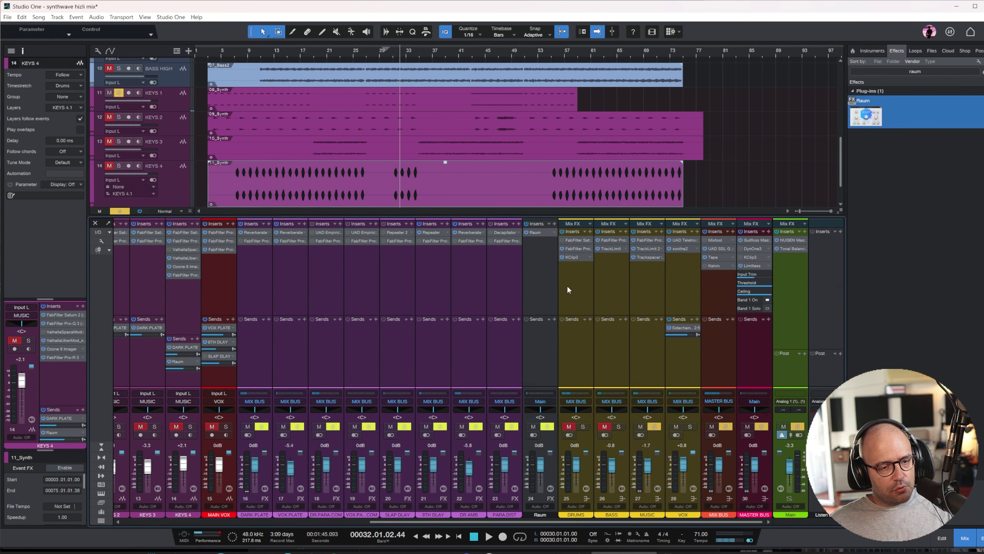
- Set Raum to Airy mode with the mix at 100 %, and set its send level on KEYS 4 to 0 dB
left_click(542, 231)
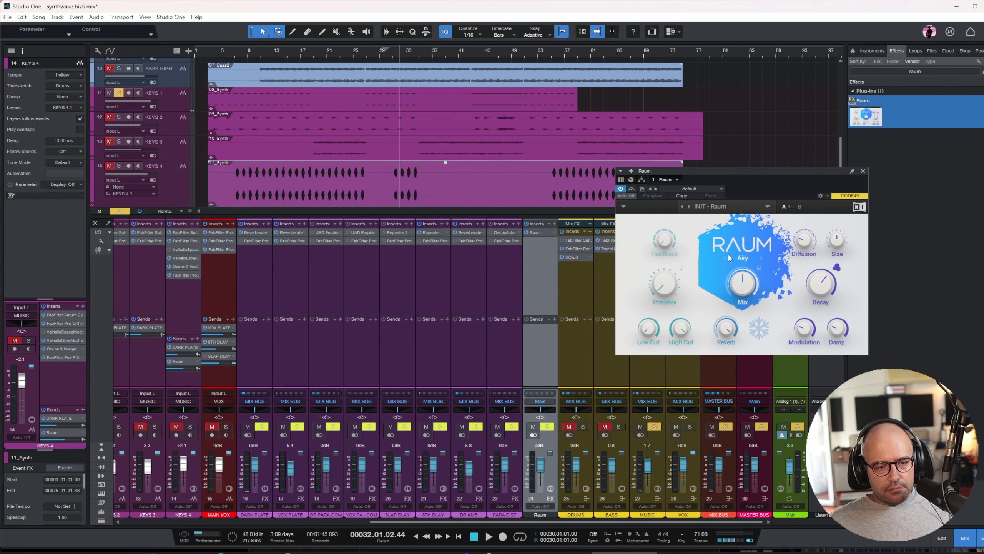
left_click(743, 261)
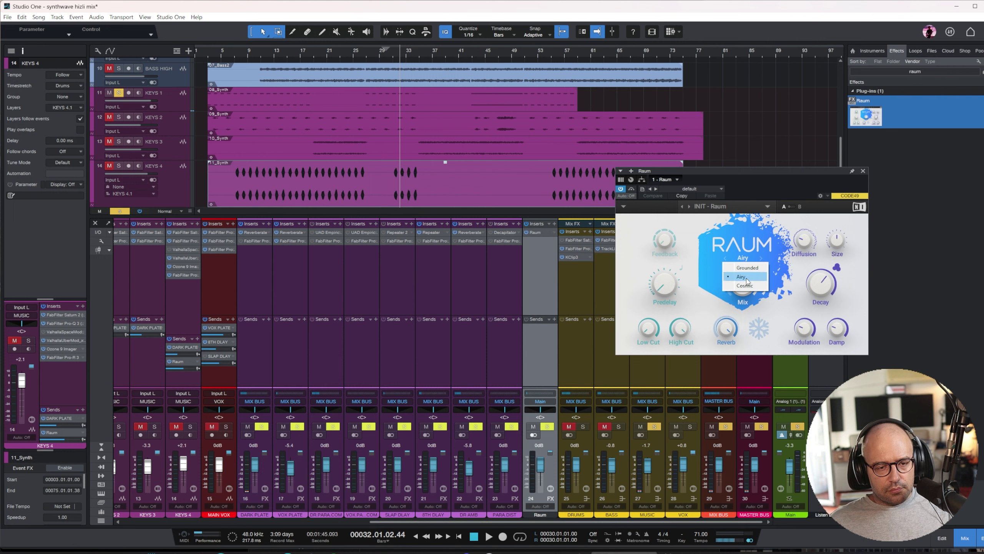
left_click(747, 275)
left_click_drag(741, 295, 740, 256)
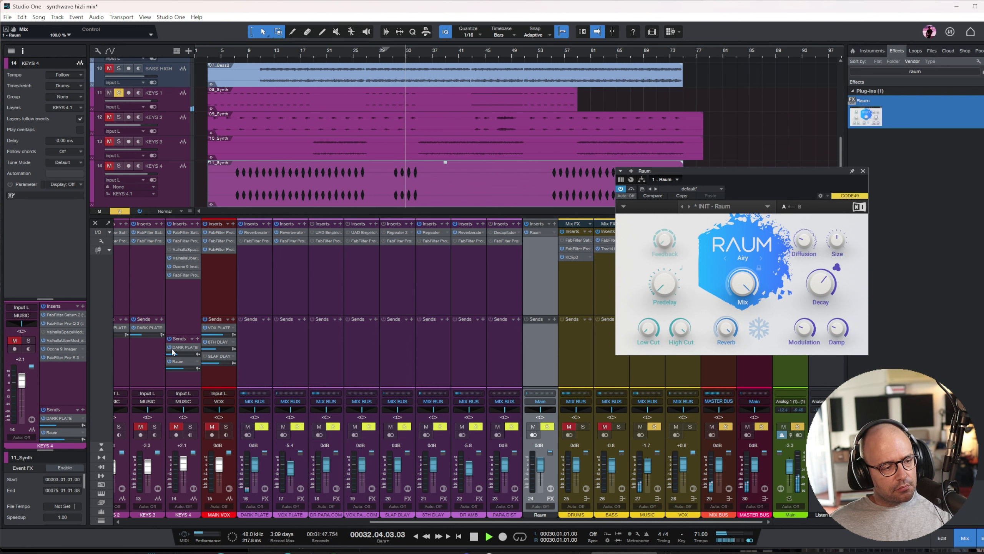
left_click(186, 368, "ctrl")
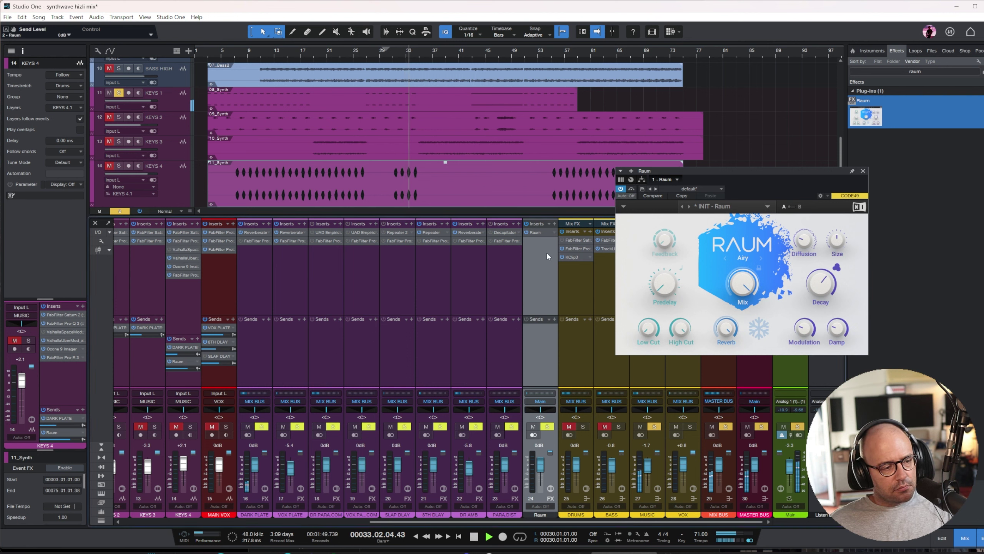
key("space")
- Copy the Raum send from KEYS 4 to KEYS 1, mute the one on KEYS 4, and close Raum during playback
left_click_drag(500, 522, 396, 521)
left_click_drag(352, 361, 244, 357)
left_click(343, 362)
key("space")
key("e")
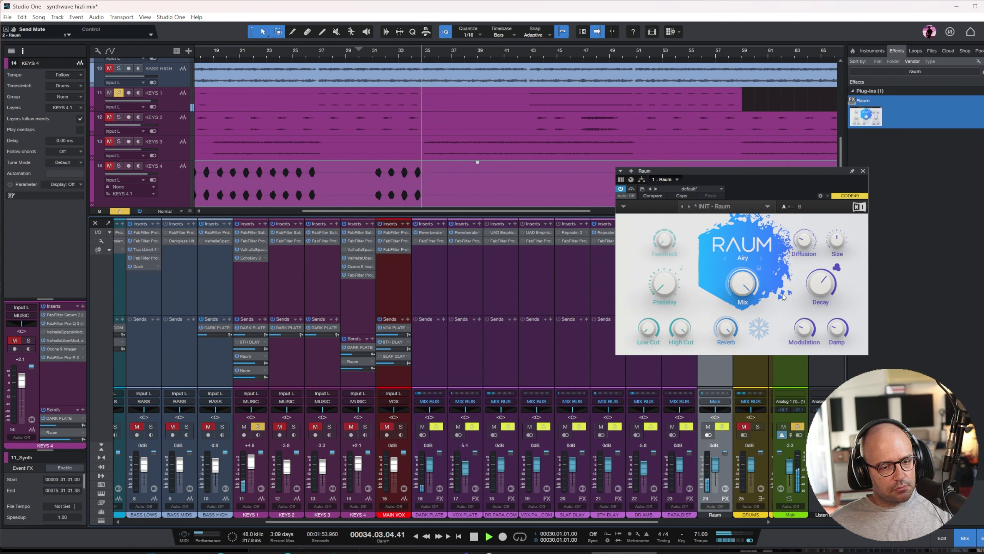
left_click(863, 171)
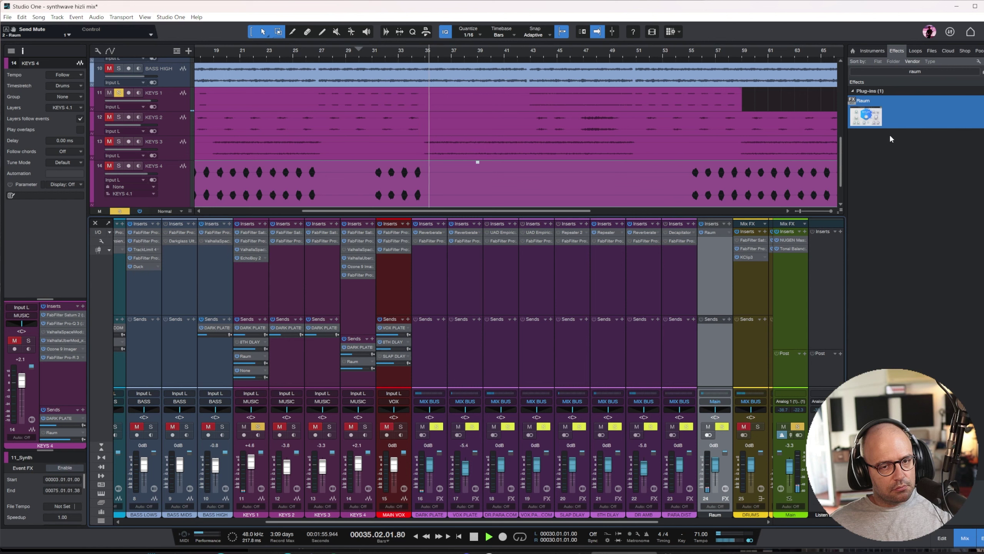
- Search the effects browser for shimmer and clear the search
left_click(933, 72)
key("BackSpace")
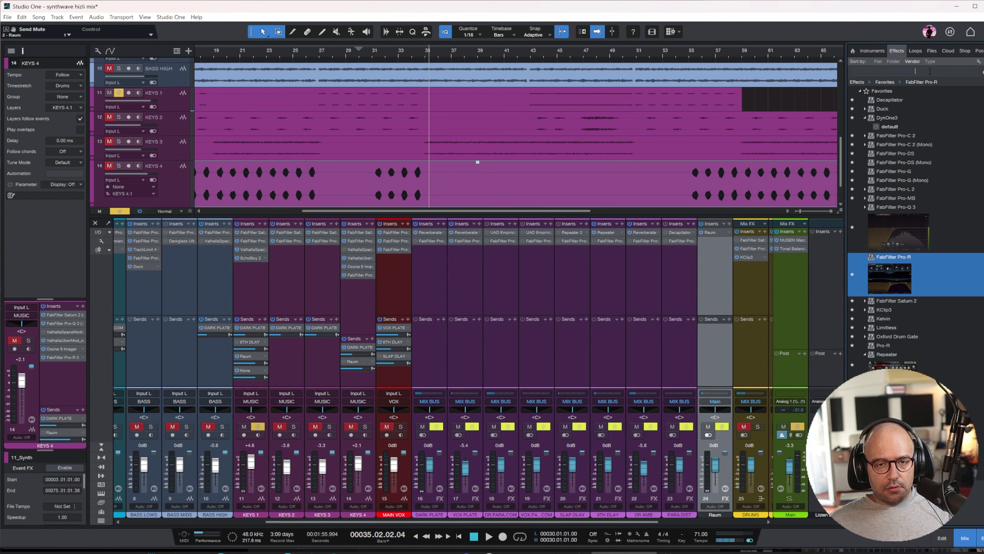
type("shimmer")
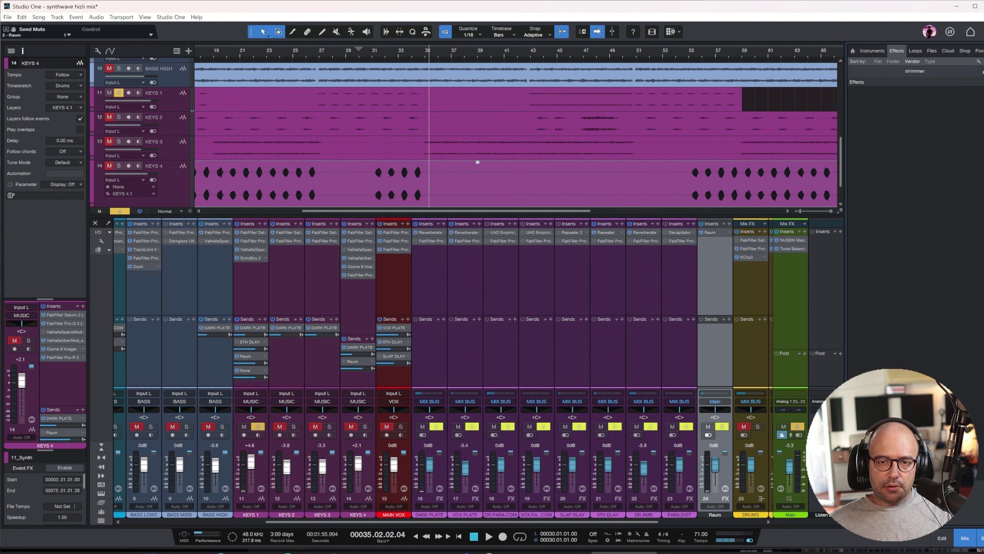
key("BackSpace")
key("BackSpace")
key("BackSpace")
key("BackSpace")
key("BackSpace")
key("BackSpace")
key("BackSpace")
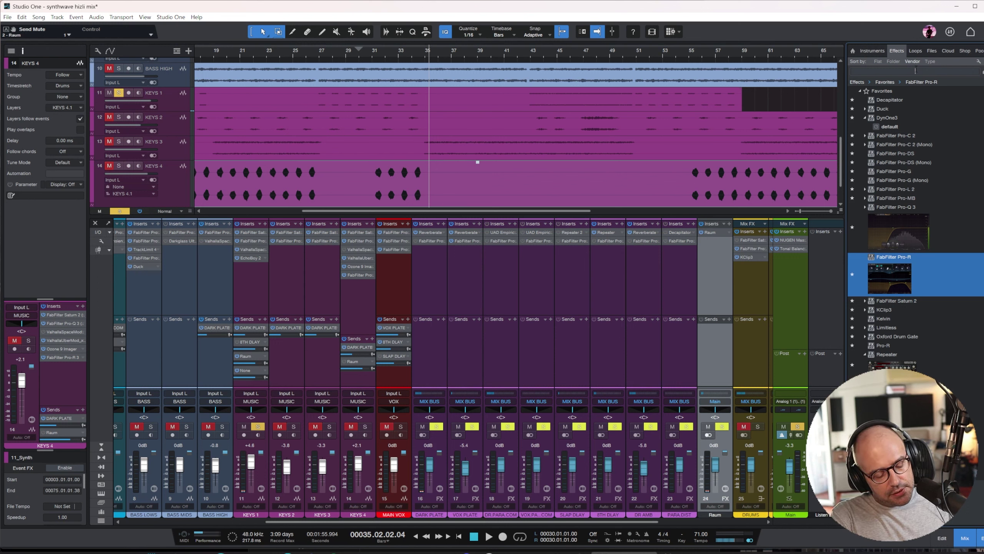
- Insert Little AlterBoy ahead of Raum on the Raum FX channel and set its pitch to 12.0 semitones
type("littl")
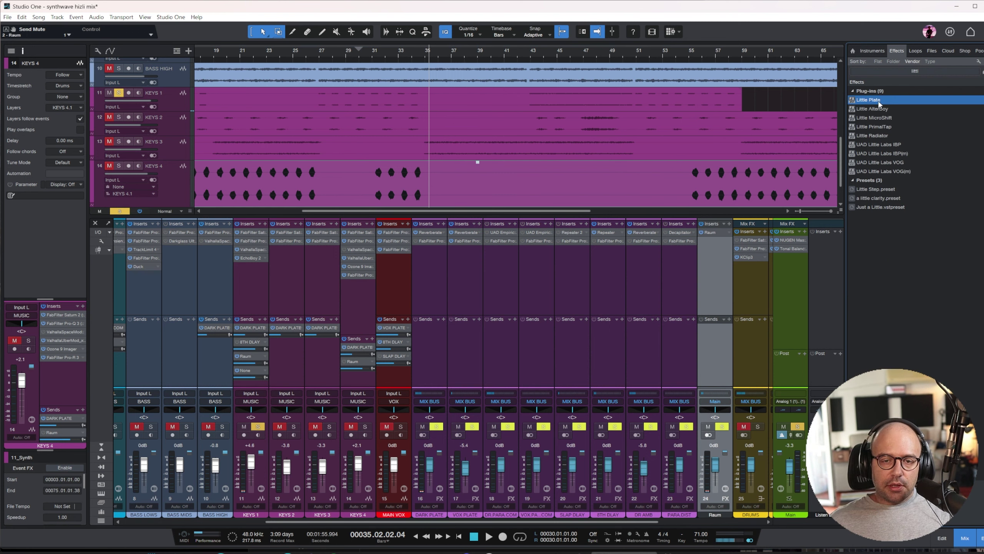
left_click_drag(878, 110, 709, 252)
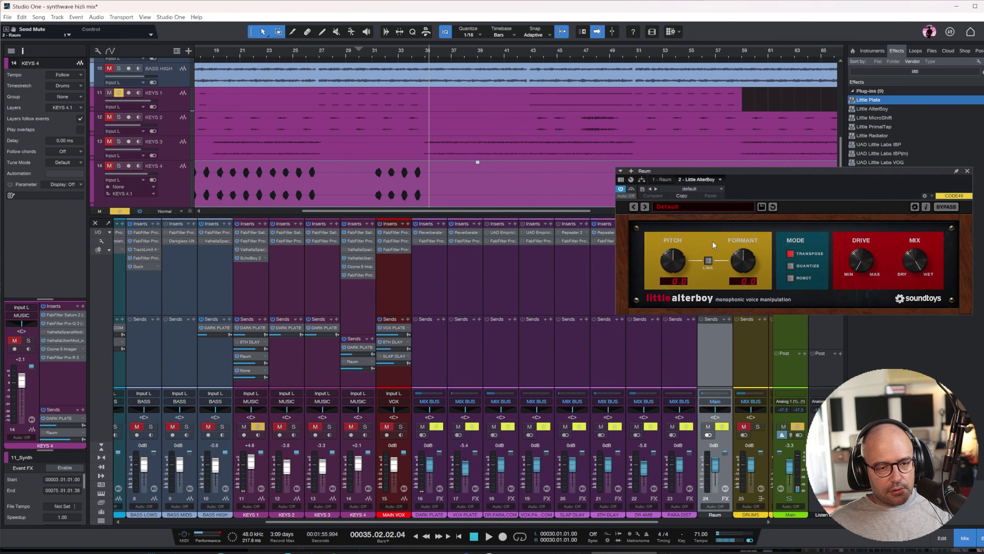
left_click_drag(789, 171, 544, 171)
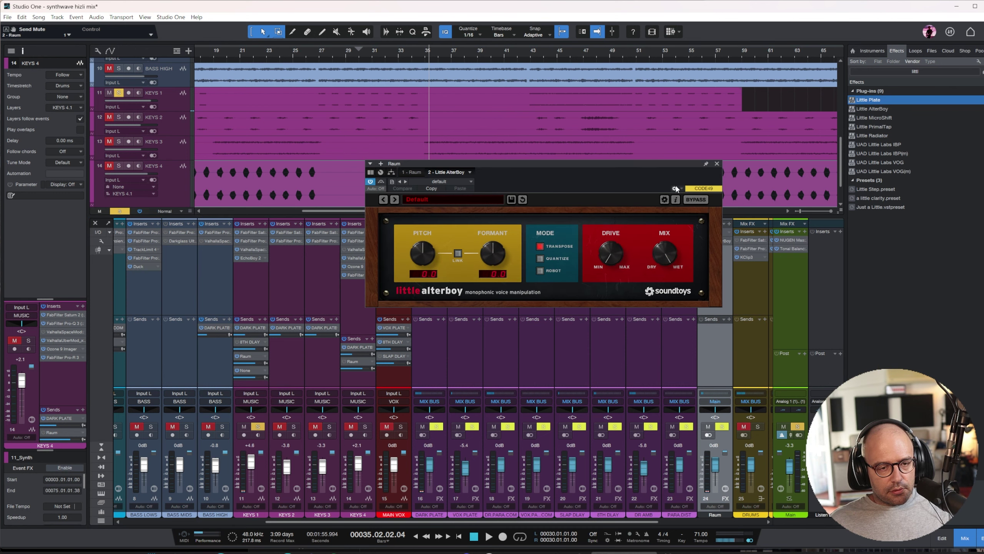
left_click_drag(663, 171, 545, 227)
left_click_drag(718, 240, 712, 232)
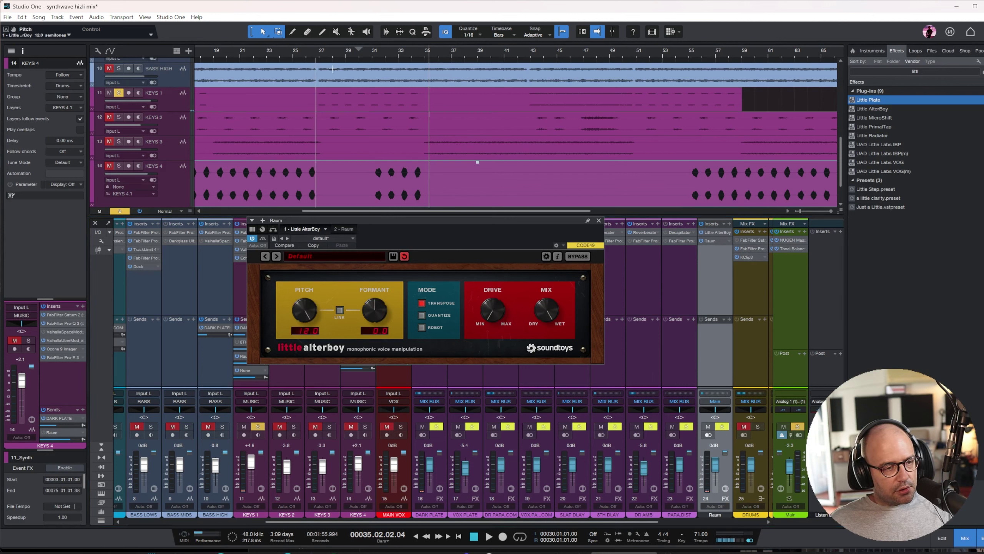
- Audition the pitch-shifted reverb from around bar 31 and stop playback
key("space")
left_click(372, 51)
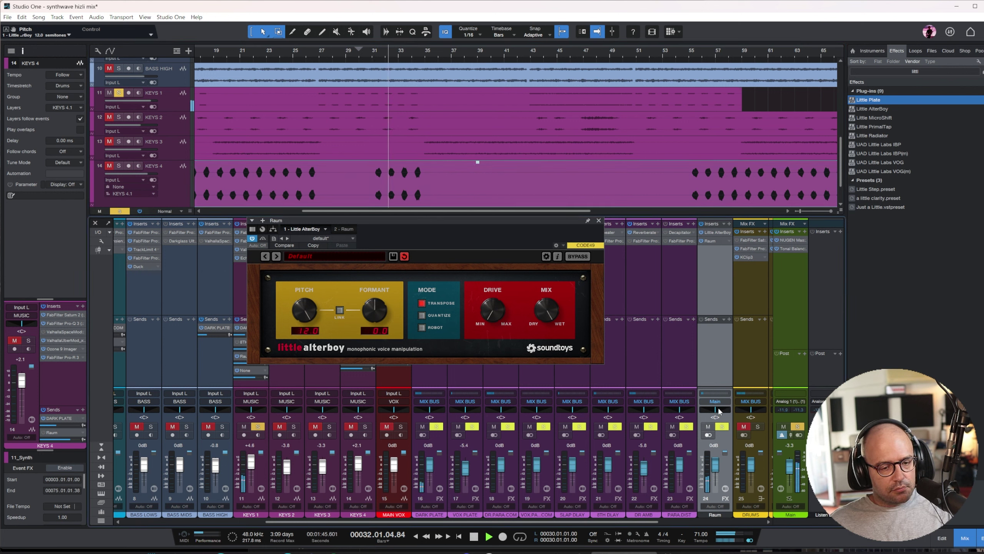
key("space")
- Clear the active solos, route the Raum FX channel to MIX BUS, and solo that channel
left_click(781, 434)
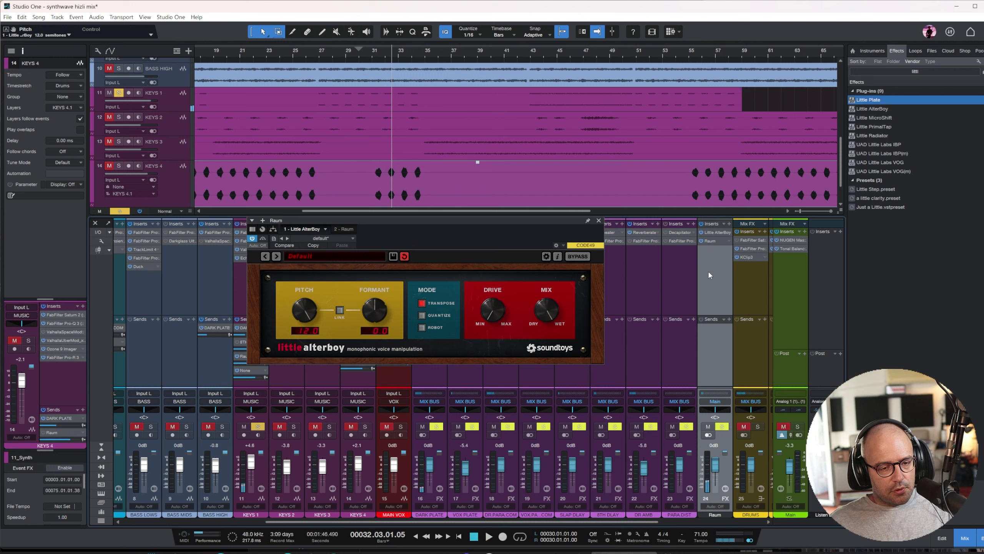
left_click(117, 213)
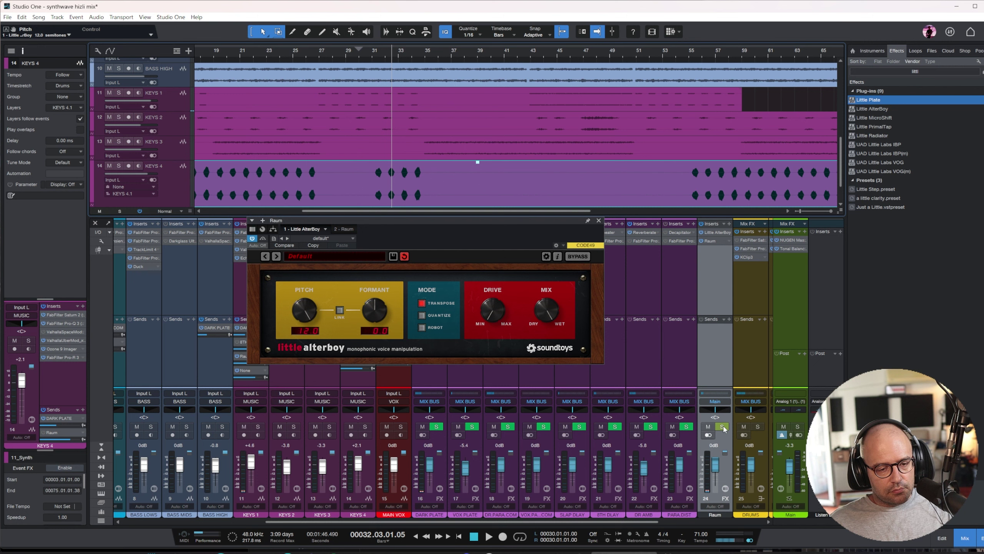
left_click(715, 405)
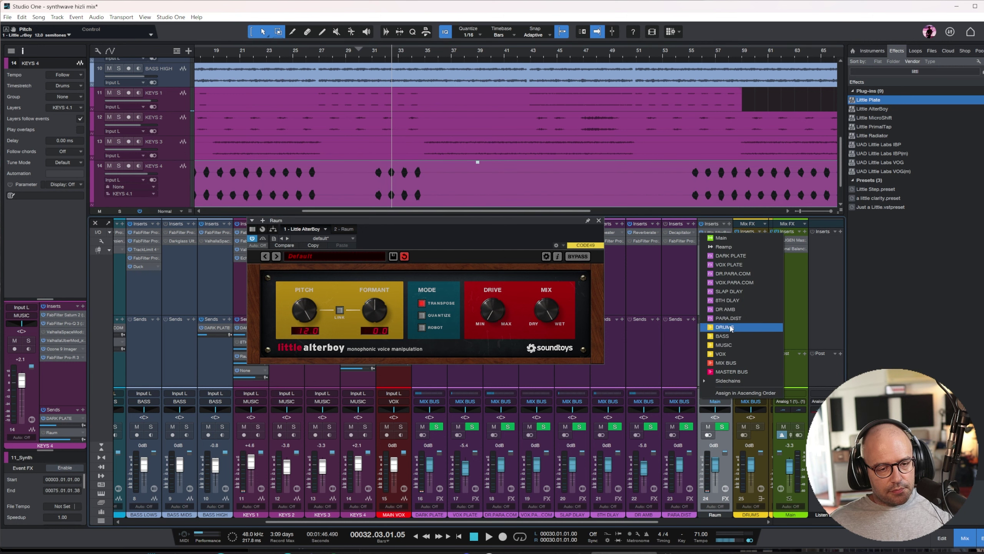
left_click(731, 363)
left_click(722, 426)
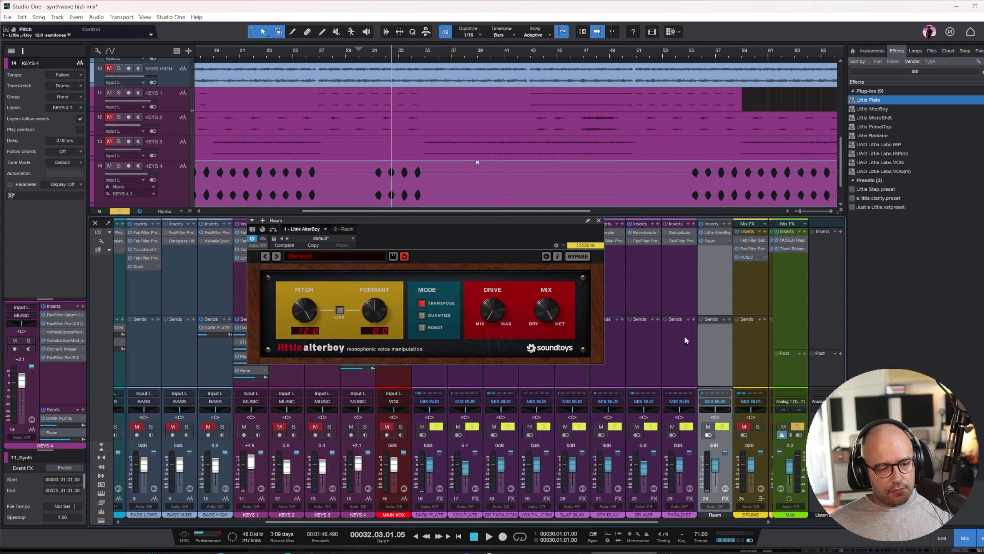
- Set Little AlterBoy's drive to 4.5 and formant to 12.0 semitones while auditioning the phrase around bar 32
key("space")
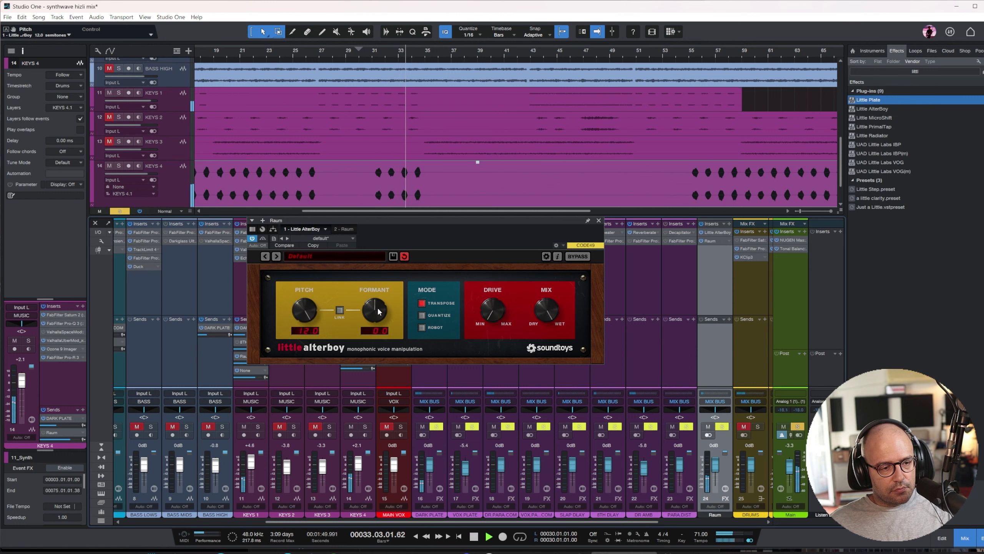
left_click_drag(487, 313, 478, 265)
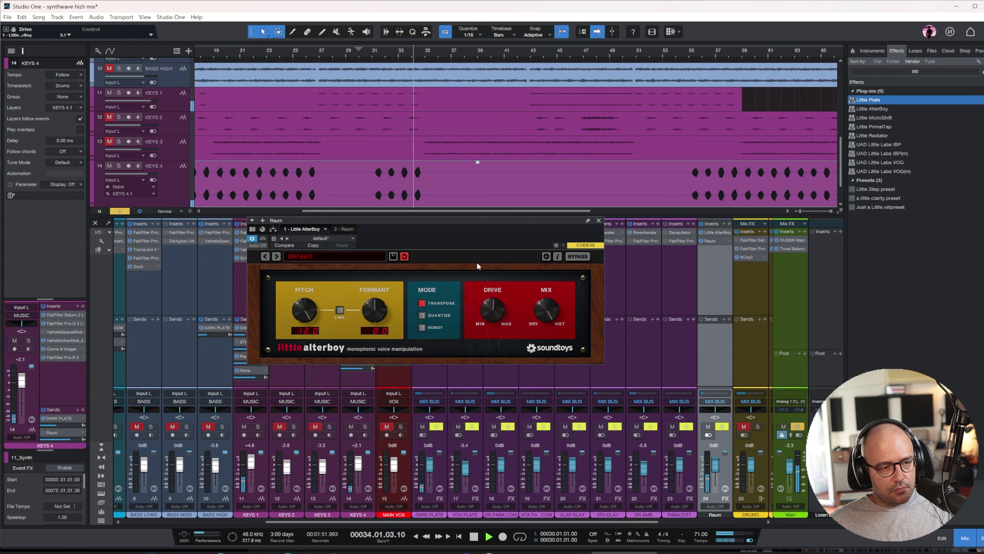
left_click_drag(488, 305, 491, 317)
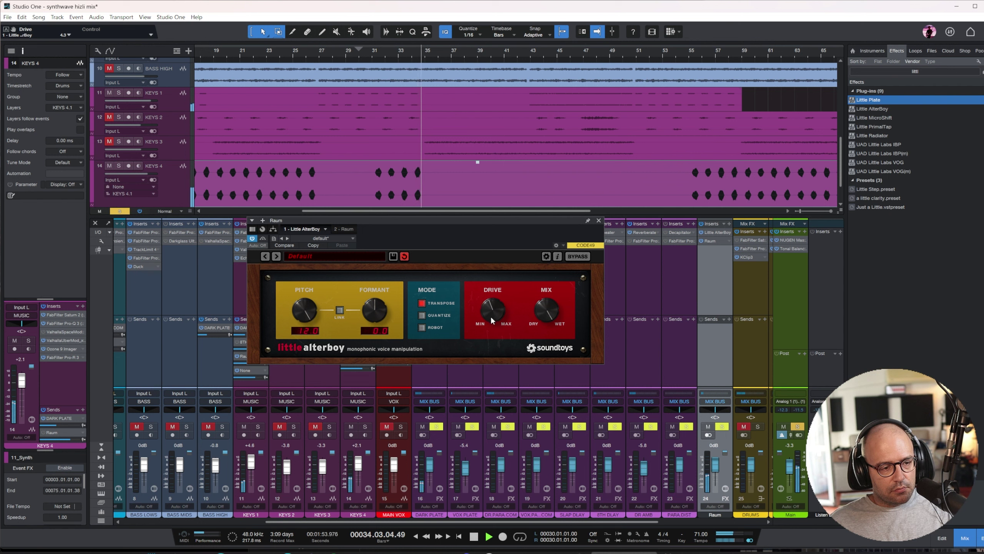
left_click_drag(375, 311, 365, 198)
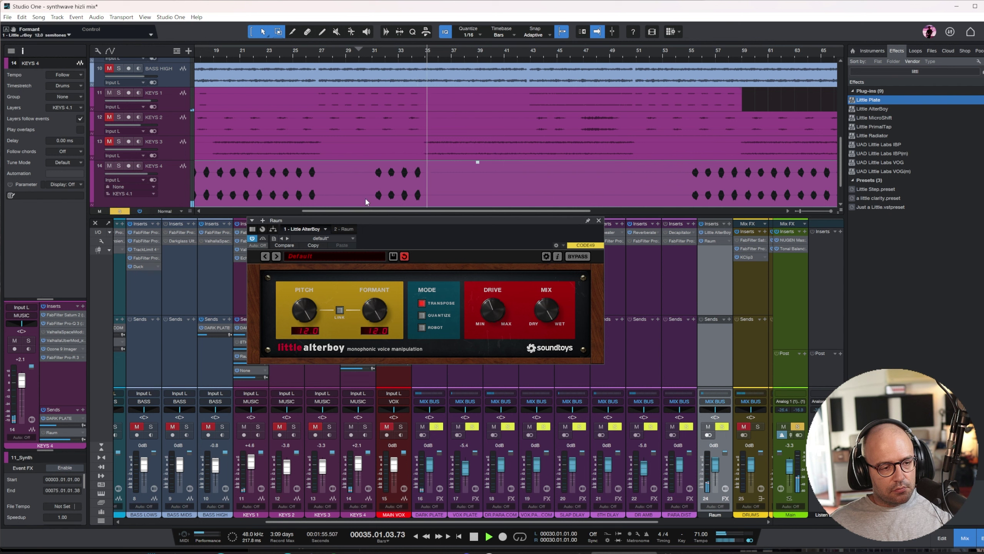
left_click(383, 47)
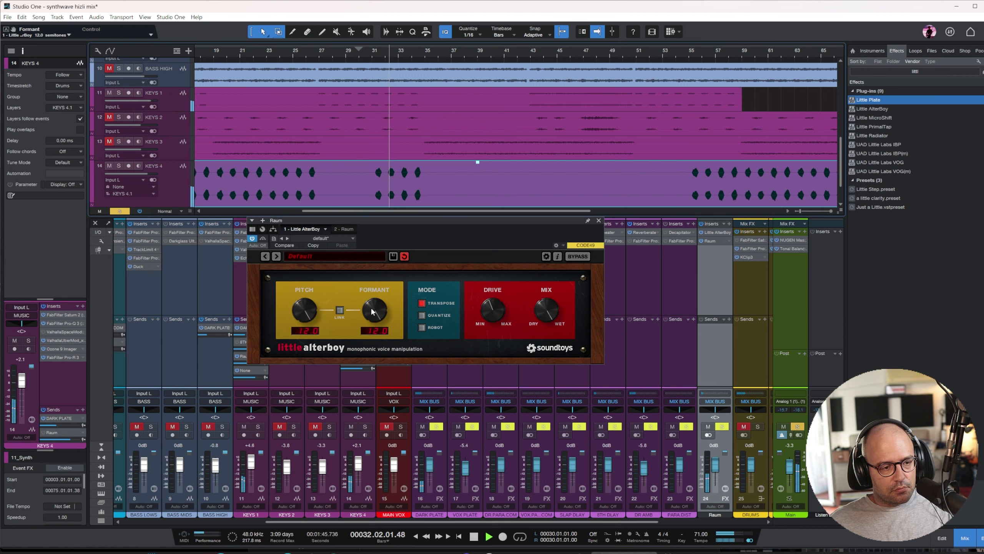
key("space")
- Adjust Raum's feedback, diffusion, size and decay, with modulation at about 36 % and the low cut at about -16 dB
left_click(710, 241)
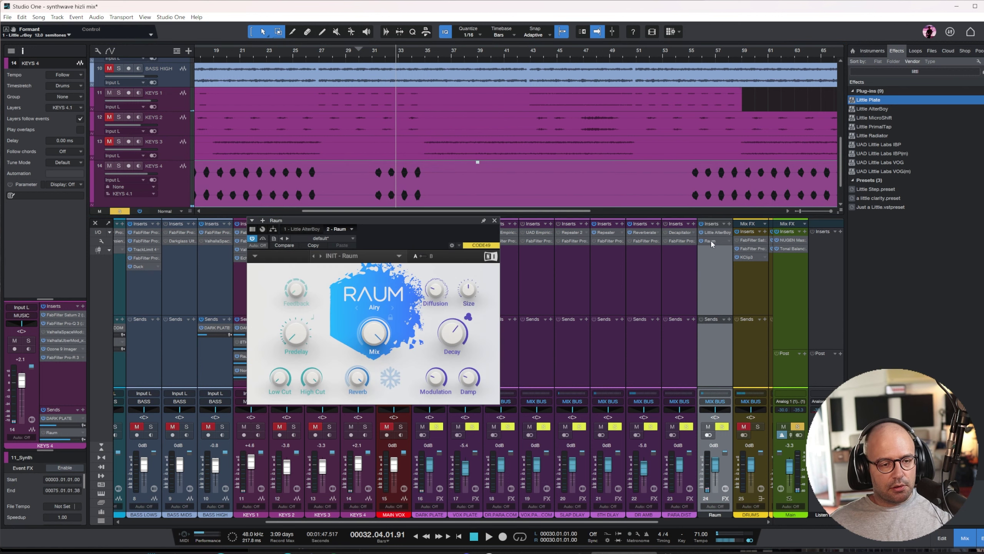
left_click_drag(297, 291, 296, 279)
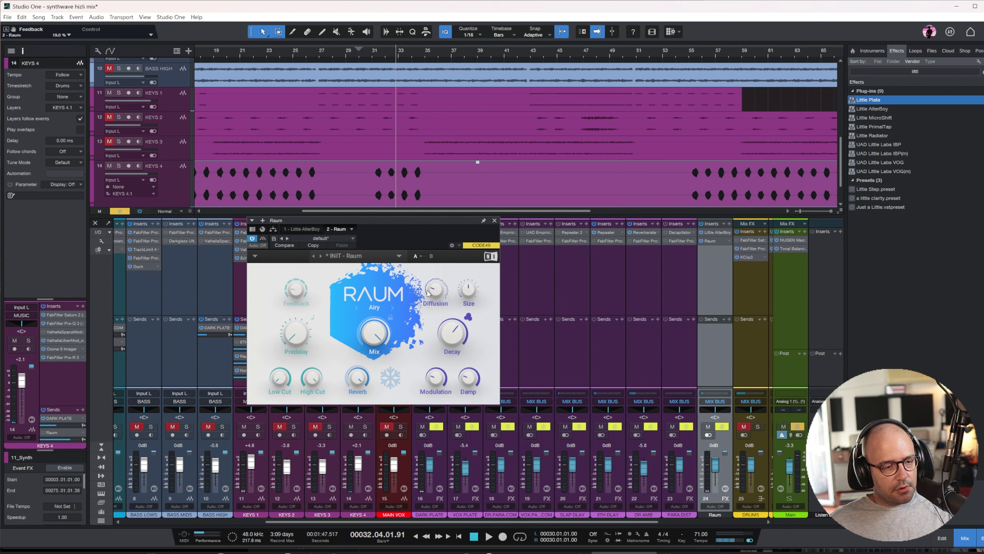
left_click_drag(434, 298, 468, 287)
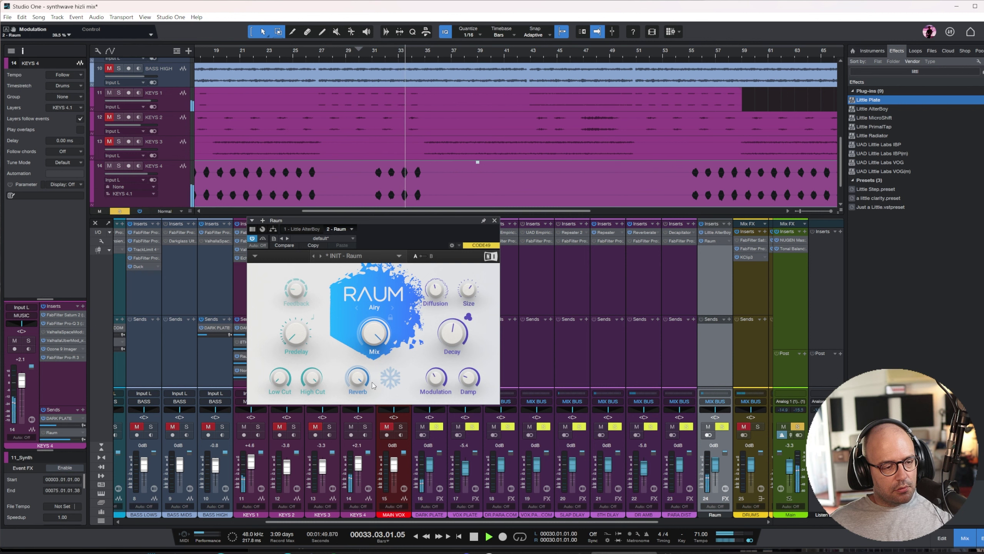
left_click(282, 381)
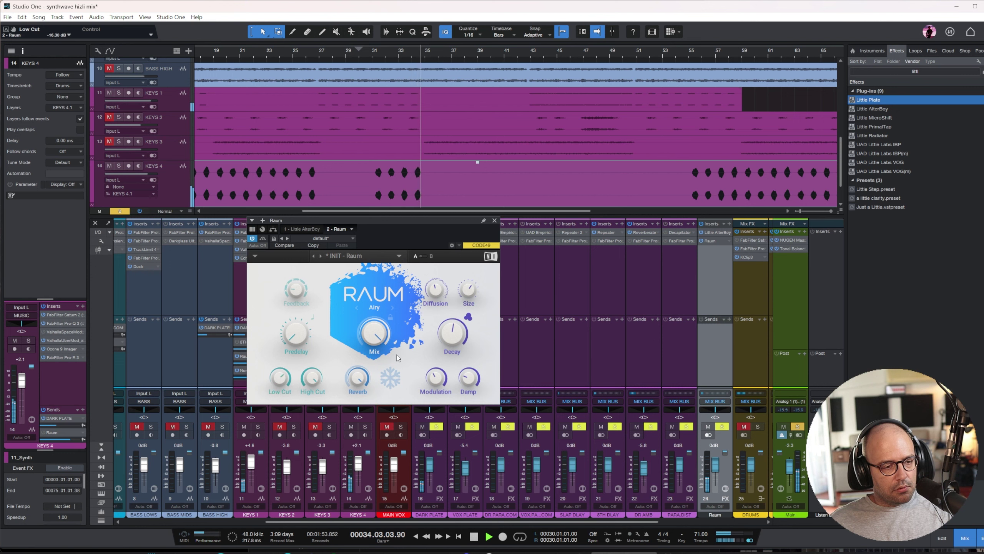
- Clear the solo, replay the mix from around bar 27, and raise the Raum FX channel fader to +2.1 dB
left_click(799, 426)
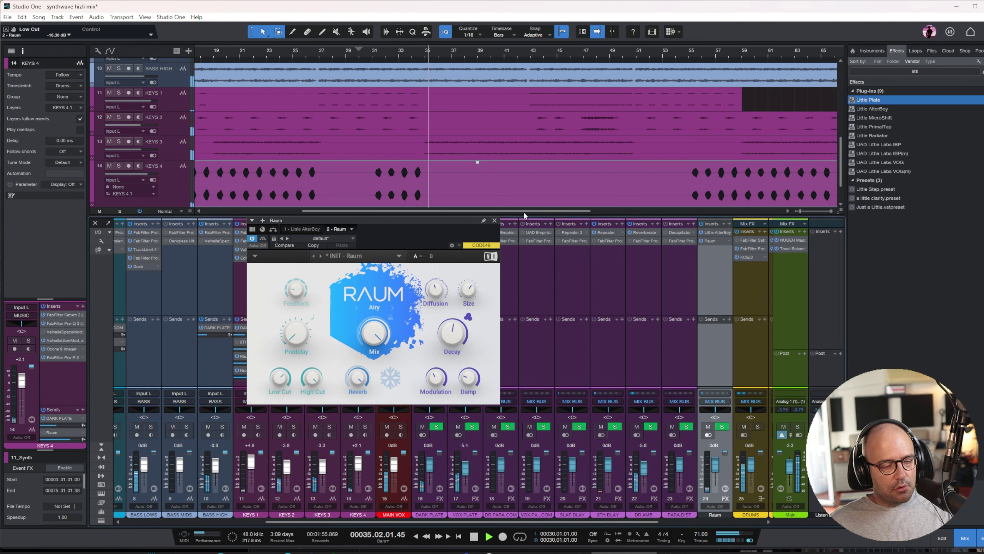
left_click(339, 55)
left_click(329, 52)
key("space")
left_click_drag(716, 470, 717, 467)
key("space")
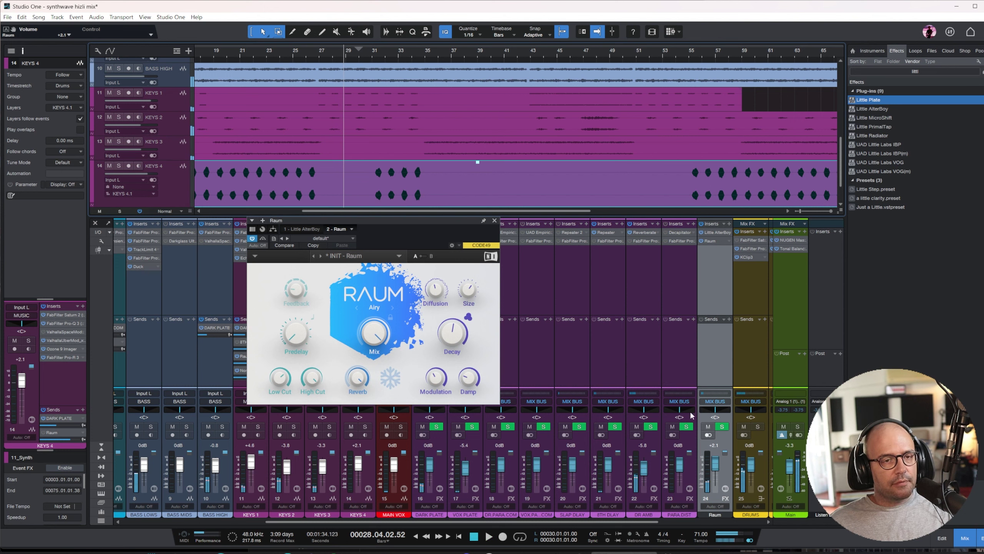
- Close Raum, solo the KEYS 1 channel, and play it from around bar 27
left_click(494, 220)
scroll(344, 93, "down", 4)
left_click(243, 288)
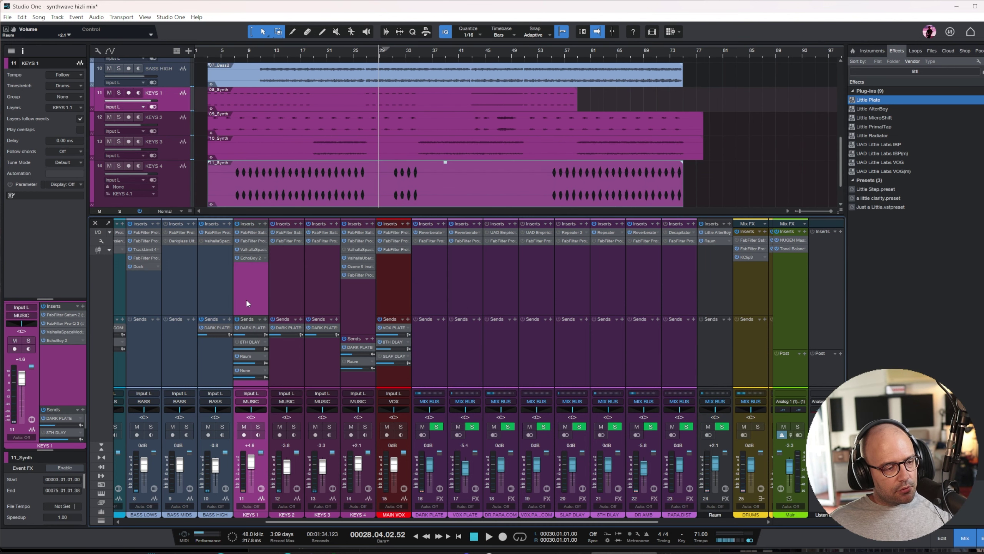
left_click(257, 427)
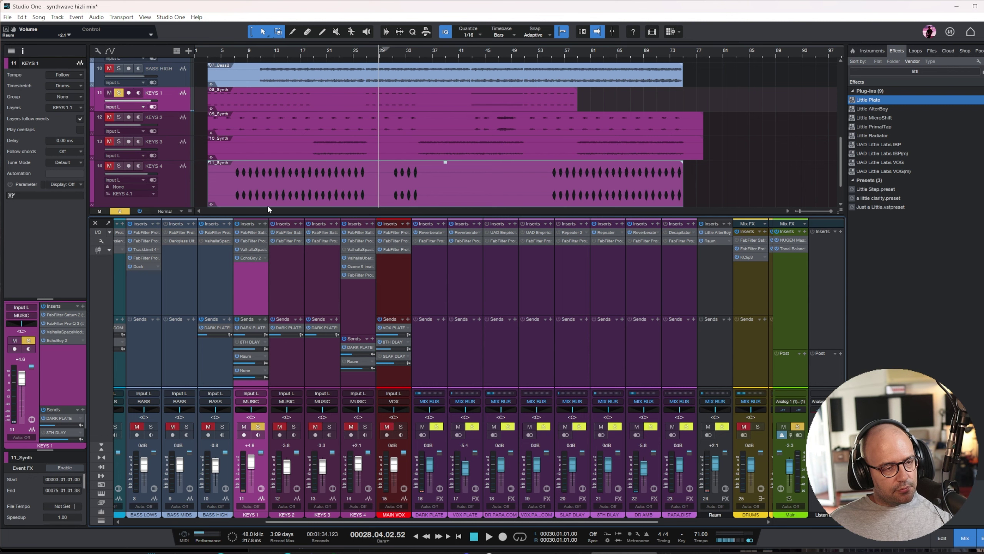
key("e")
key("e")
key("e")
key("e")
left_click(329, 51)
key("space")
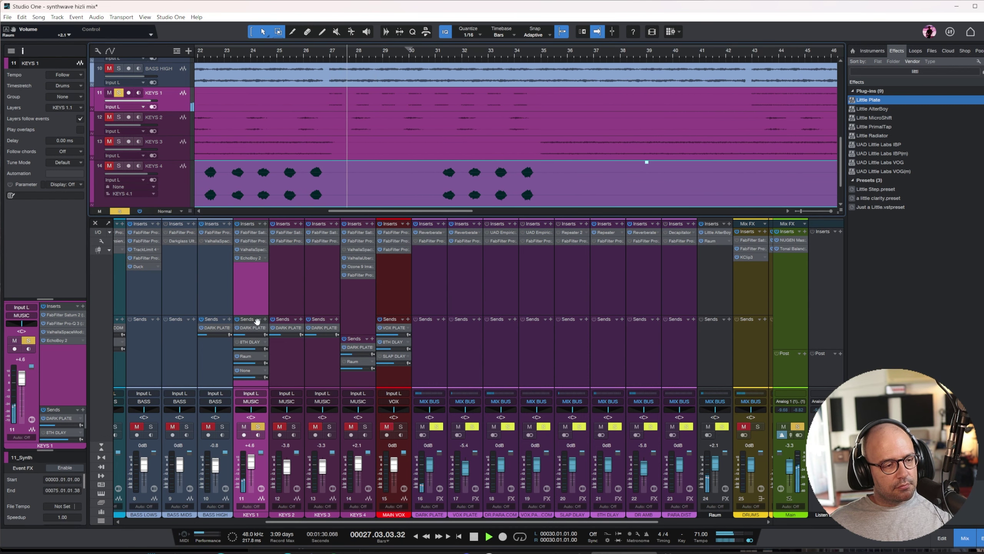
- Audition KEYS 1 around bar 27 with its inserts bypassed and active
left_click(237, 224)
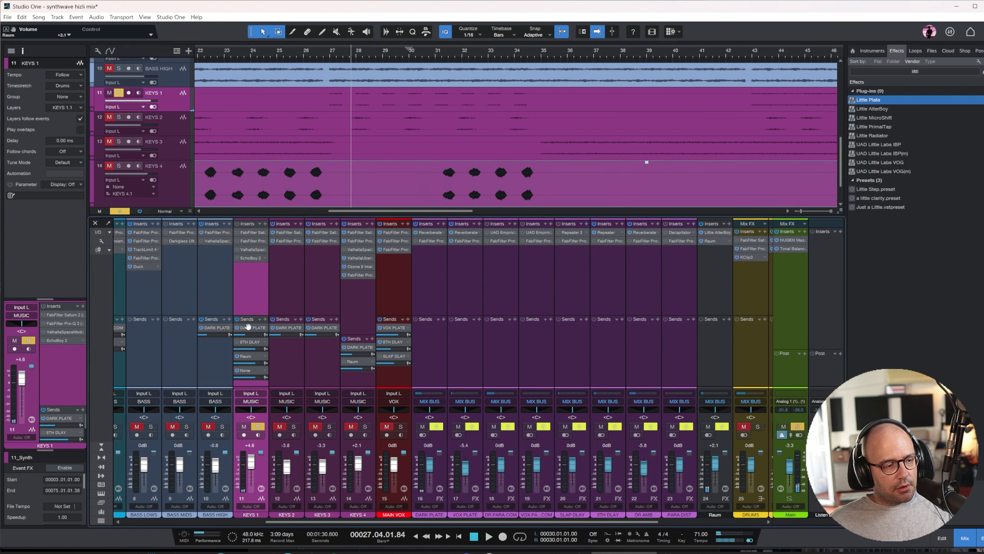
key("space")
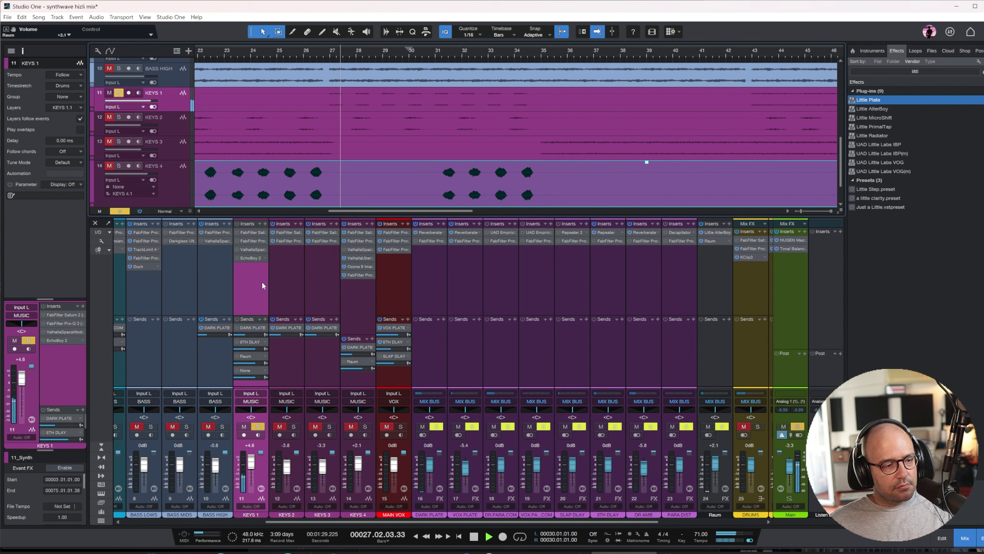
key("space")
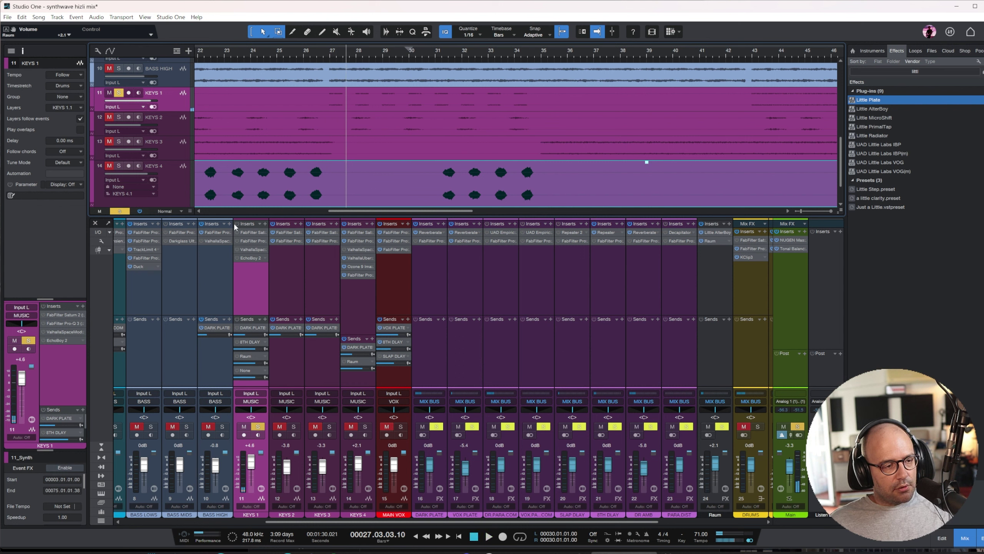
left_click(239, 224)
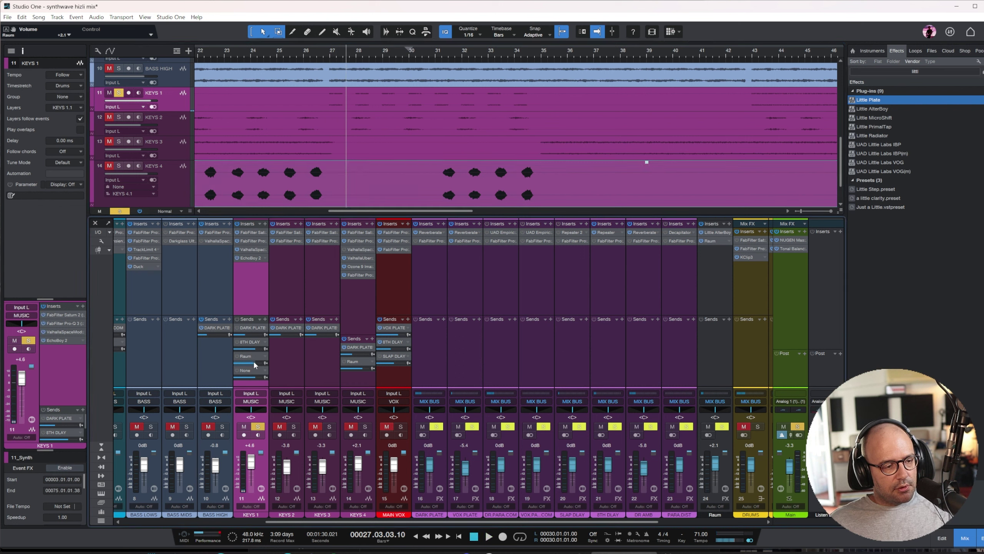
key("e")
key("e")
left_click(278, 49)
key("w")
key("w")
key("space")
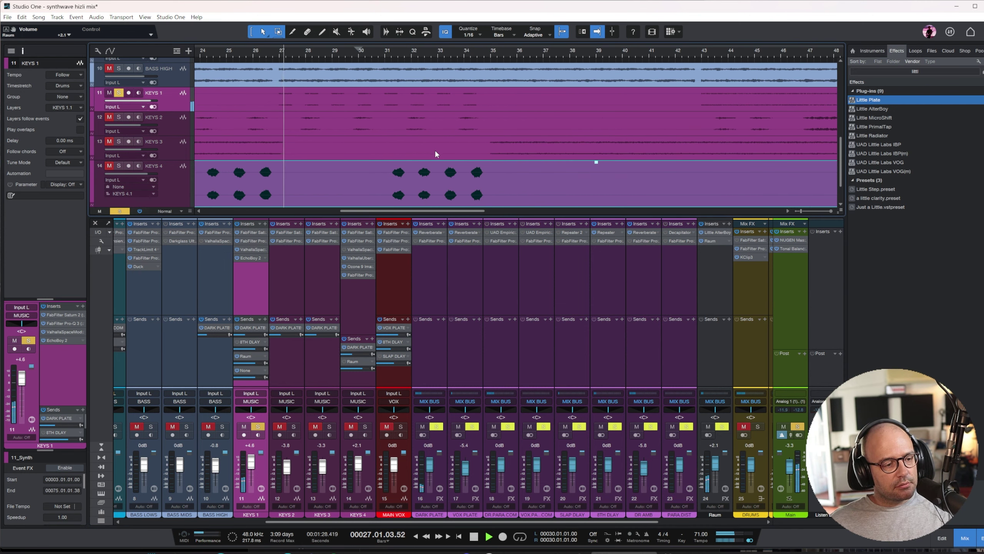
- Remove the 8TH DLAY send and the empty None send from the KEYS 1 channel
right_click(249, 343)
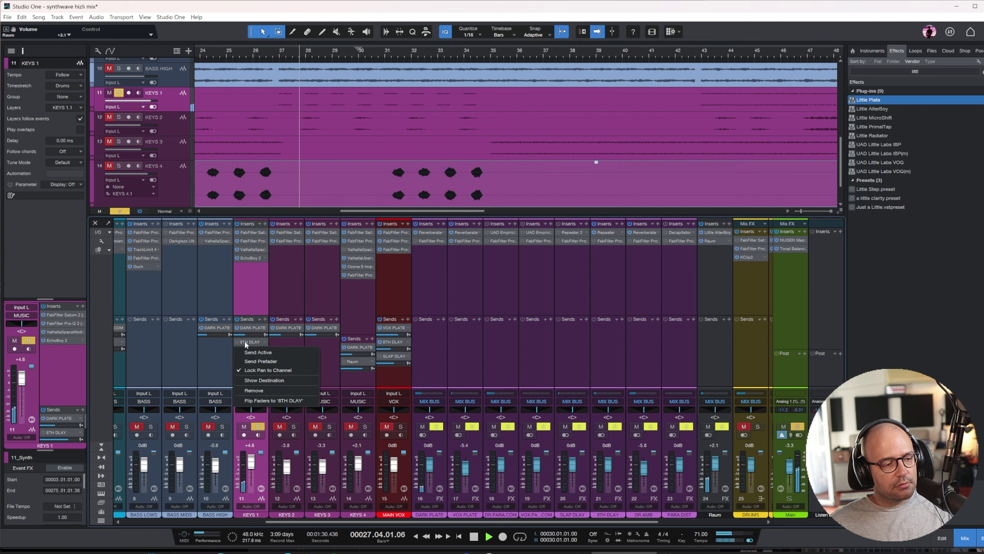
left_click(271, 390)
right_click(249, 357)
left_click(266, 406)
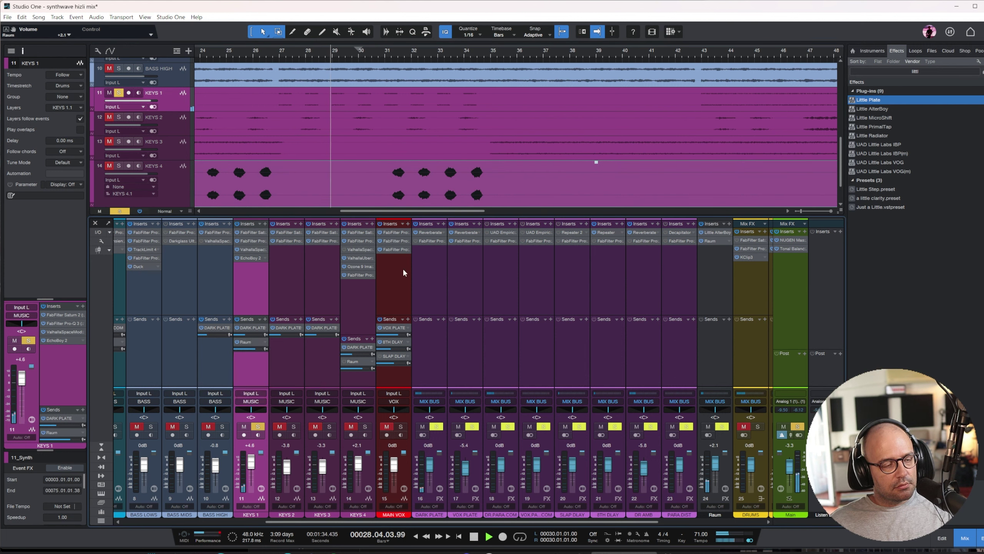
- Clear the solos on Main and KEYS 1, and replay the full mix from around bar 5
key("w")
key("space")
left_click(797, 428)
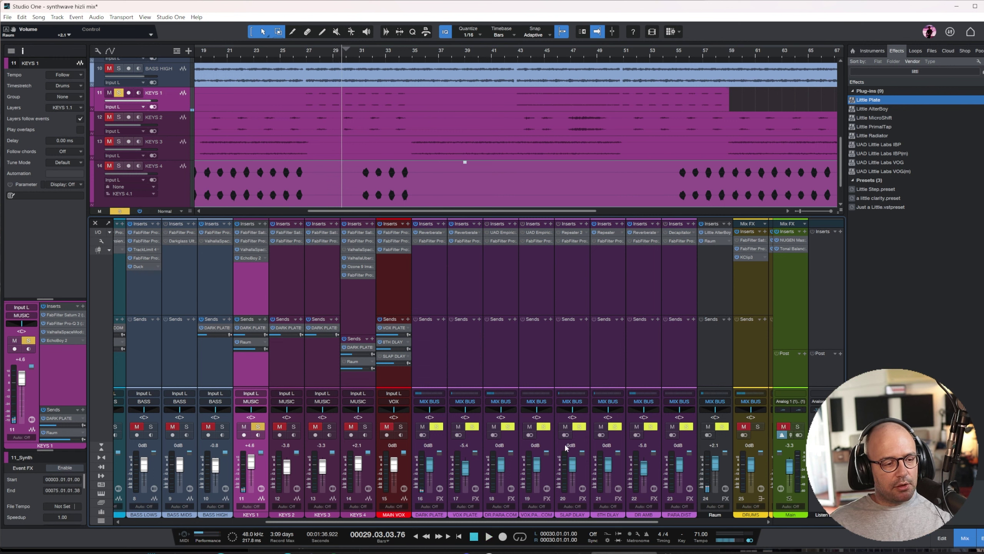
left_click(258, 427)
key("w")
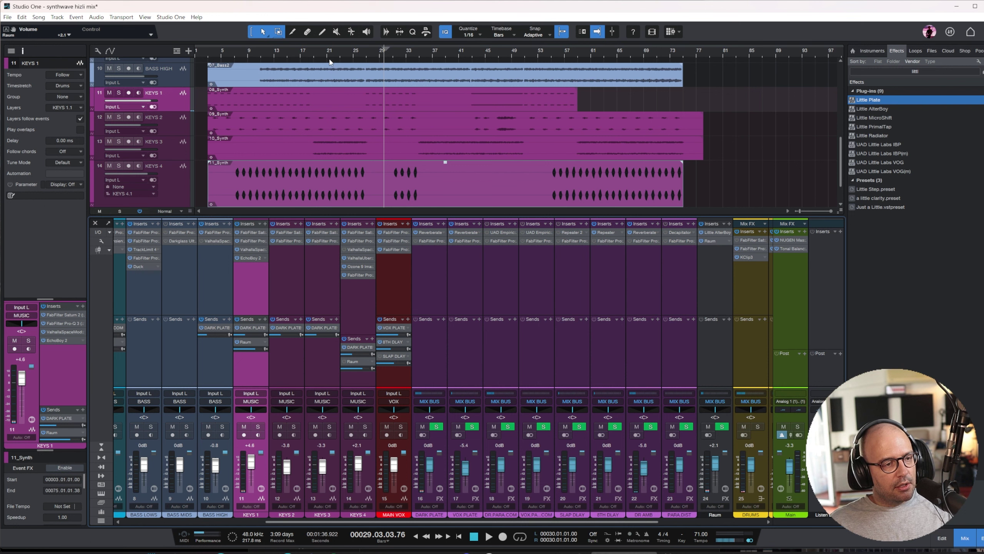
left_click(223, 53)
key("space")
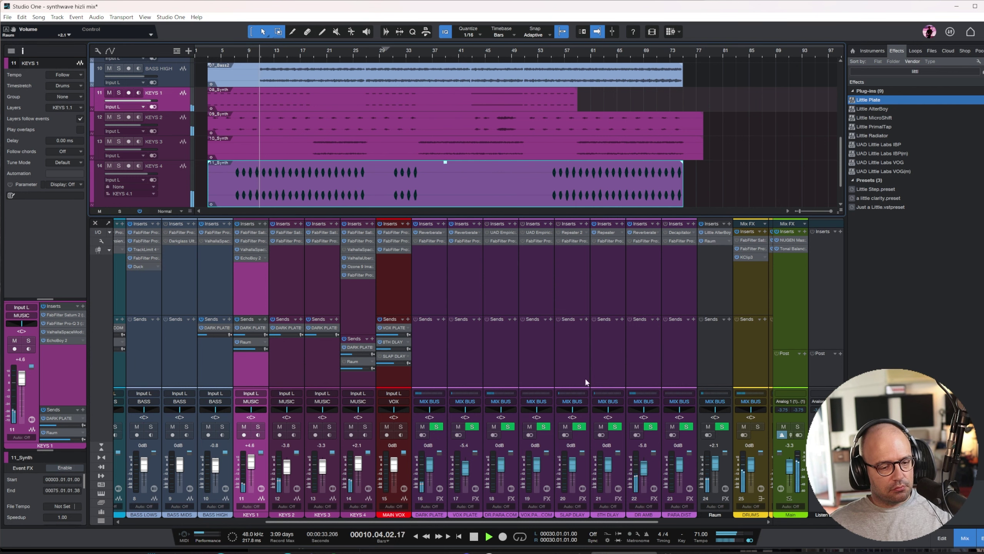
- Collapse Limitless's inline controls on MASTER BUS, and check the mix in NUGEN MasterCheck and Tonal Balance Control on Main
left_click_drag(635, 521, 749, 519)
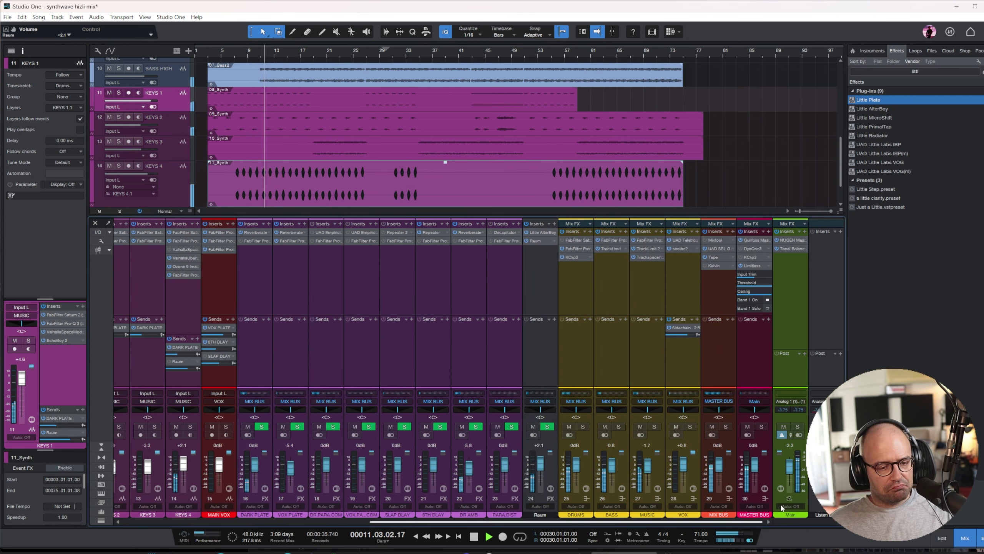
left_click(754, 267)
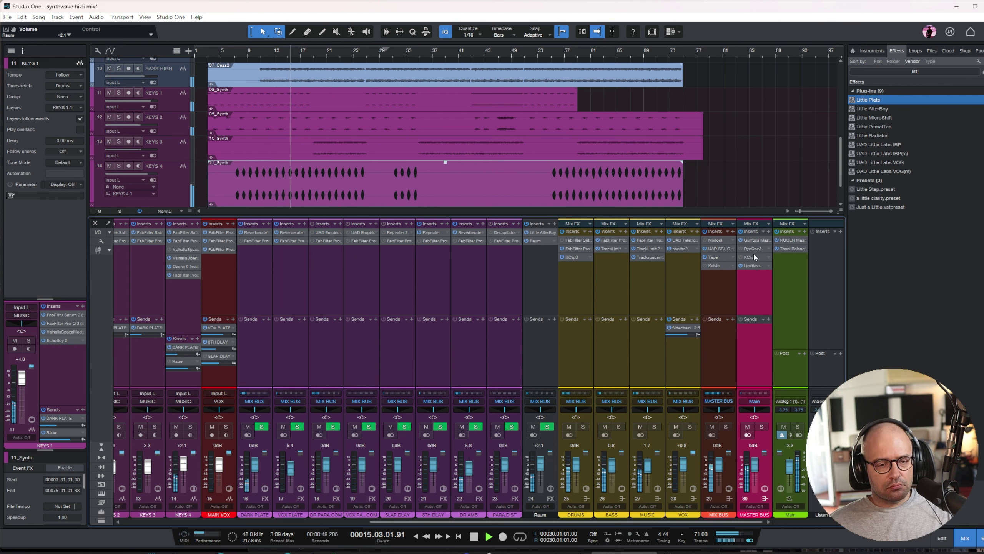
left_click(796, 238)
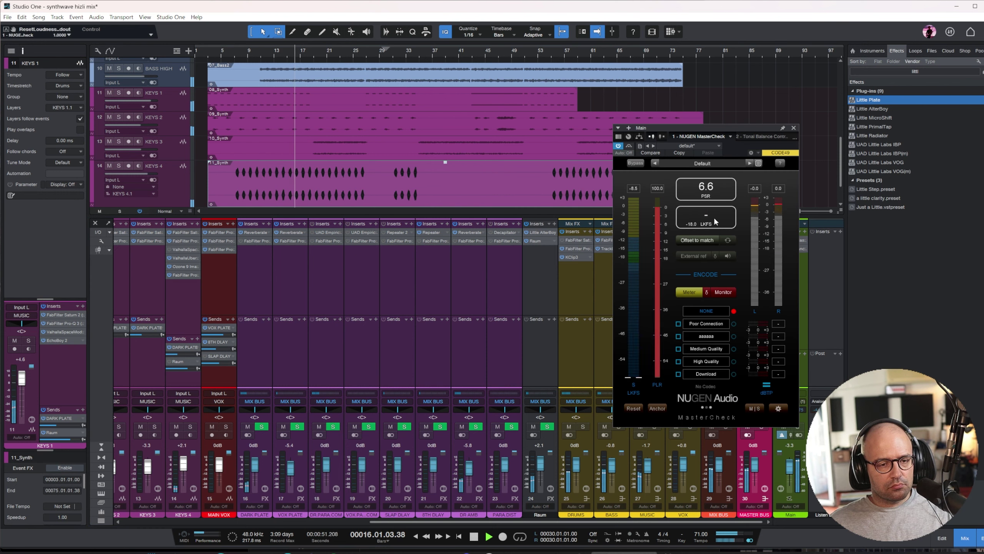
left_click(793, 128)
left_click(794, 250)
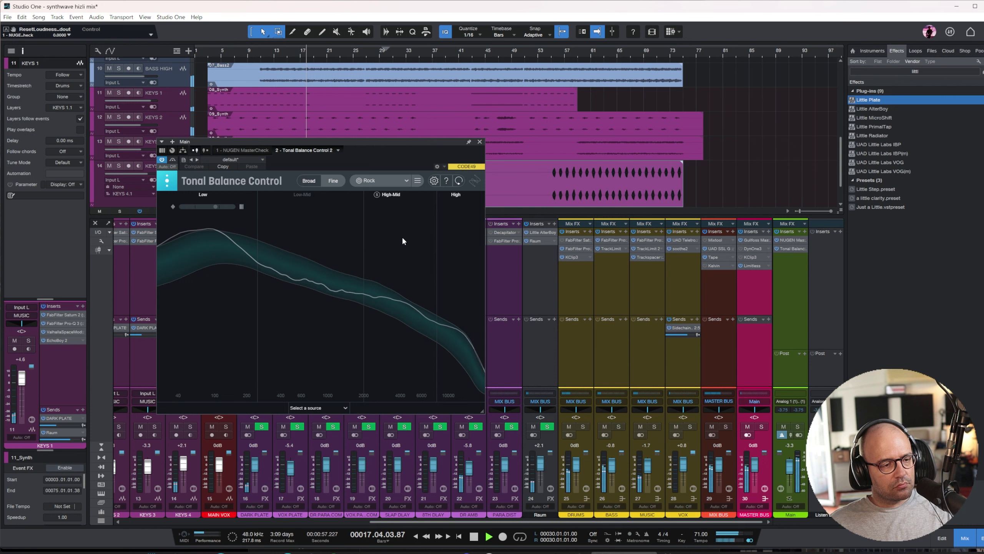
left_click(479, 141)
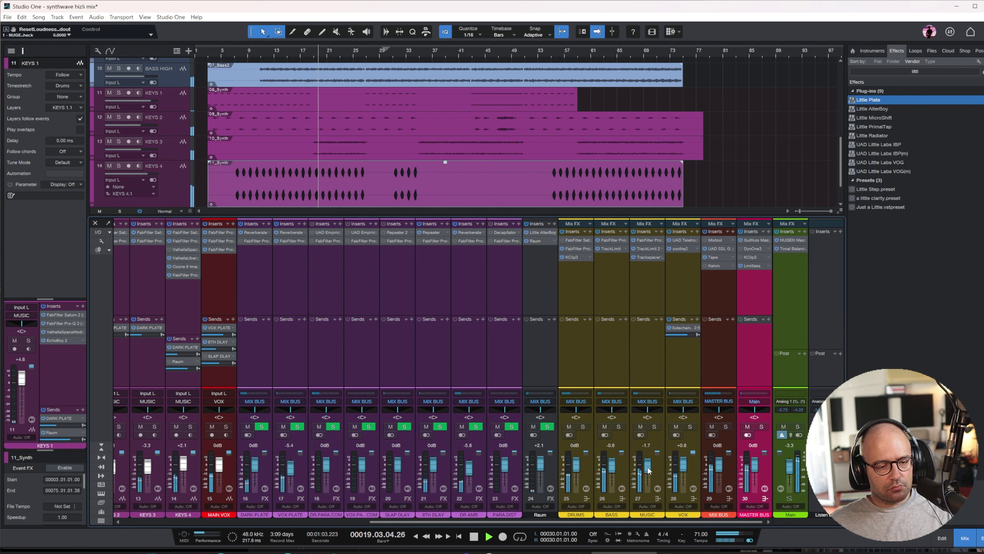
- Balance VOX against MUSIC with the VOX fader at +3.7 dB, Trackspacer's amount at about 15.7 %, and the MUSIC fader at -2.5 dB
scroll(683, 465, "up", 3)
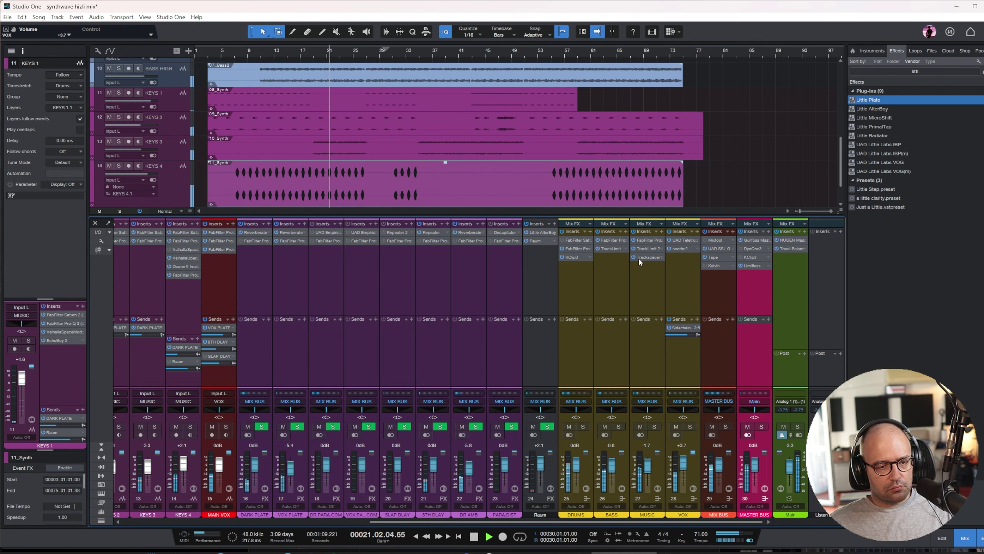
left_click(652, 257)
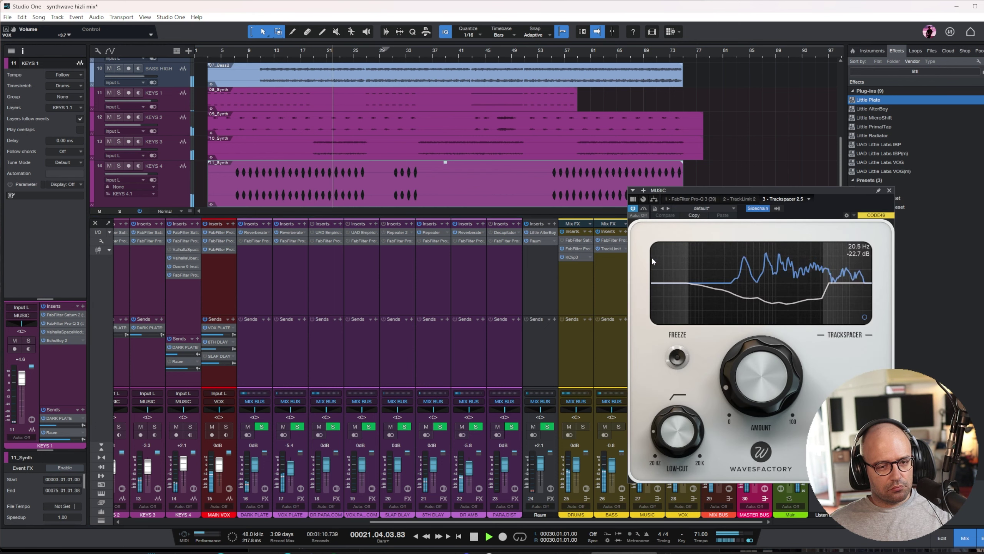
left_click_drag(753, 228, 632, 228)
left_click_drag(638, 383, 638, 377)
left_click(766, 198)
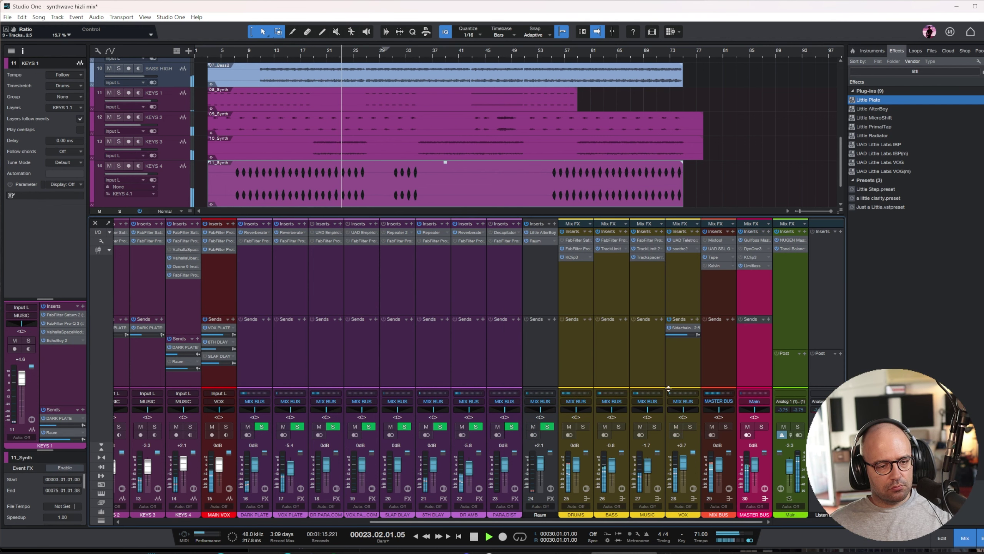
left_click_drag(649, 466, 650, 469)
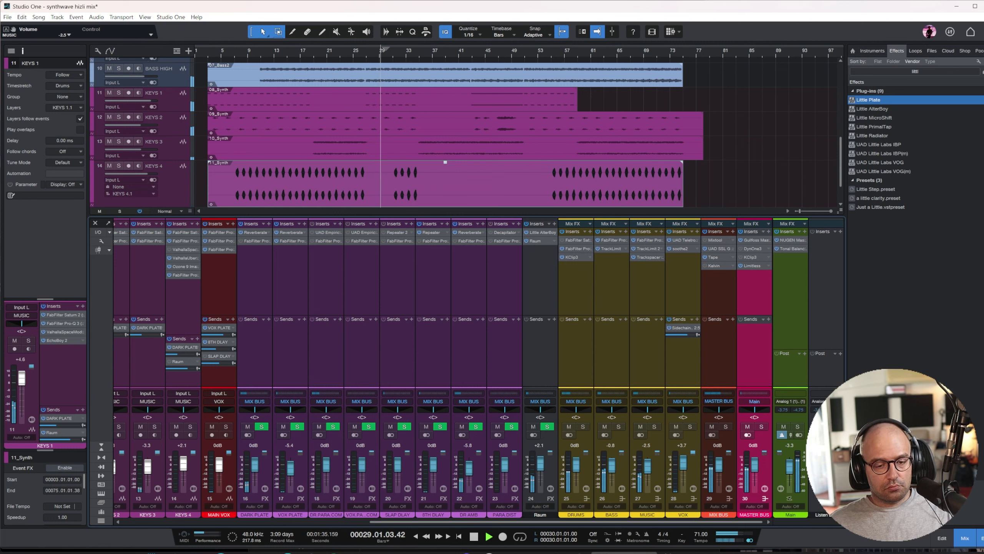
- Enable Kelvin on the MIX BUS, compare it against its bypassed state, and save the song
left_click(784, 306)
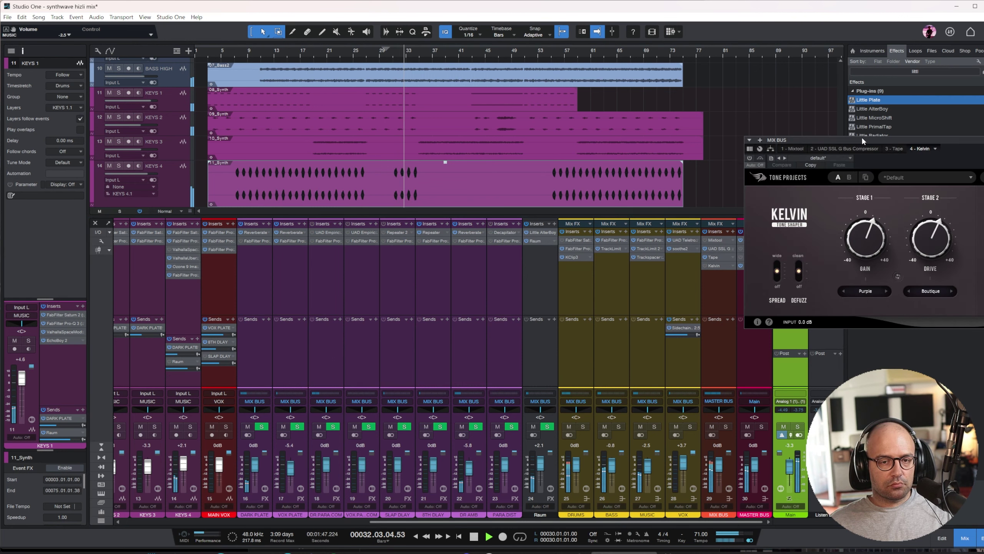
left_click_drag(859, 140, 605, 164)
left_click(507, 180)
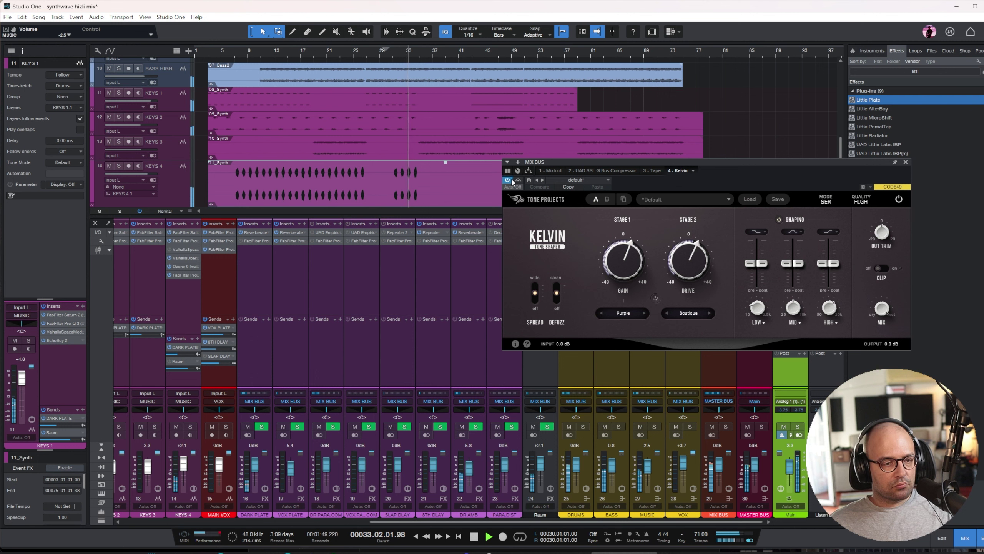
mouse_move(619, 261)
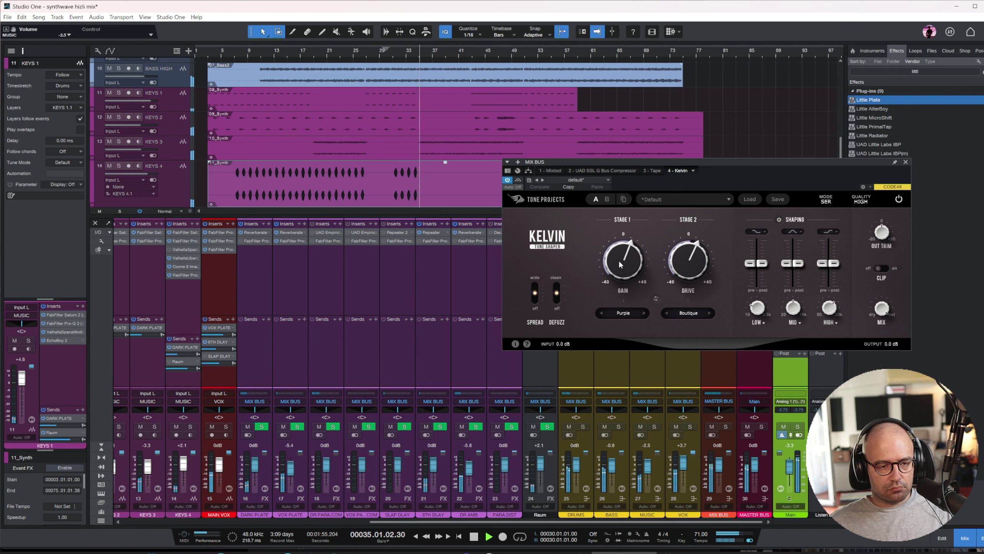
left_click(518, 181)
left_click(519, 180)
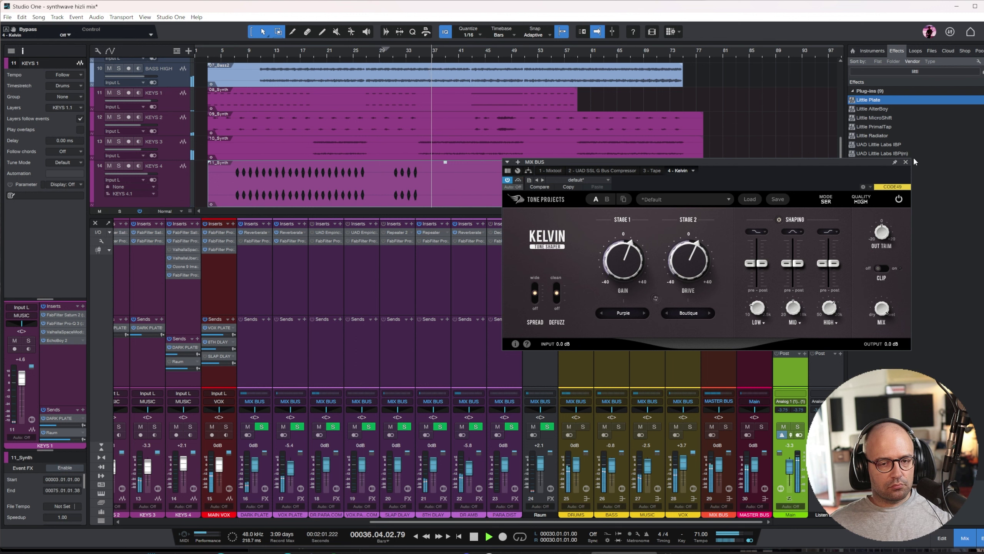
left_click(904, 162)
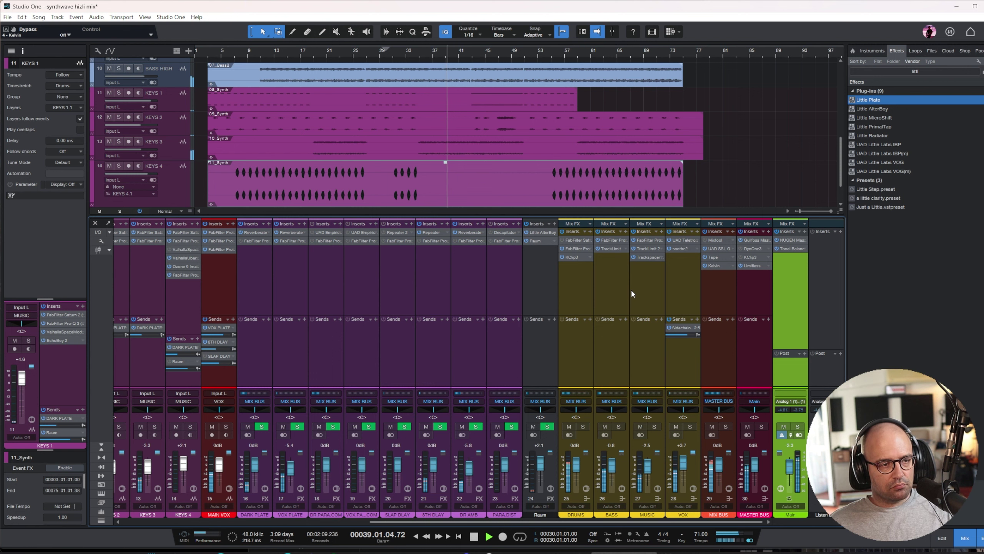
key("ctrl+s")
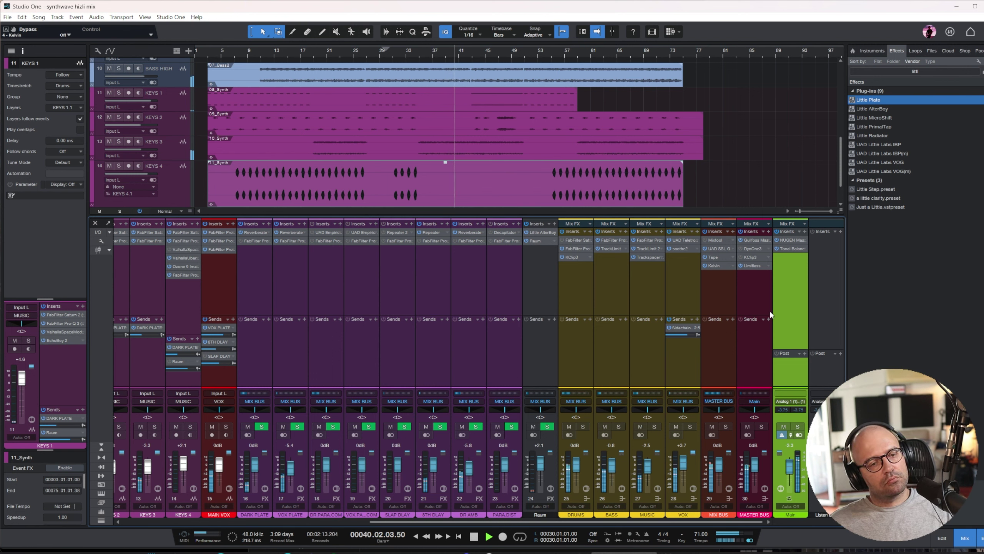
- Hide the mixer to view the full arrangement, select the HATS track, and stop playback
key("F3")
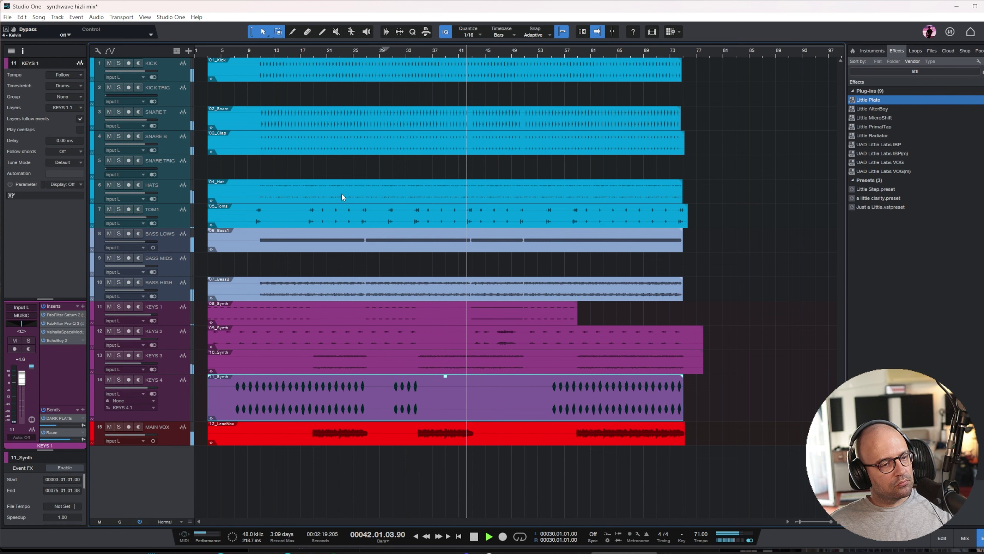
left_click(169, 191)
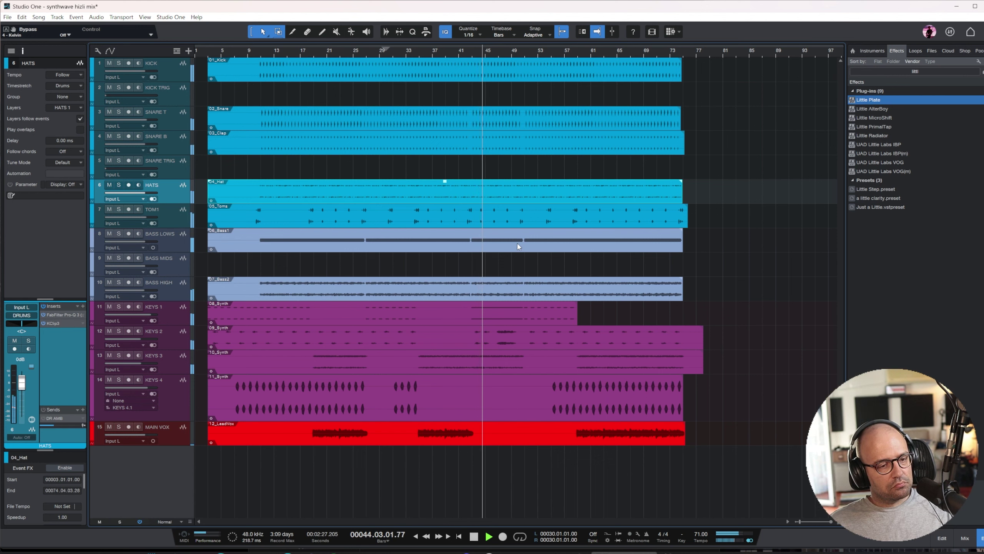
key("space")
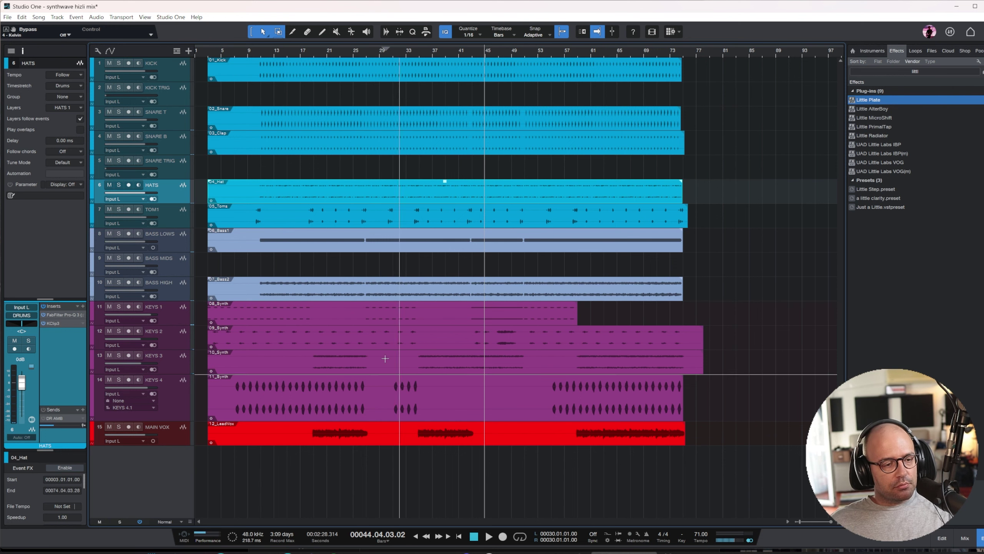
- Select the KEYS 1 event, move the playhead to bar 29, and reopen the mixer with the DR AMB channel selected
left_click(250, 316)
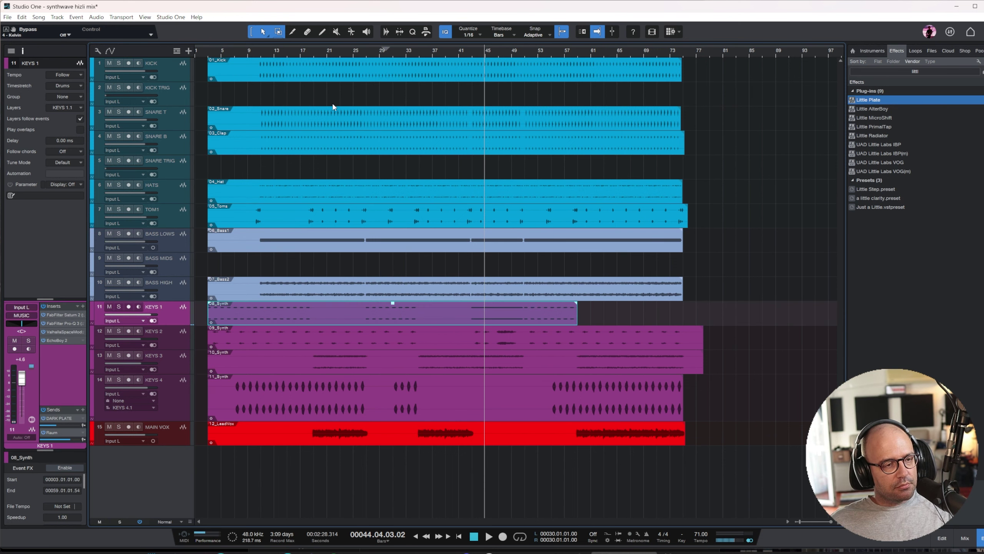
left_click(377, 48)
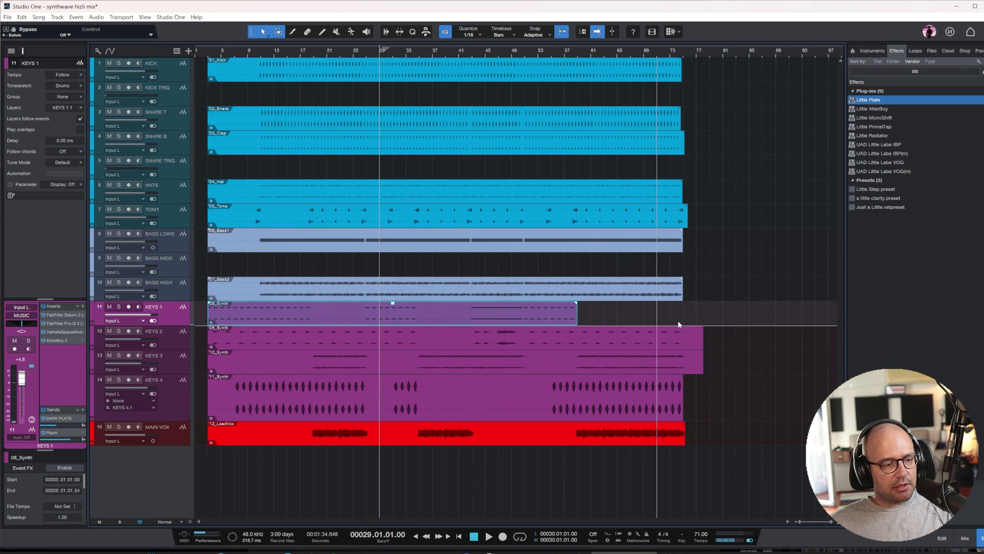
left_click(965, 538)
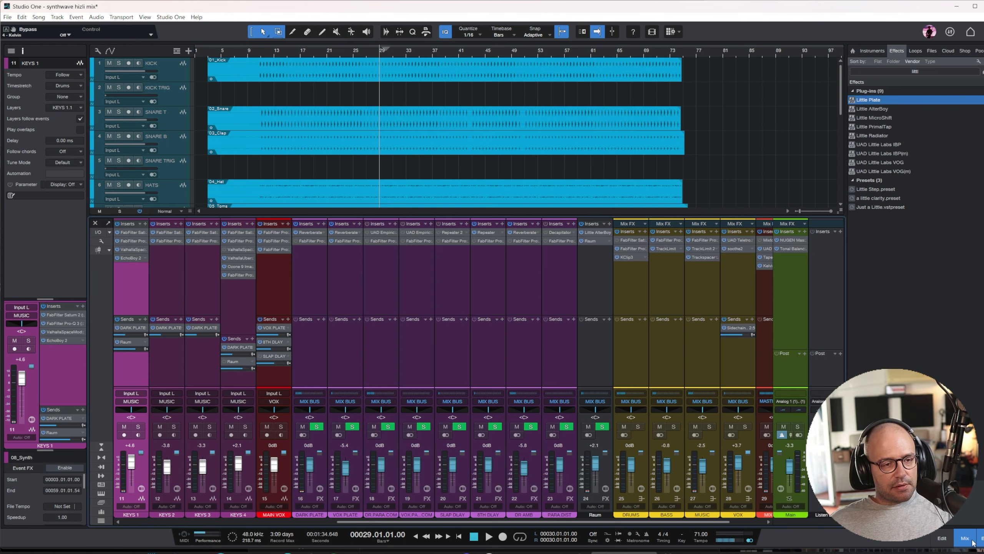
left_click(533, 301)
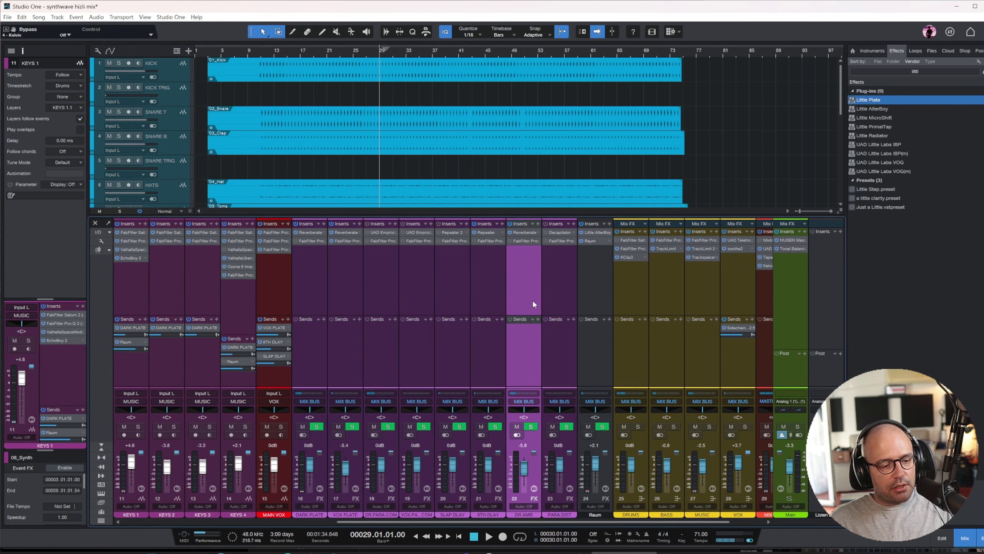